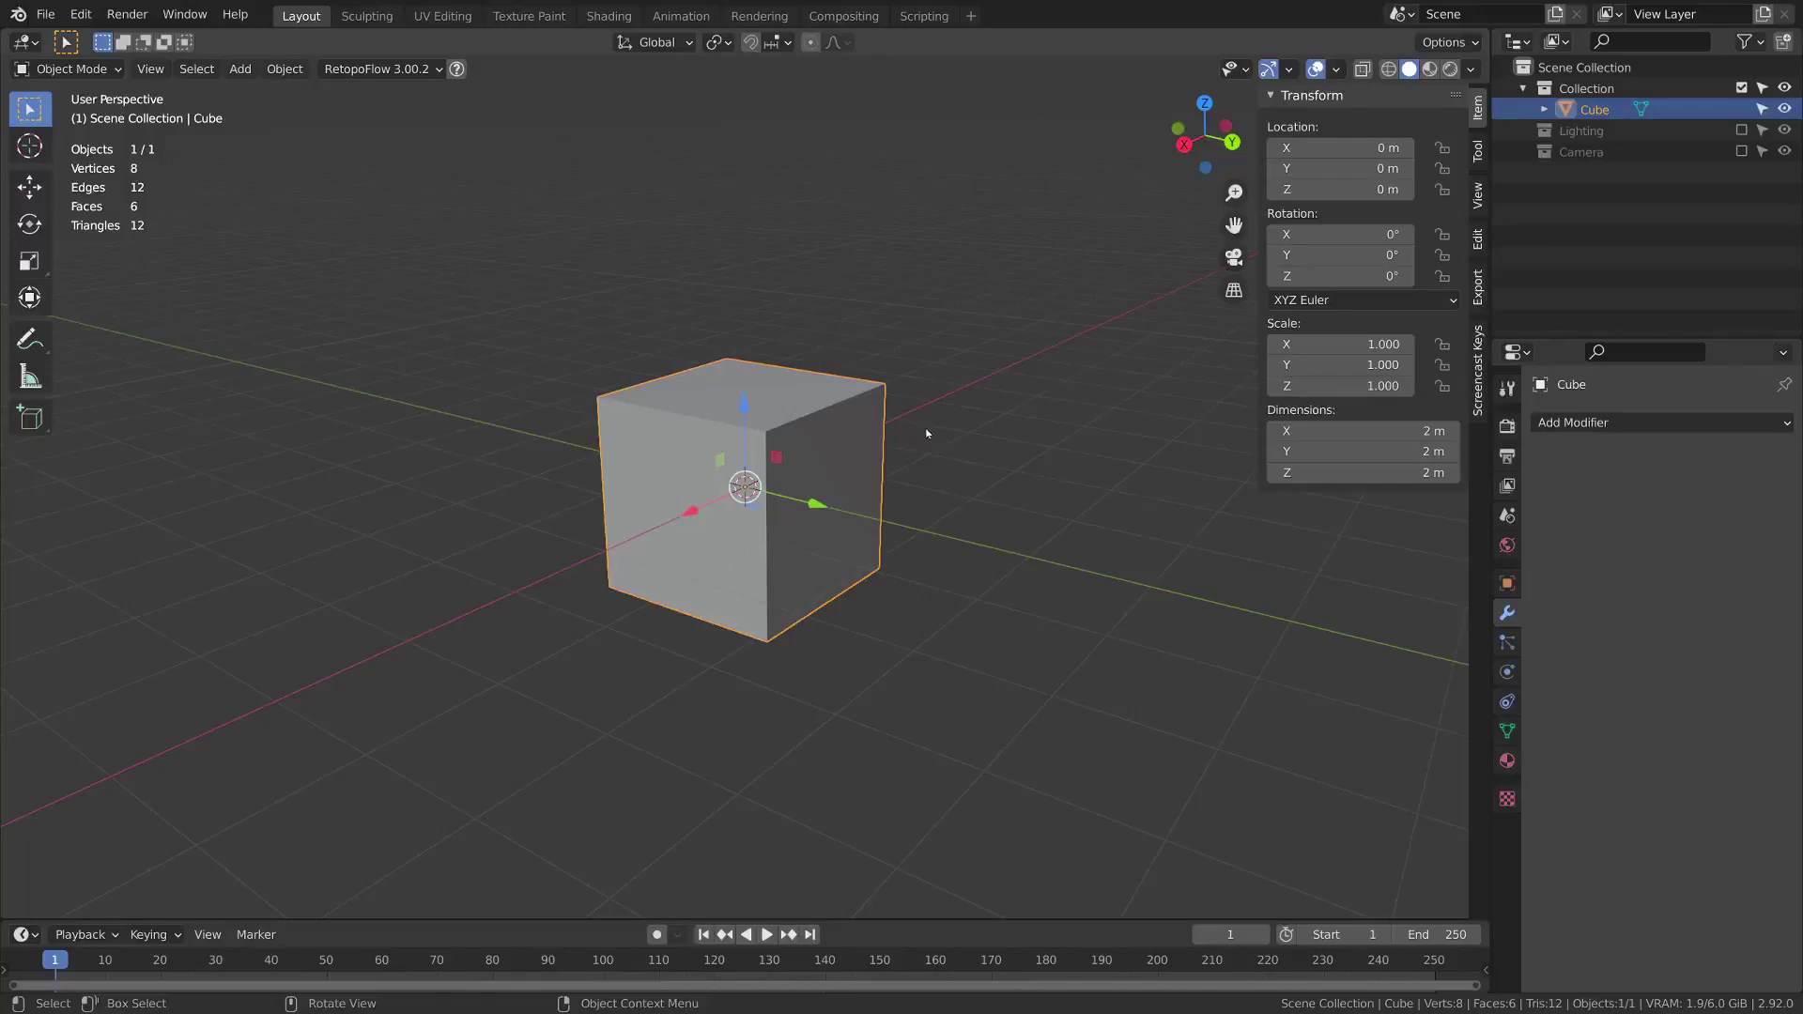
Delete the default cube and add a plane mesh at the origin
middle_drag(922, 435, 994, 438)
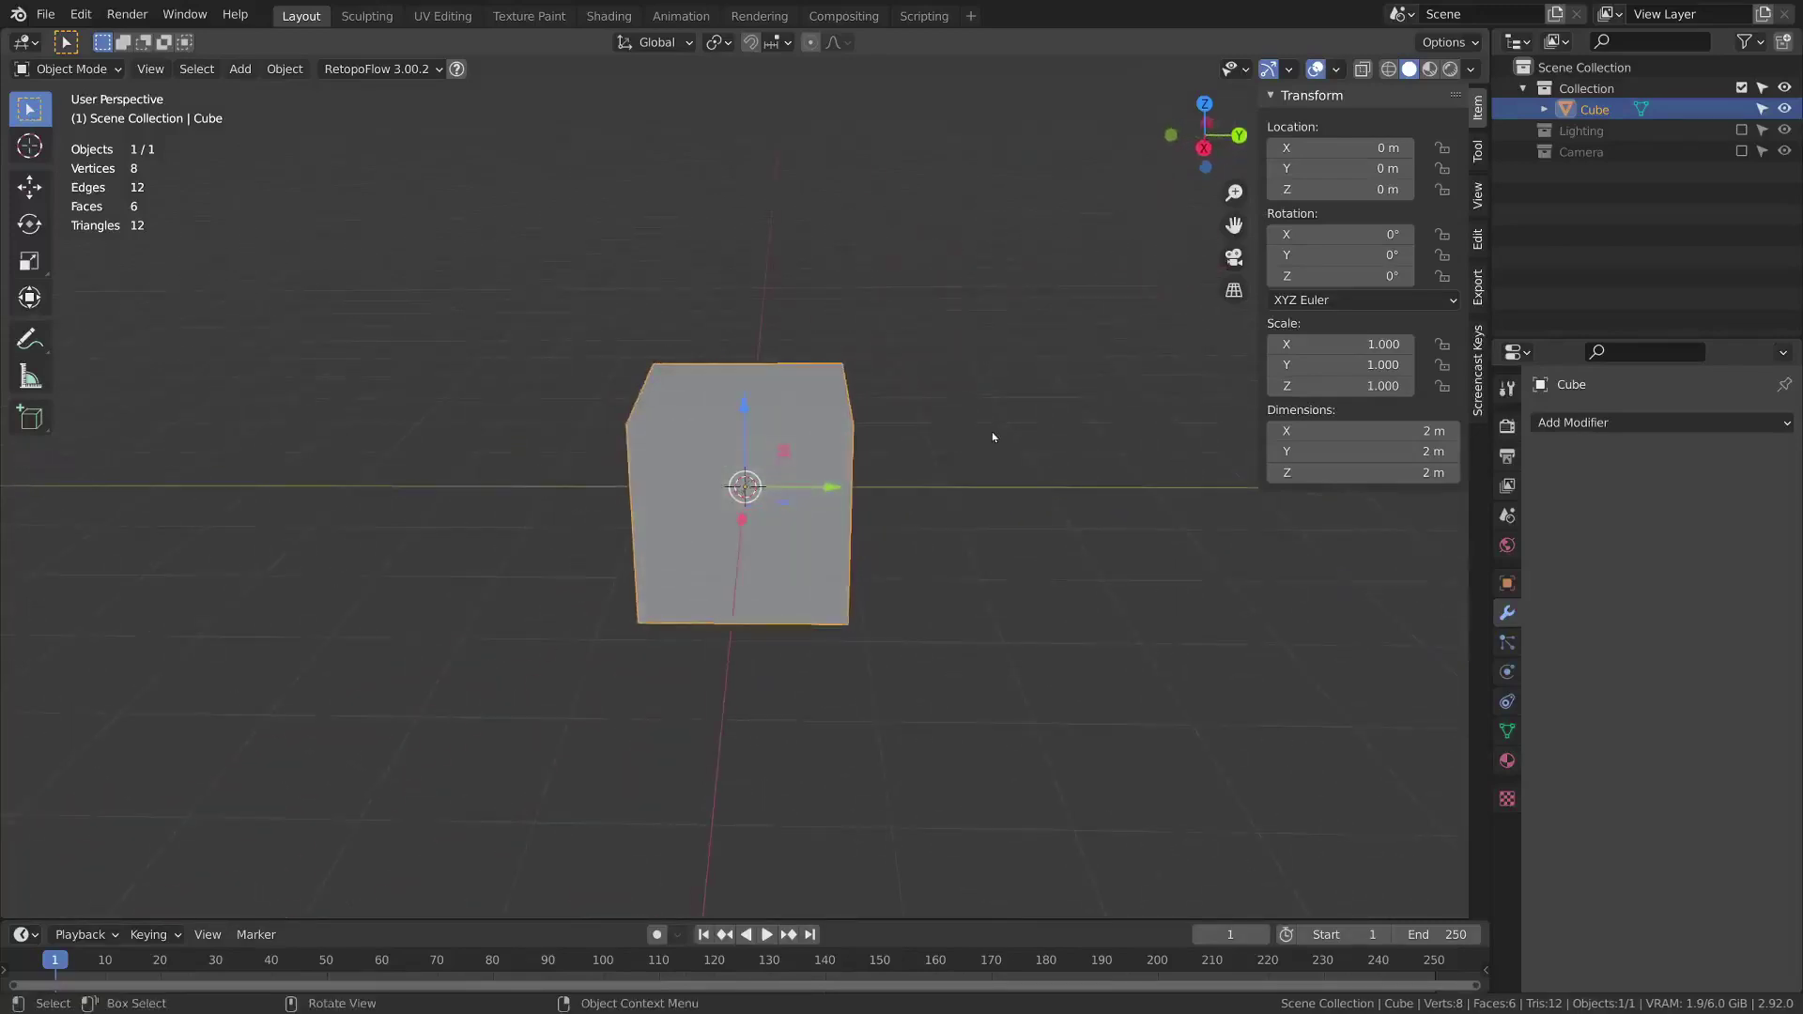
key(x)
click(962, 385)
key(shift+a)
key(shift+a)
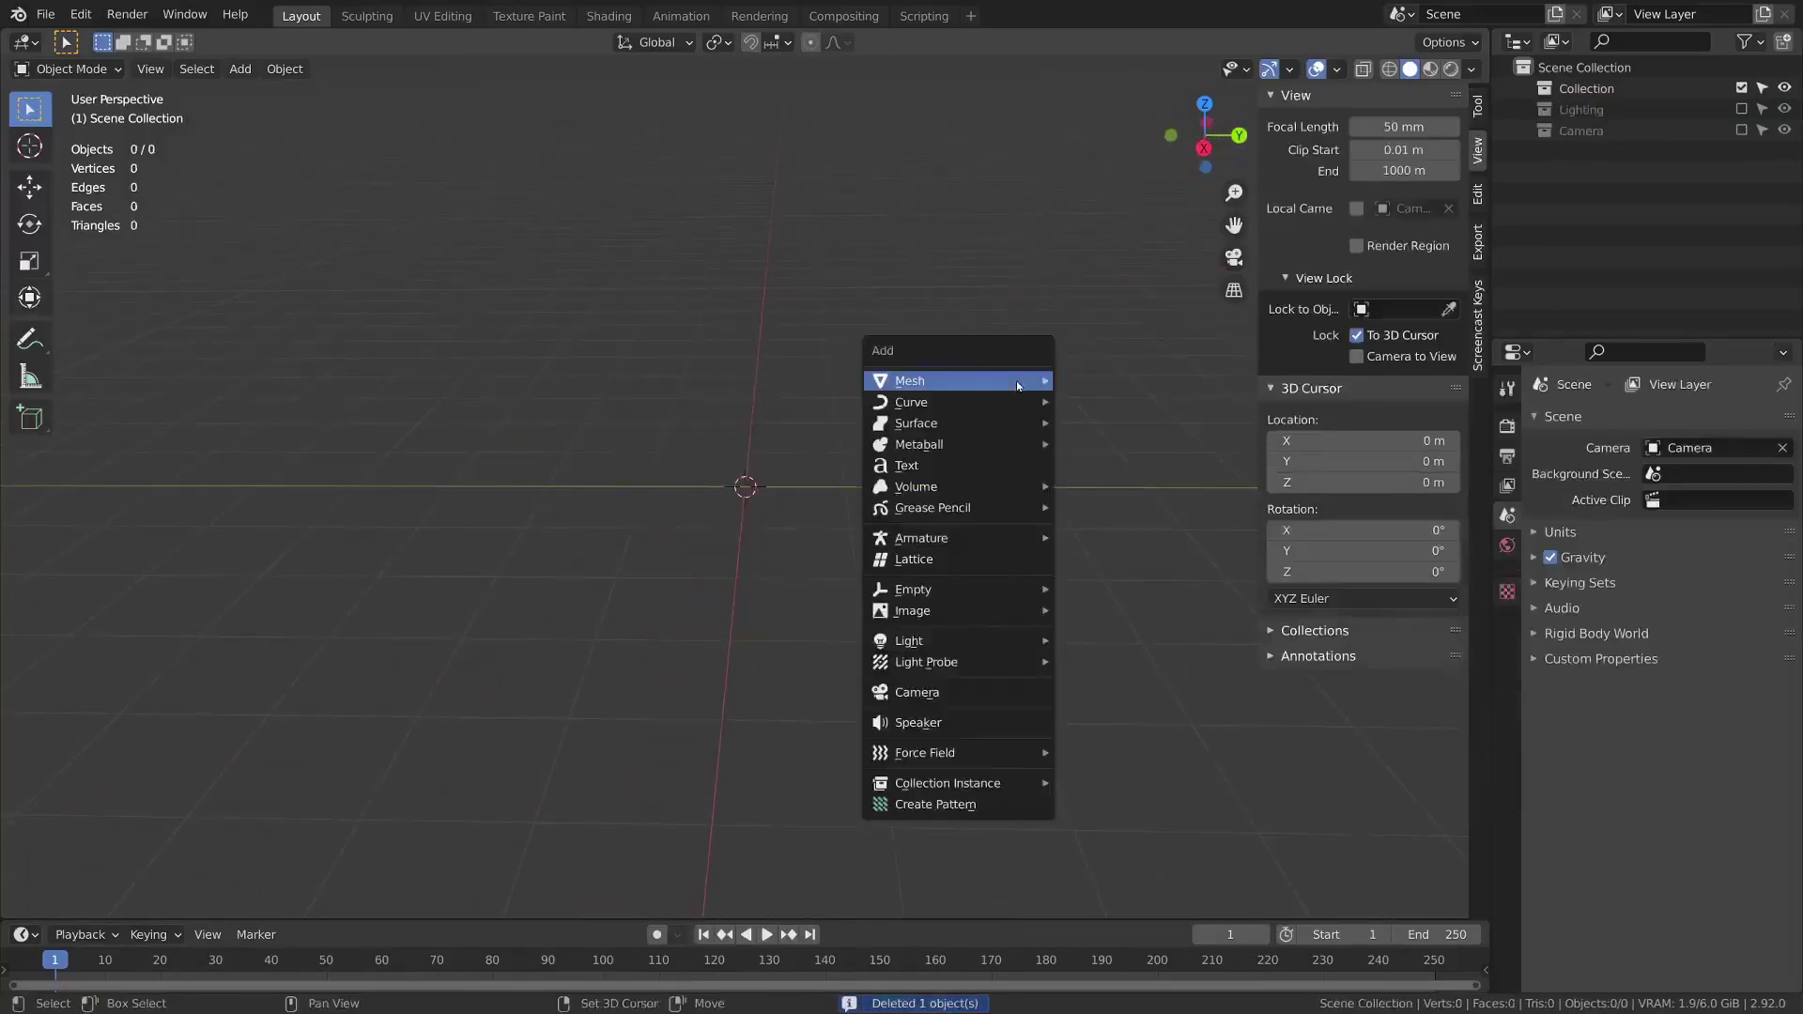
mouse_move(1019, 385)
click(1094, 380)
middle_drag(1111, 391, 920, 448)
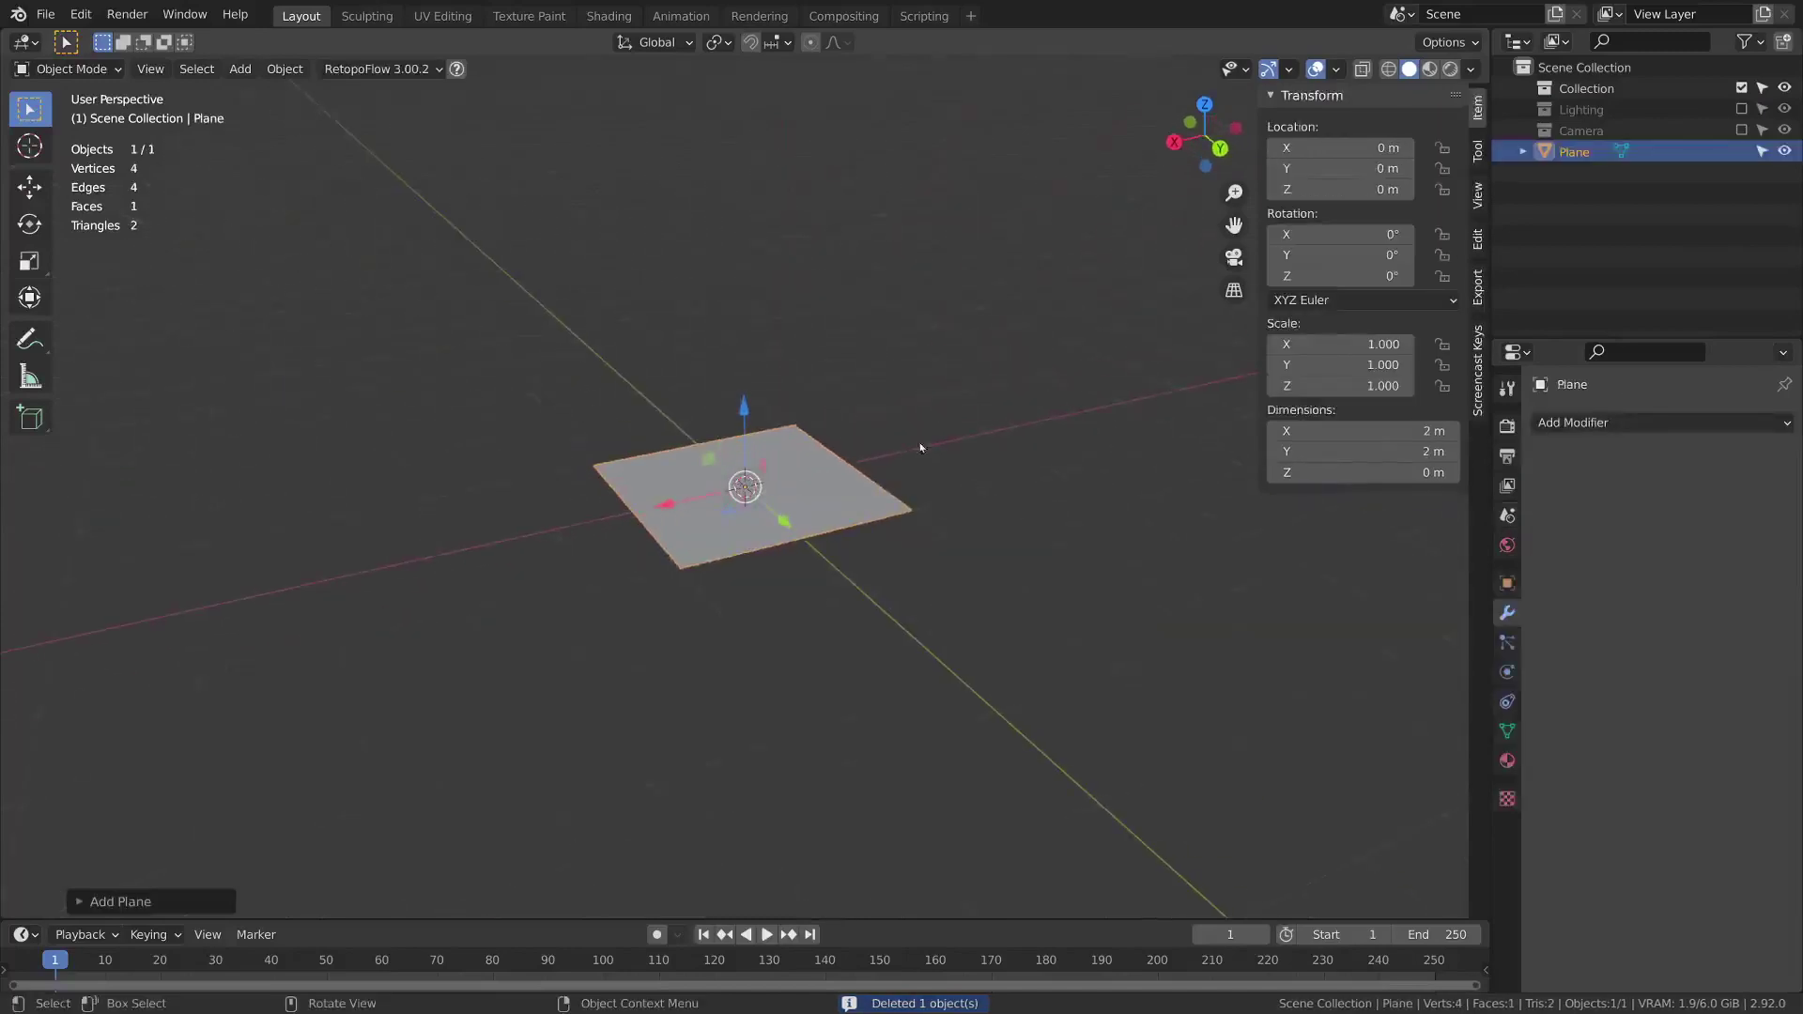
scroll(920, 448, up, 2)
Subdivide the whole plane in Edit Mode and repeat the subdivision three more times
key(shift+a)
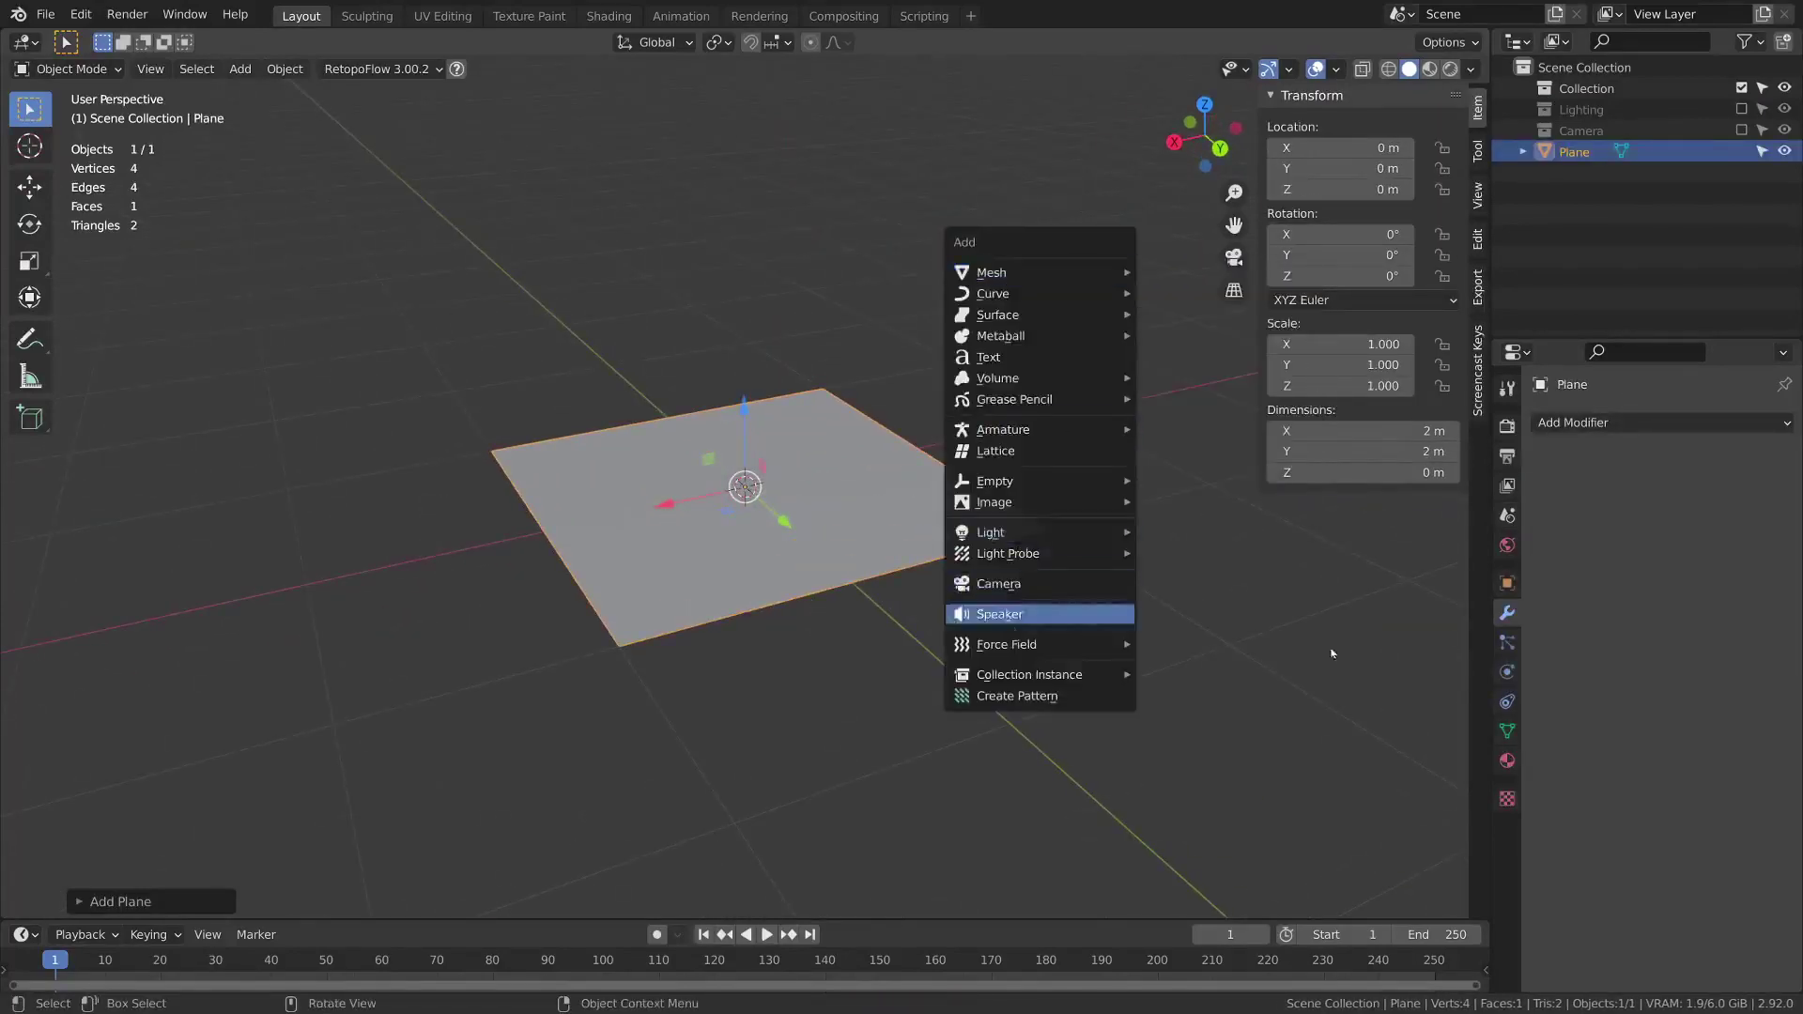
key(Tab)
middle_drag(996, 564, 909, 519)
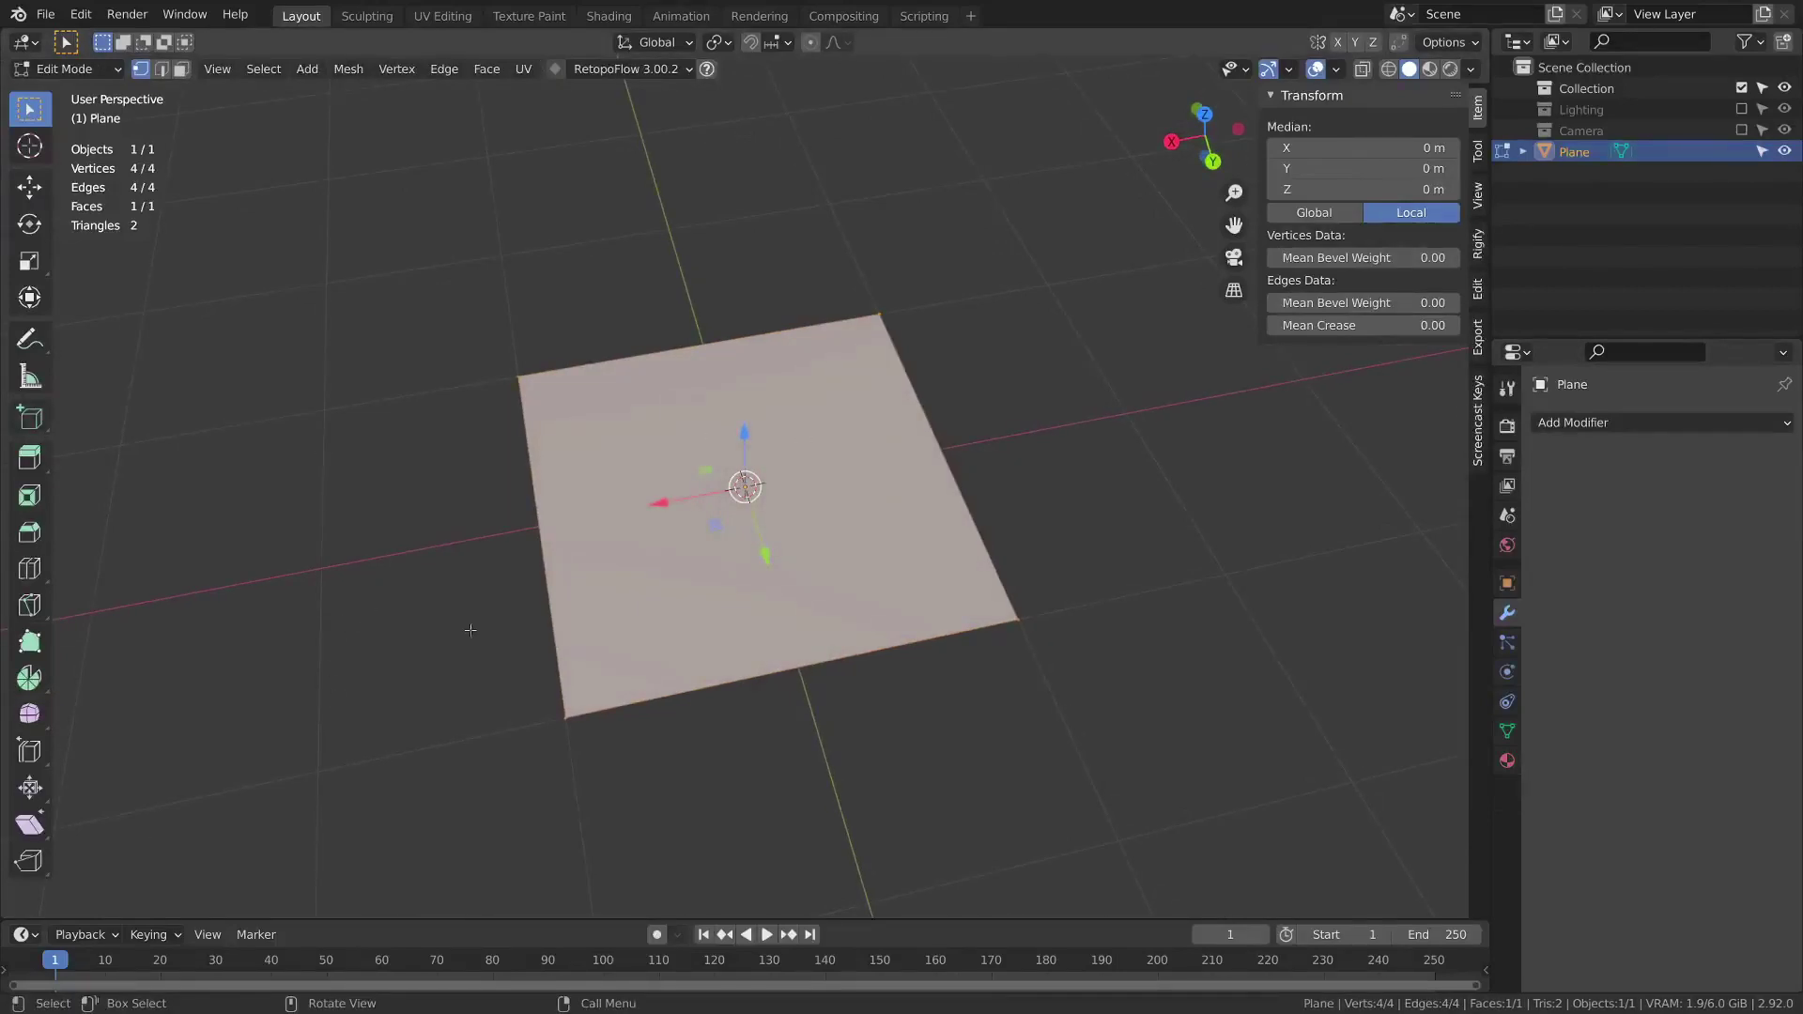
right_click(1031, 376)
right_click(970, 378)
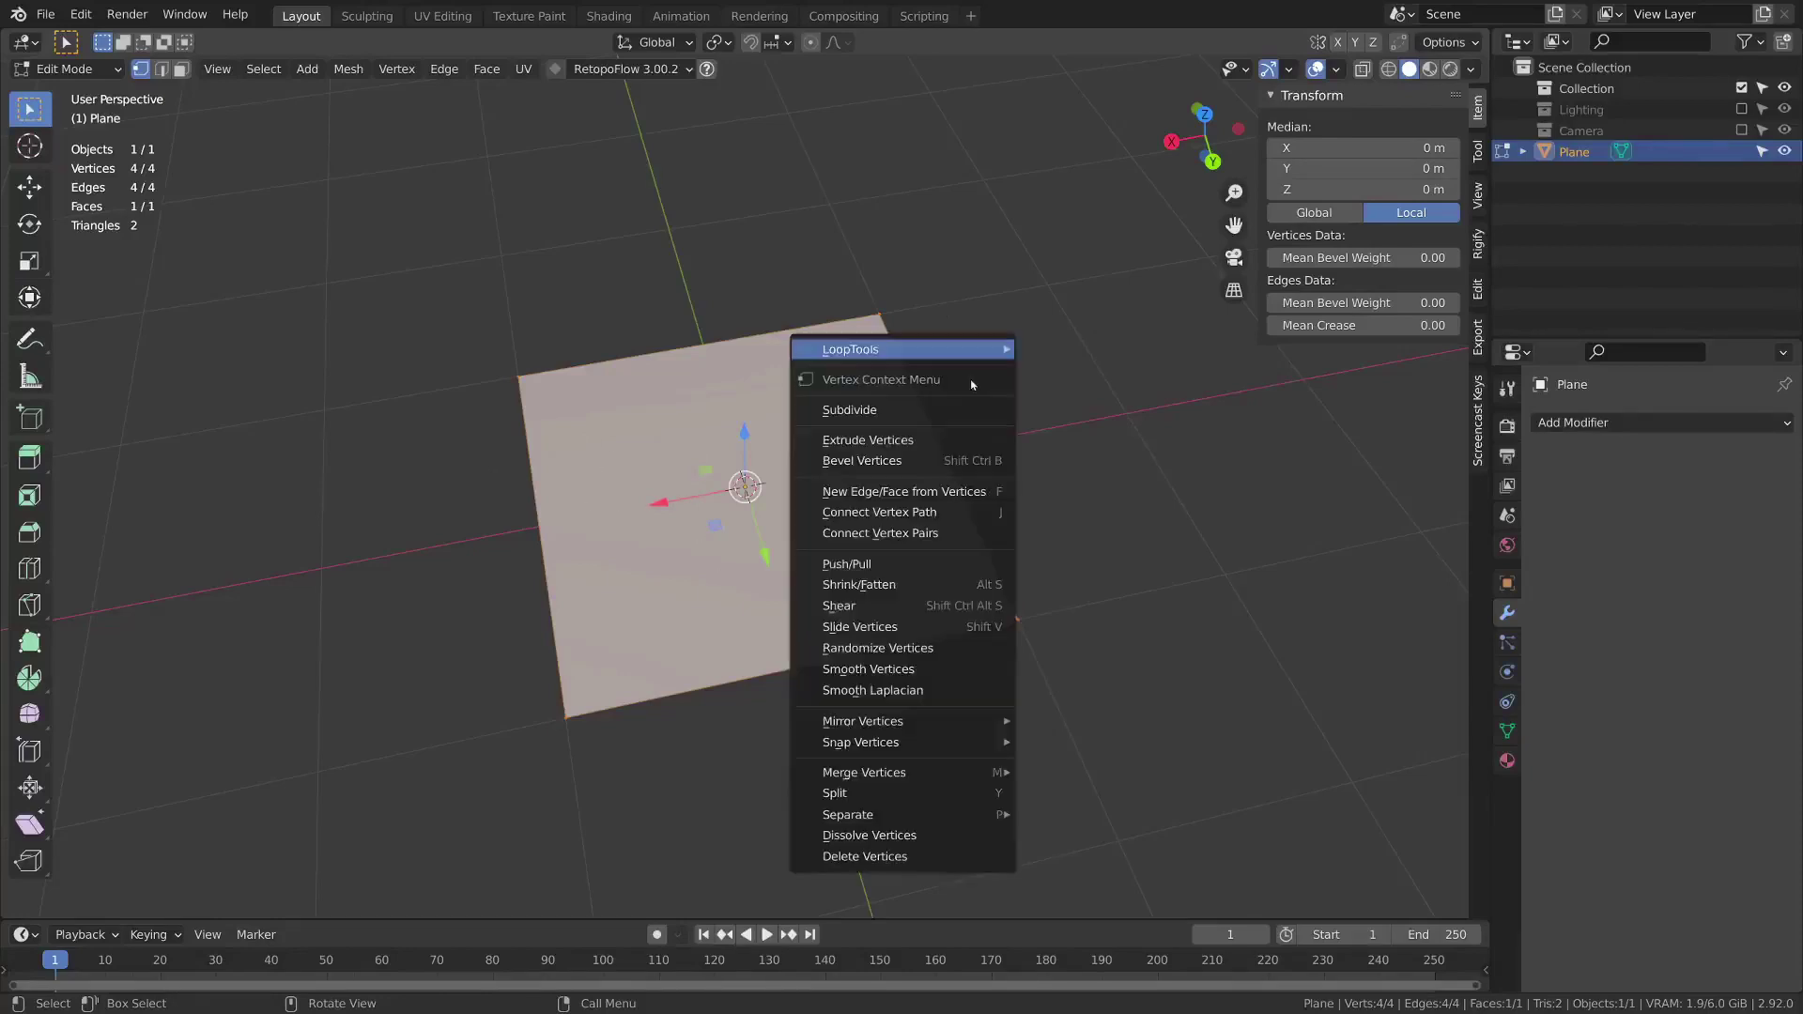
click(889, 410)
middle_drag(939, 450, 1010, 478)
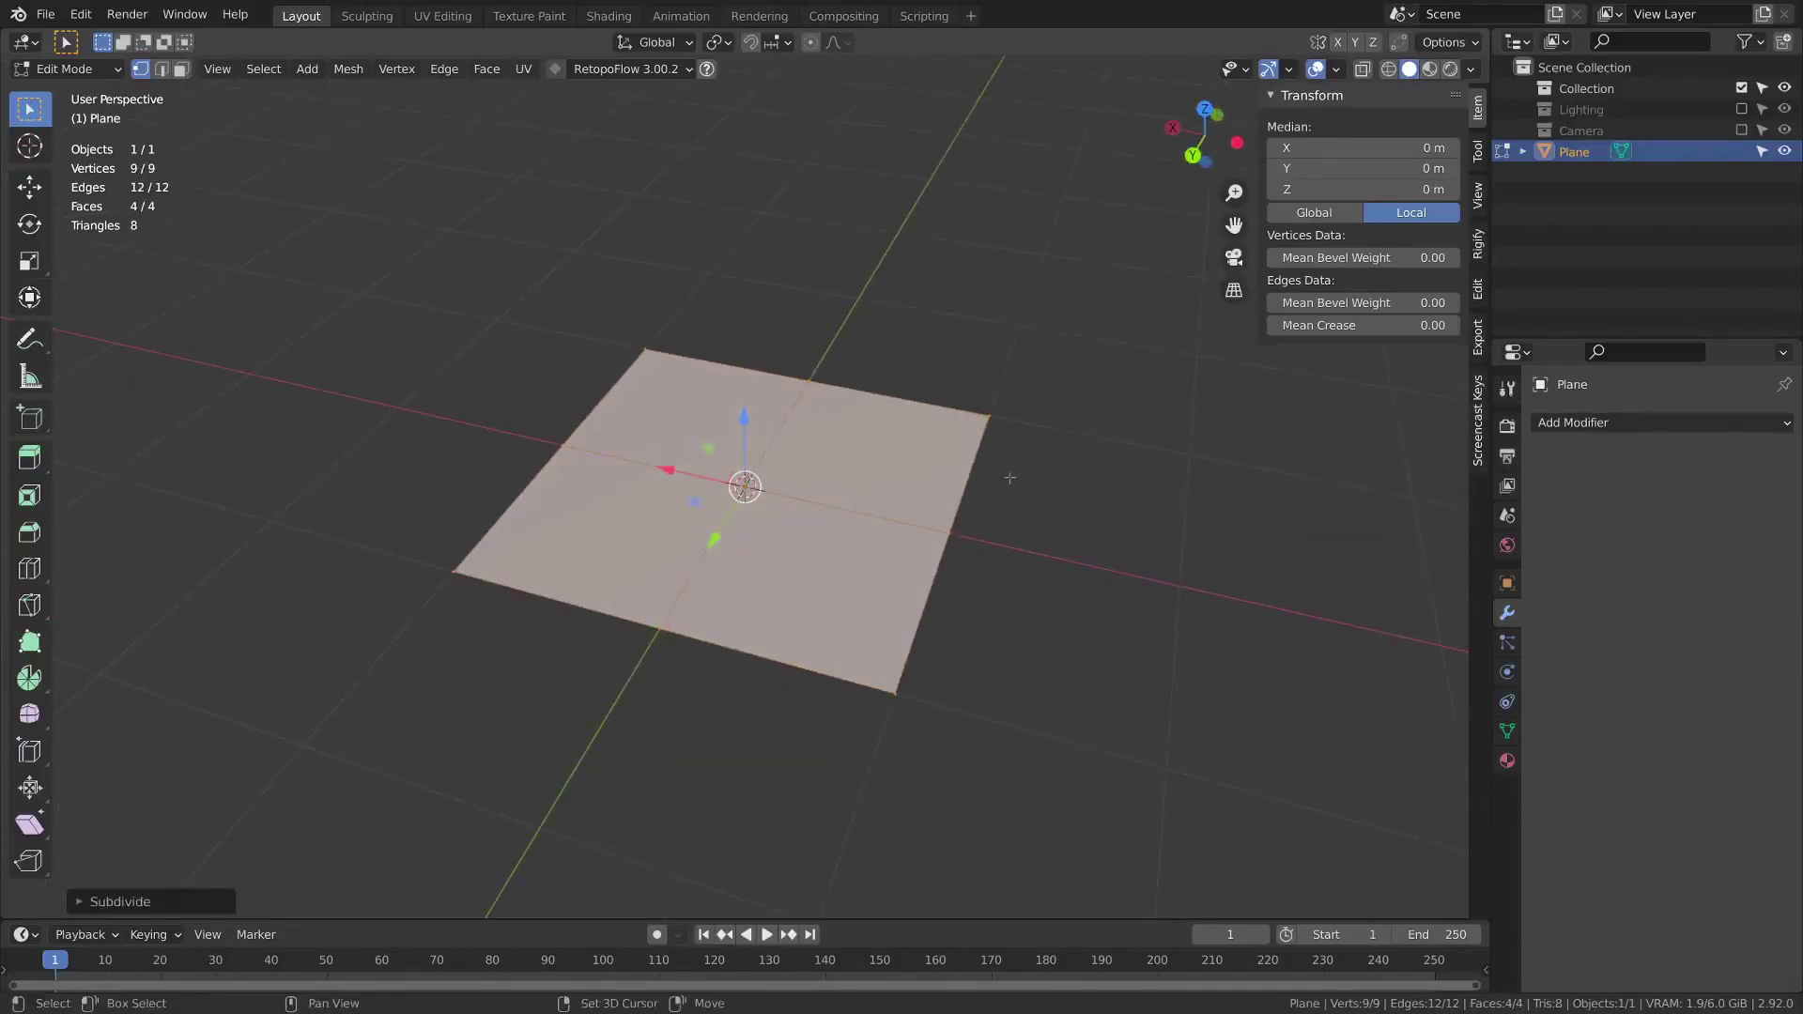
key(shift+r)
key(shift+r)
key(shift+r)
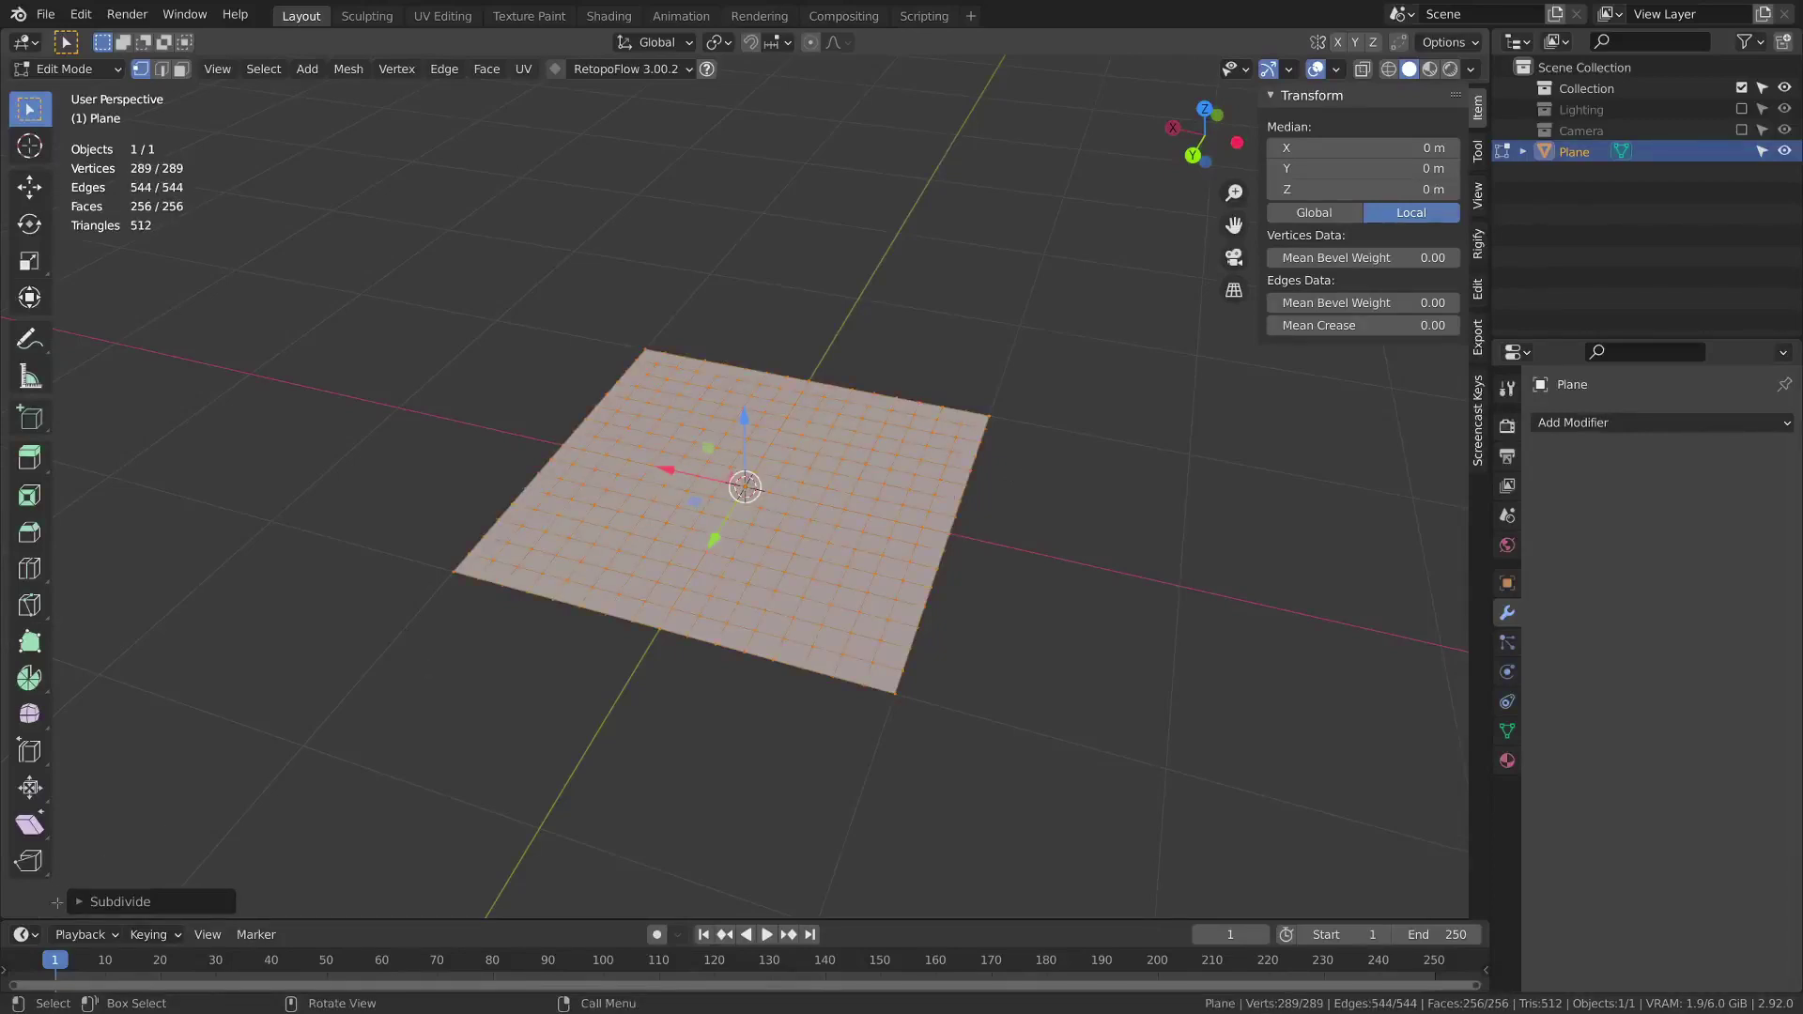
Set the last subdivision to 2 cuts, repeat it once more on the plane, and return to Object Mode
click(85, 901)
click(346, 755)
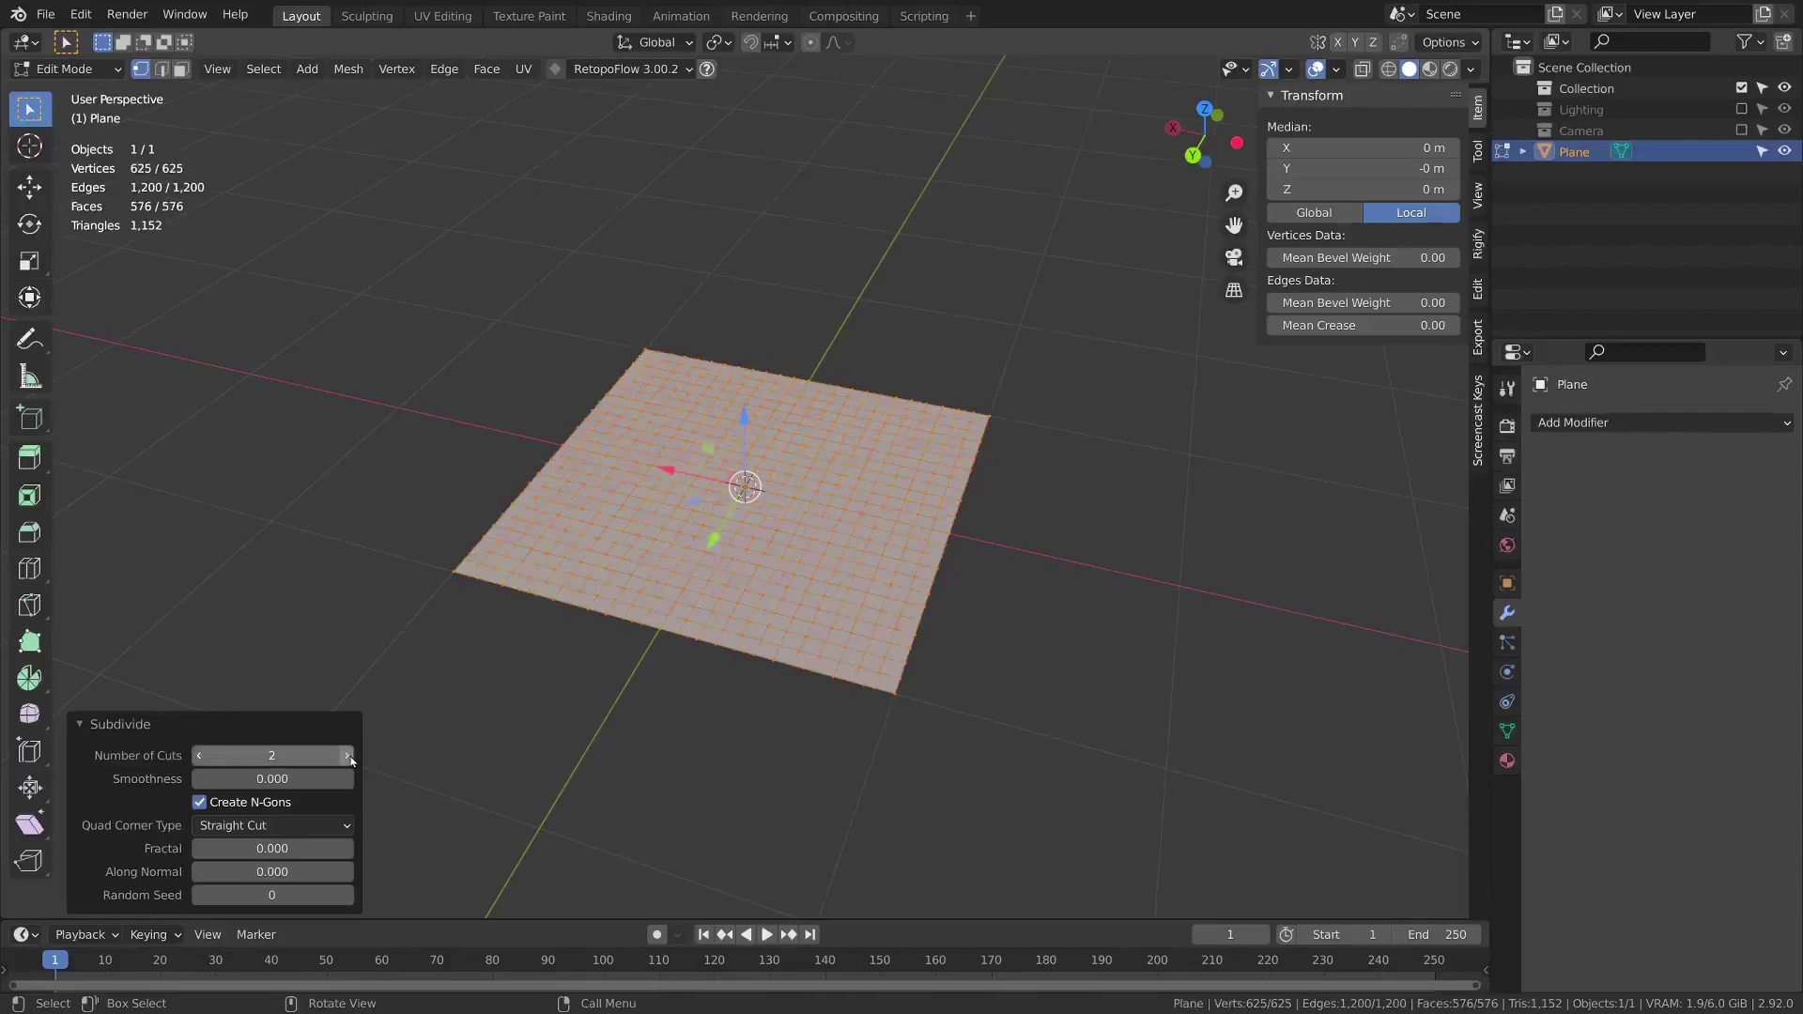
middle_drag(1000, 598, 965, 707)
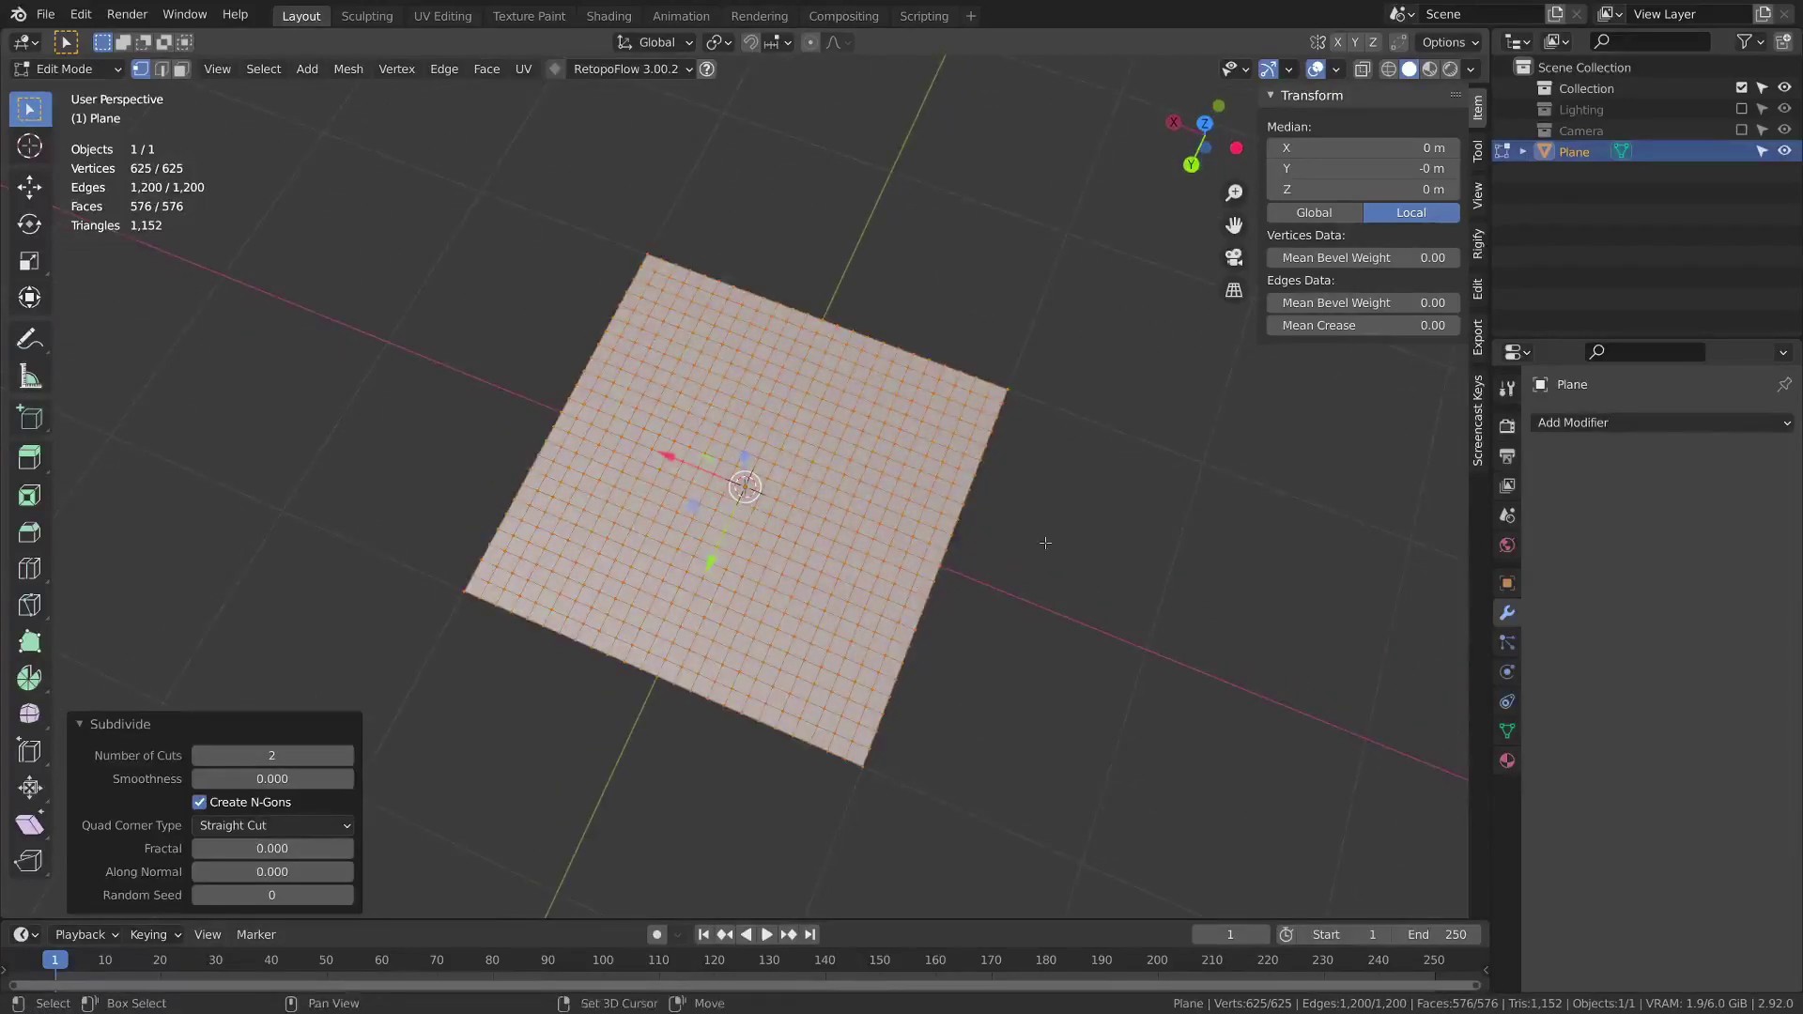
key(shift+r)
middle_drag(1045, 543, 1002, 481)
key(Tab)
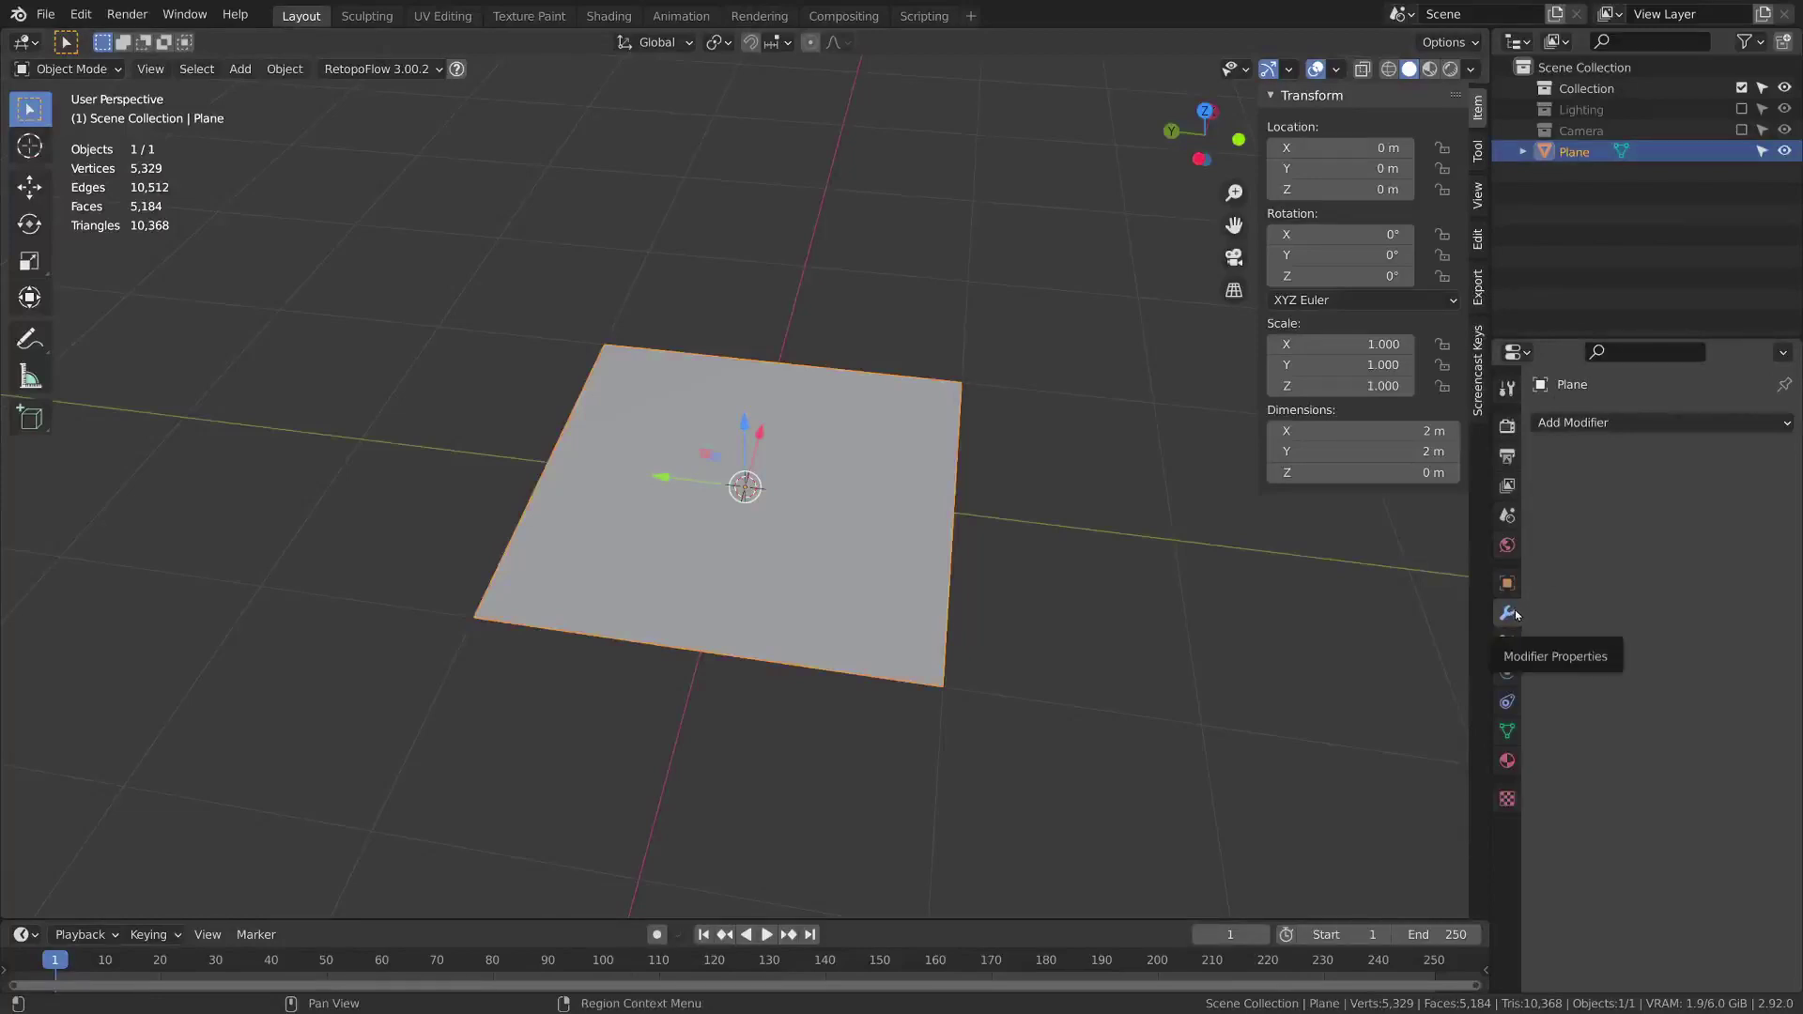
Enable Cloth physics on the plane and look through its cloth settings
click(1681, 419)
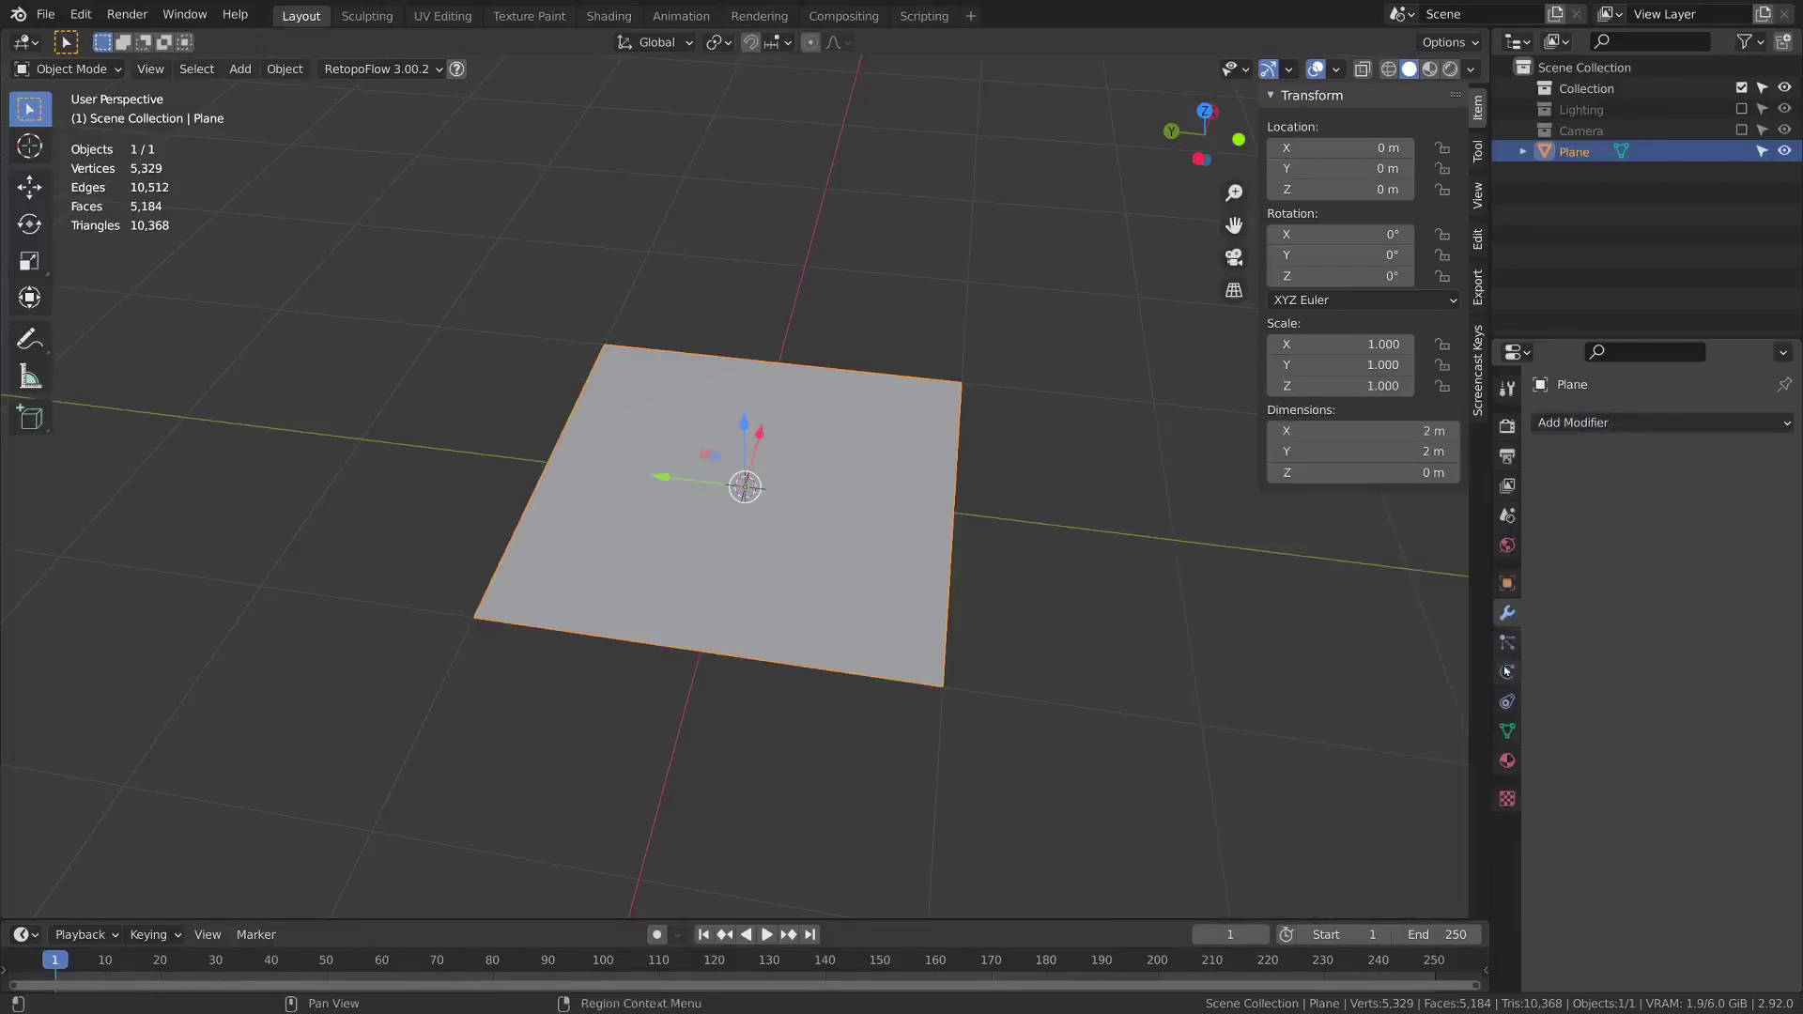
click(1508, 671)
click(1681, 495)
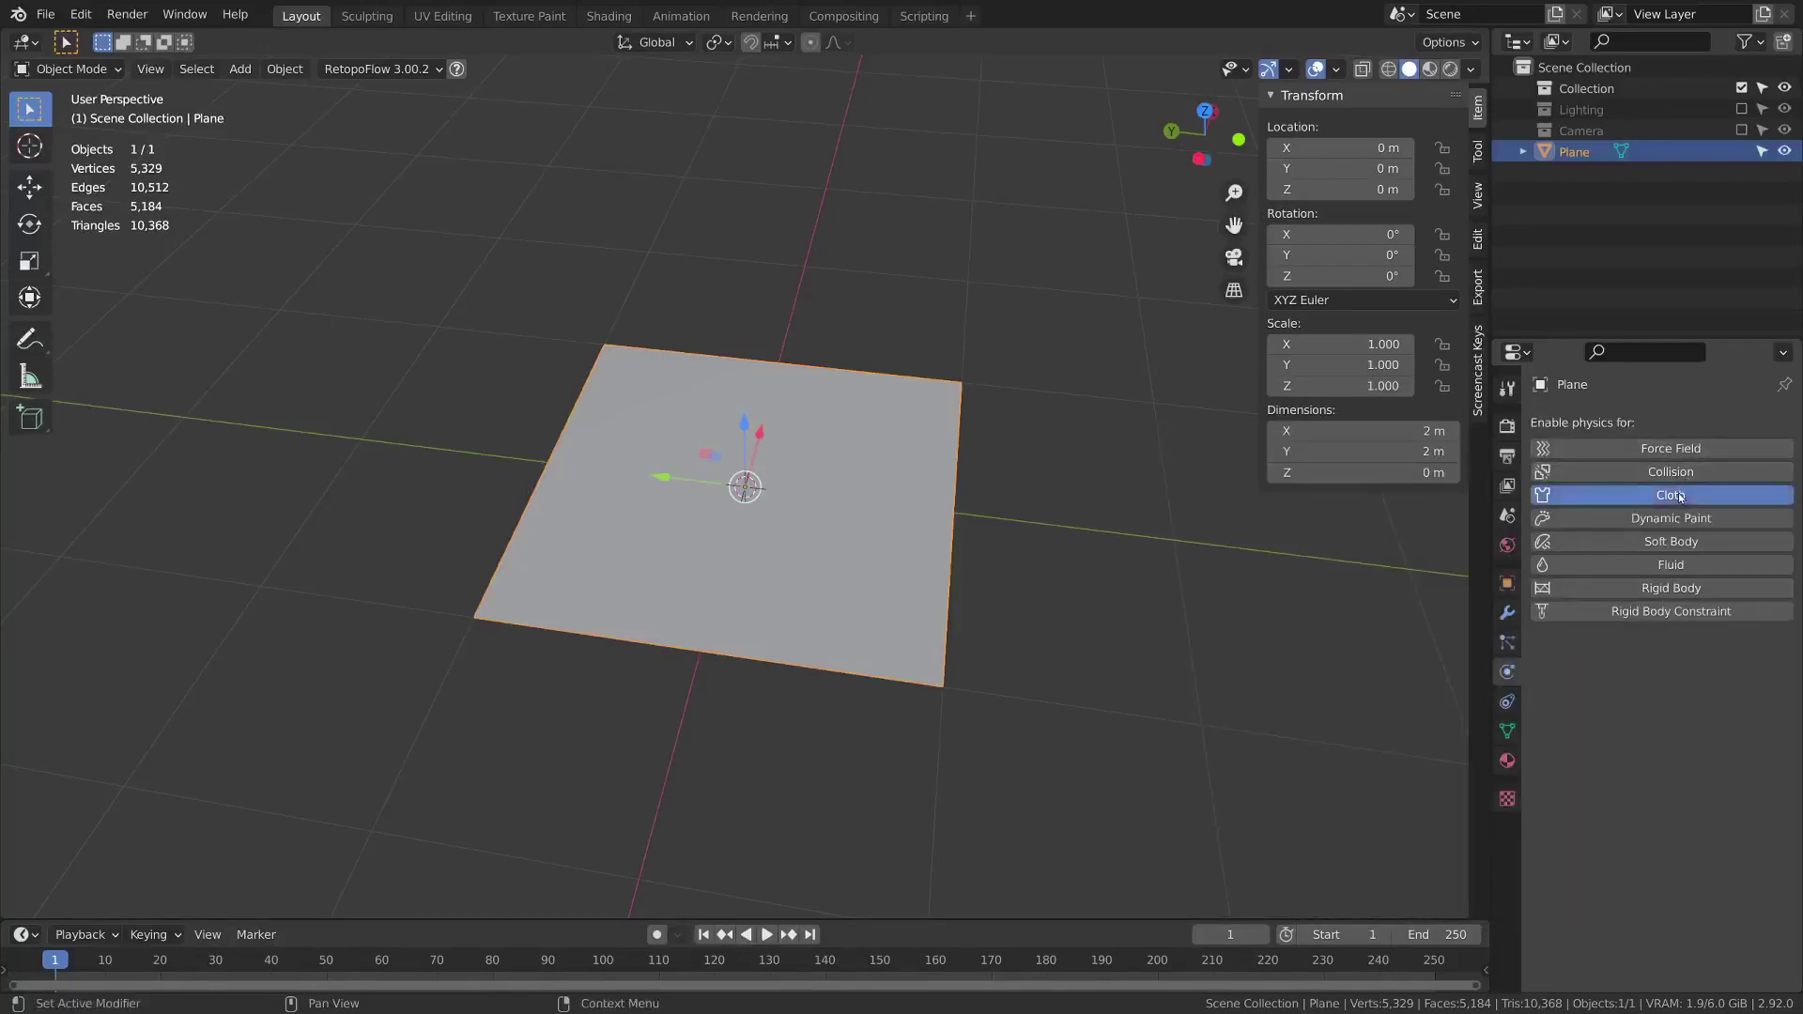
click(1508, 612)
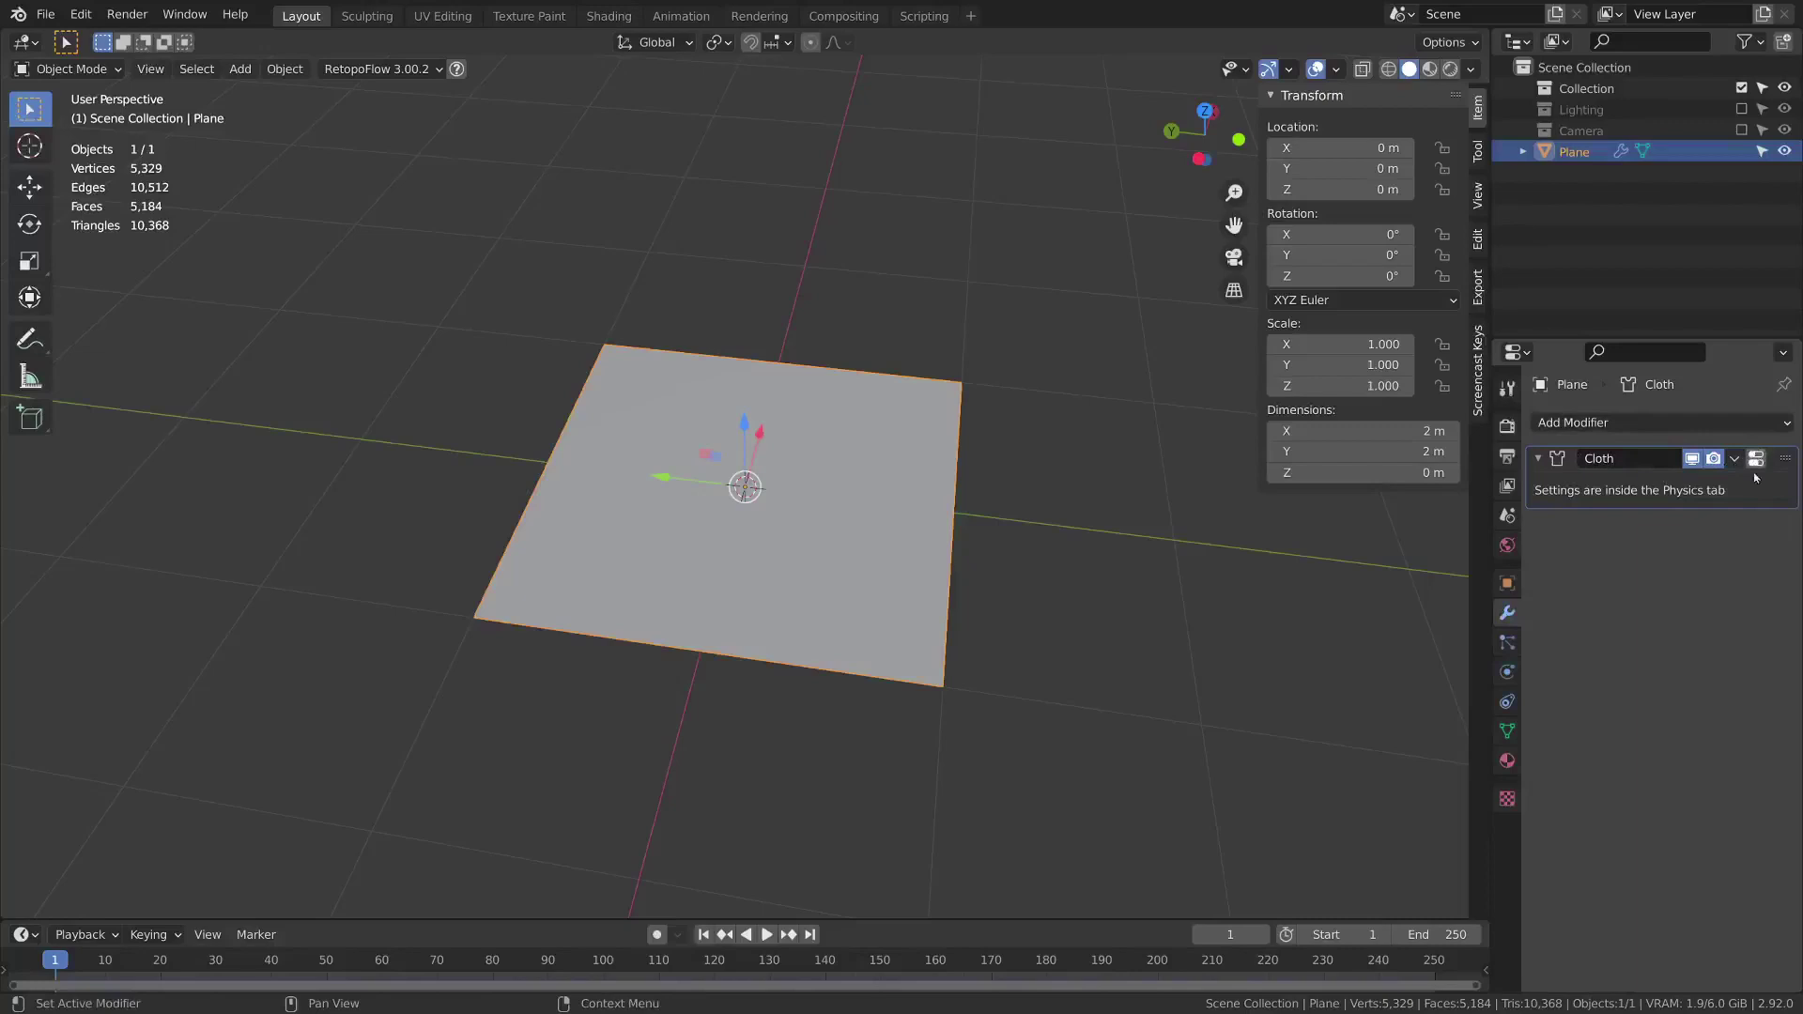
key(ctrl+Tab)
key(ctrl+Tab)
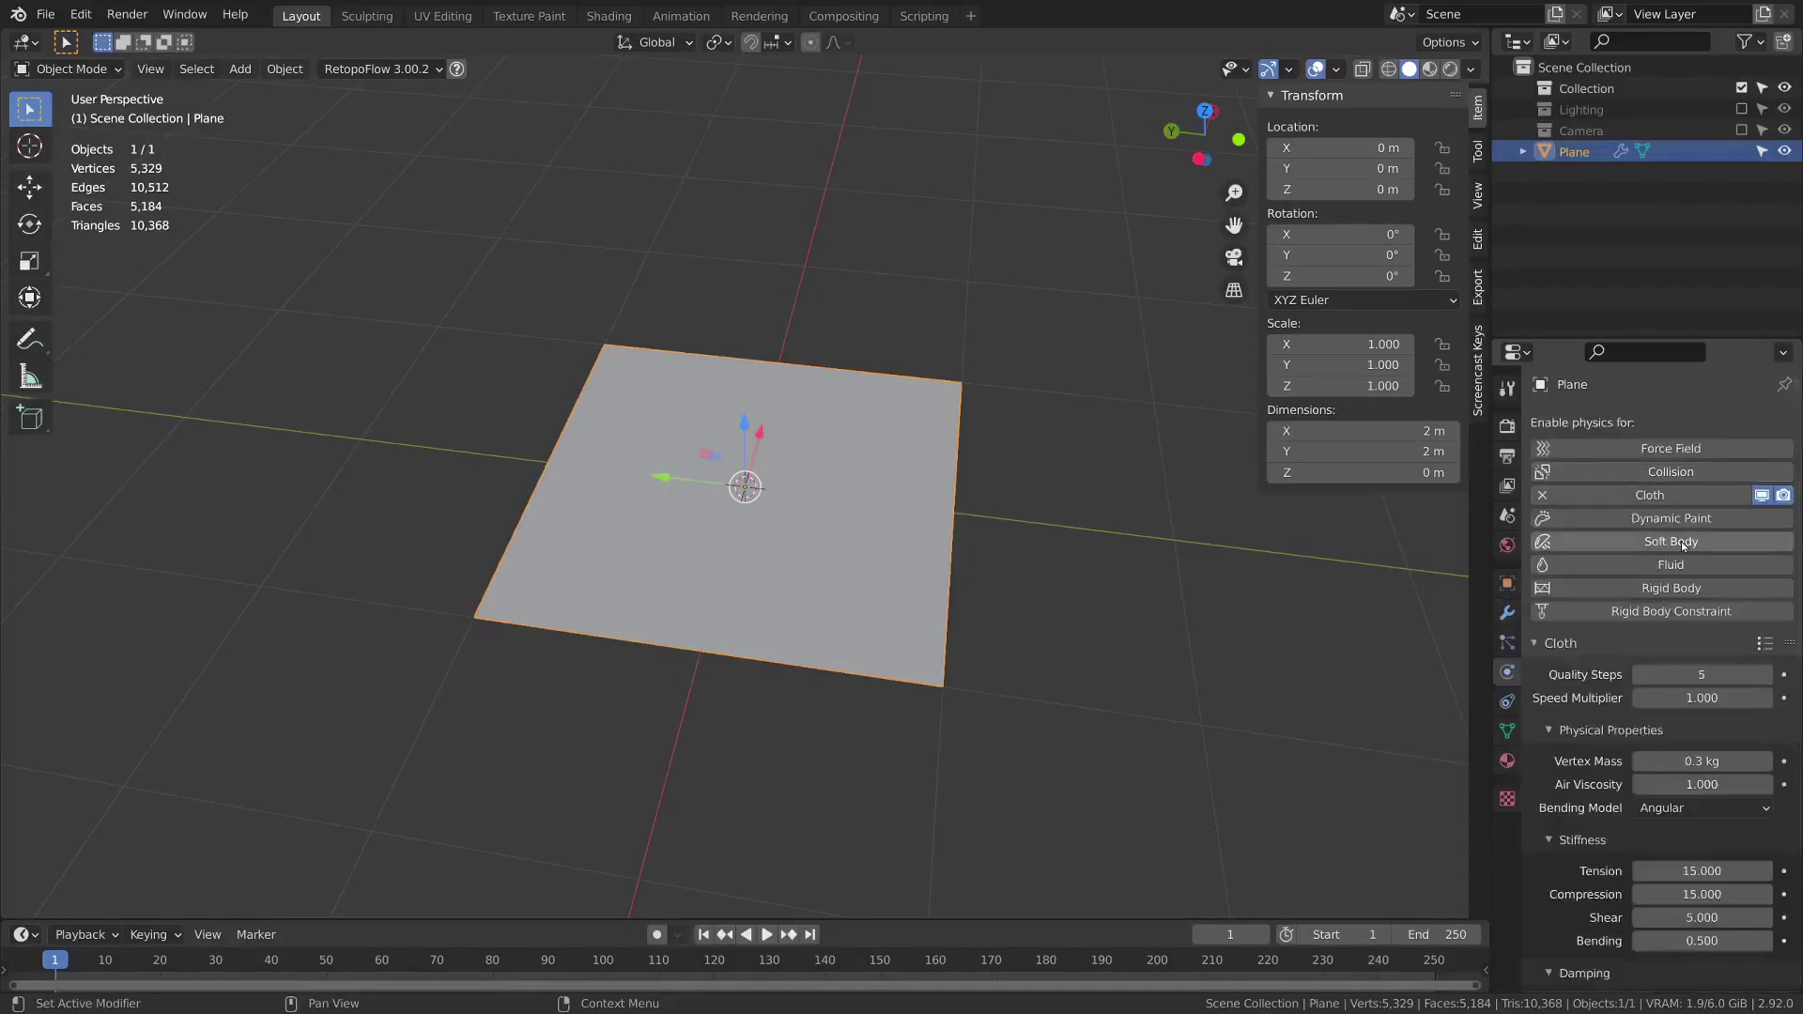
scroll(1683, 414, down, 6)
middle_drag(1683, 417, 1683, 391)
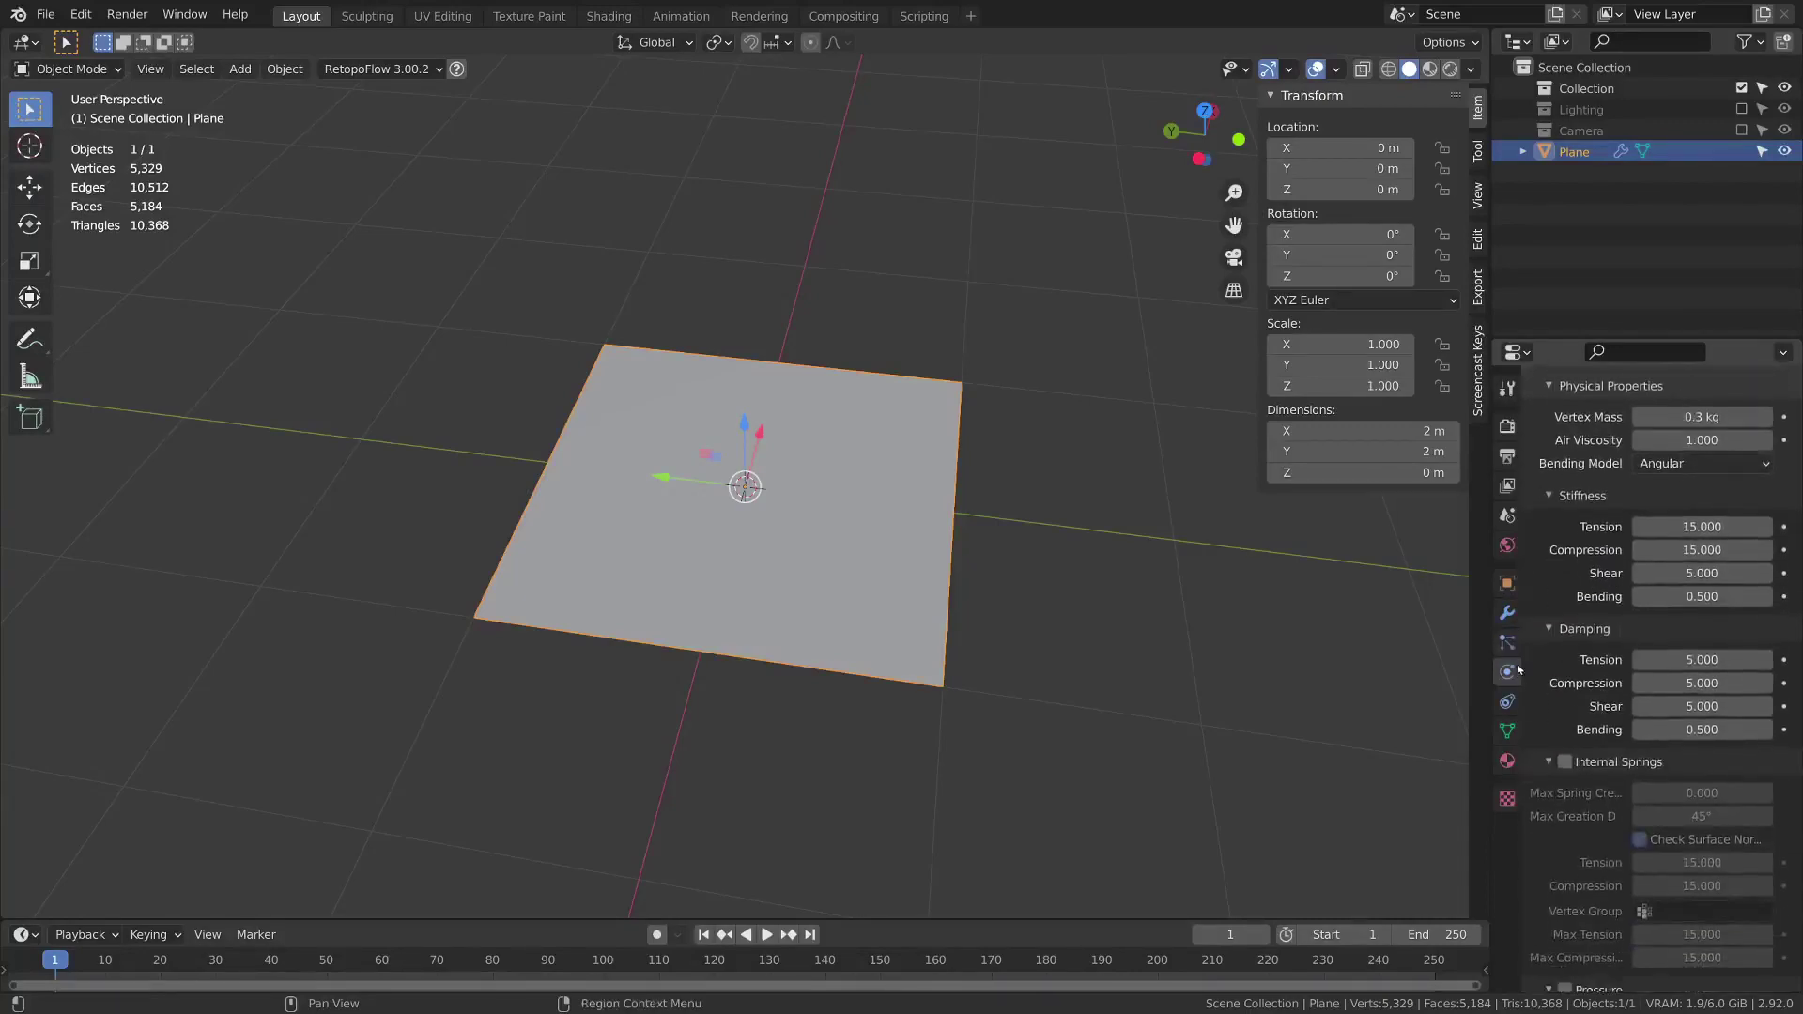
scroll(1691, 596, up, 7)
Play the plane's cloth simulation several times and rewind the timeline to frame 0
middle_drag(1052, 527, 962, 455)
key(space)
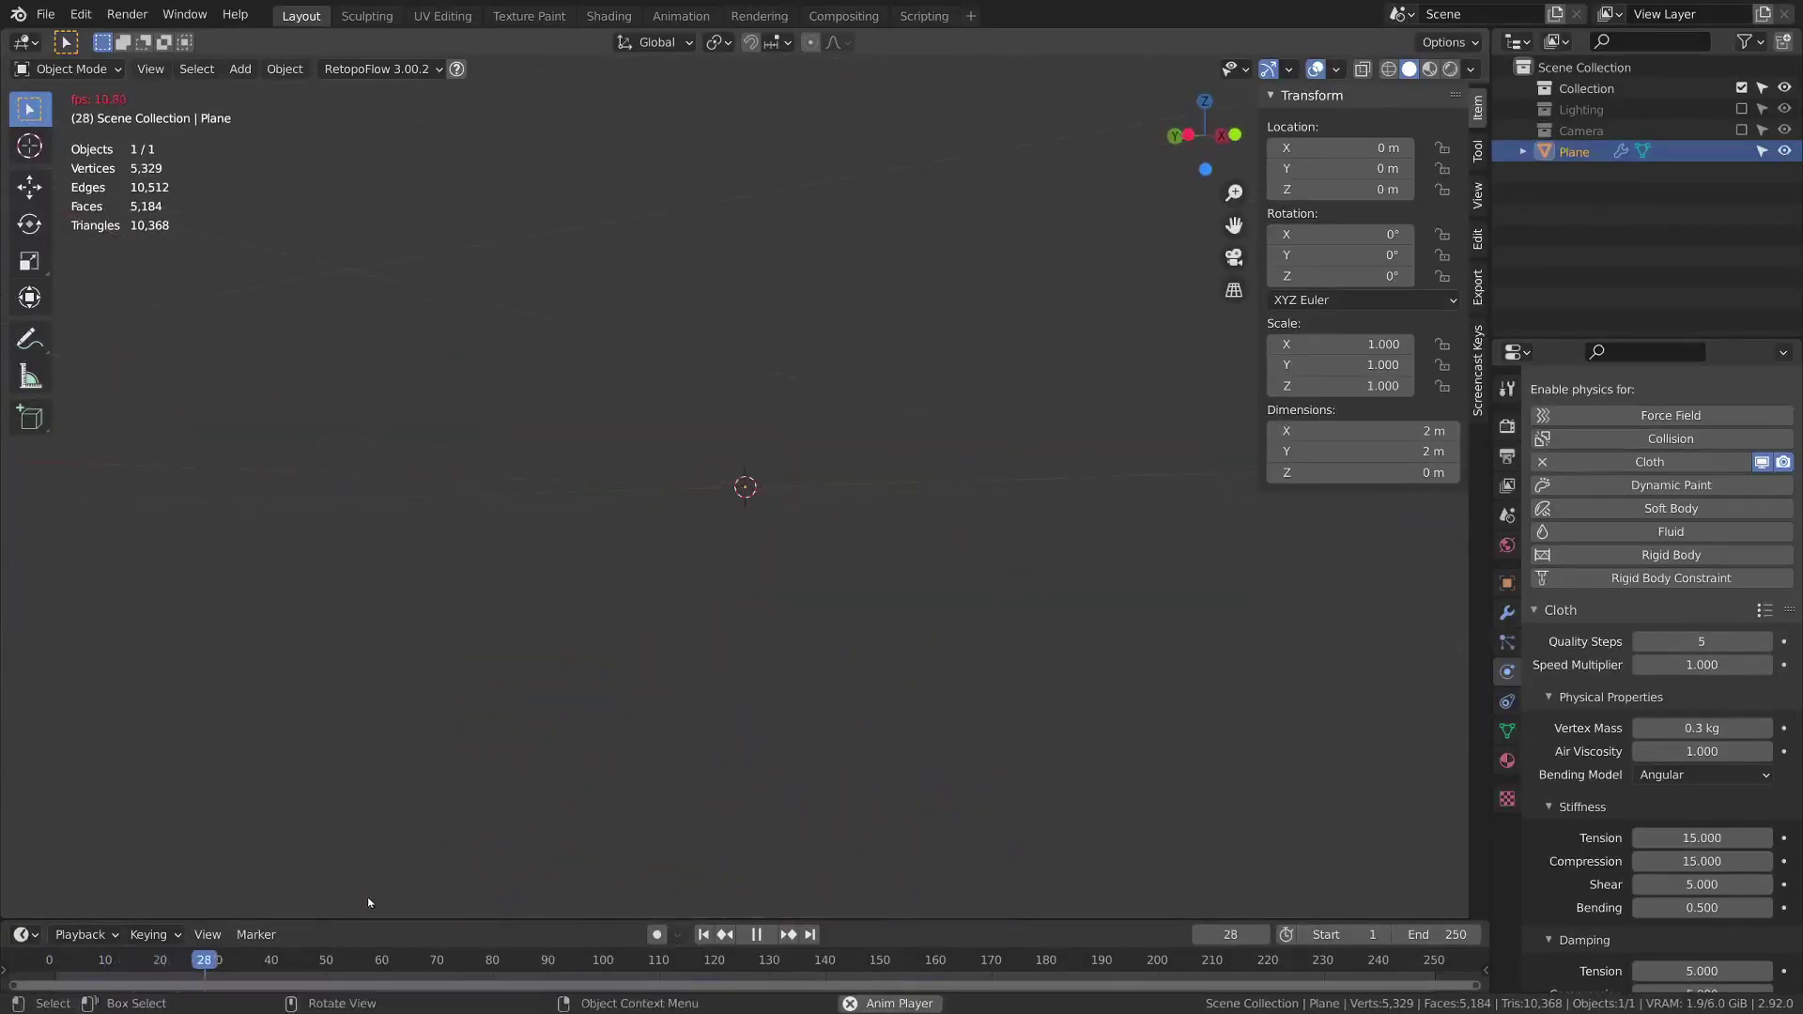
click(71, 956)
drag(70, 956, 49, 957)
middle_drag(723, 380, 823, 607)
key(space)
key(space)
drag(212, 962, 49, 960)
key(space)
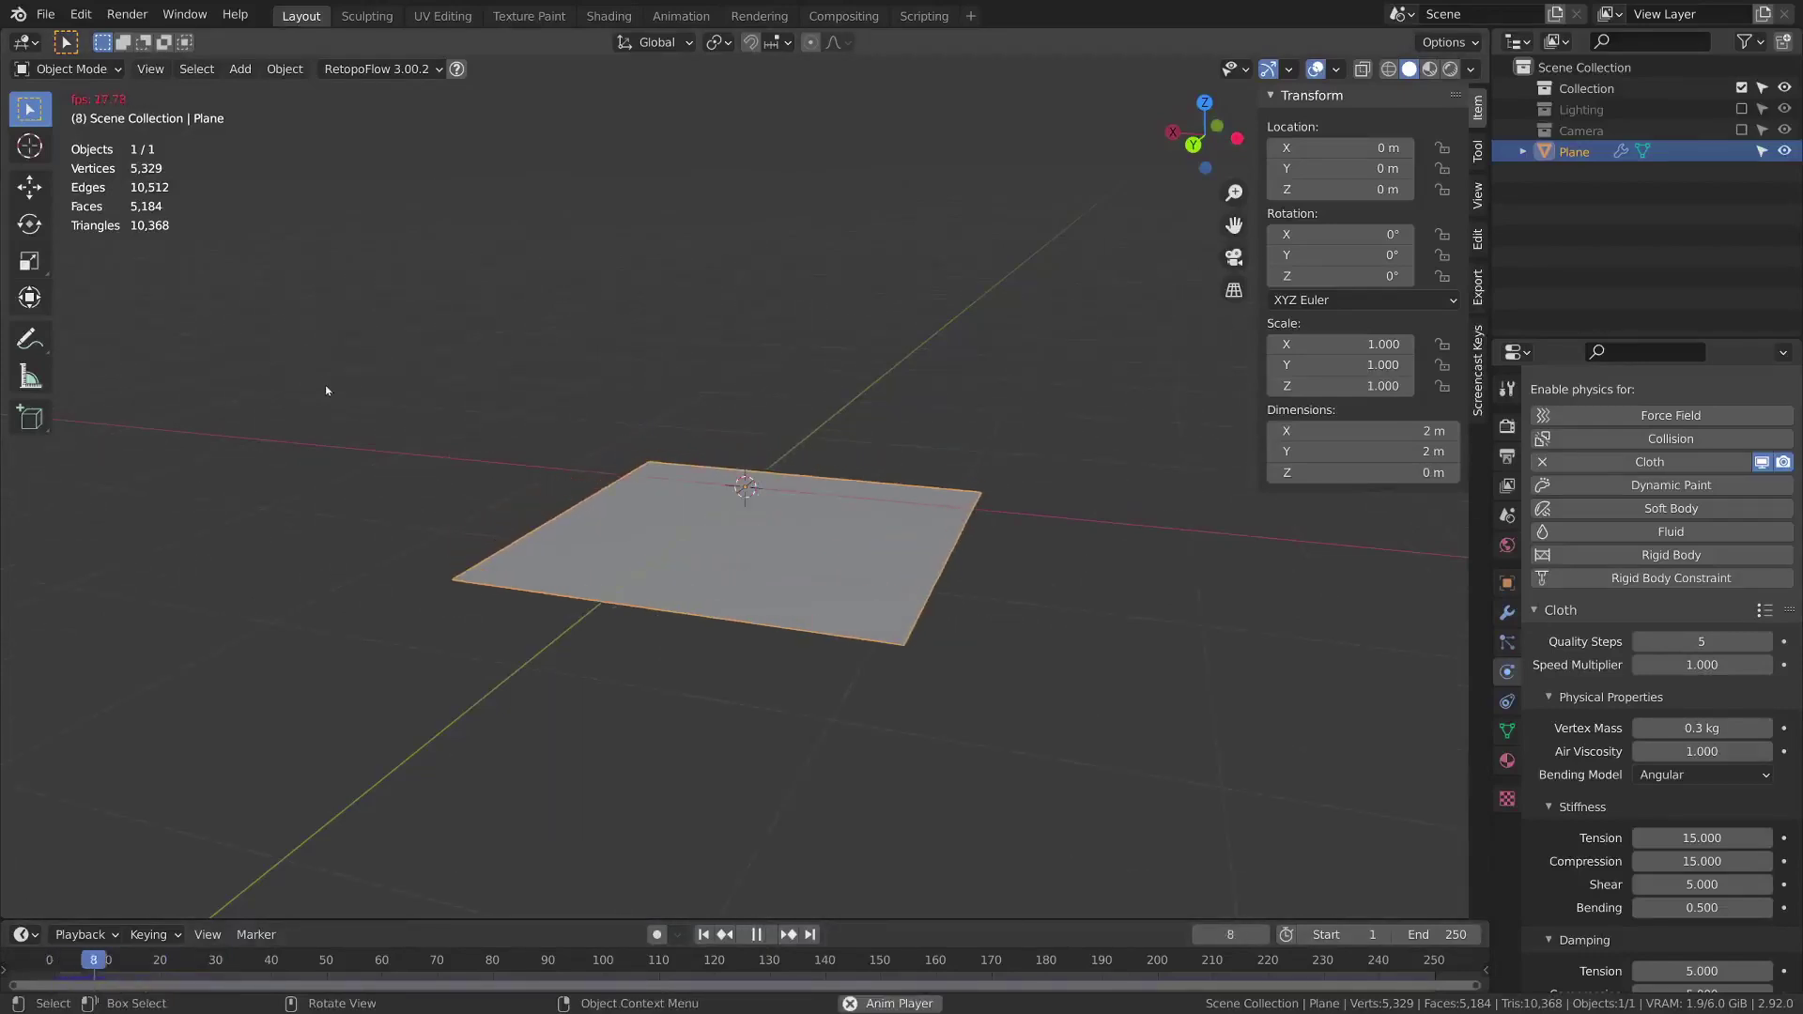
key(space)
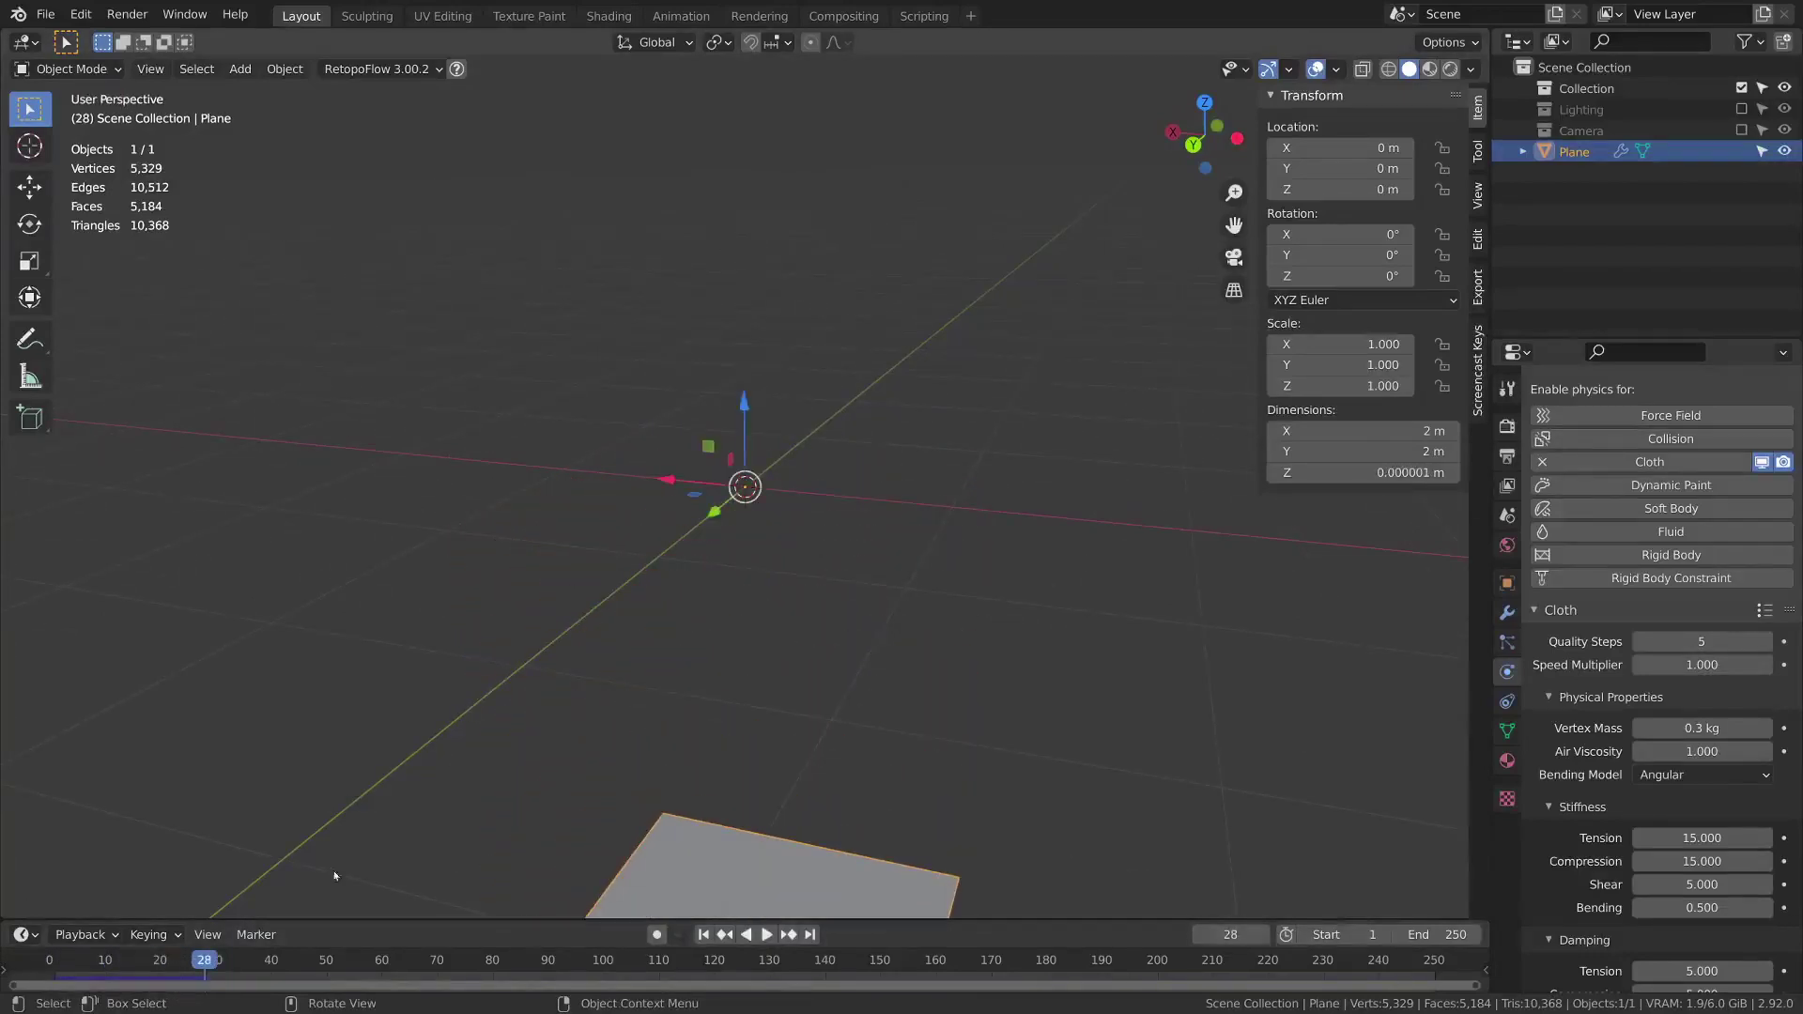
drag(199, 959, 2, 936)
key(space)
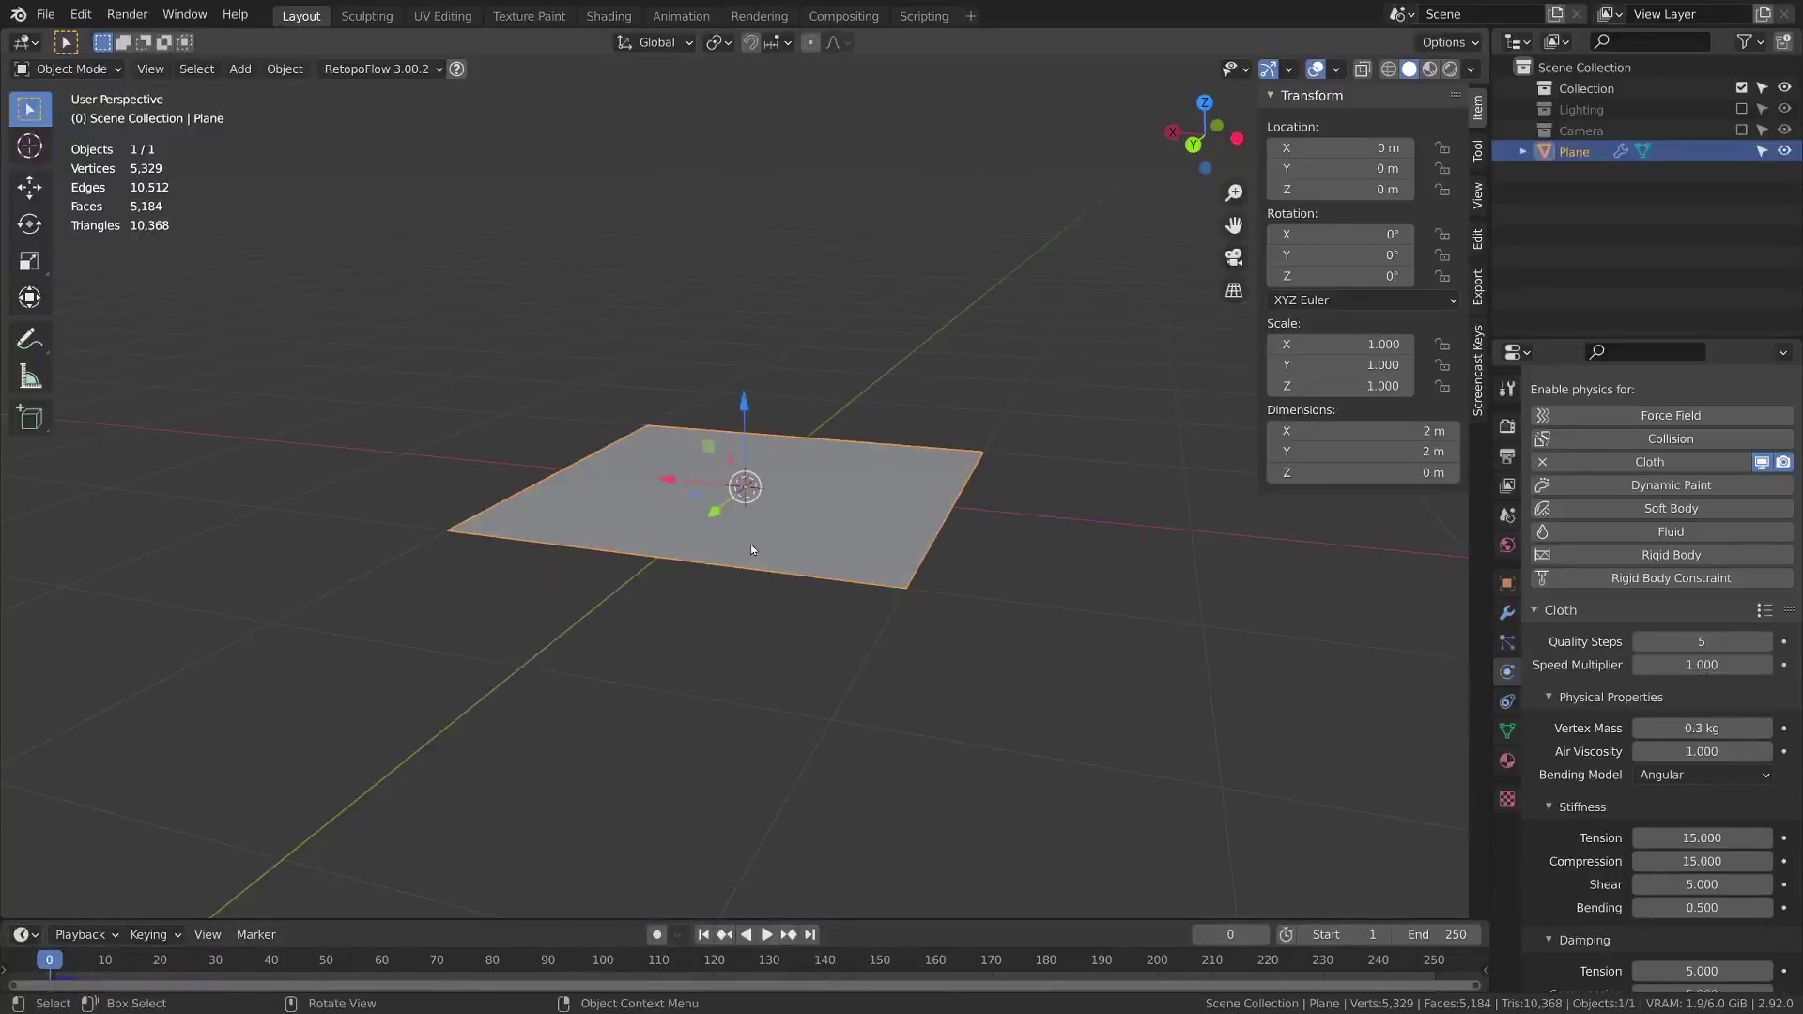
Add a UV sphere and move it about 2.26 m down along Z, beneath the plane
shift+middle_drag(946, 687, 971, 502)
key(shift+a)
mouse_move(936, 233)
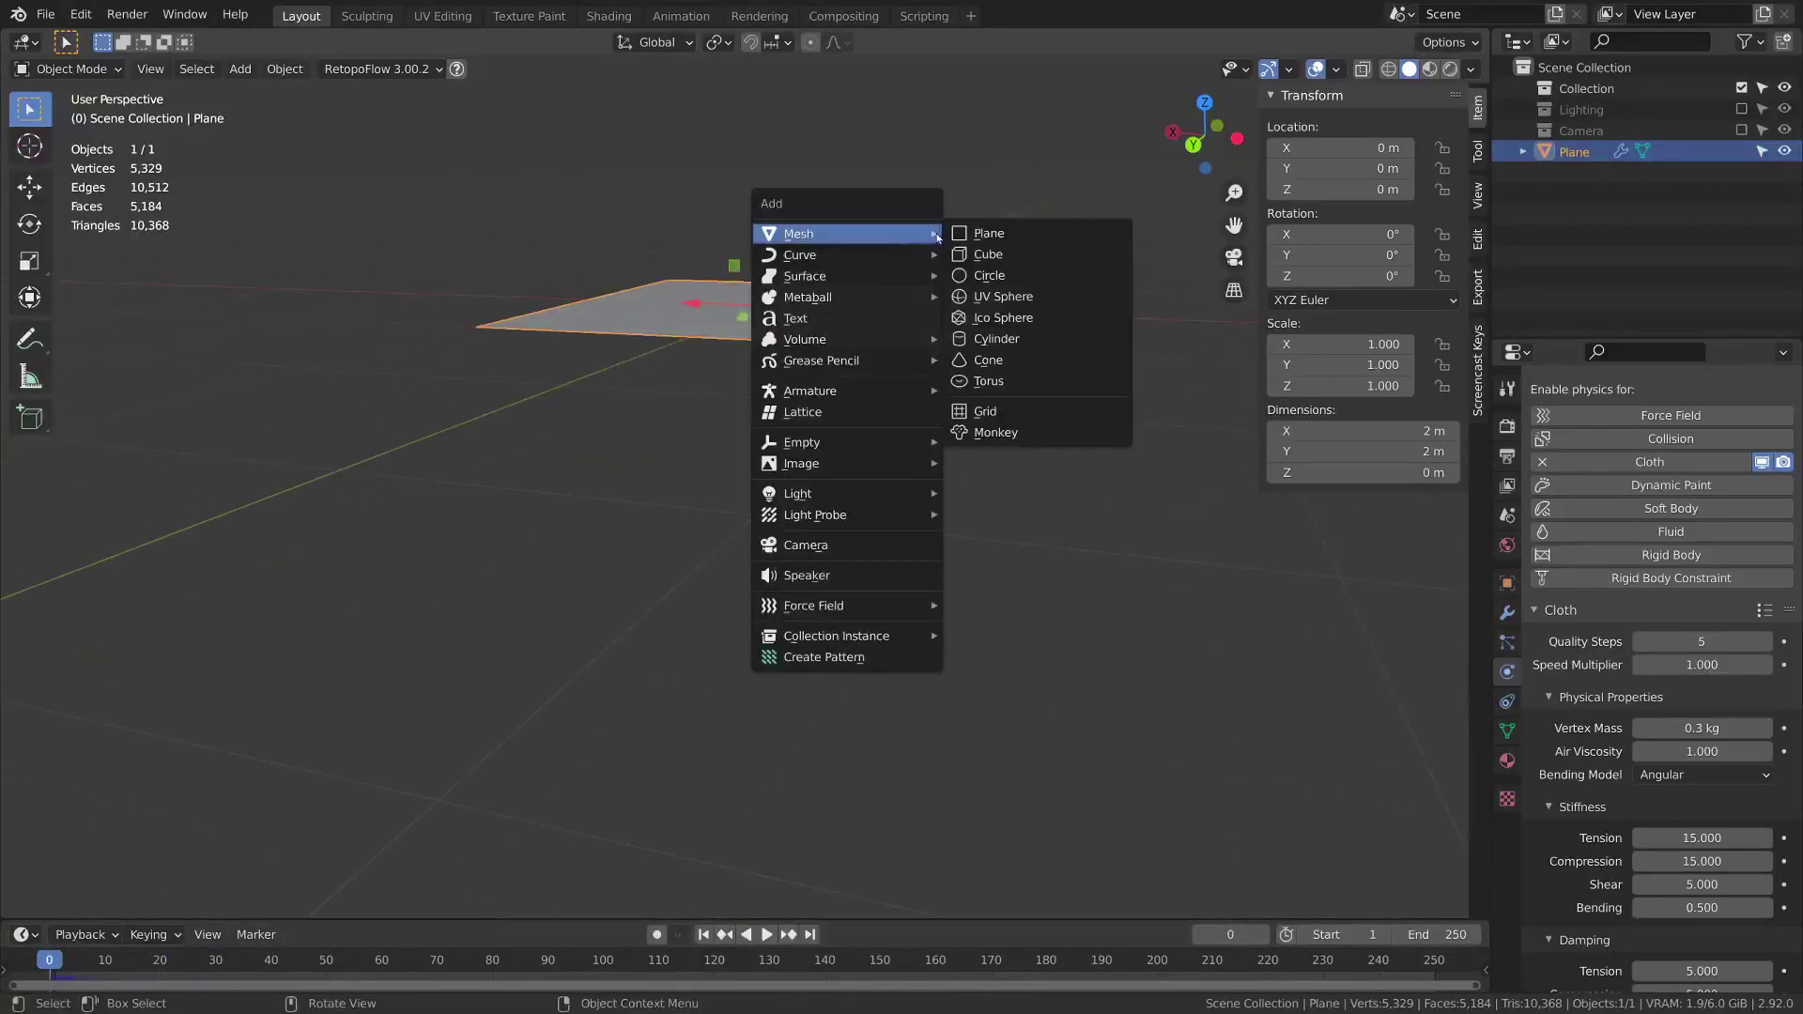
click(1055, 300)
key(g)
key(z)
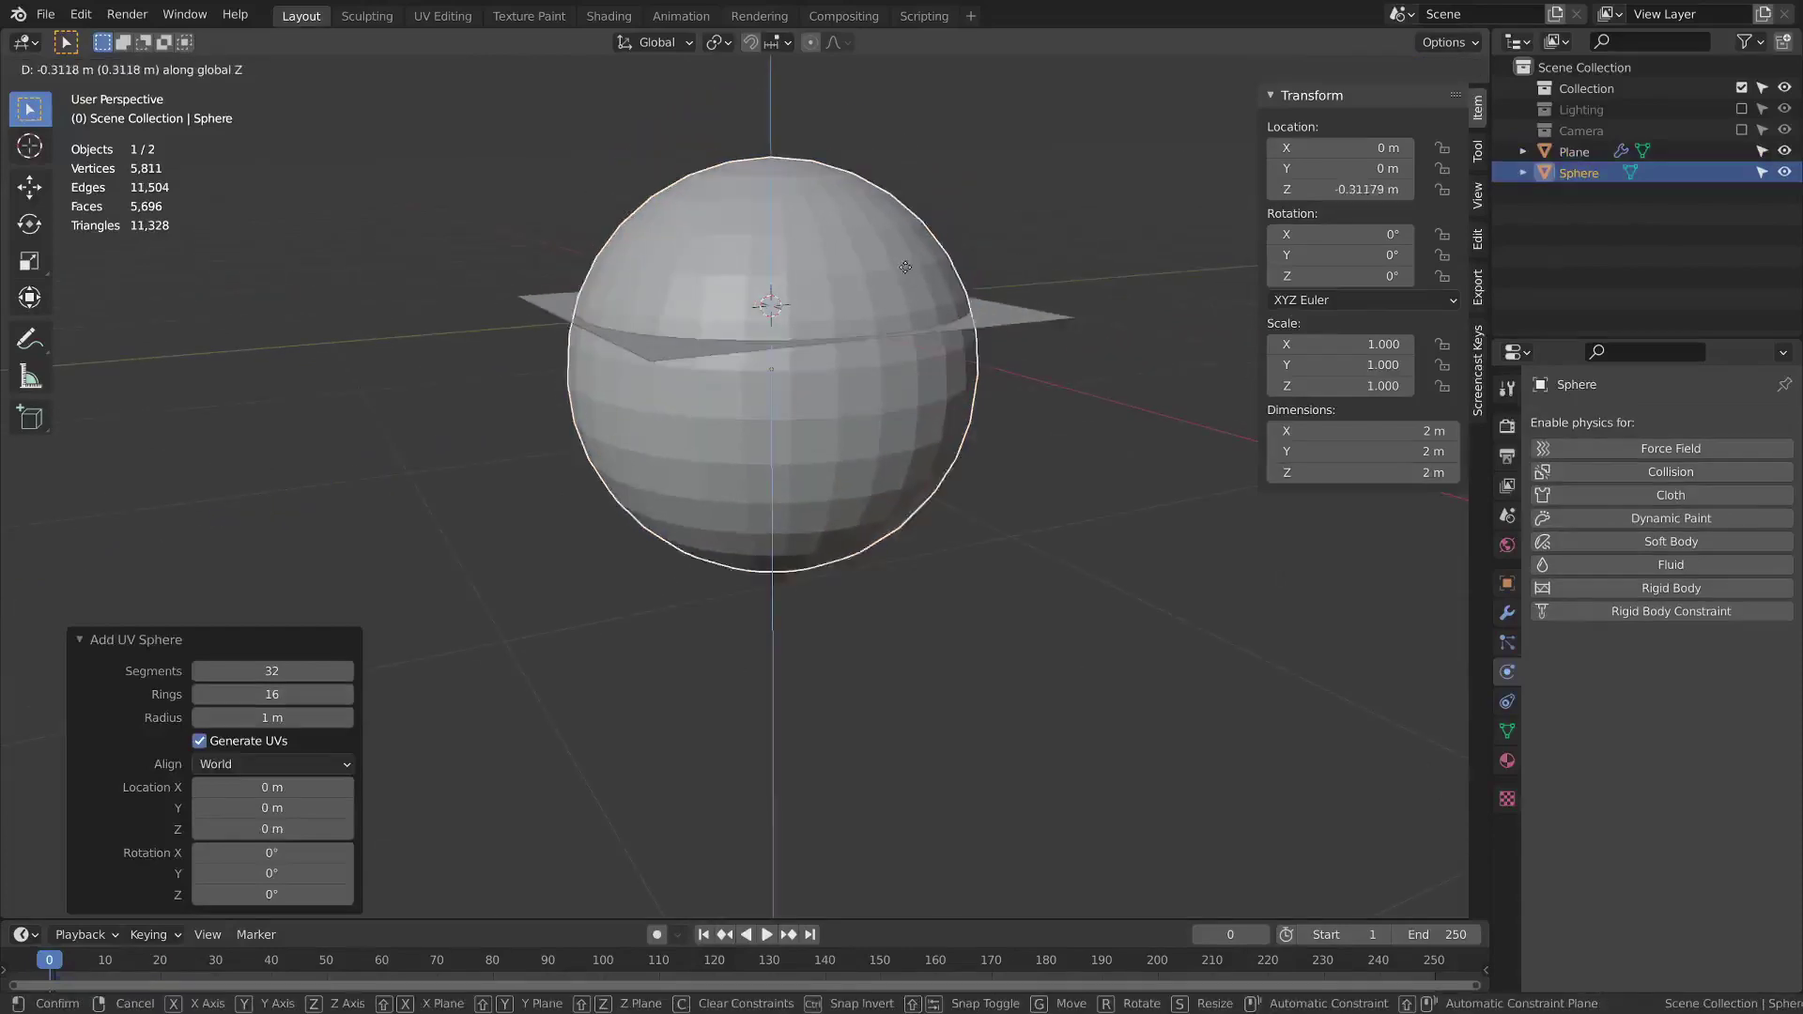
click(930, 599)
middle_drag(1054, 636, 1463, 483)
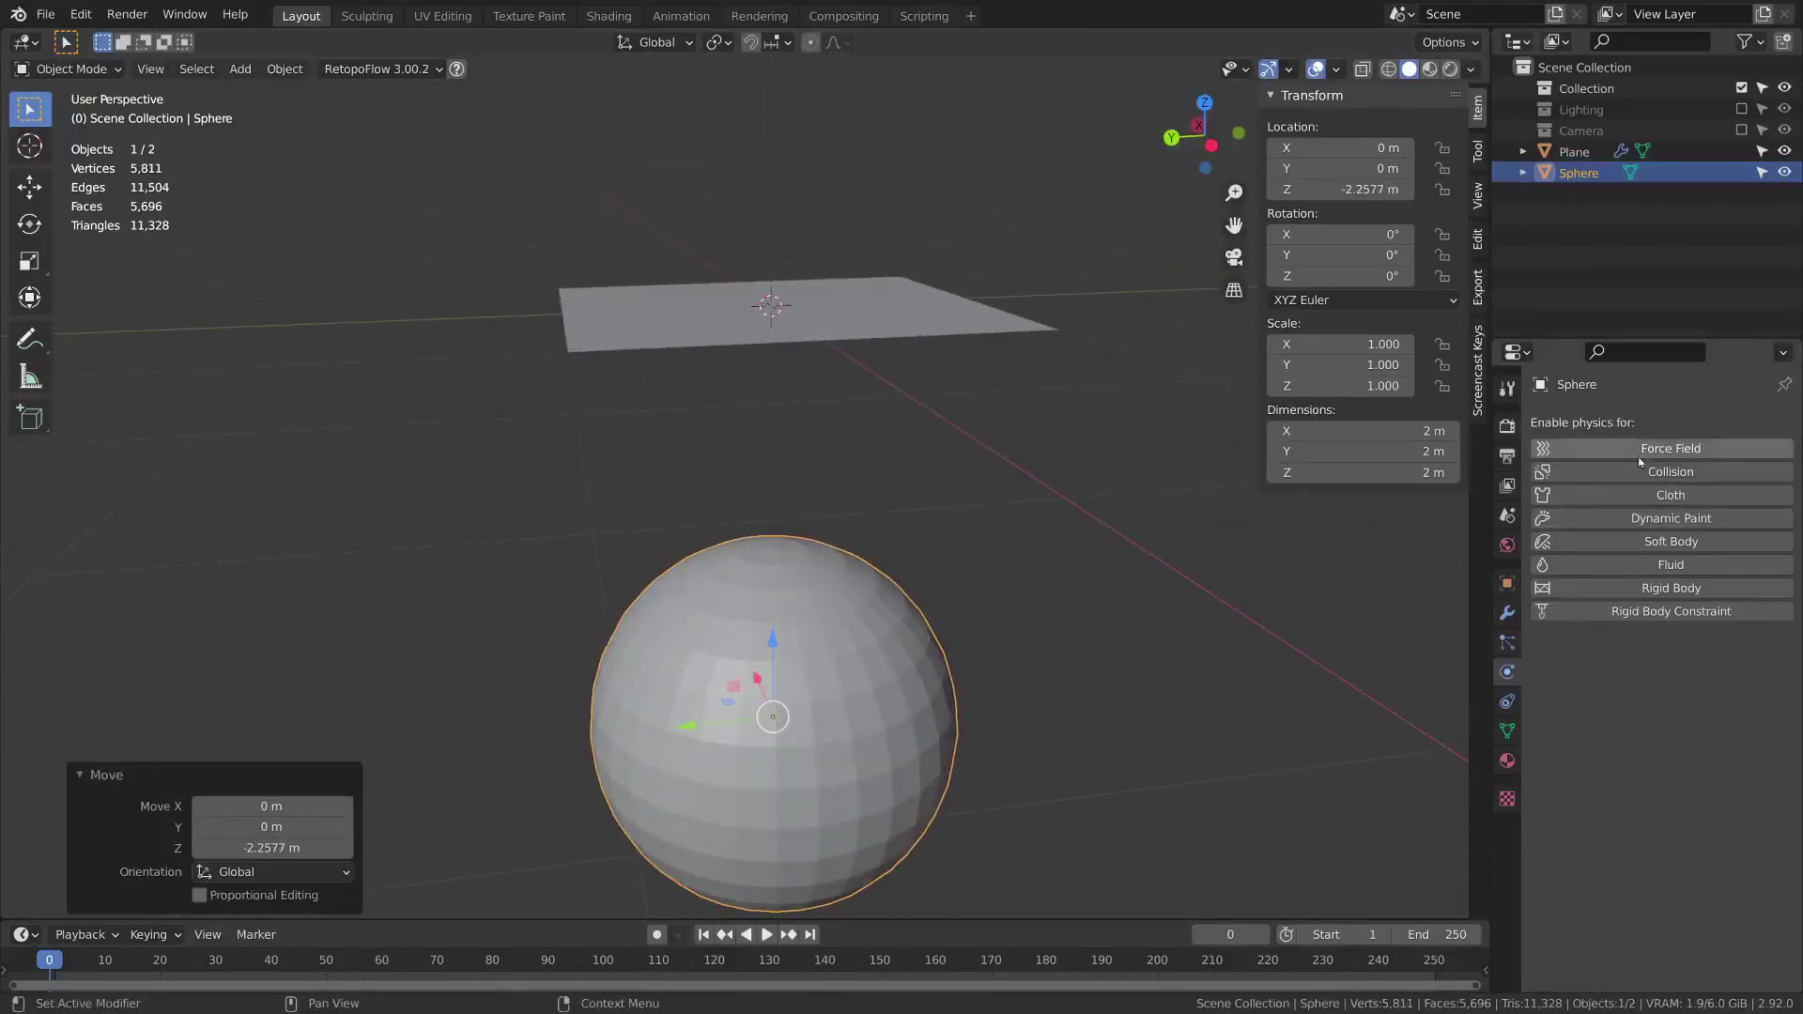
Enable Collision physics on the sphere and play the simulation of the cloth falling onto it
click(1665, 473)
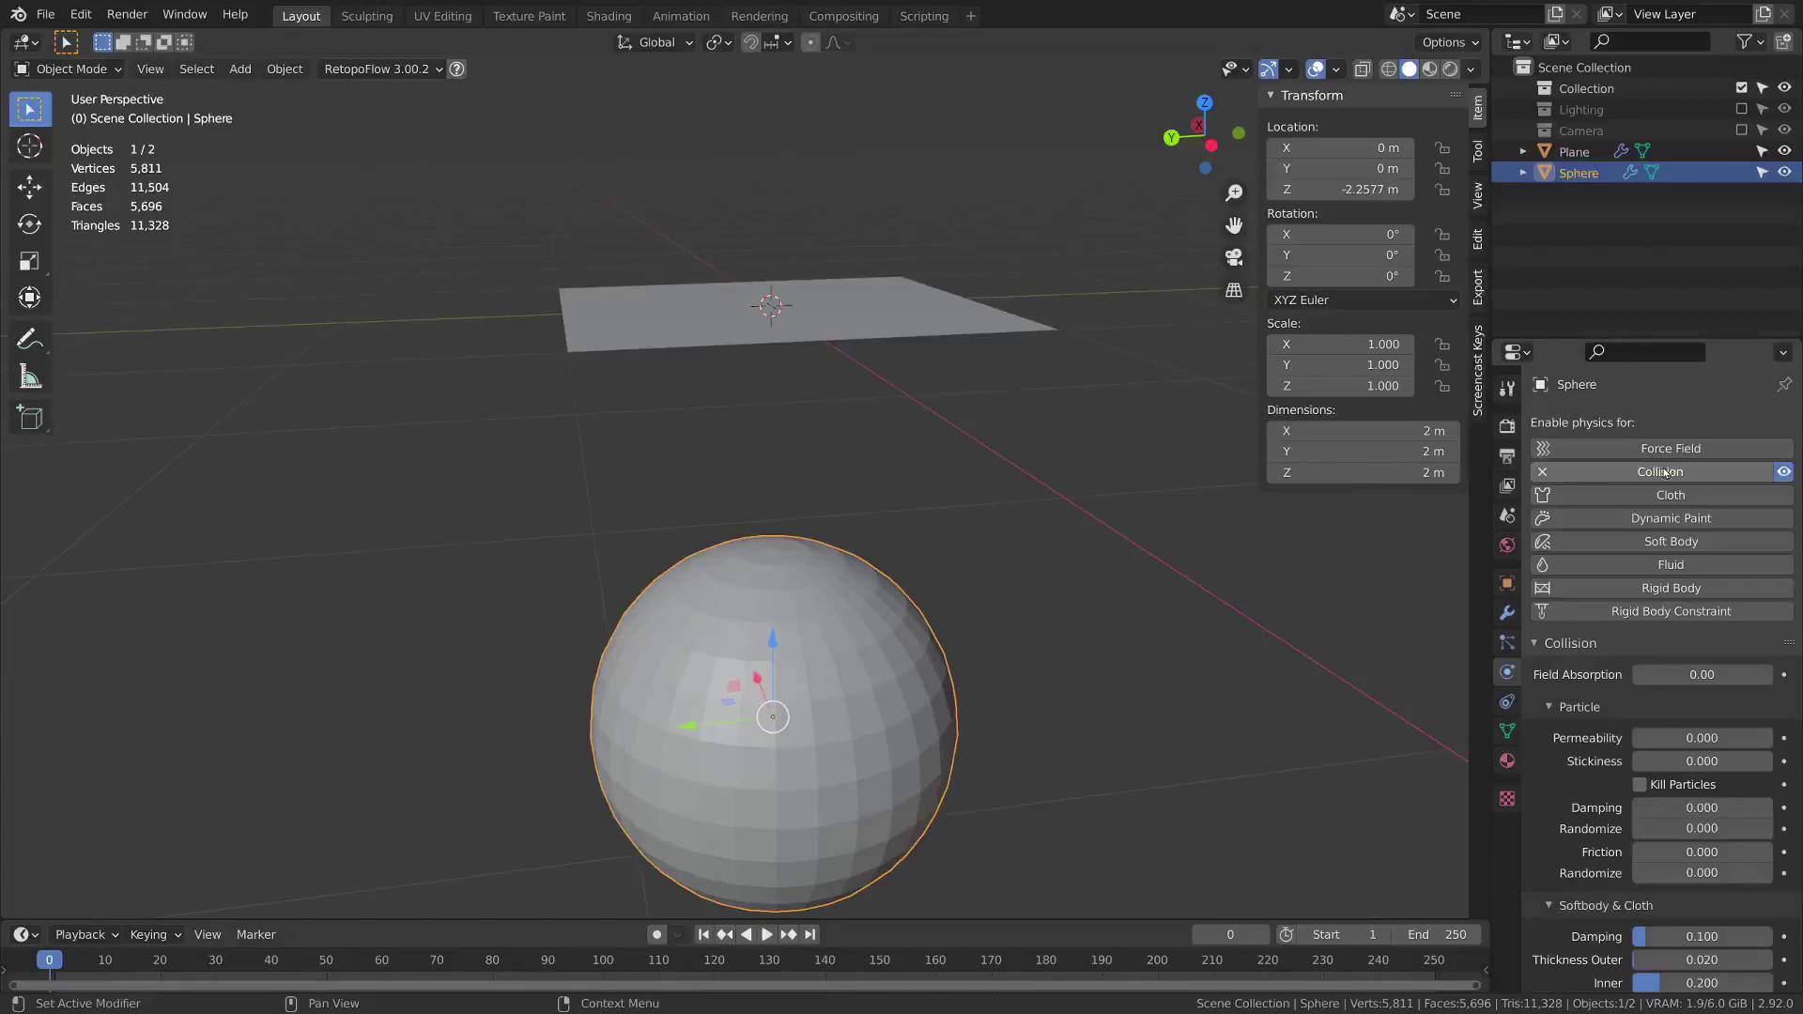
middle_drag(1155, 543, 1104, 527)
key(space)
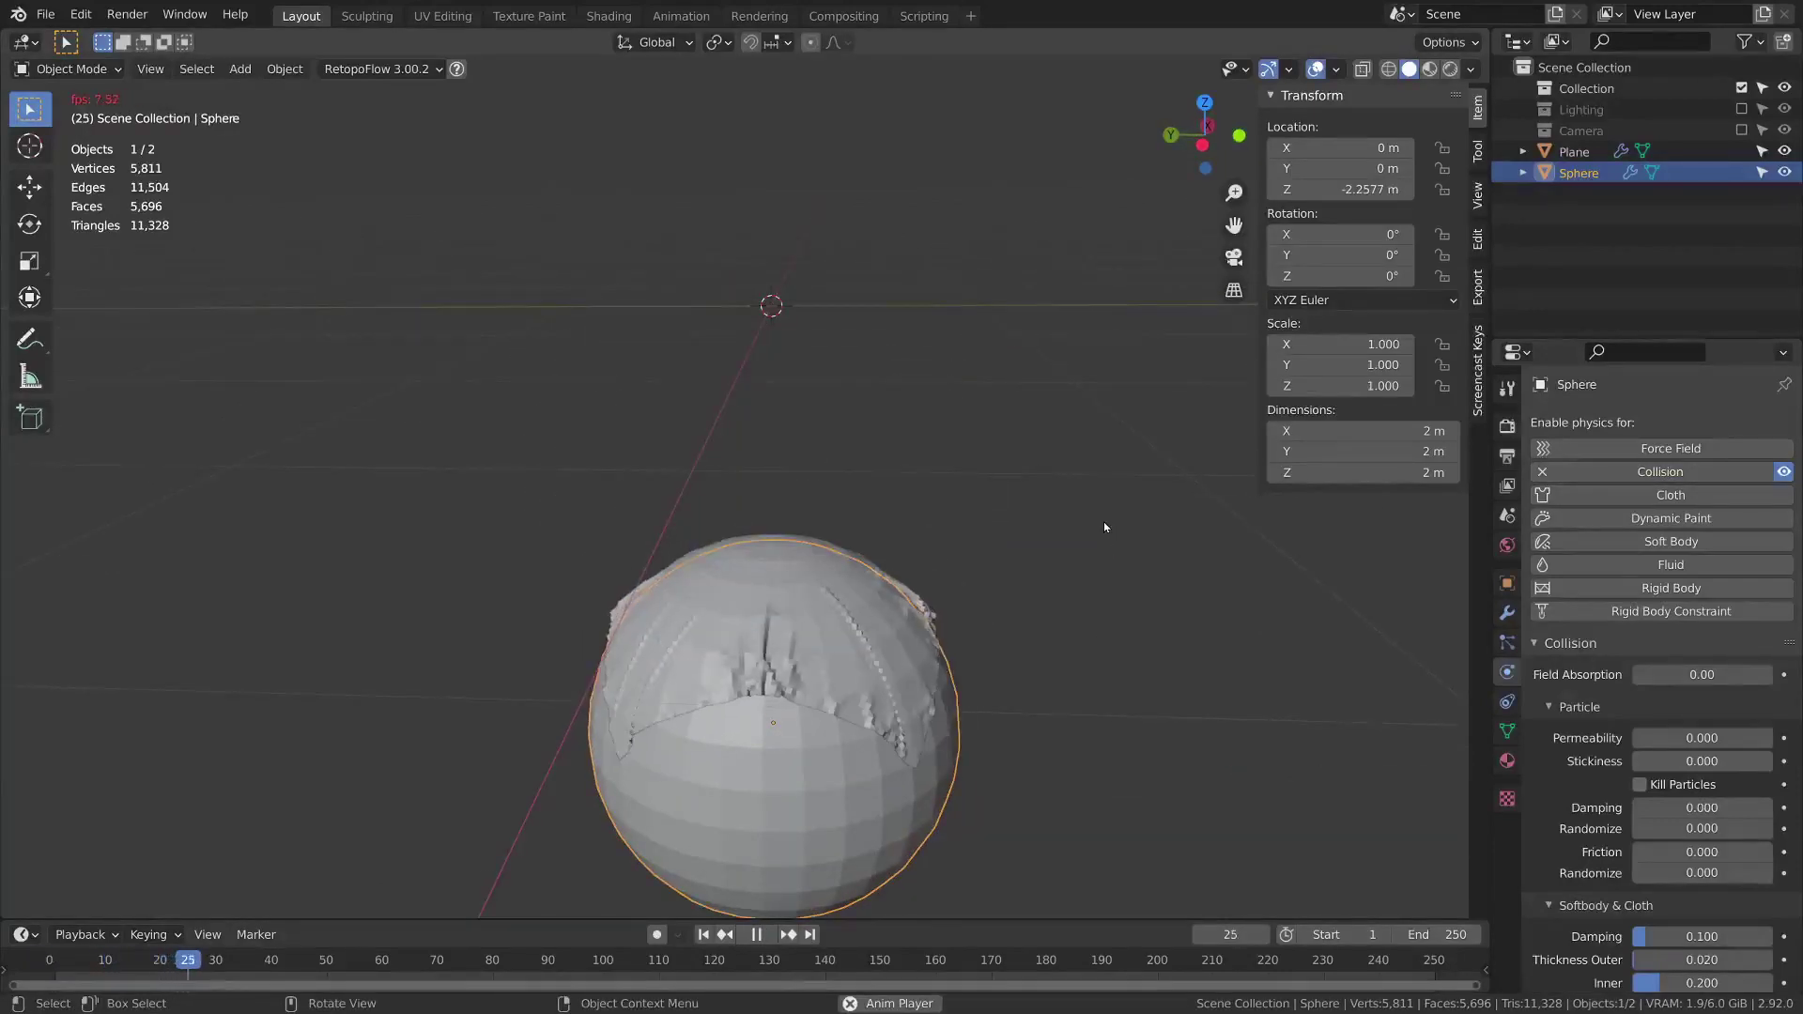
key(space)
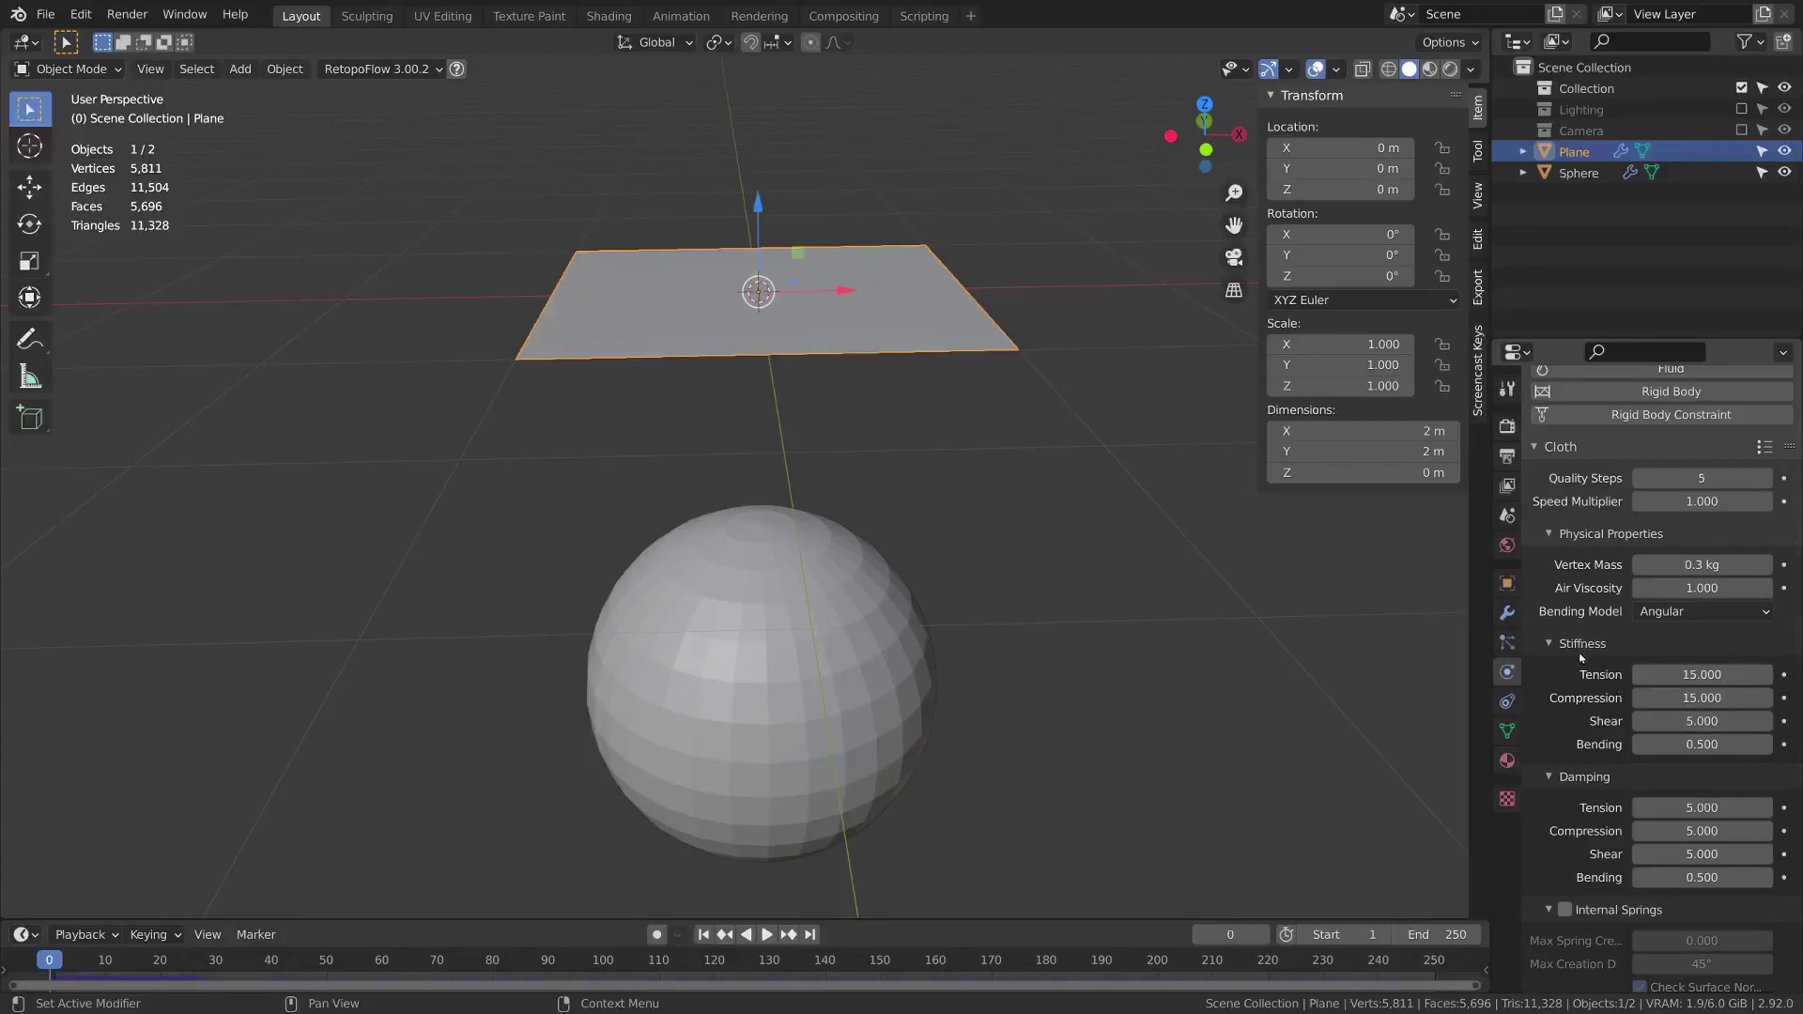
Apply the Rubber cloth preset to the plane and play the simulation
scroll(1710, 526, down, 1)
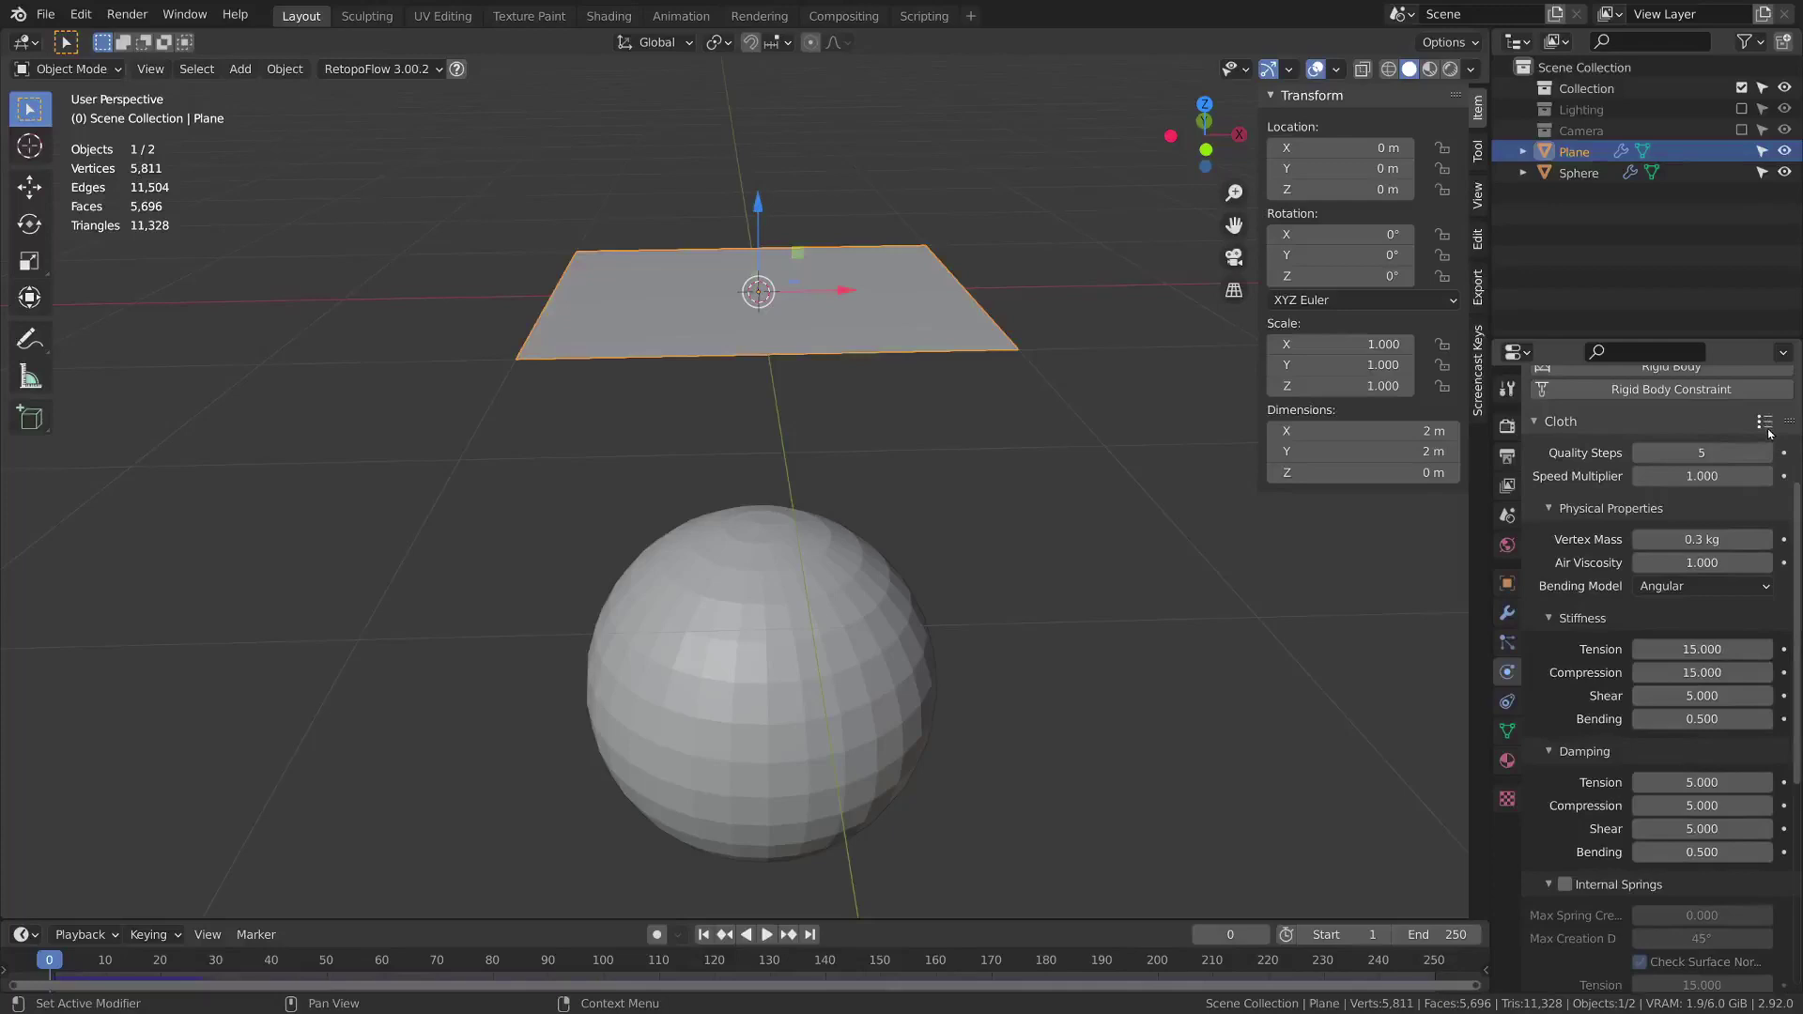
click(1767, 427)
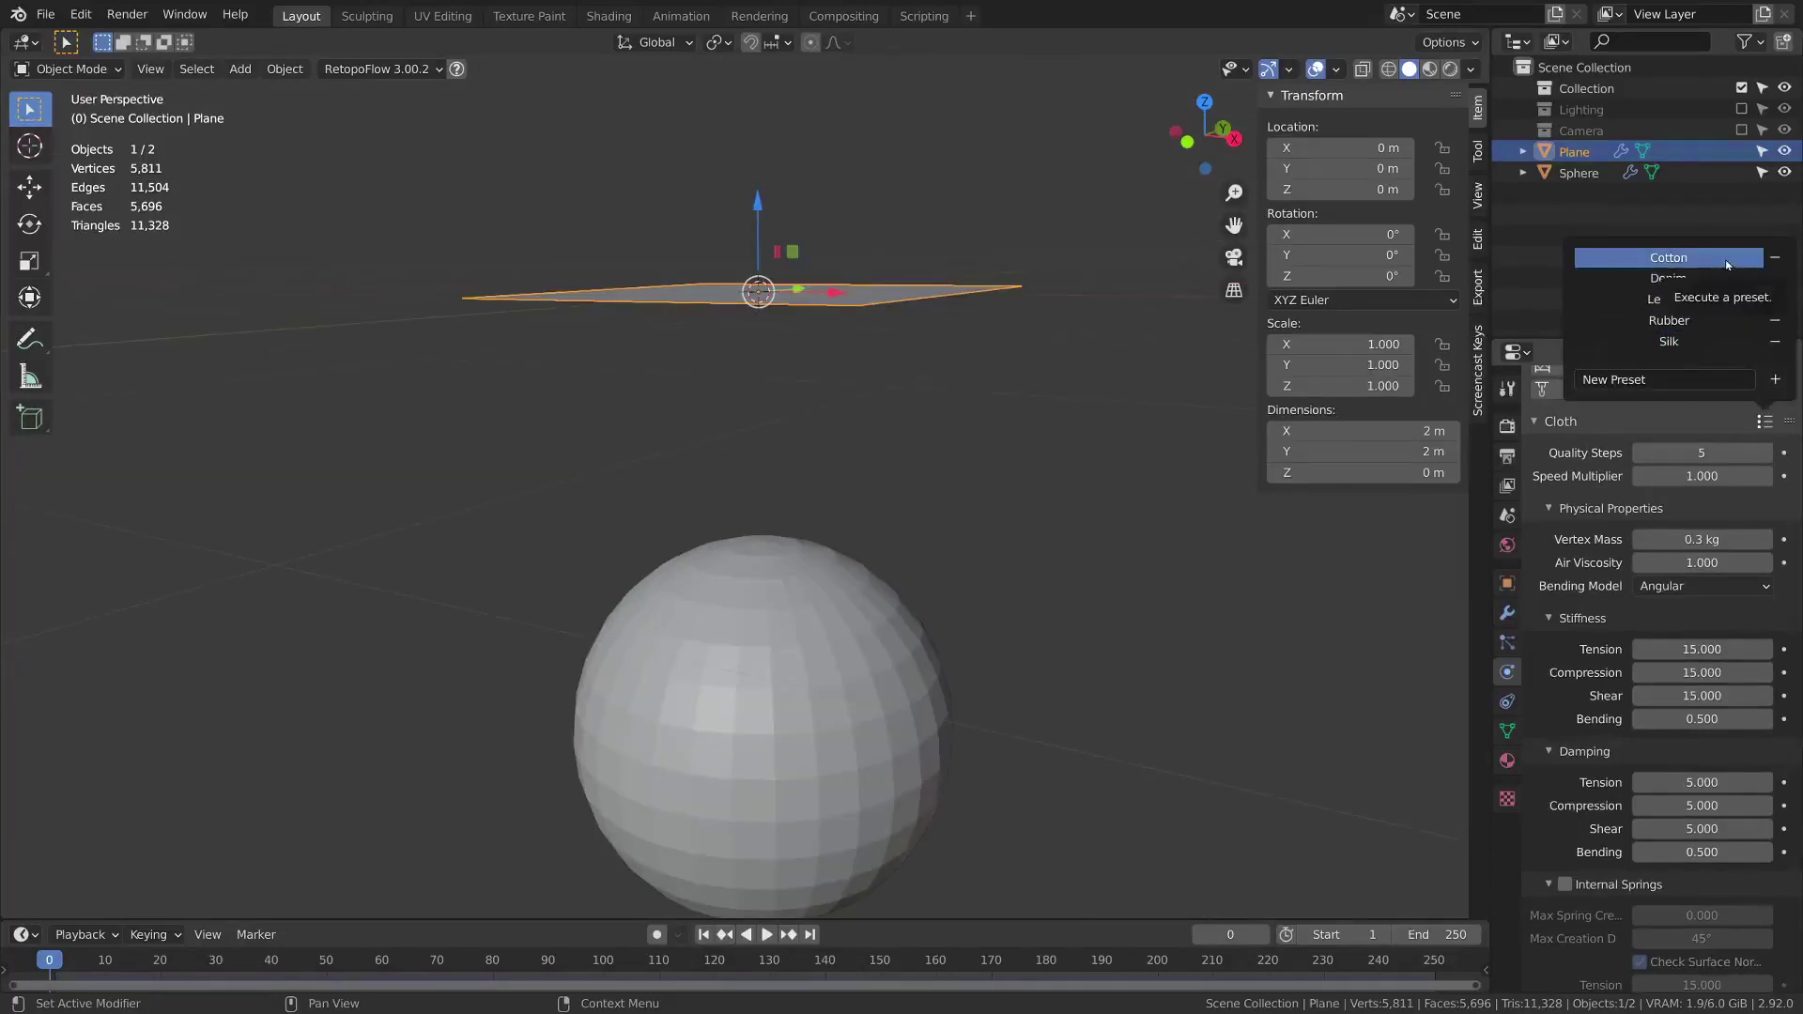
click(1689, 323)
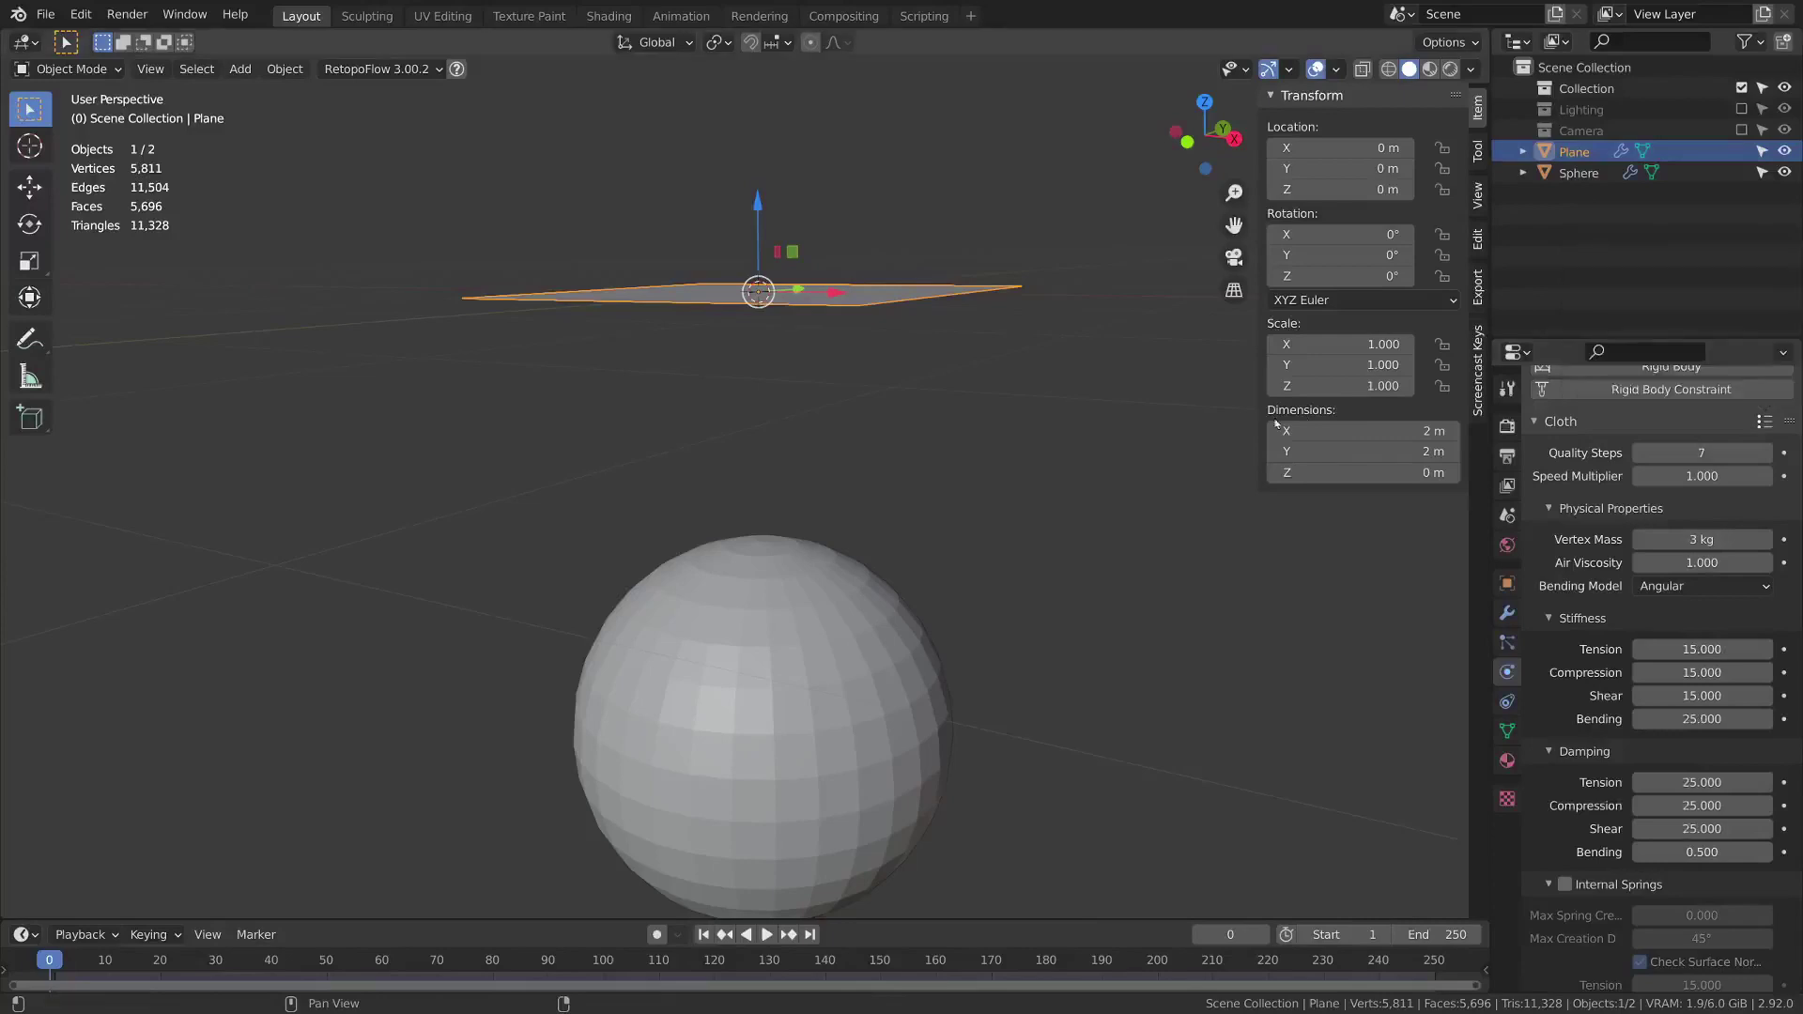
key(space)
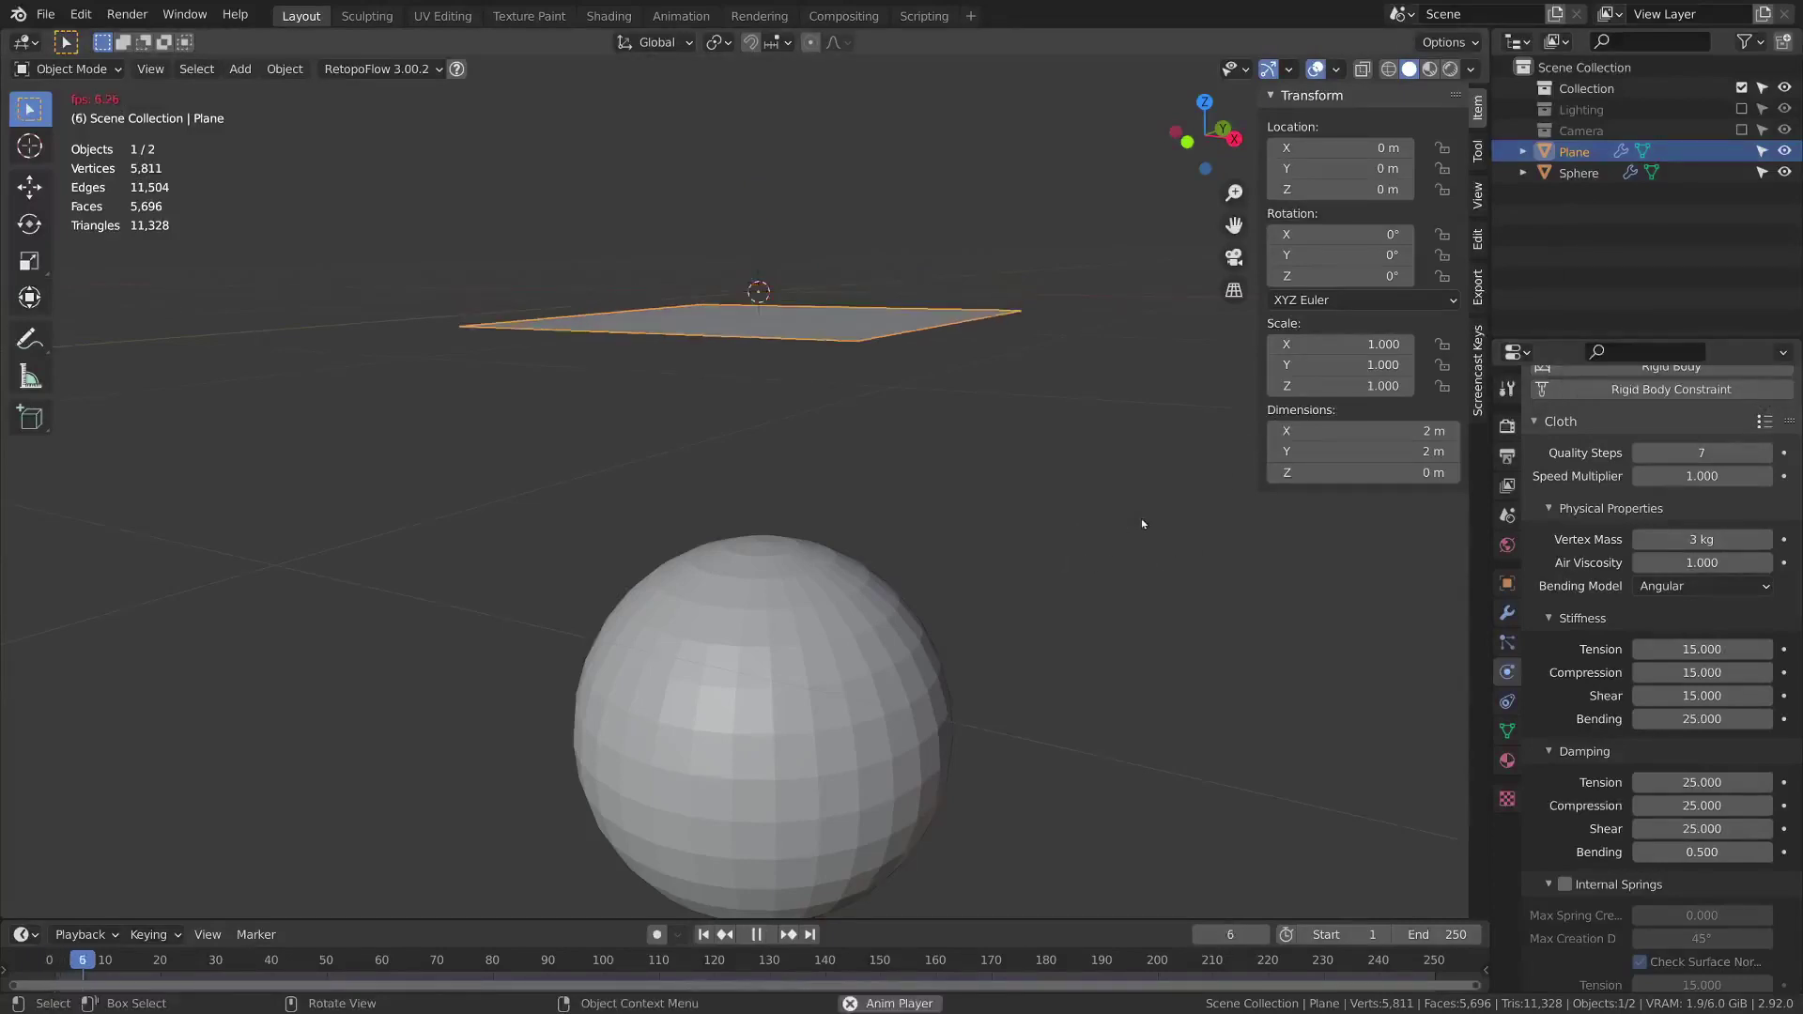
key(space)
Apply the Silk cloth preset to the plane, rewind the timeline, and play the simulation again
click(1764, 422)
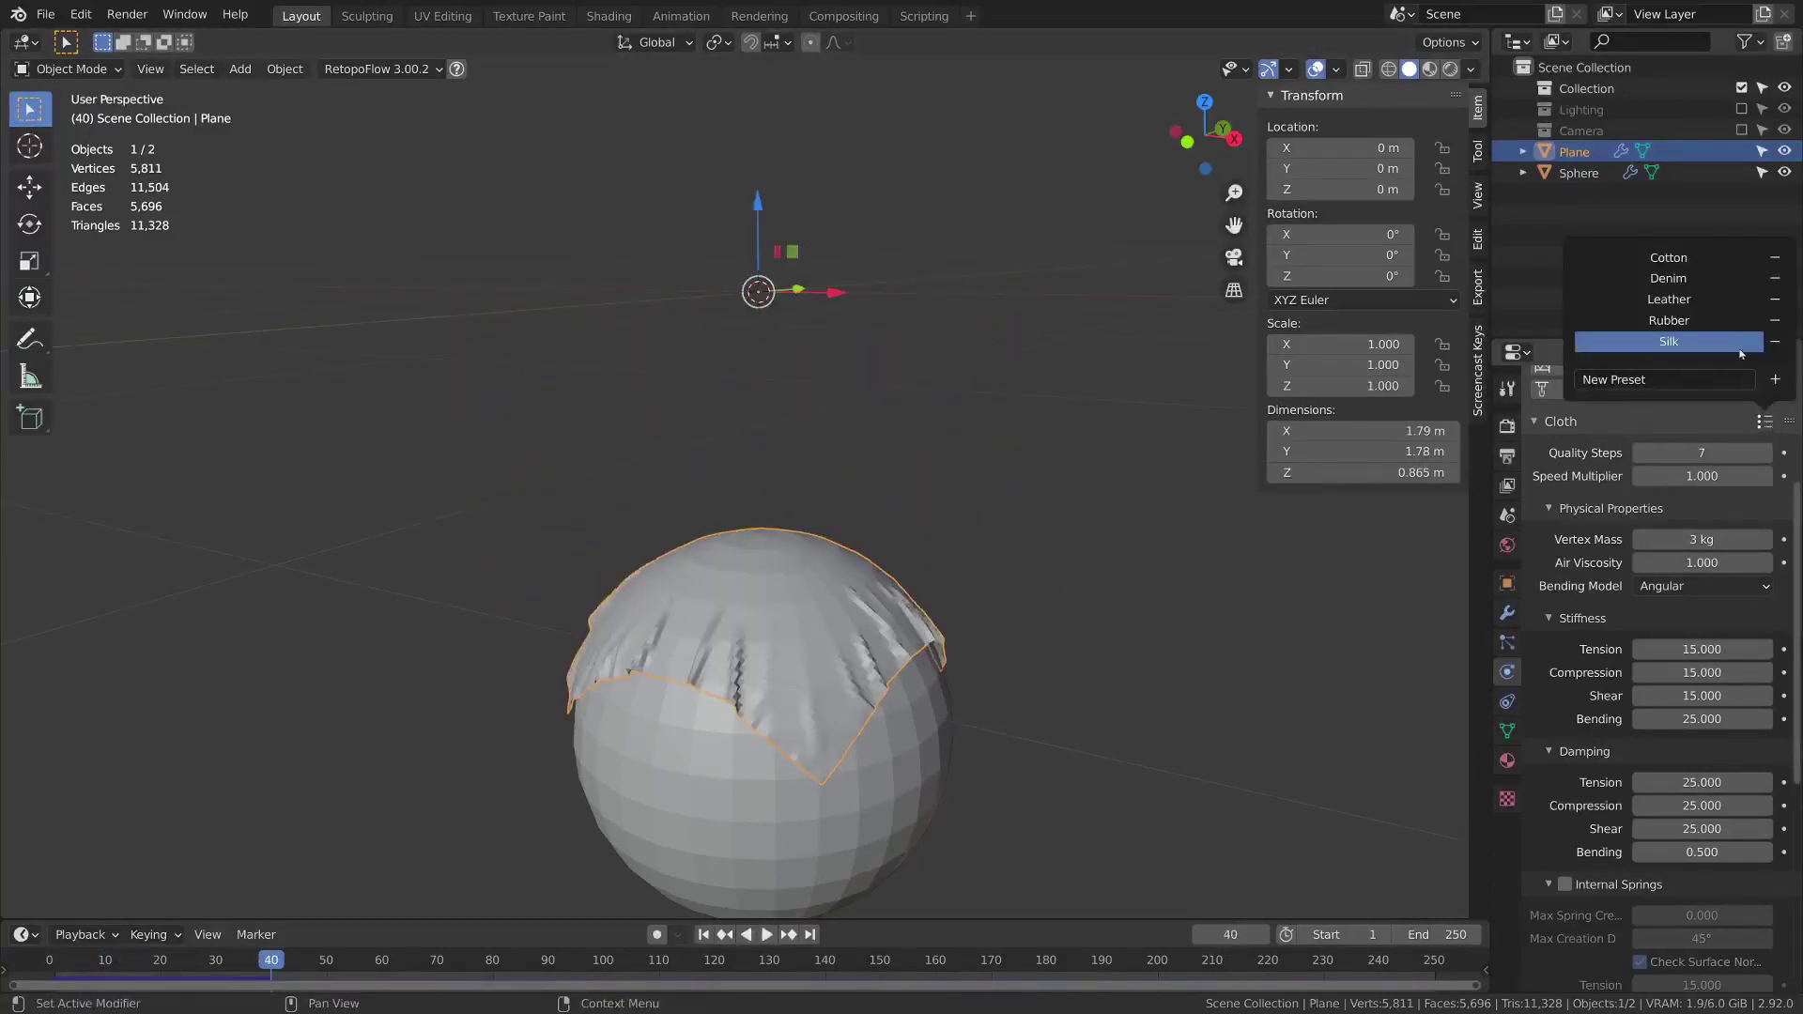
click(1735, 350)
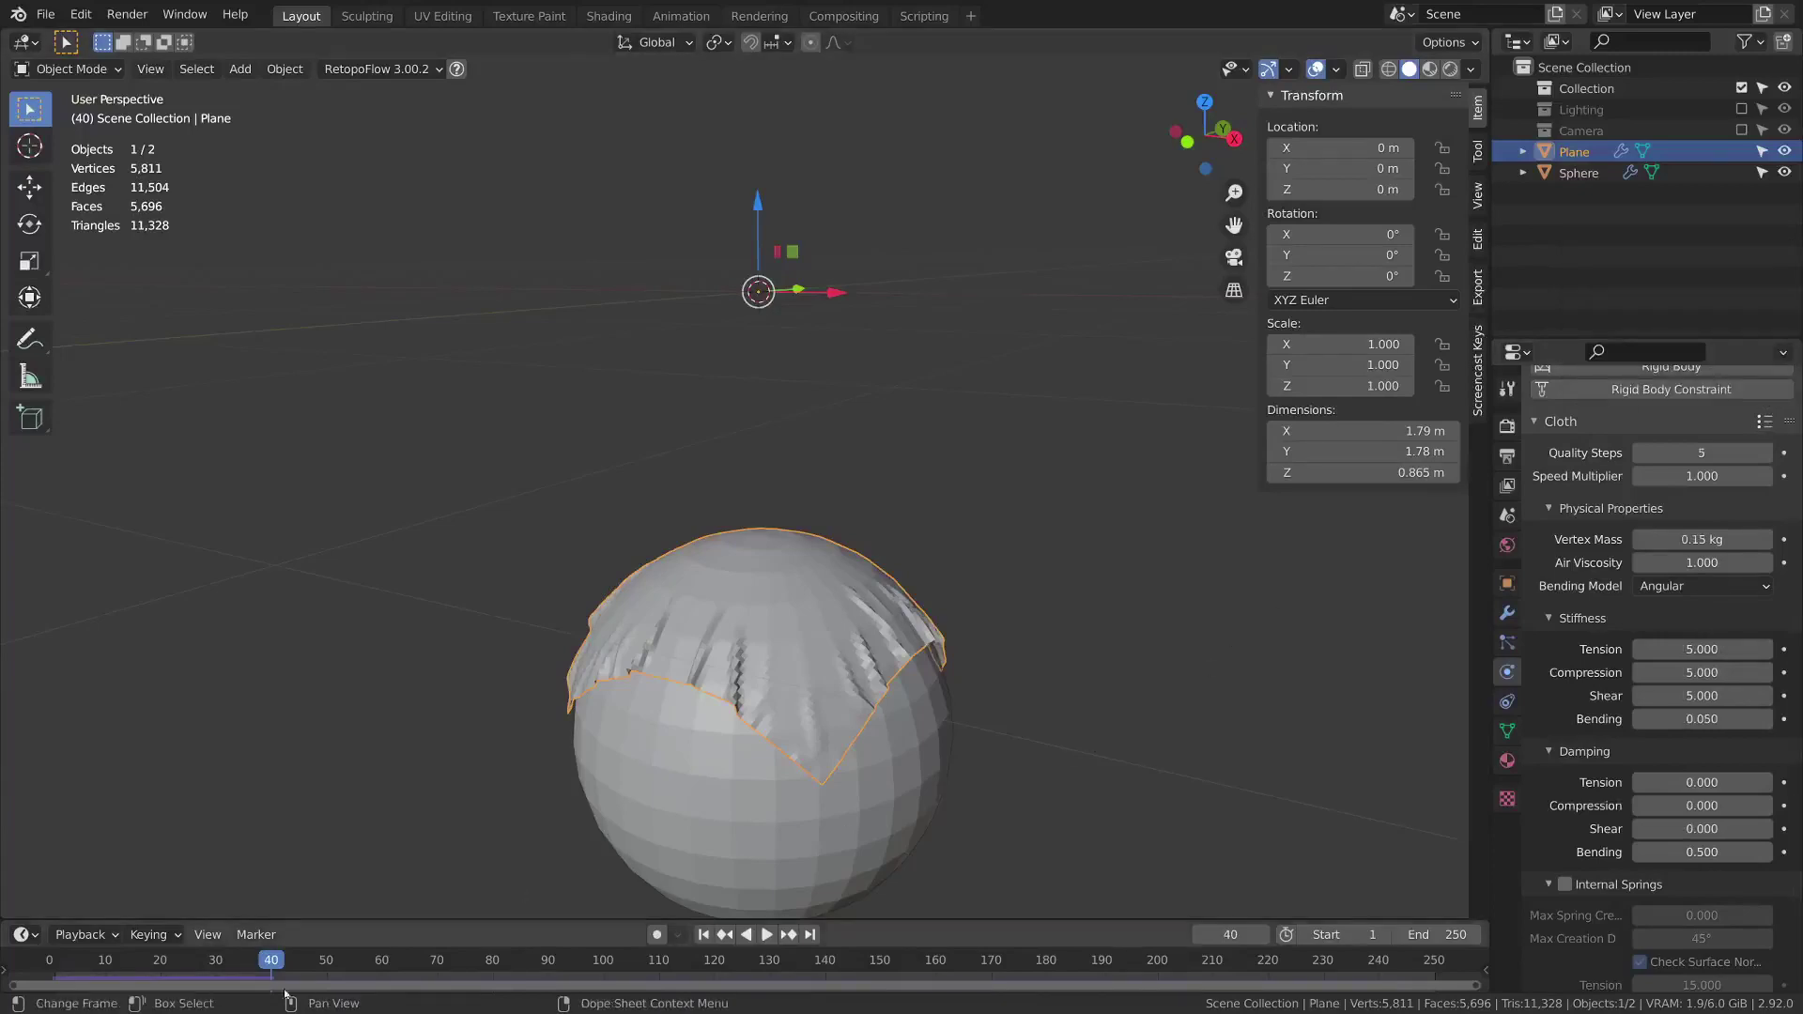
key(shift+Left)
key(space)
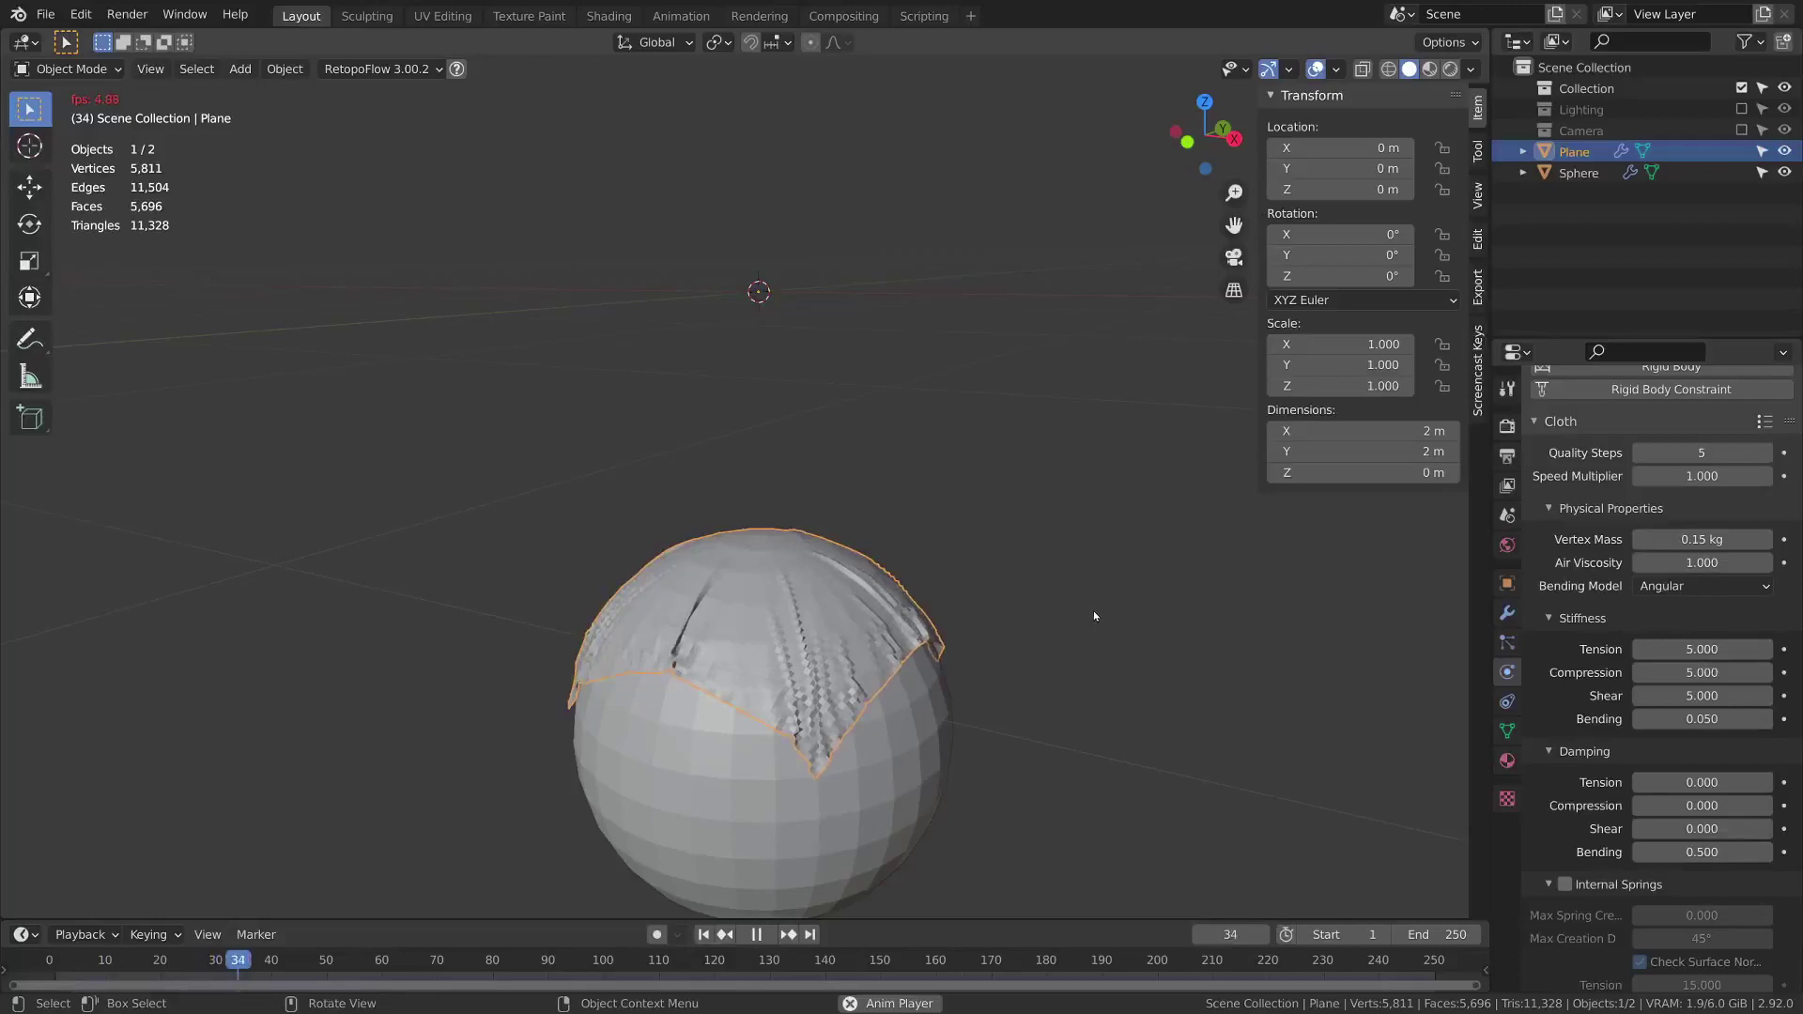
key(space)
middle_drag(793, 646, 810, 589)
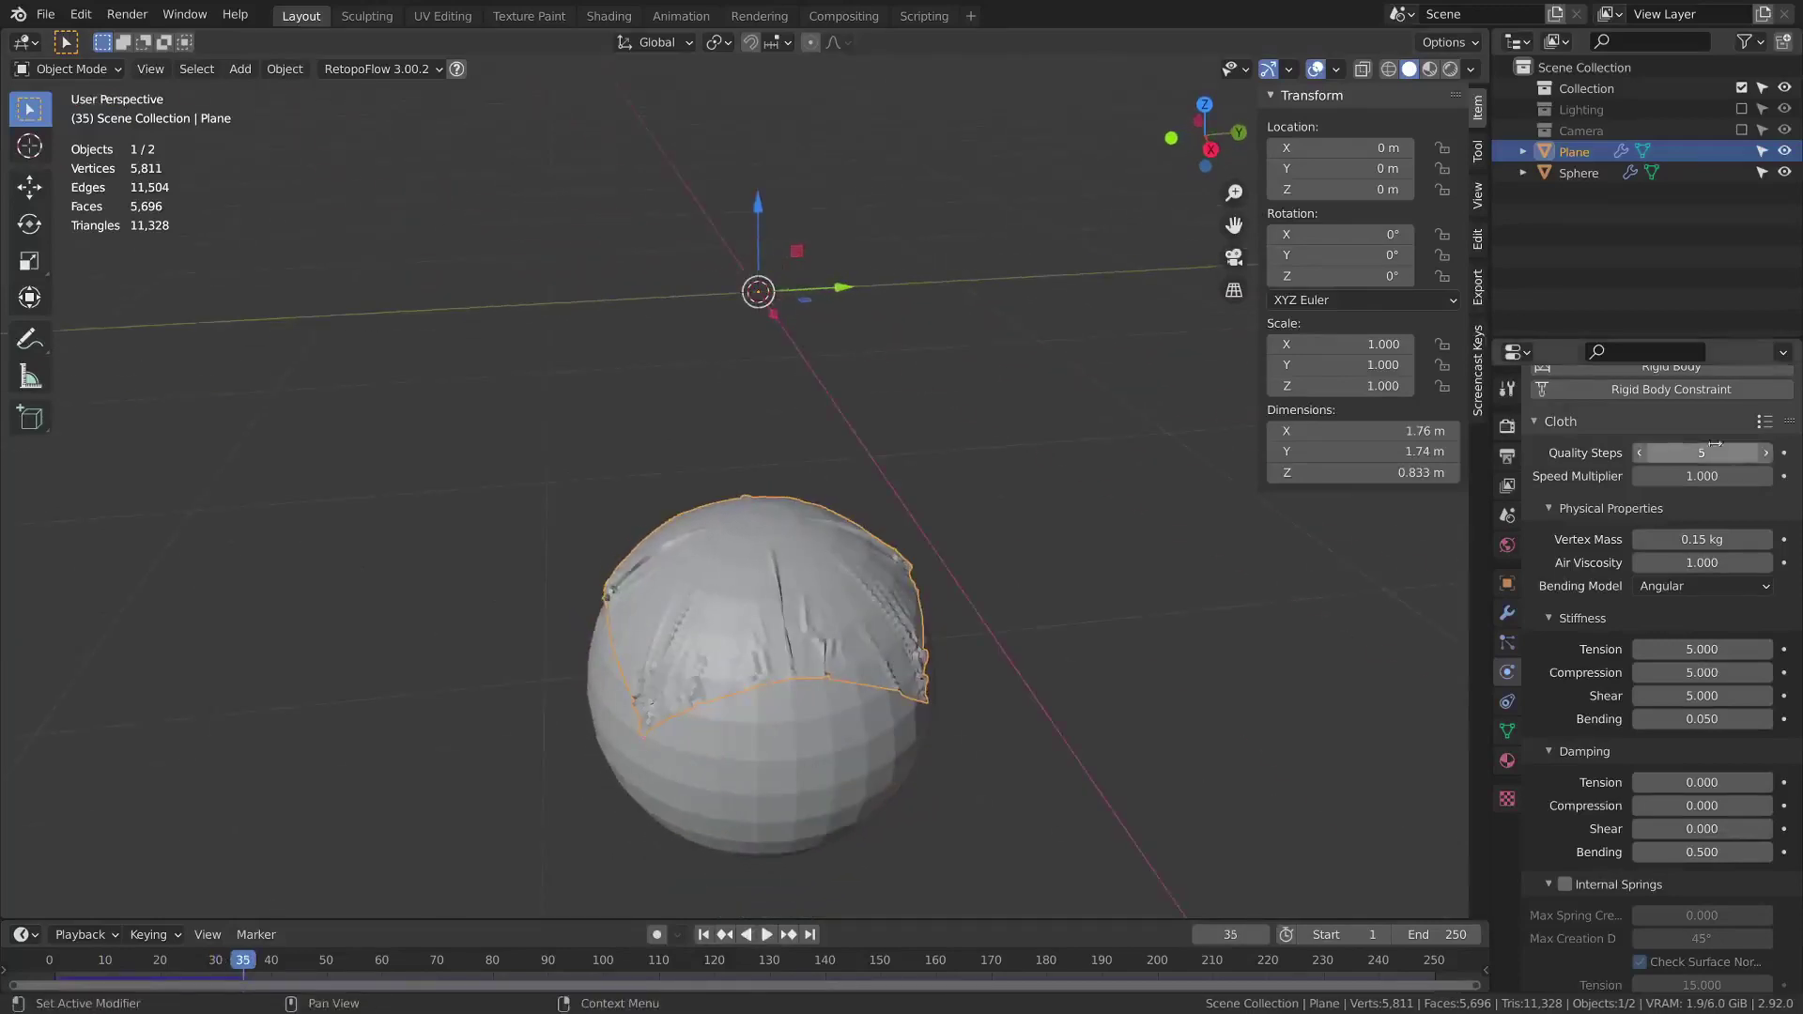
Apply the Cotton cloth preset to the plane
click(1769, 424)
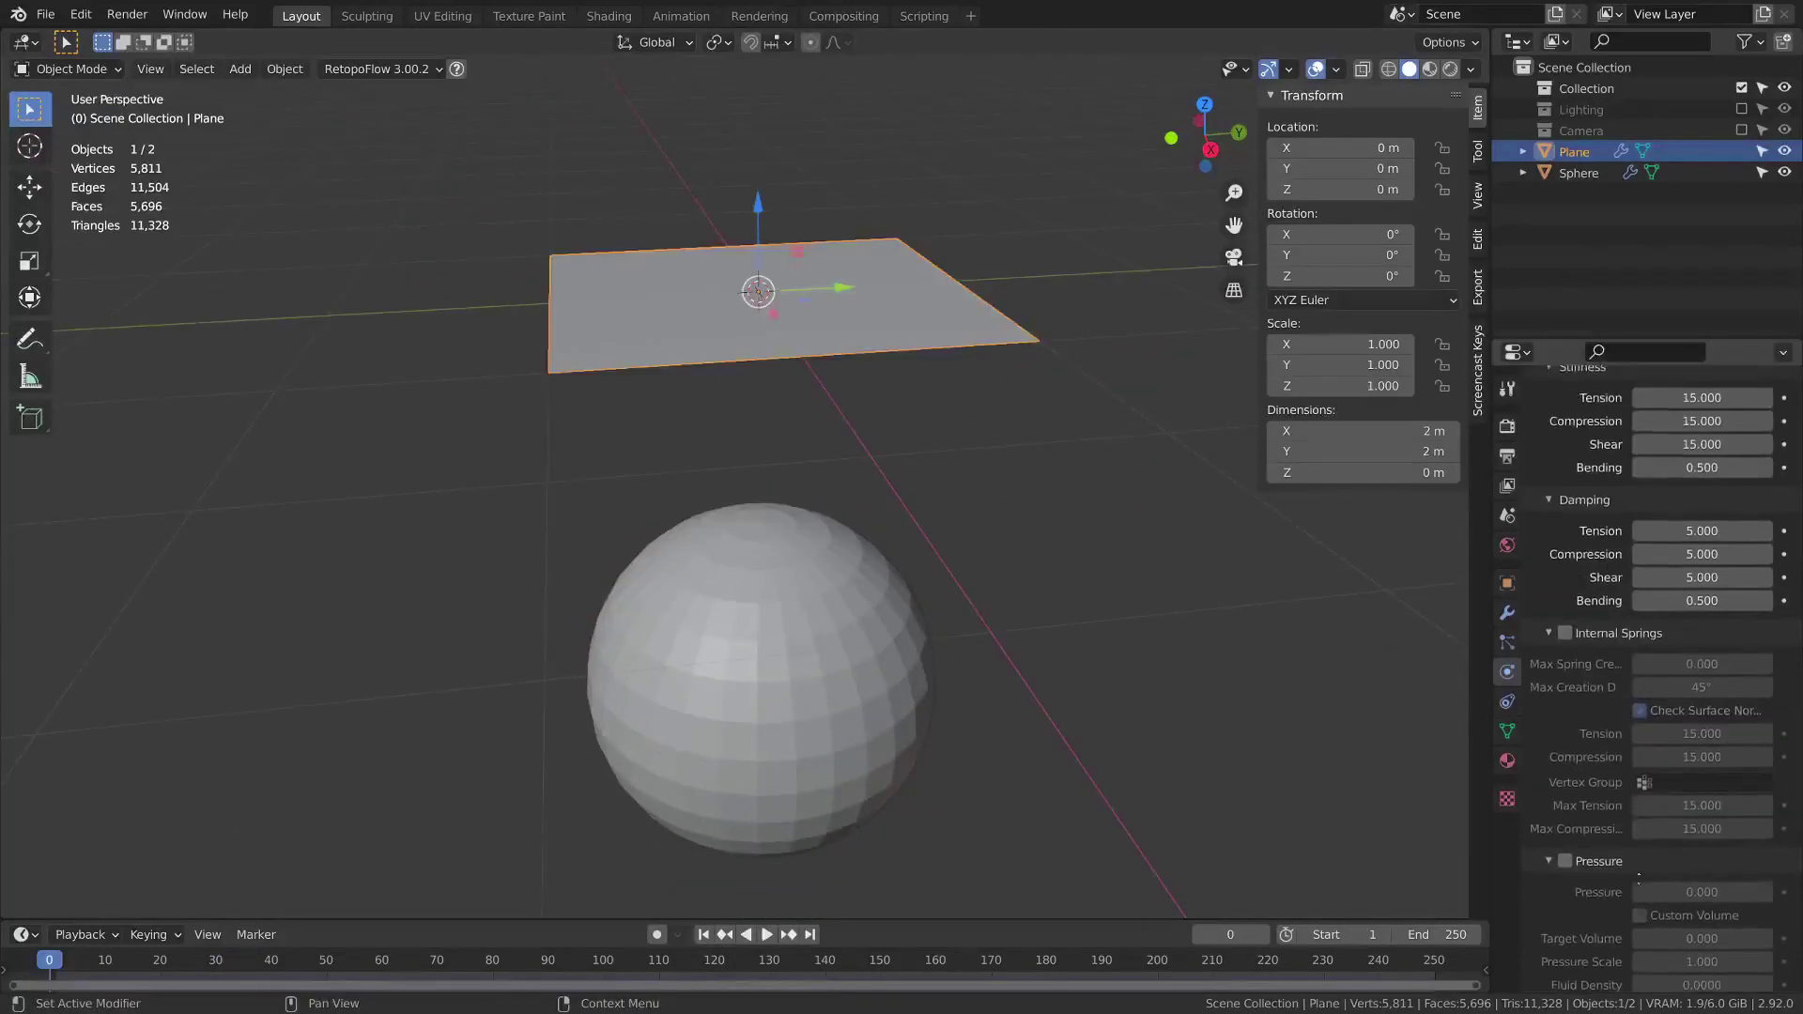
Expand the cloth's Cache settings for the plane and start playing the simulation
scroll(1627, 409, down, 3)
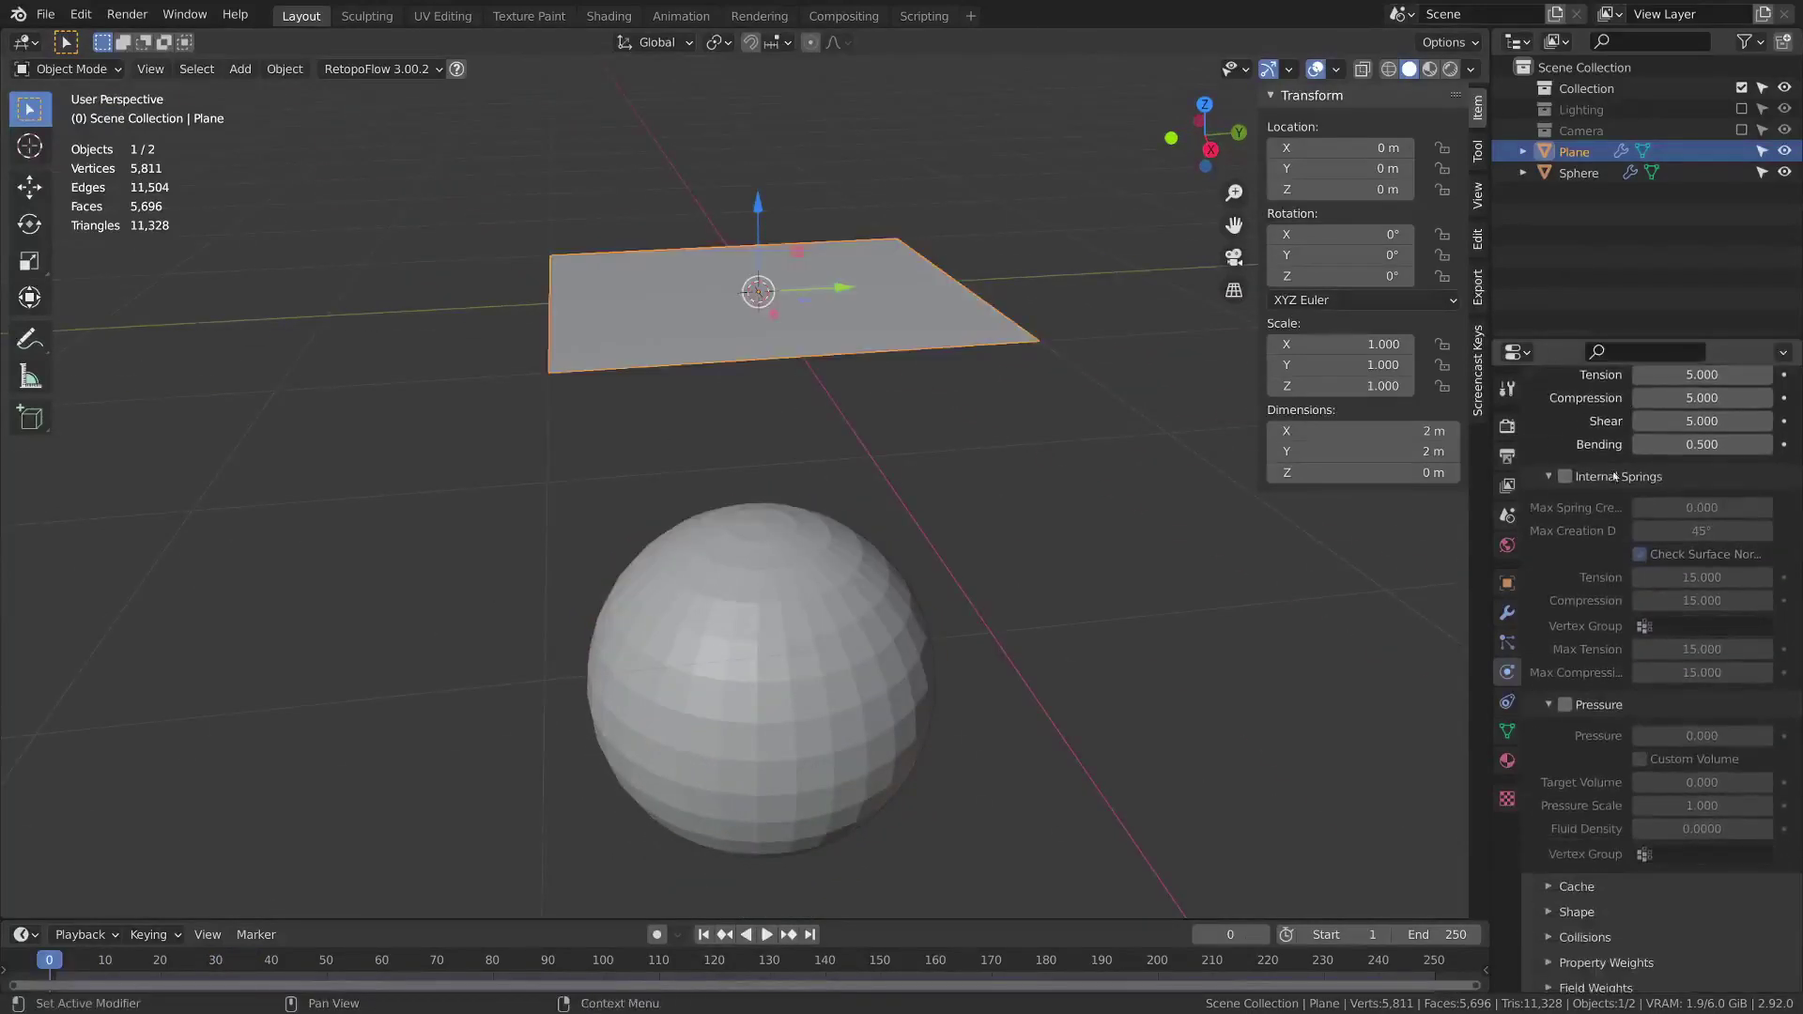
middle_drag(1589, 713, 1584, 538)
click(1577, 879)
scroll(1672, 581, down, 8)
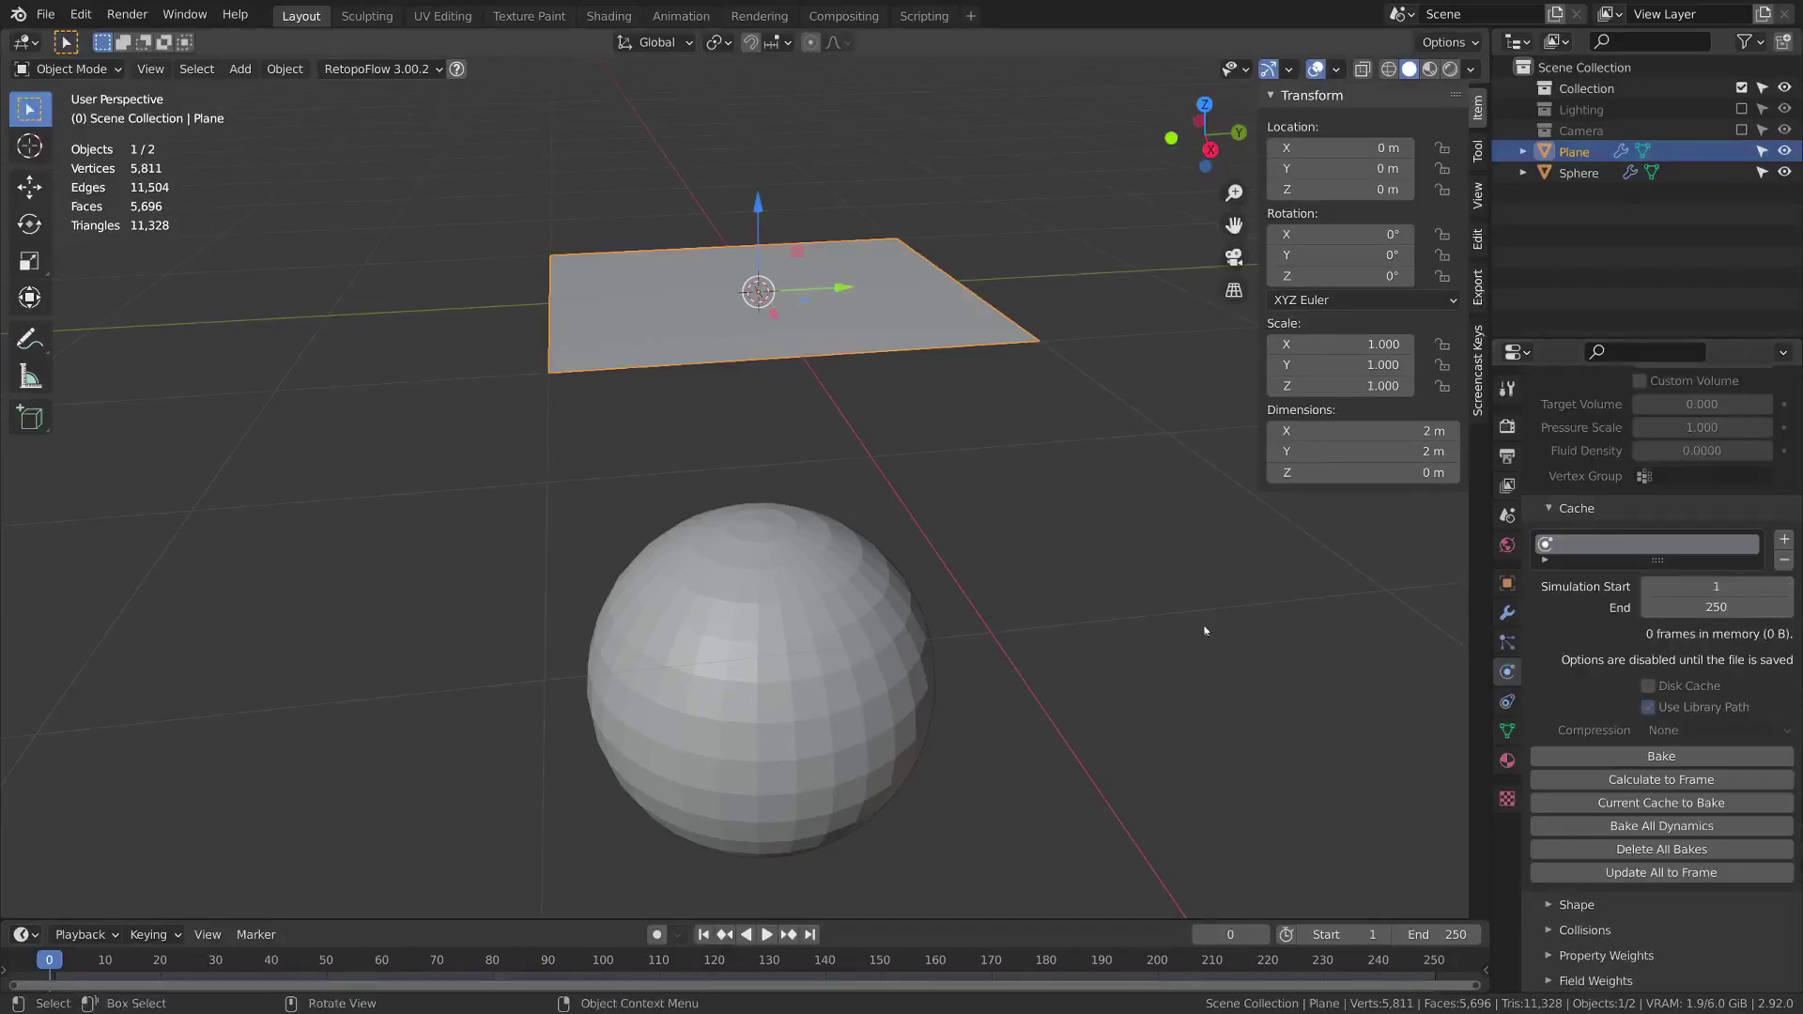
key(space)
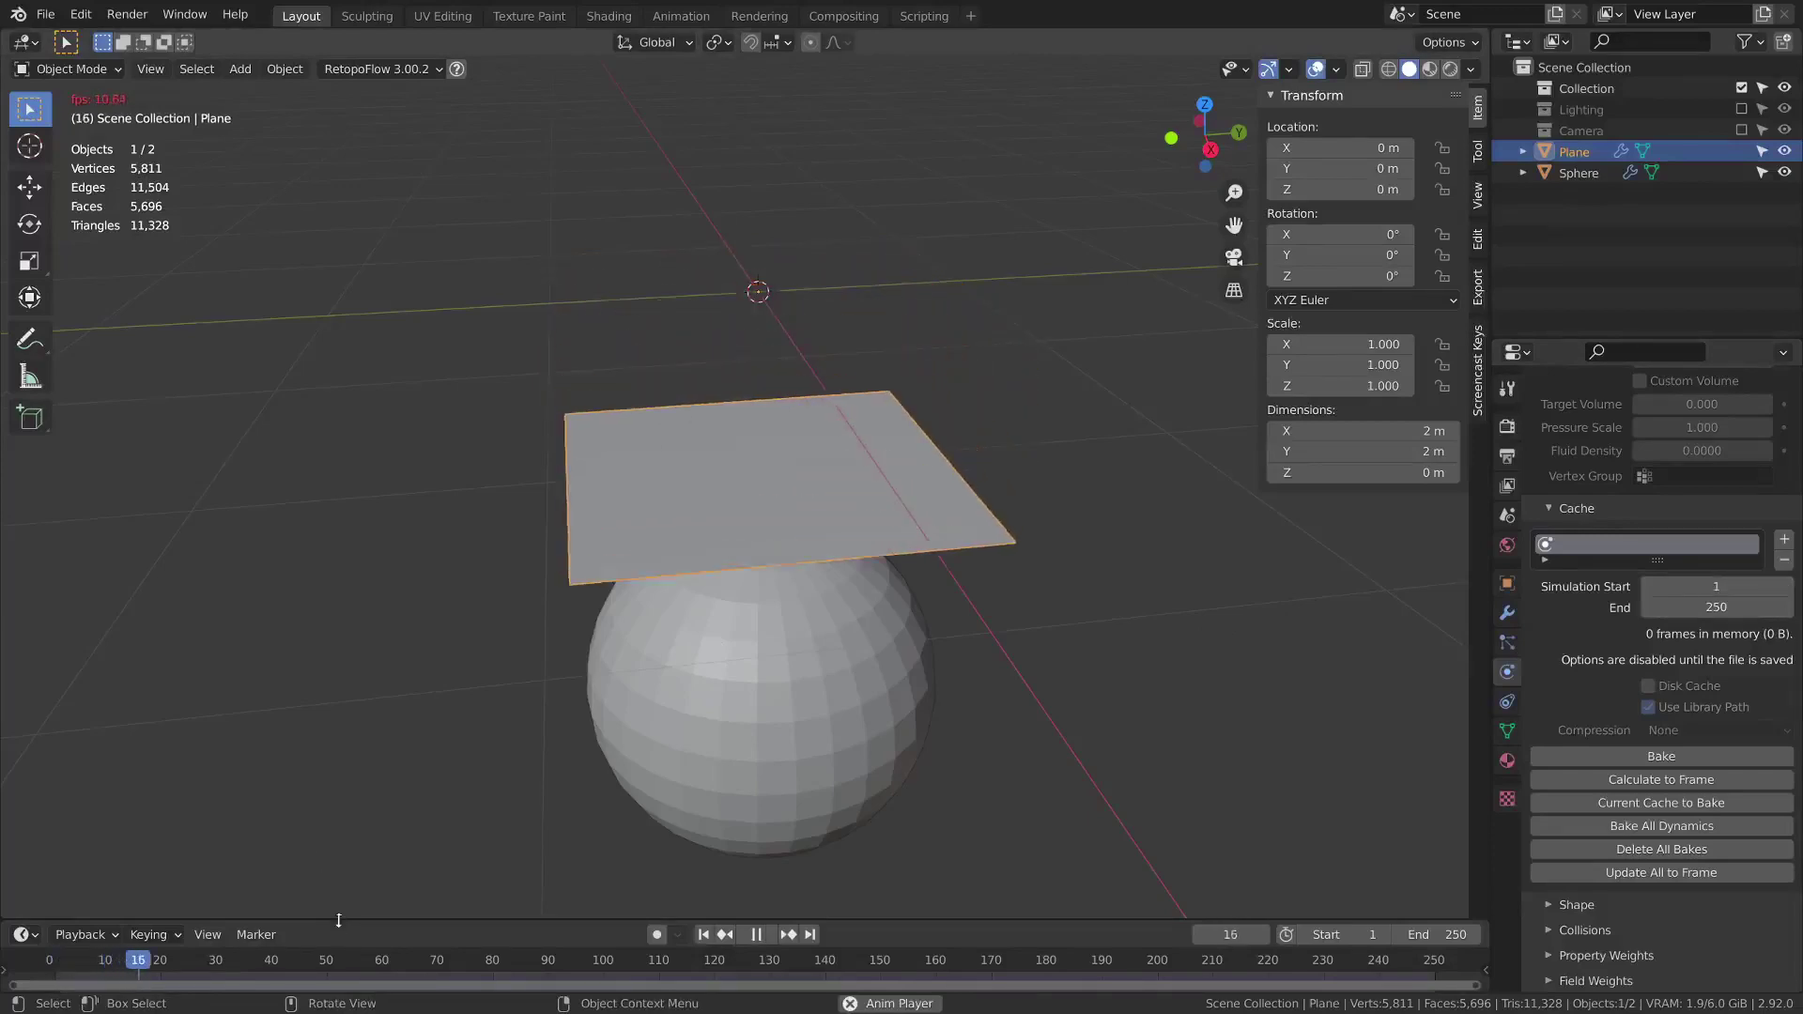
Stop playback, make the timeline area taller to show the cached frames, and deselect all objects
drag(335, 920, 331, 707)
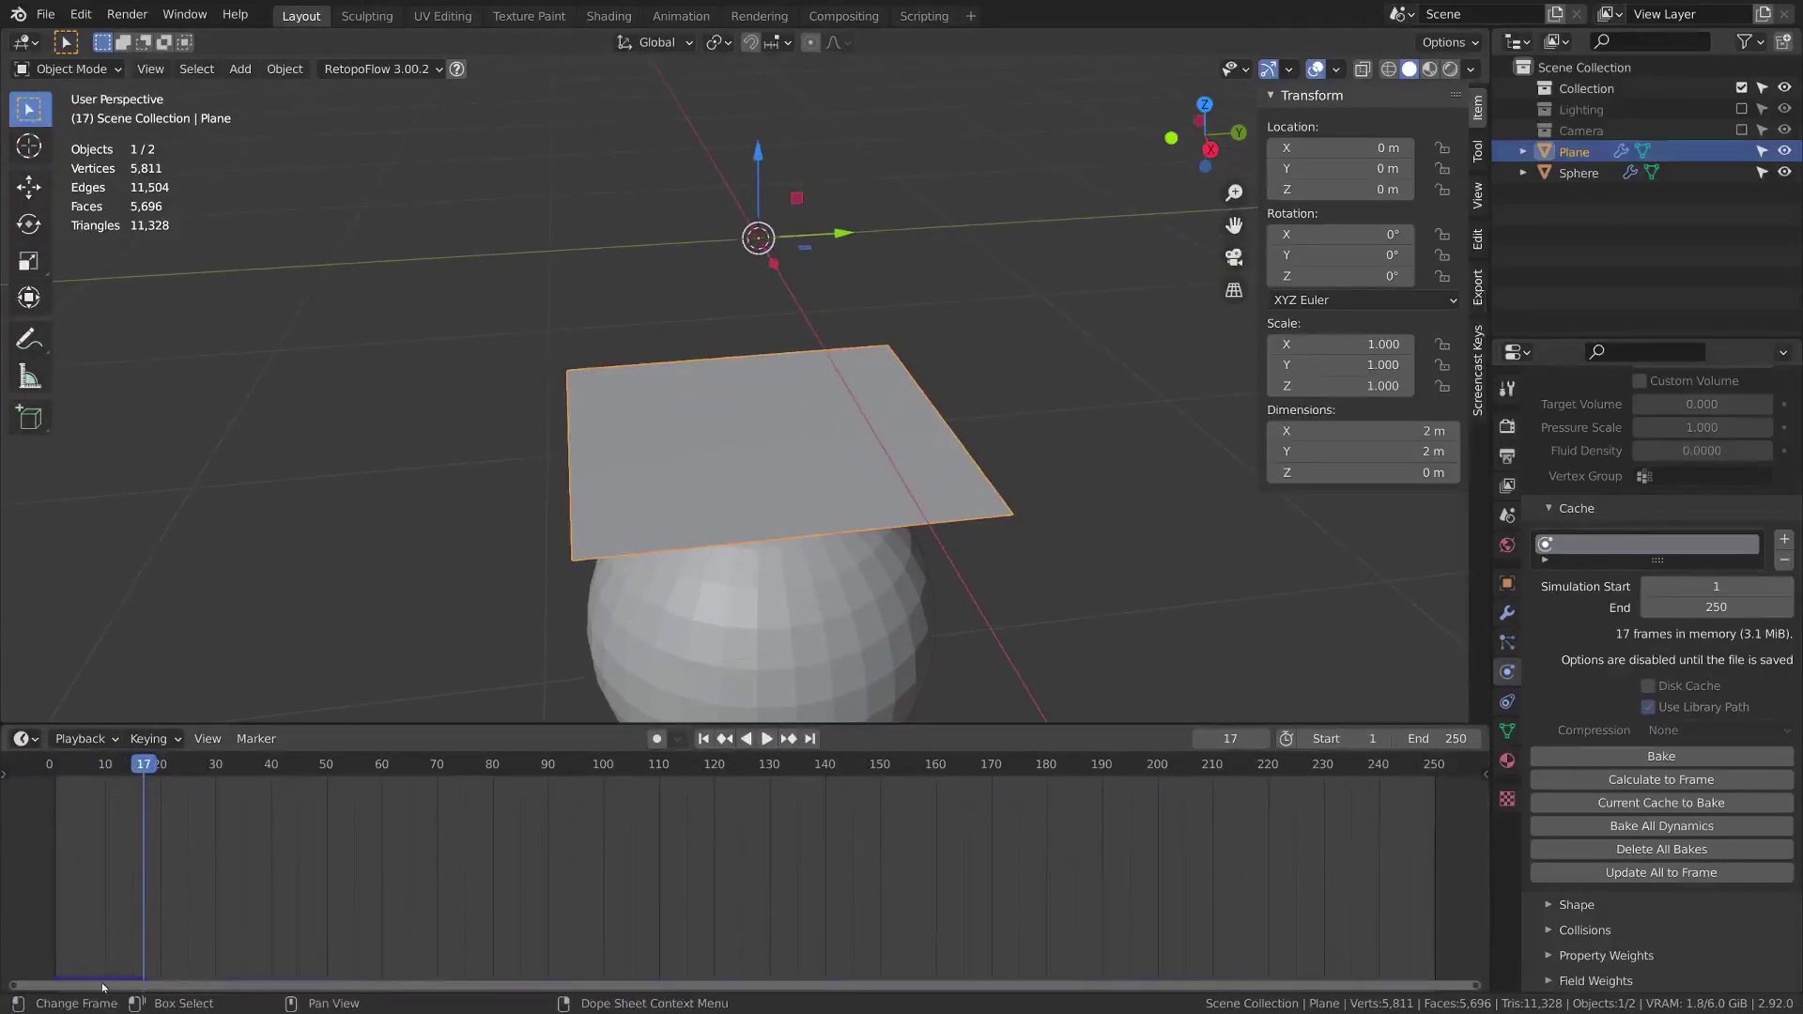
scroll(124, 875, down, 2)
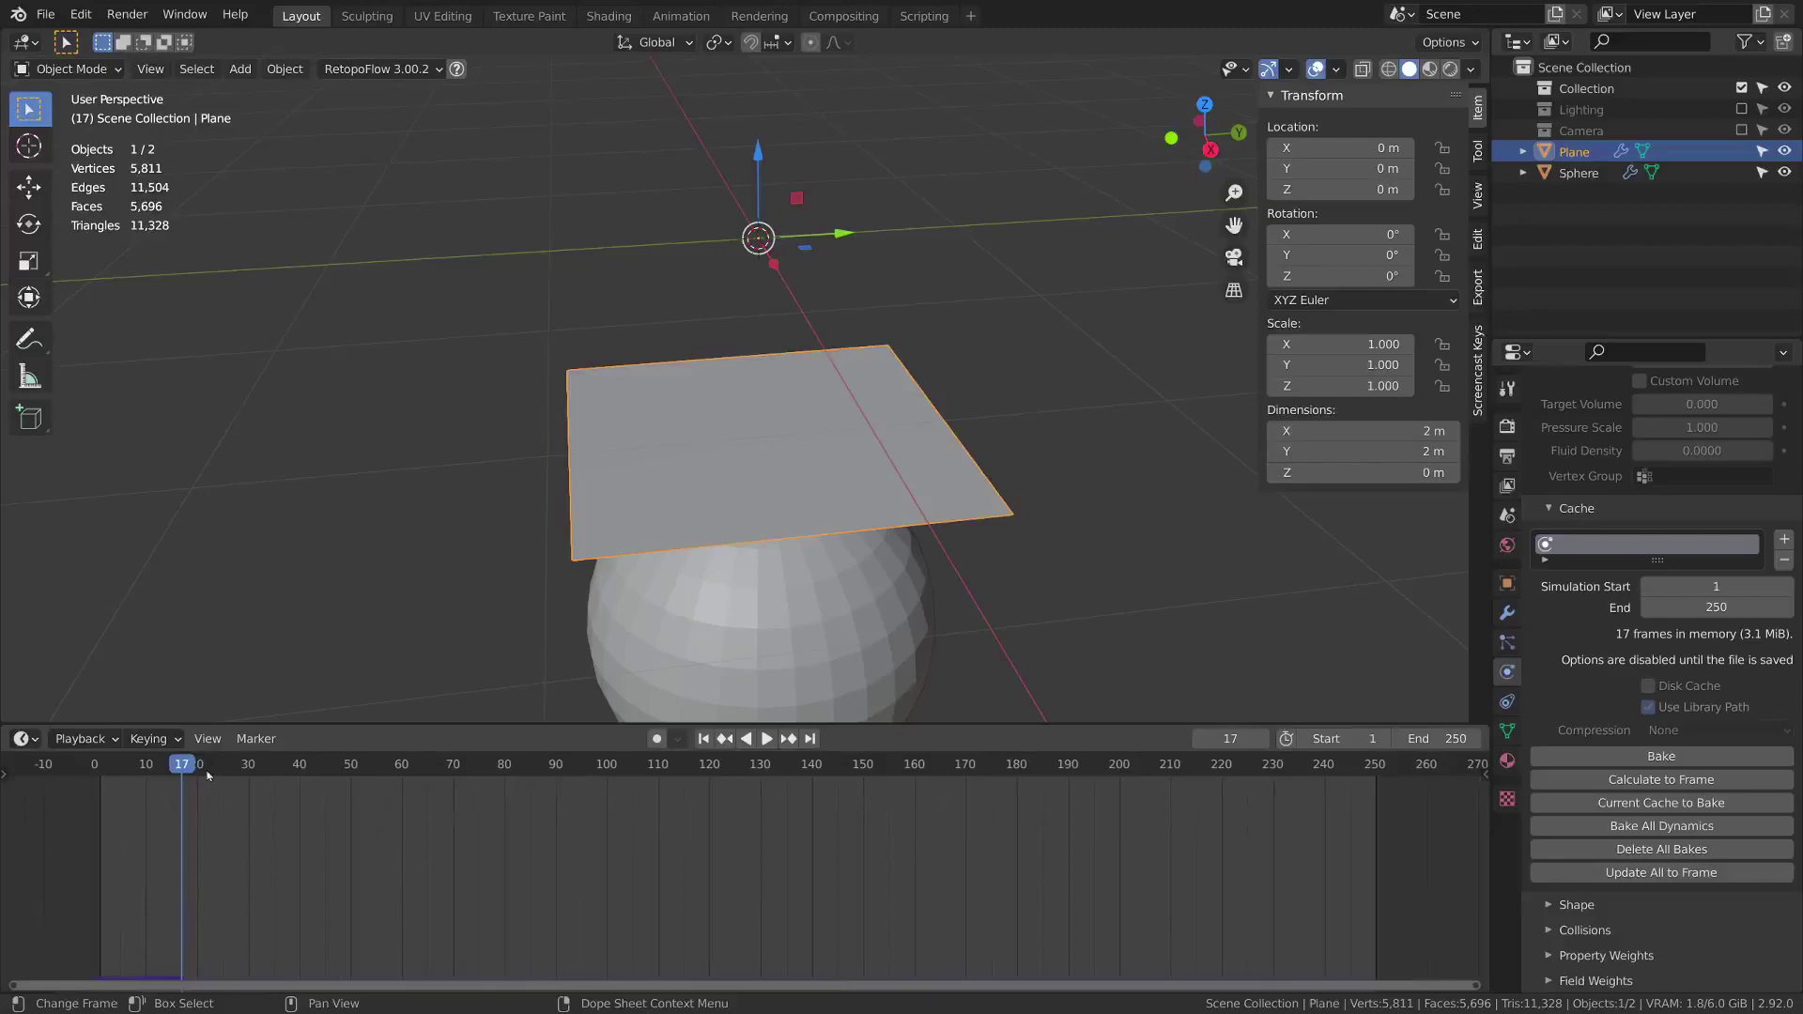
drag(291, 725, 302, 826)
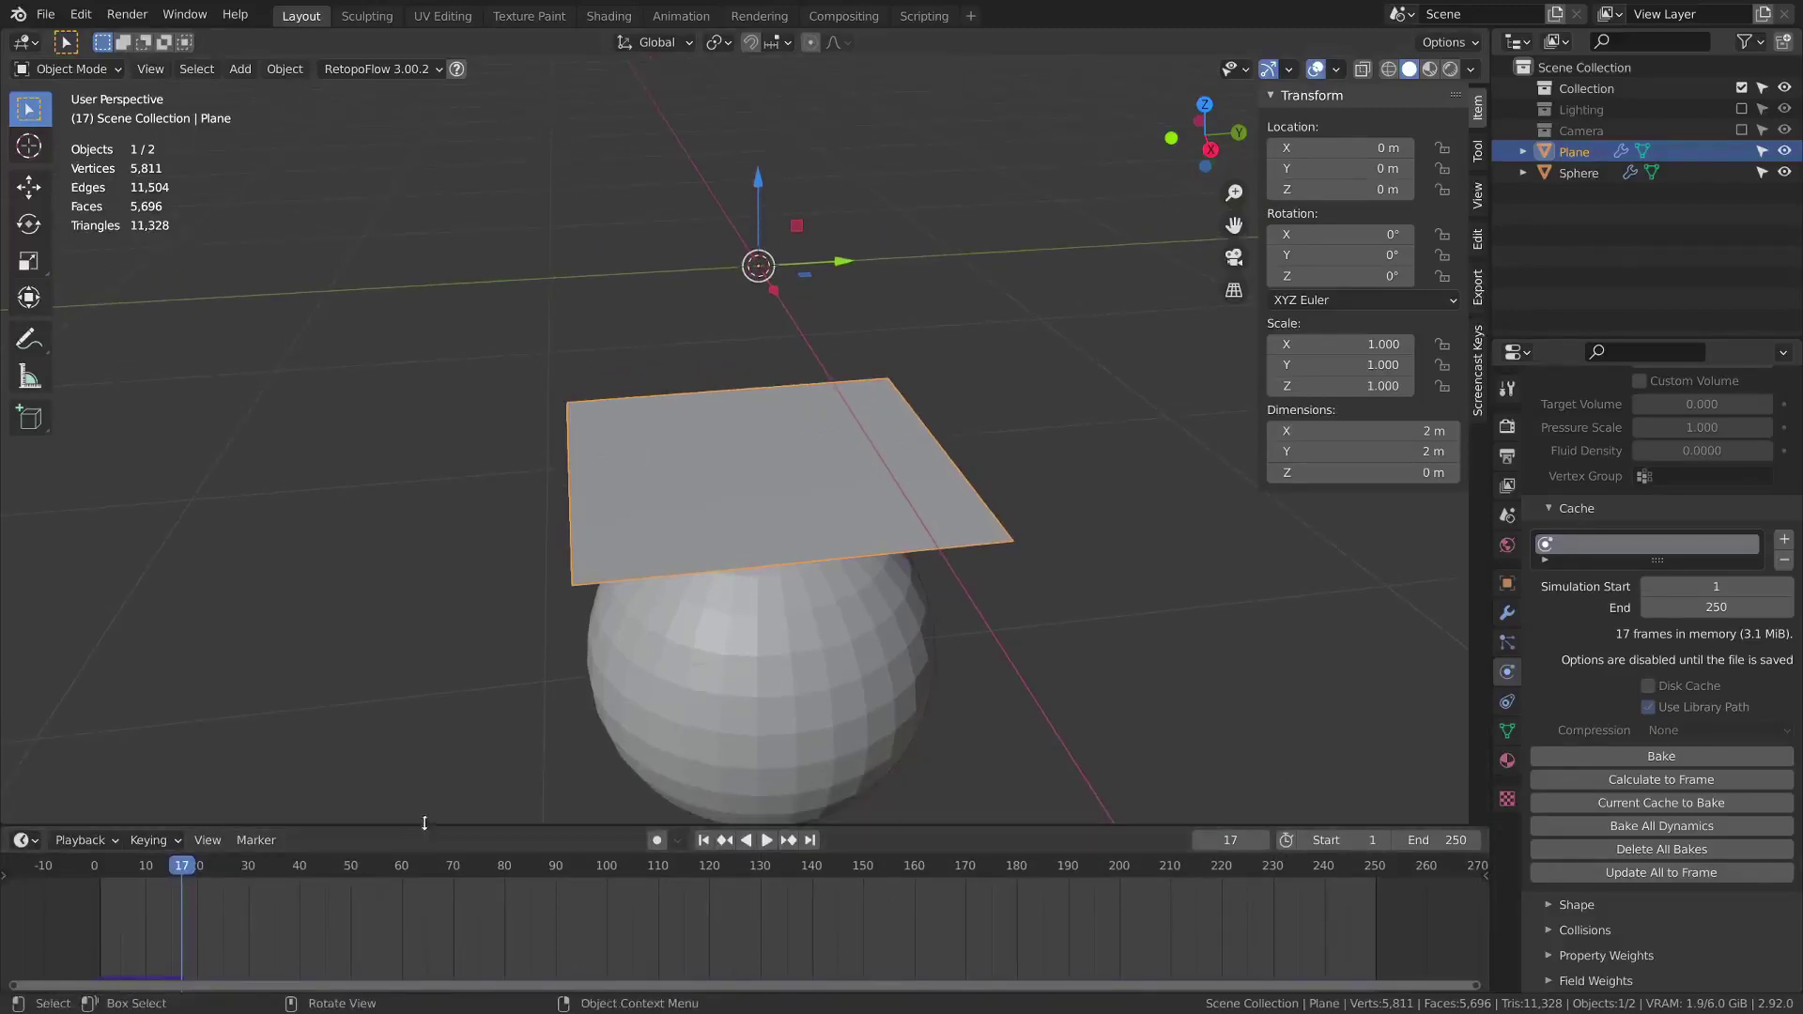
key(alt+a)
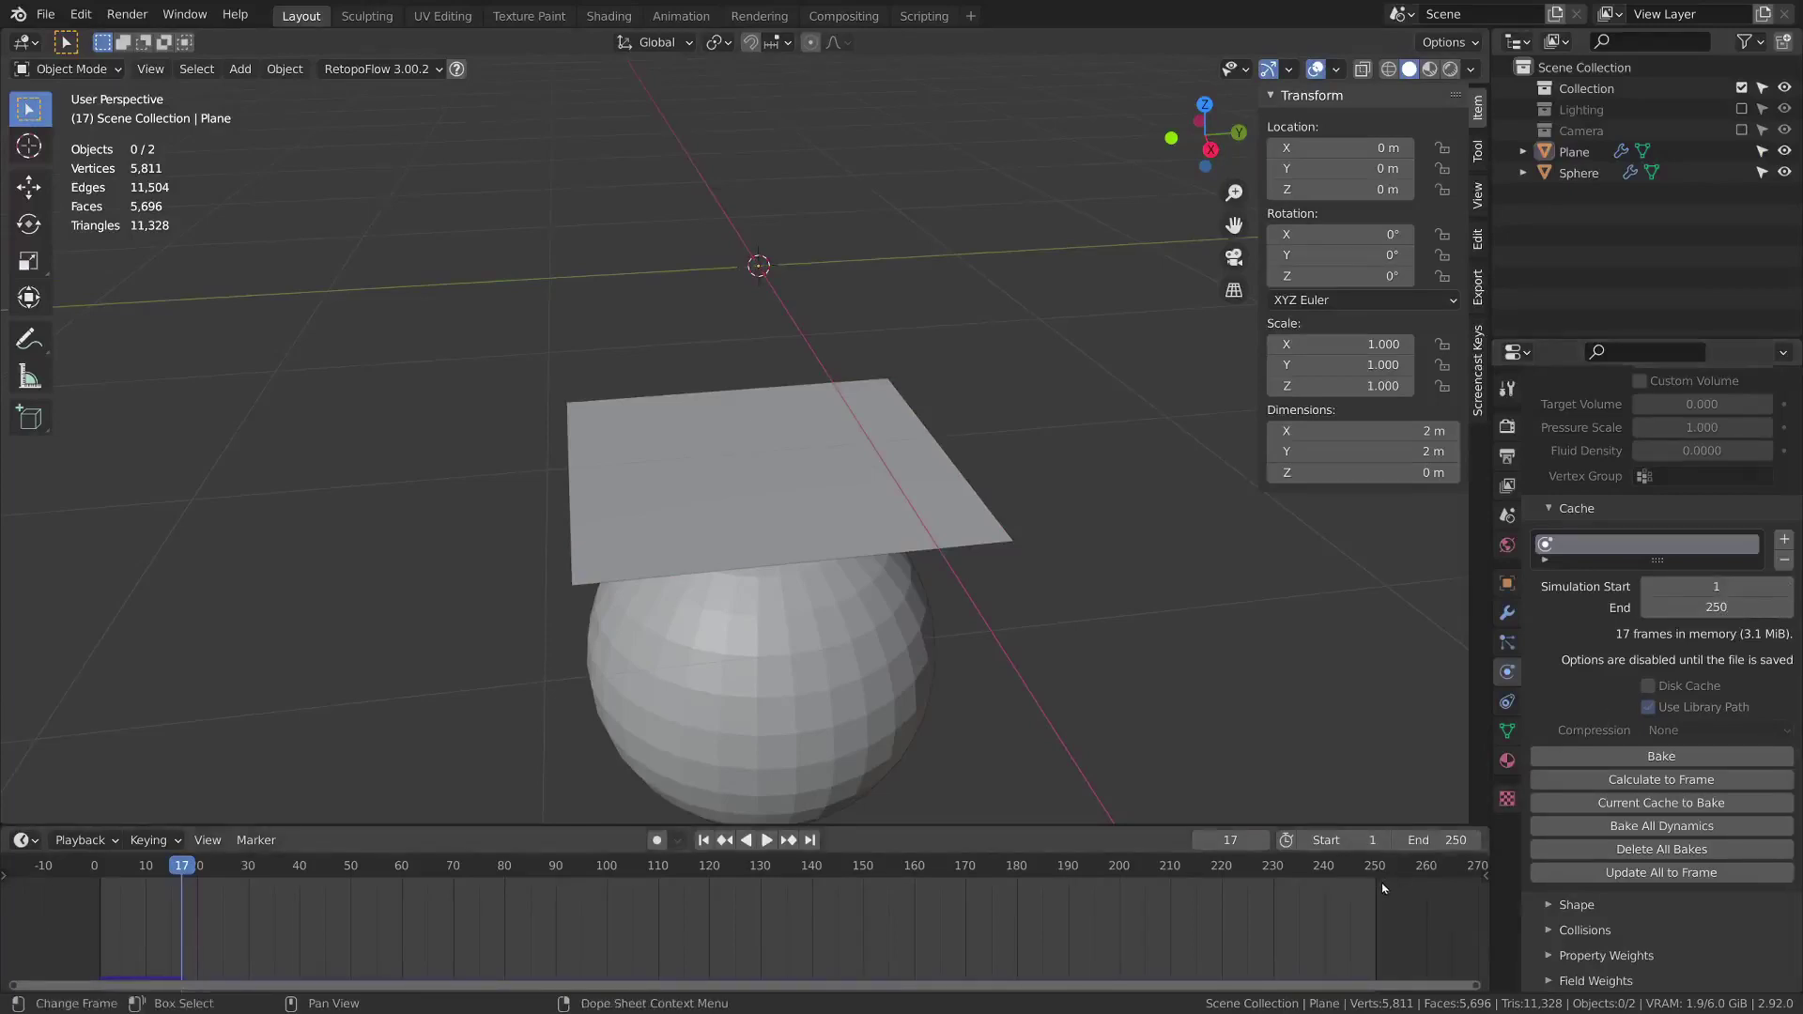
Set the scene's end frame to 378 and play the simulation from shortly before frame 250
drag(1308, 869, 1512, 839)
key(space)
key(space)
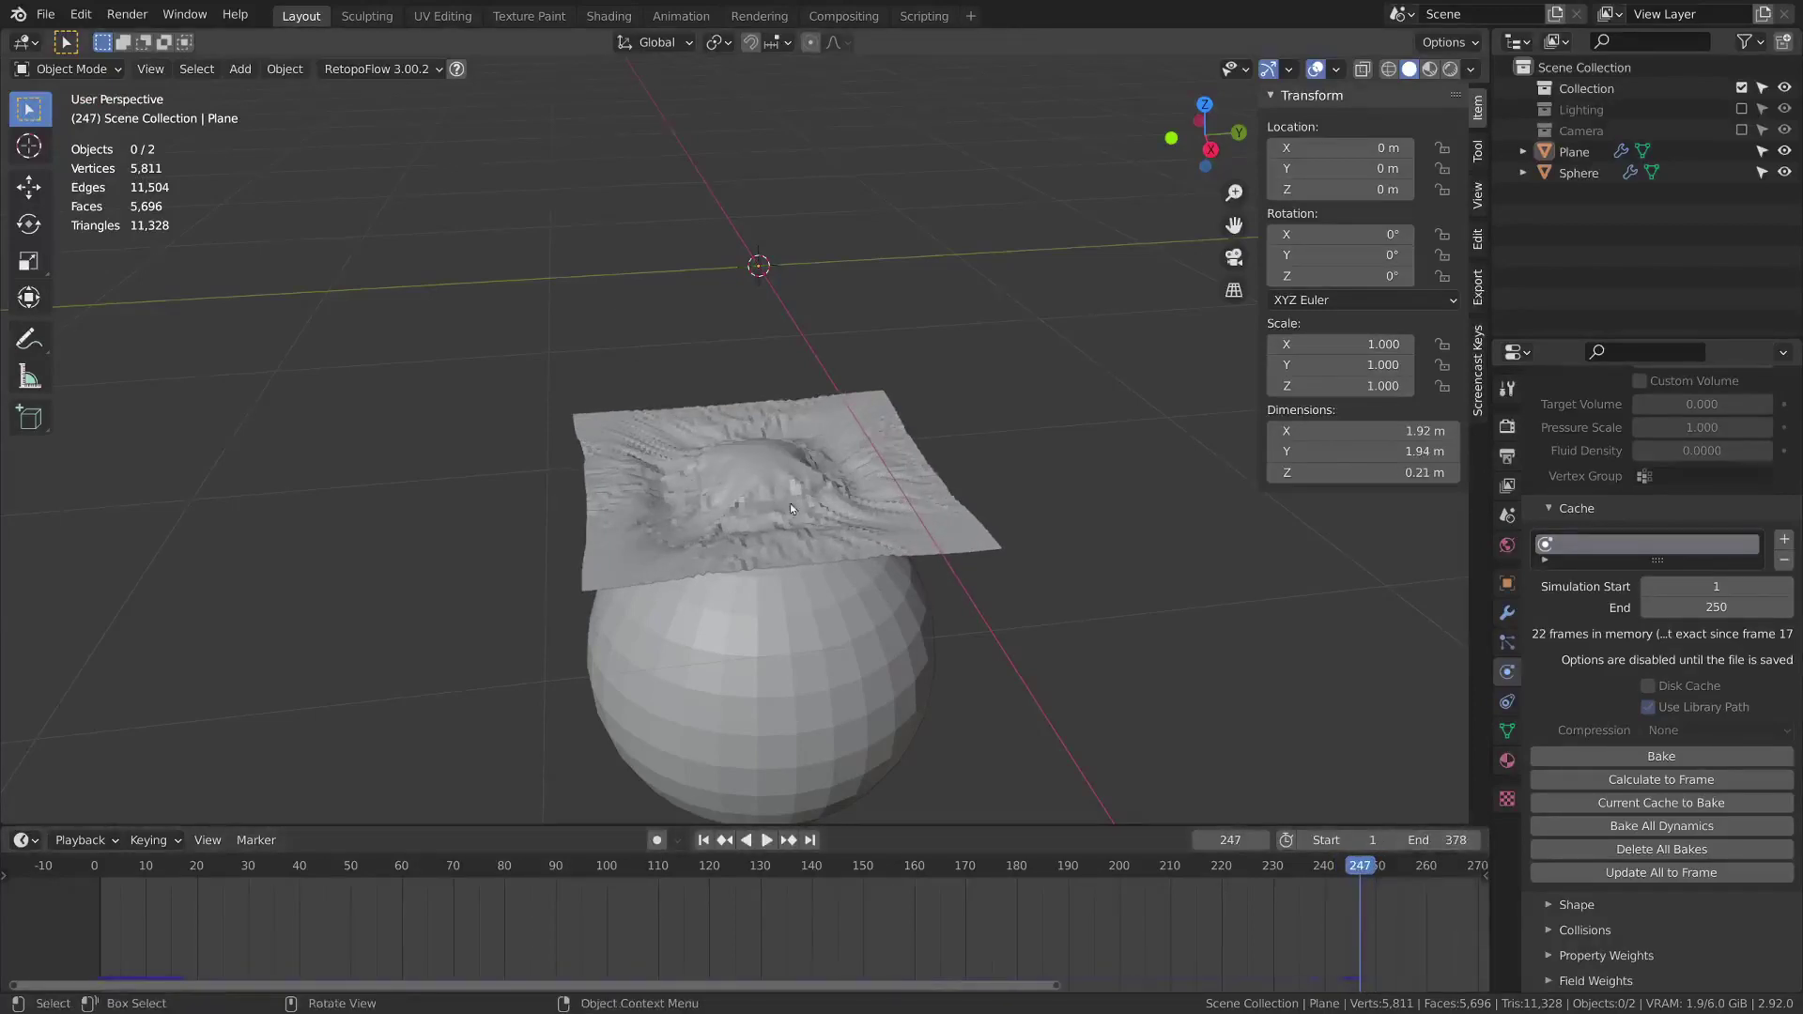
Replay the simulation from the timeline's start and across frame 250 to examine how the cloth behaves past the cache's end
drag(992, 985, 1067, 991)
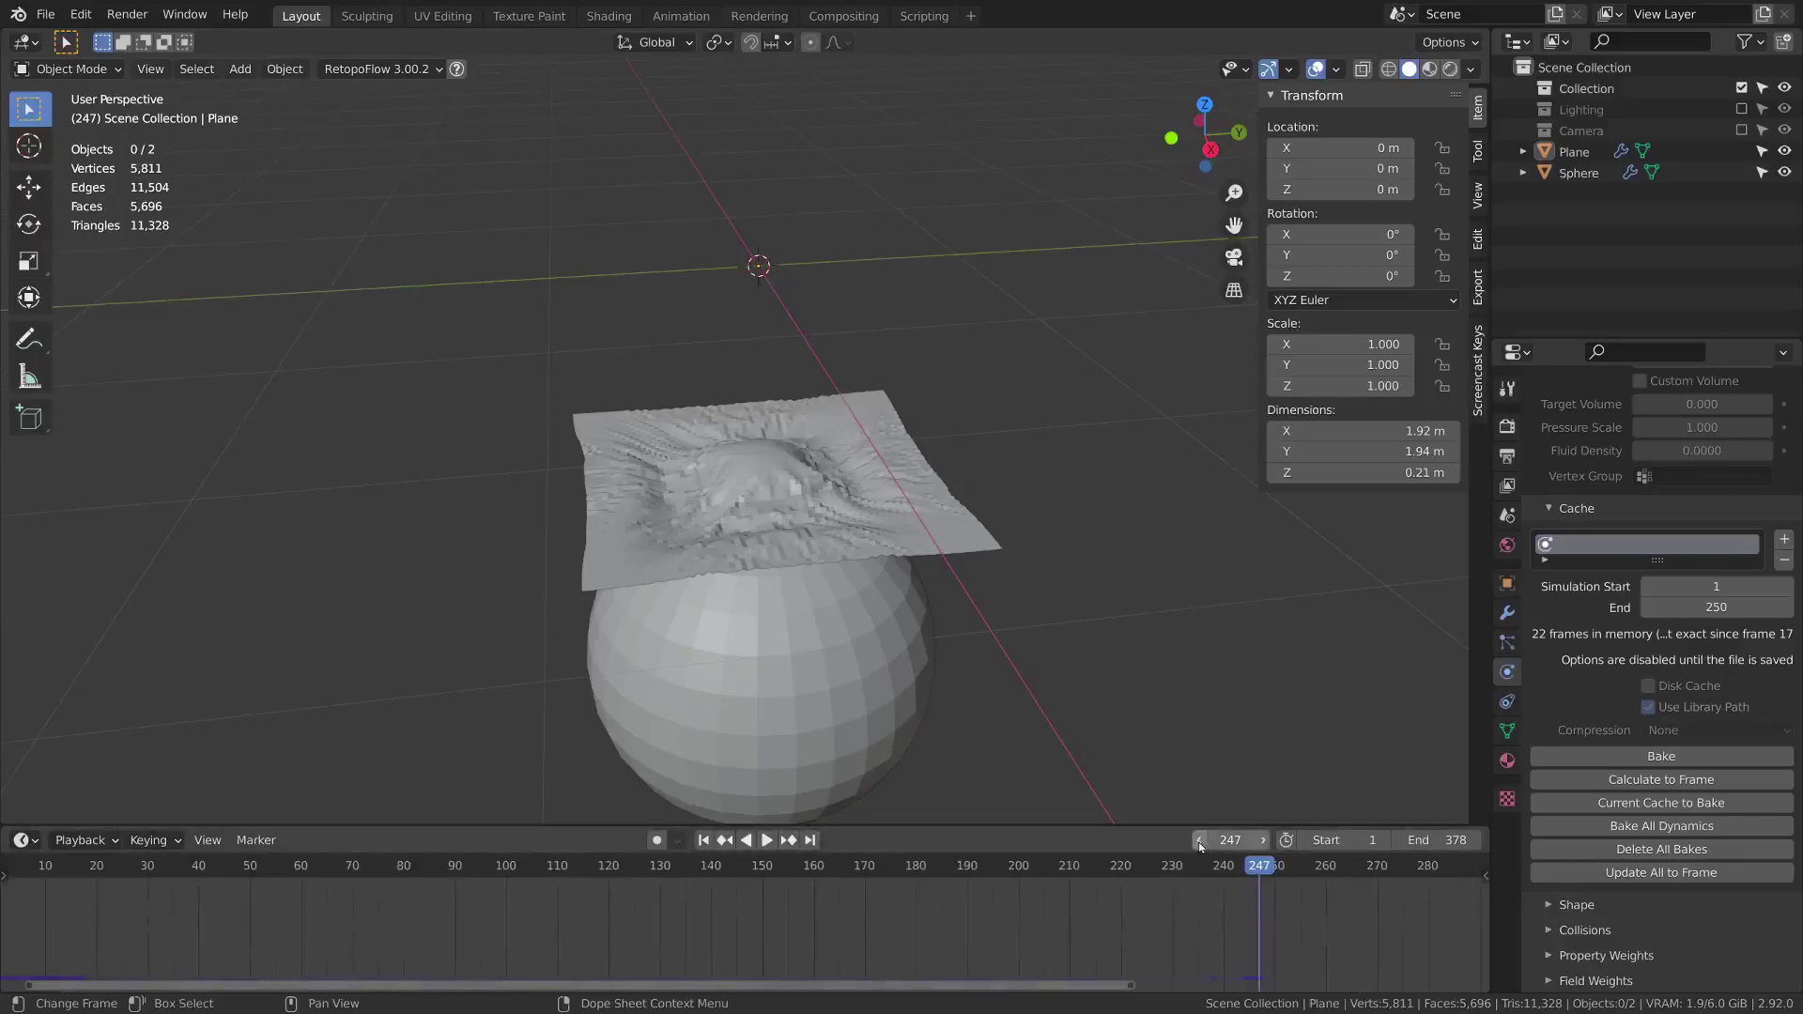
drag(859, 868, 2, 836)
key(space)
key(space)
drag(1306, 867, 1203, 866)
key(space)
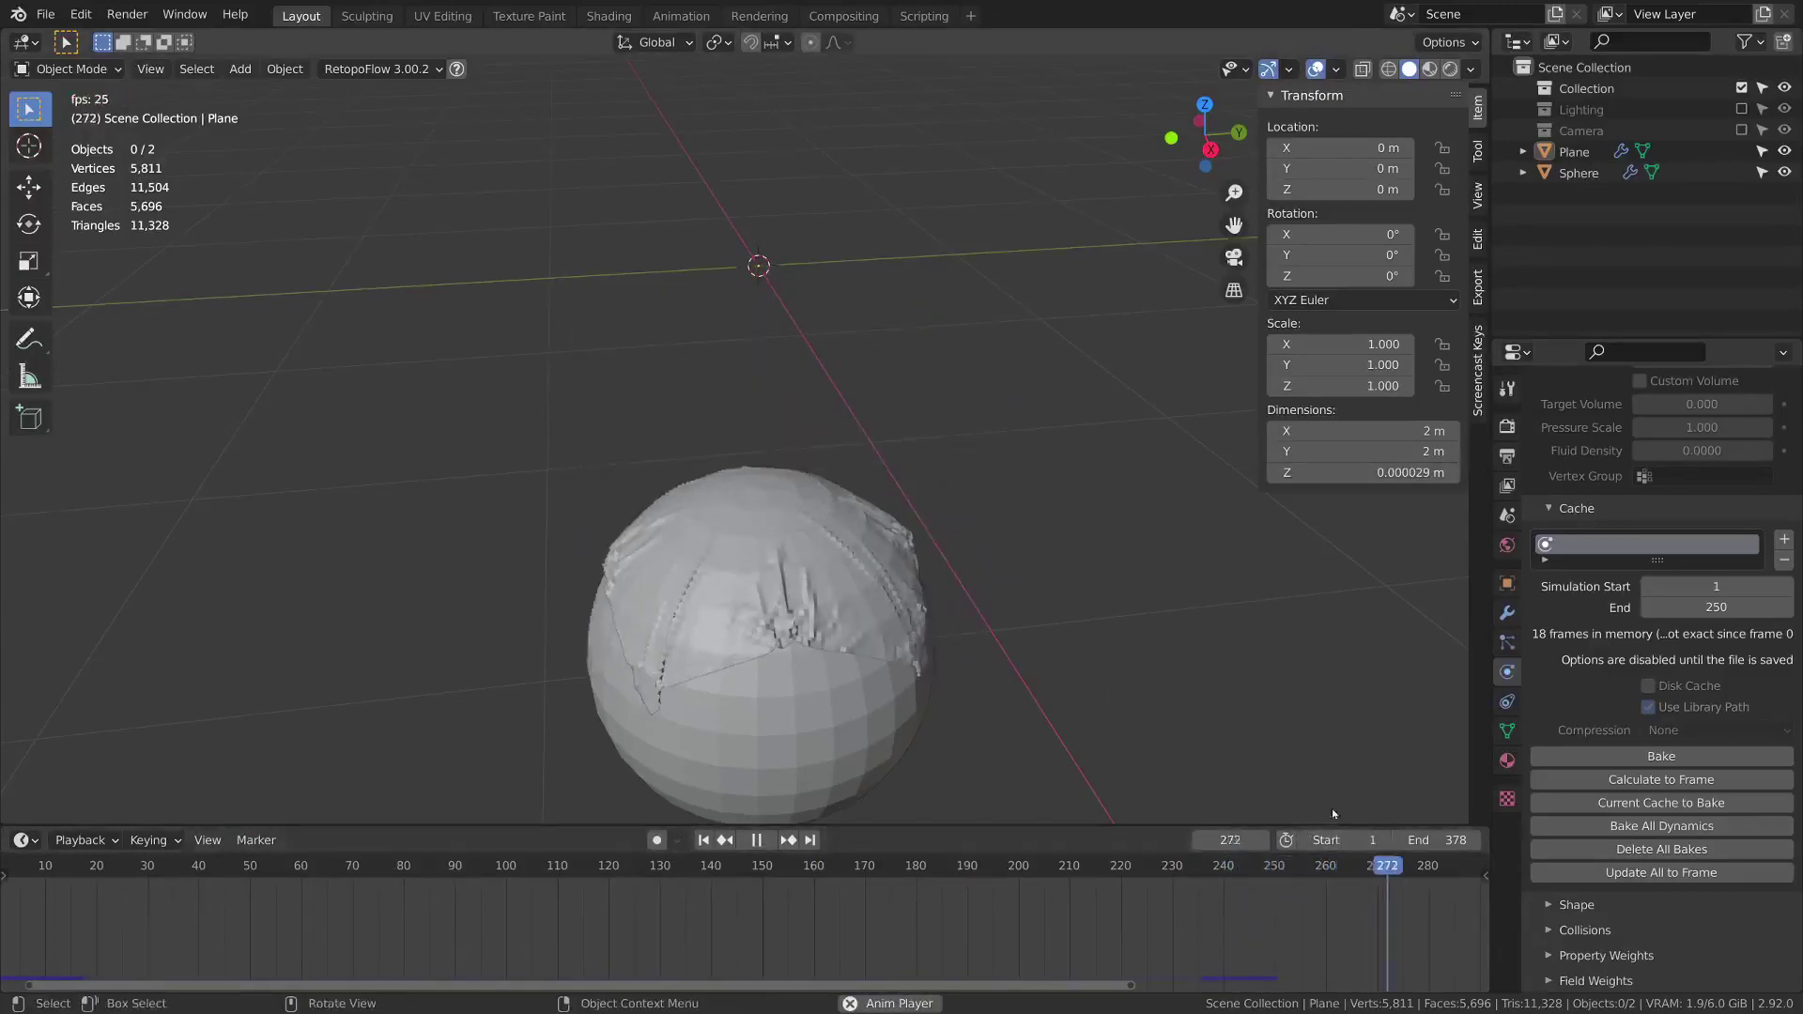
key(space)
middle_drag(1390, 909, 1182, 930)
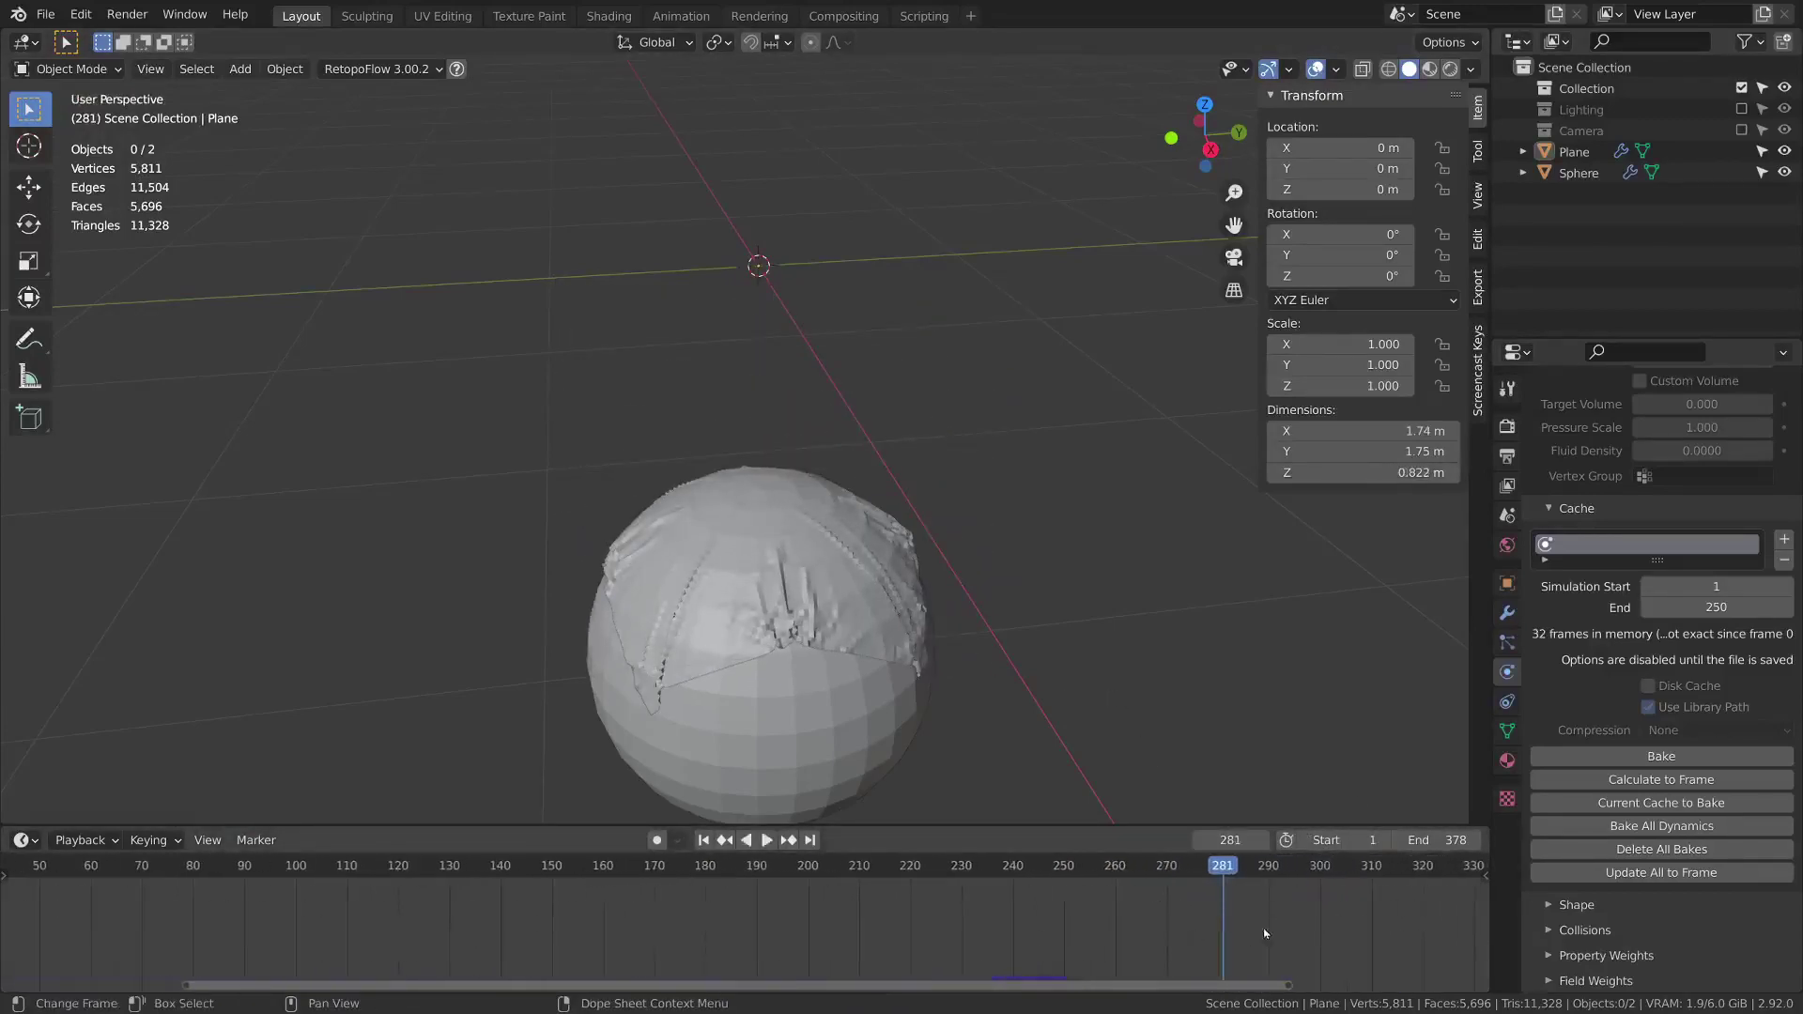
key(space)
key(space)
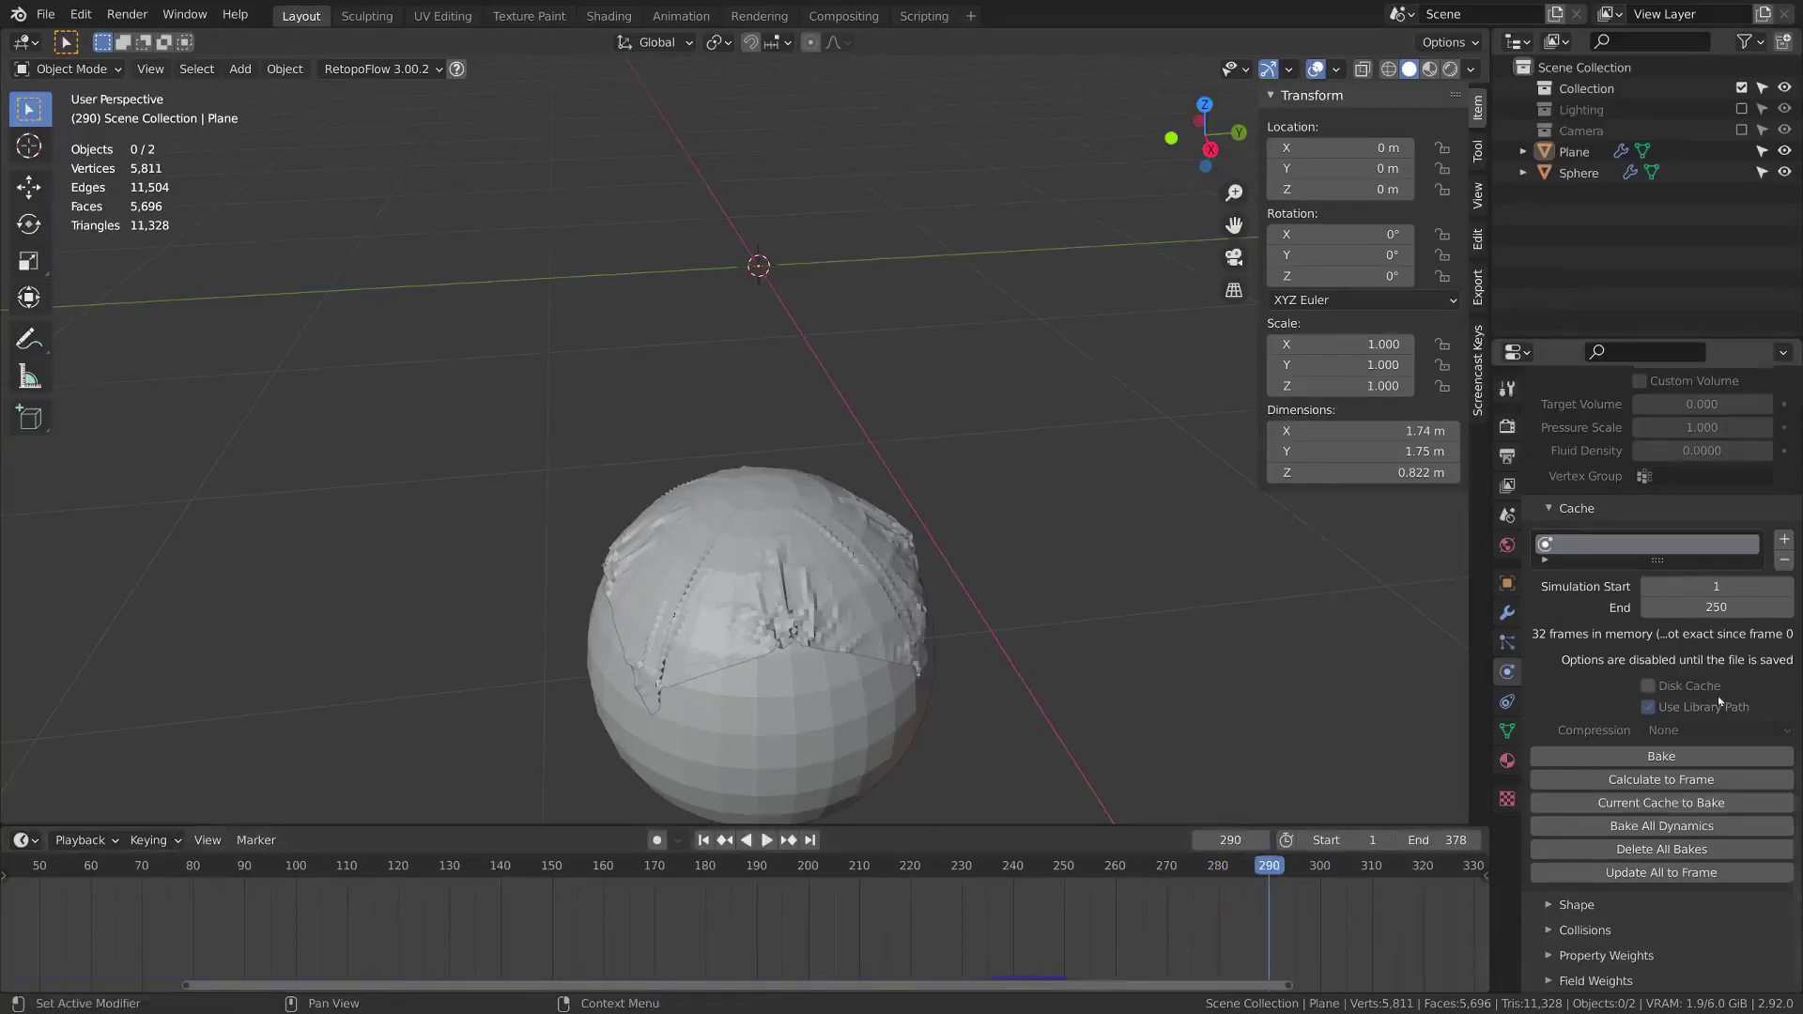
Set the cloth cache's simulation end to frame 500, replay from the timeline's start, and return to frame 0
click(1735, 608)
key(Return)
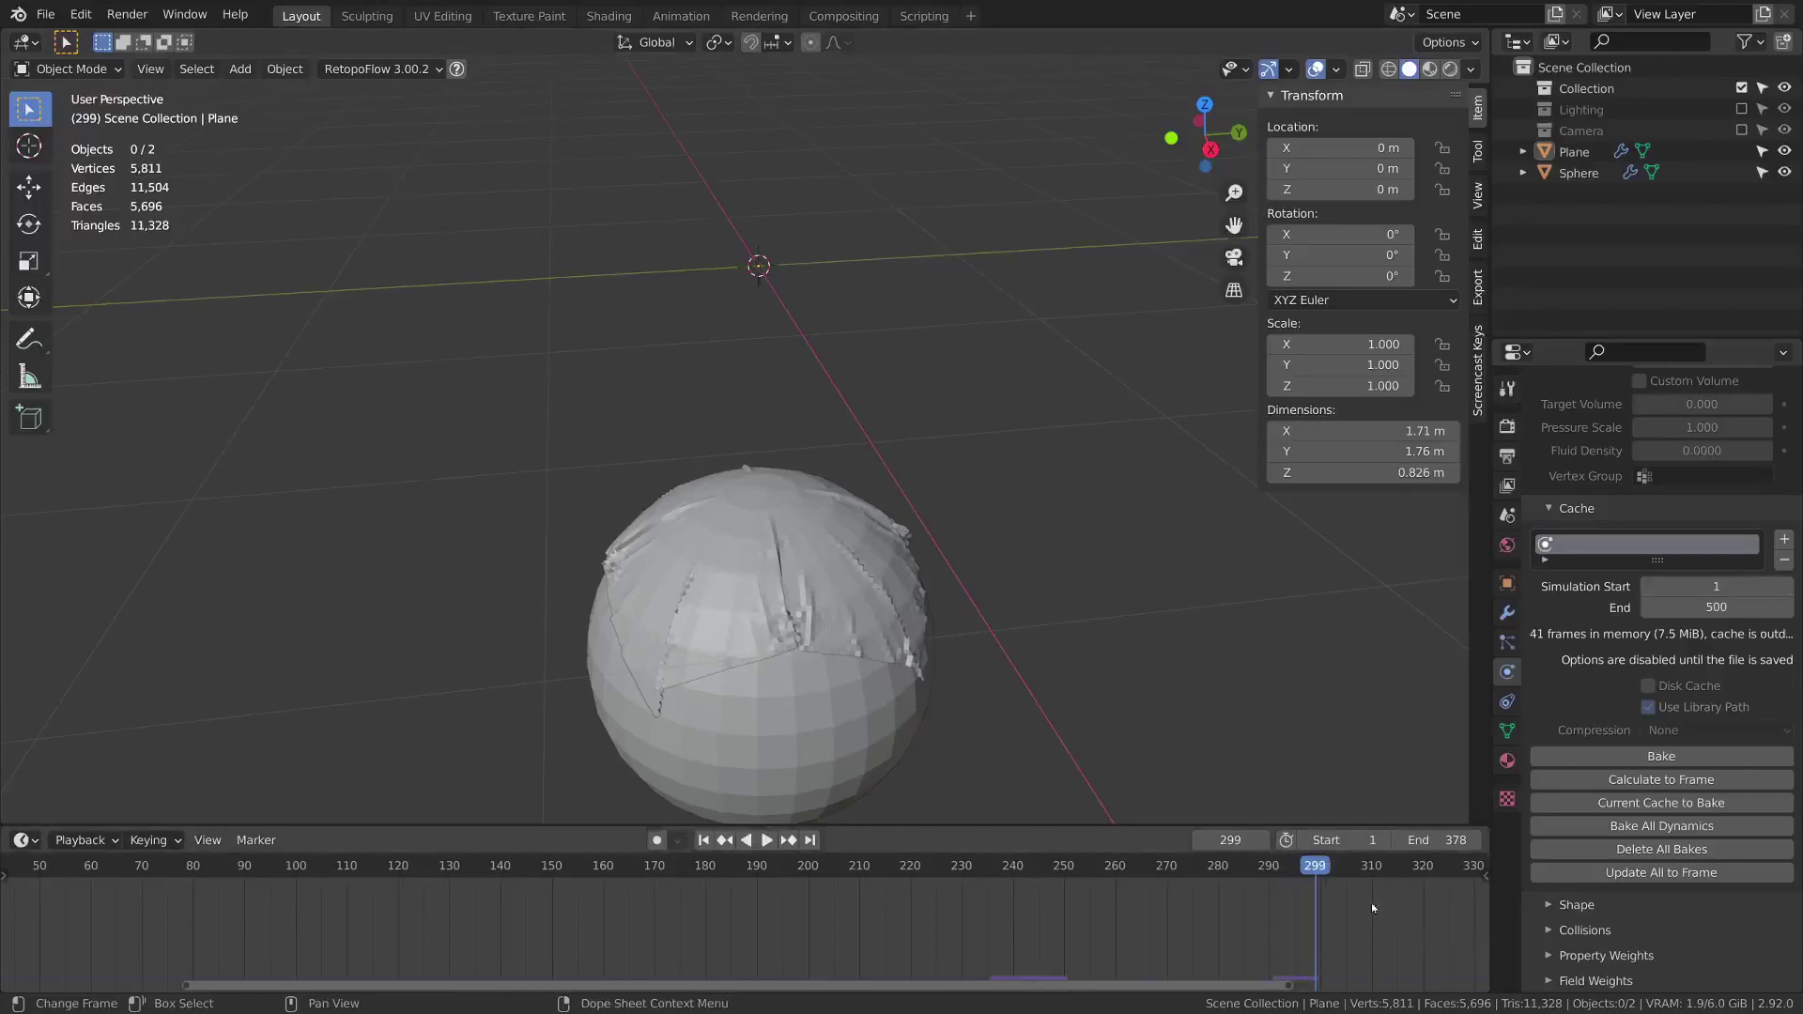
drag(1329, 869, 4, 869)
drag(921, 985, 201, 982)
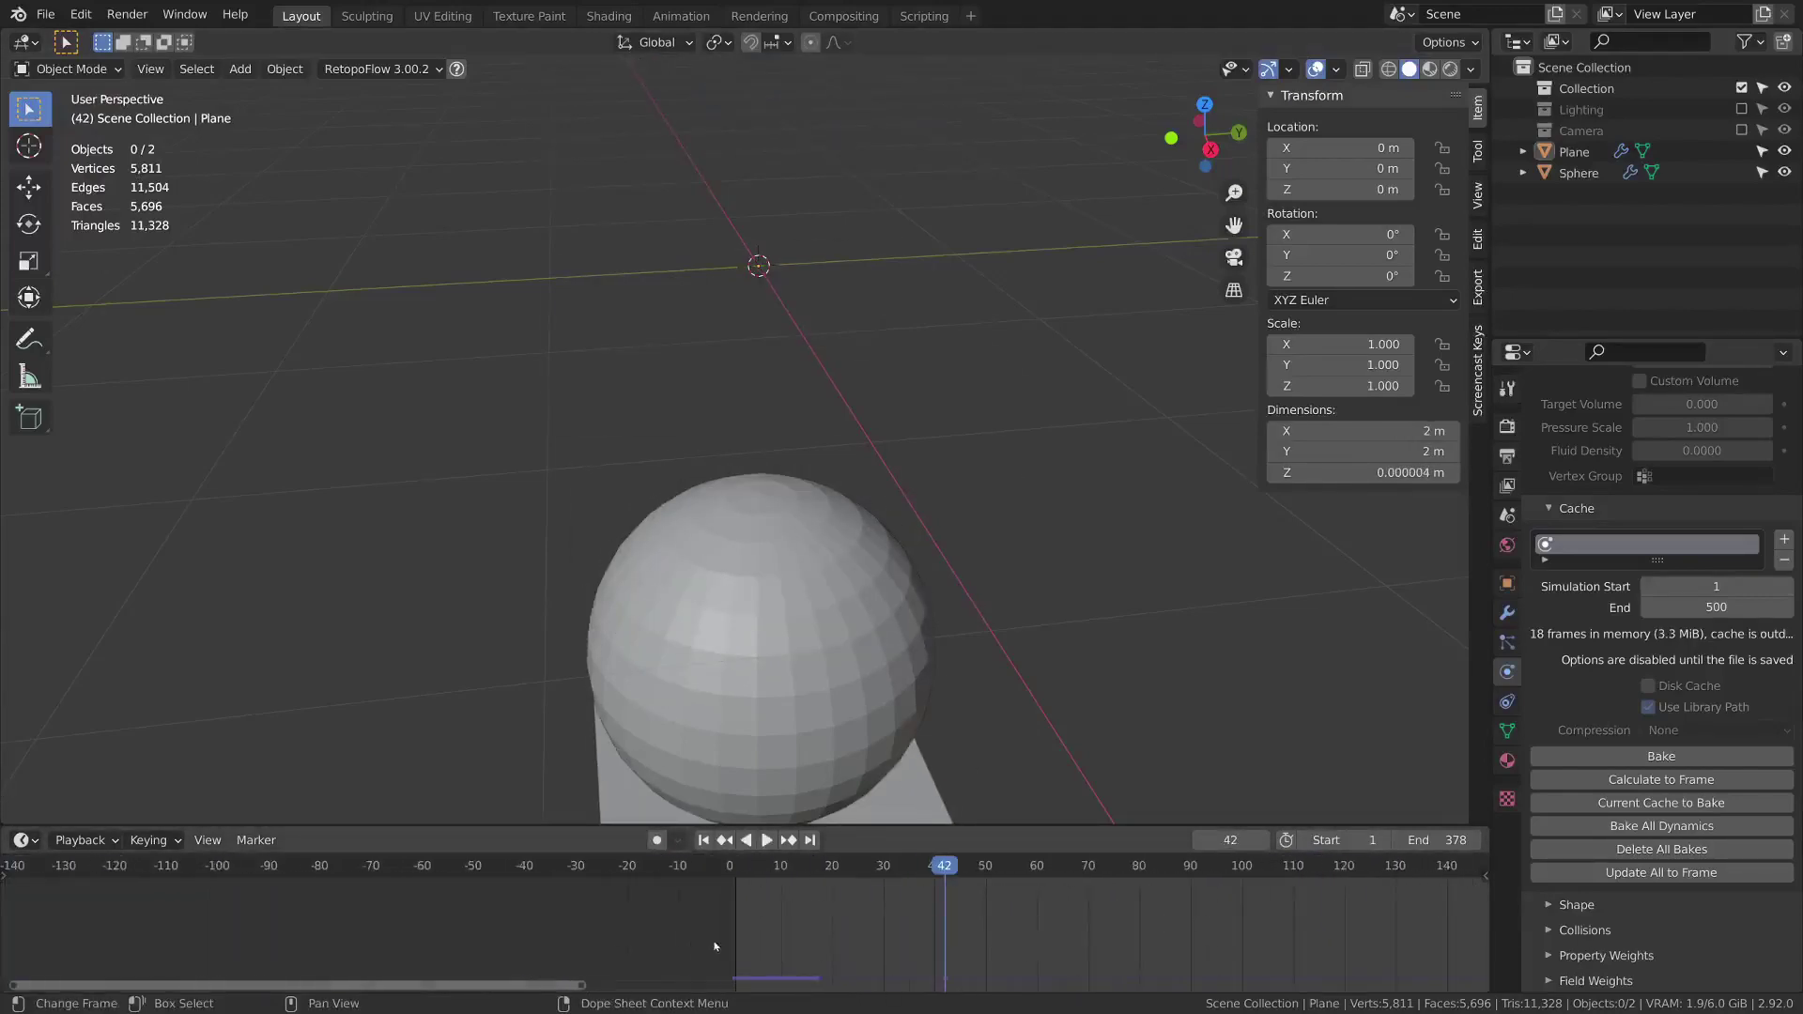
drag(783, 876, 721, 889)
key(space)
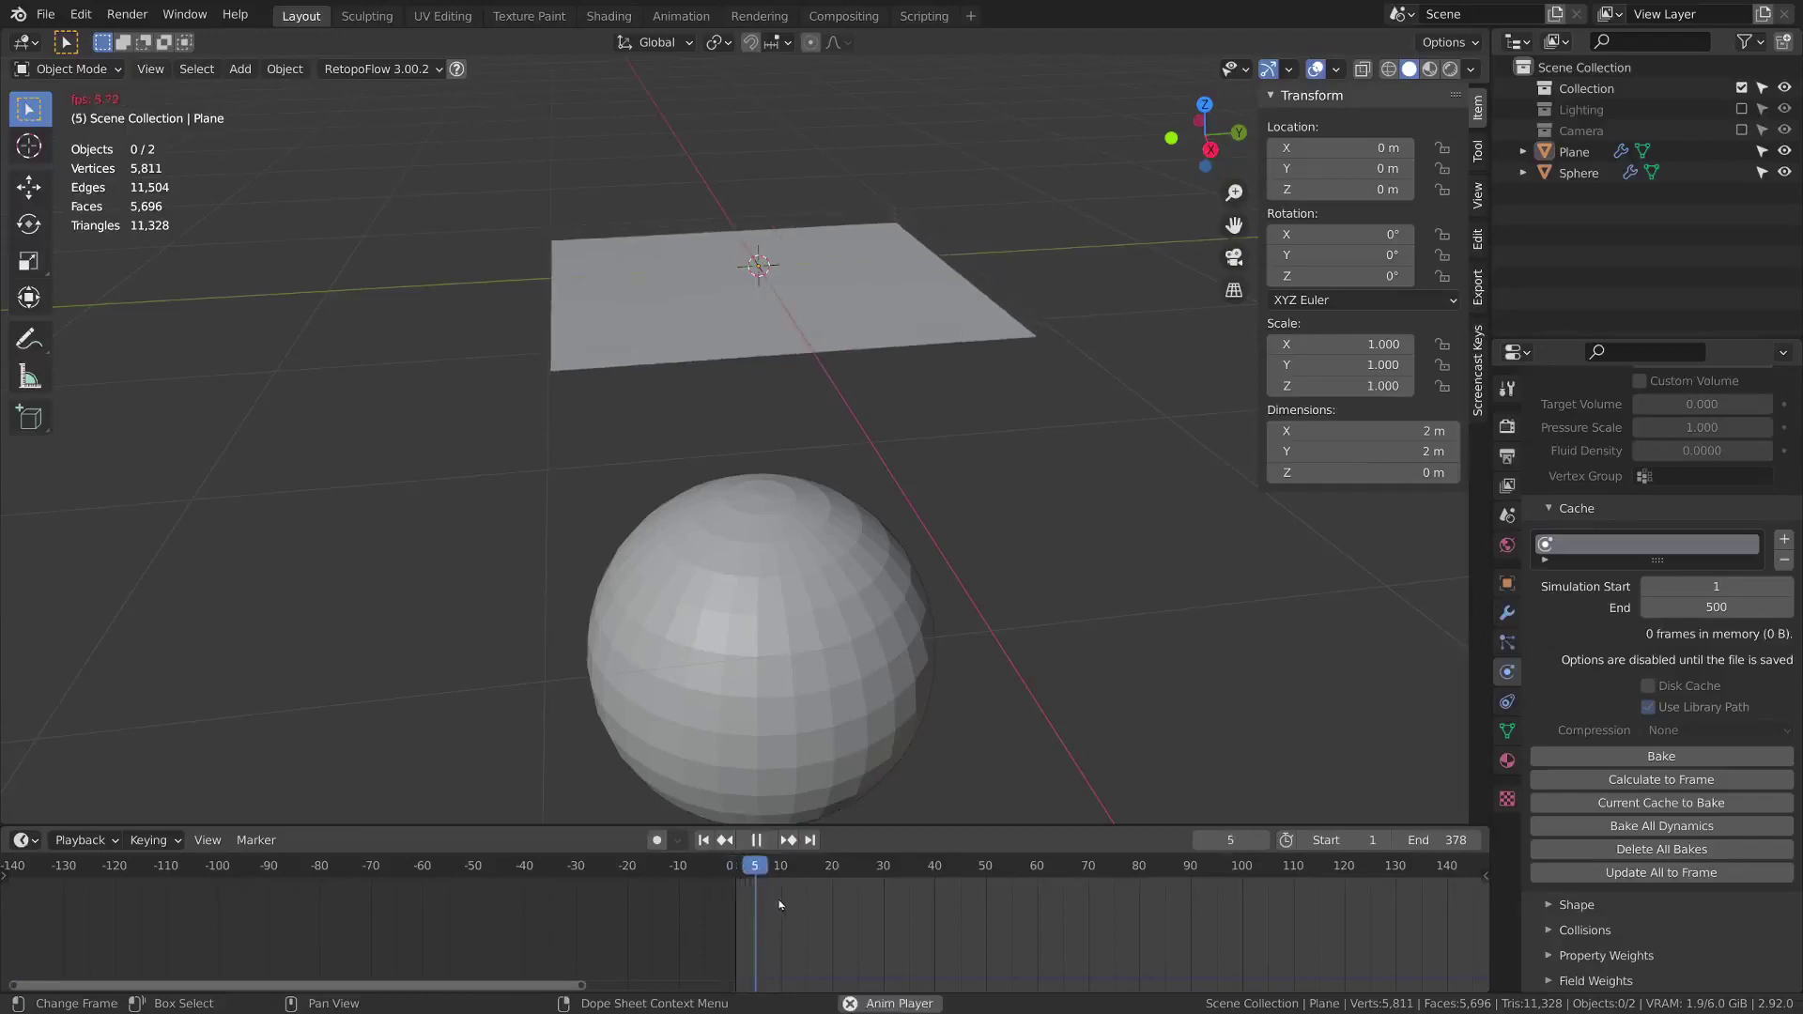
key(space)
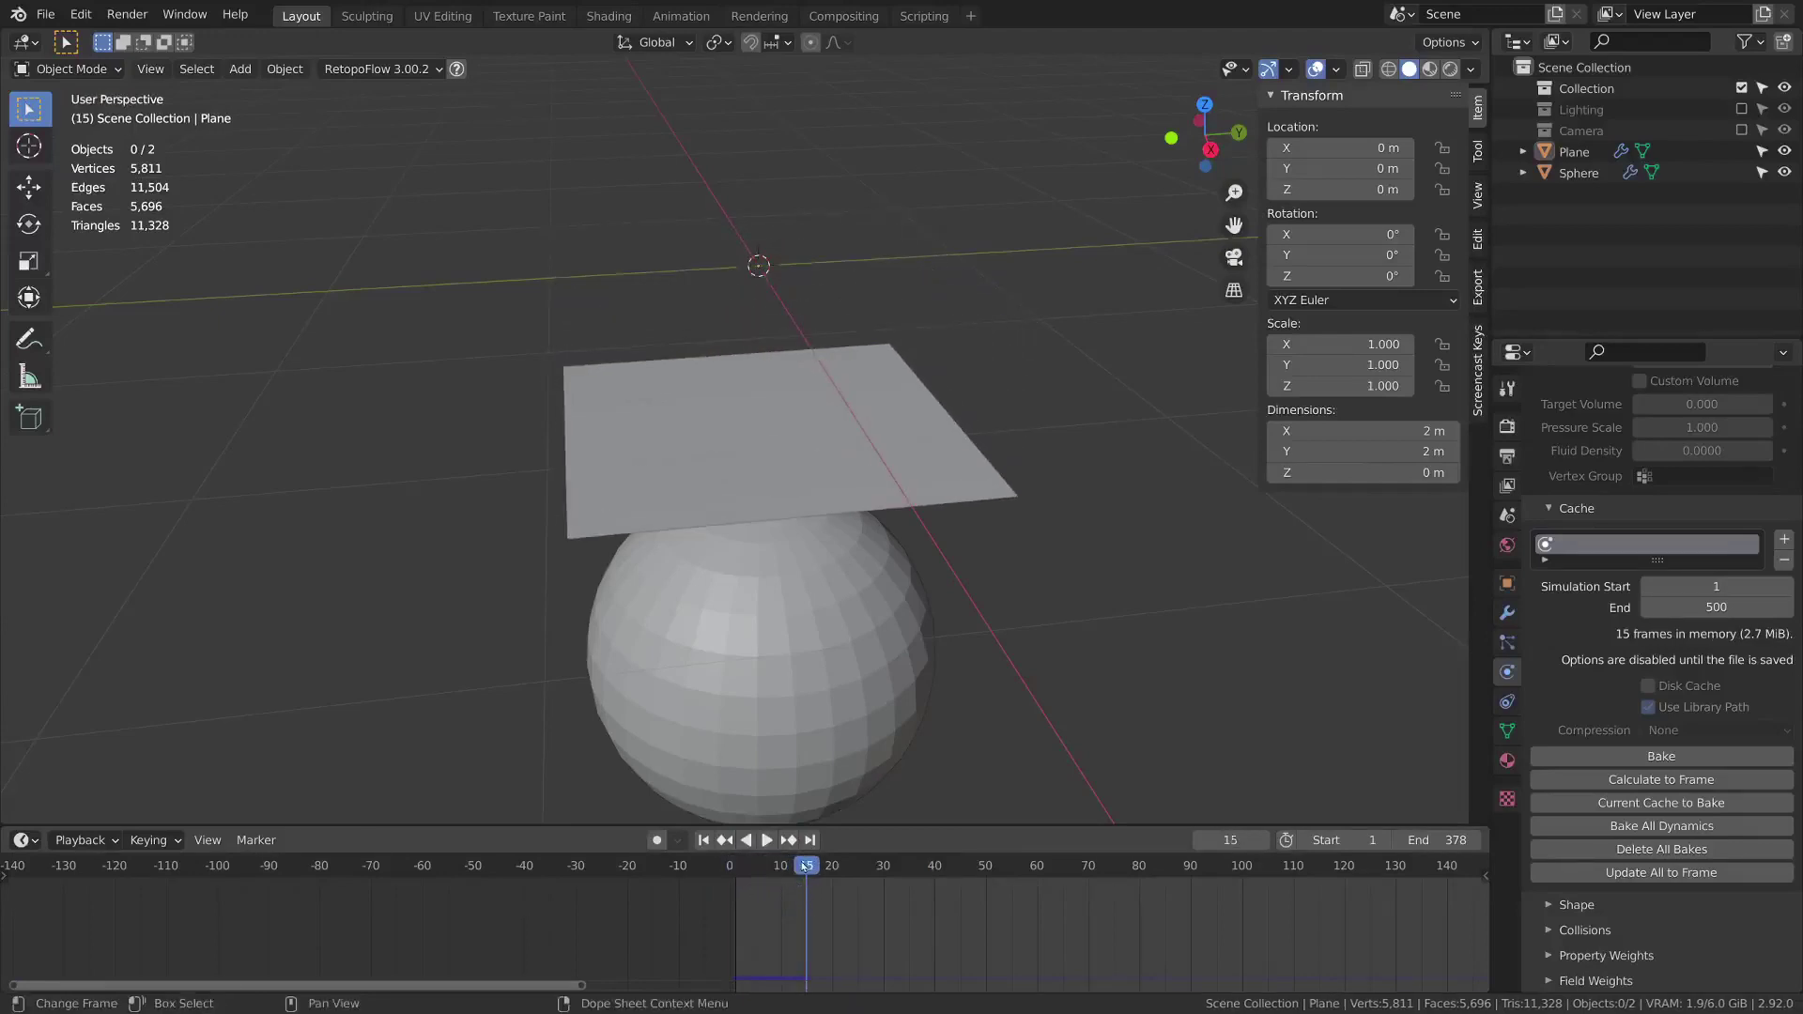
click(716, 865)
key(space)
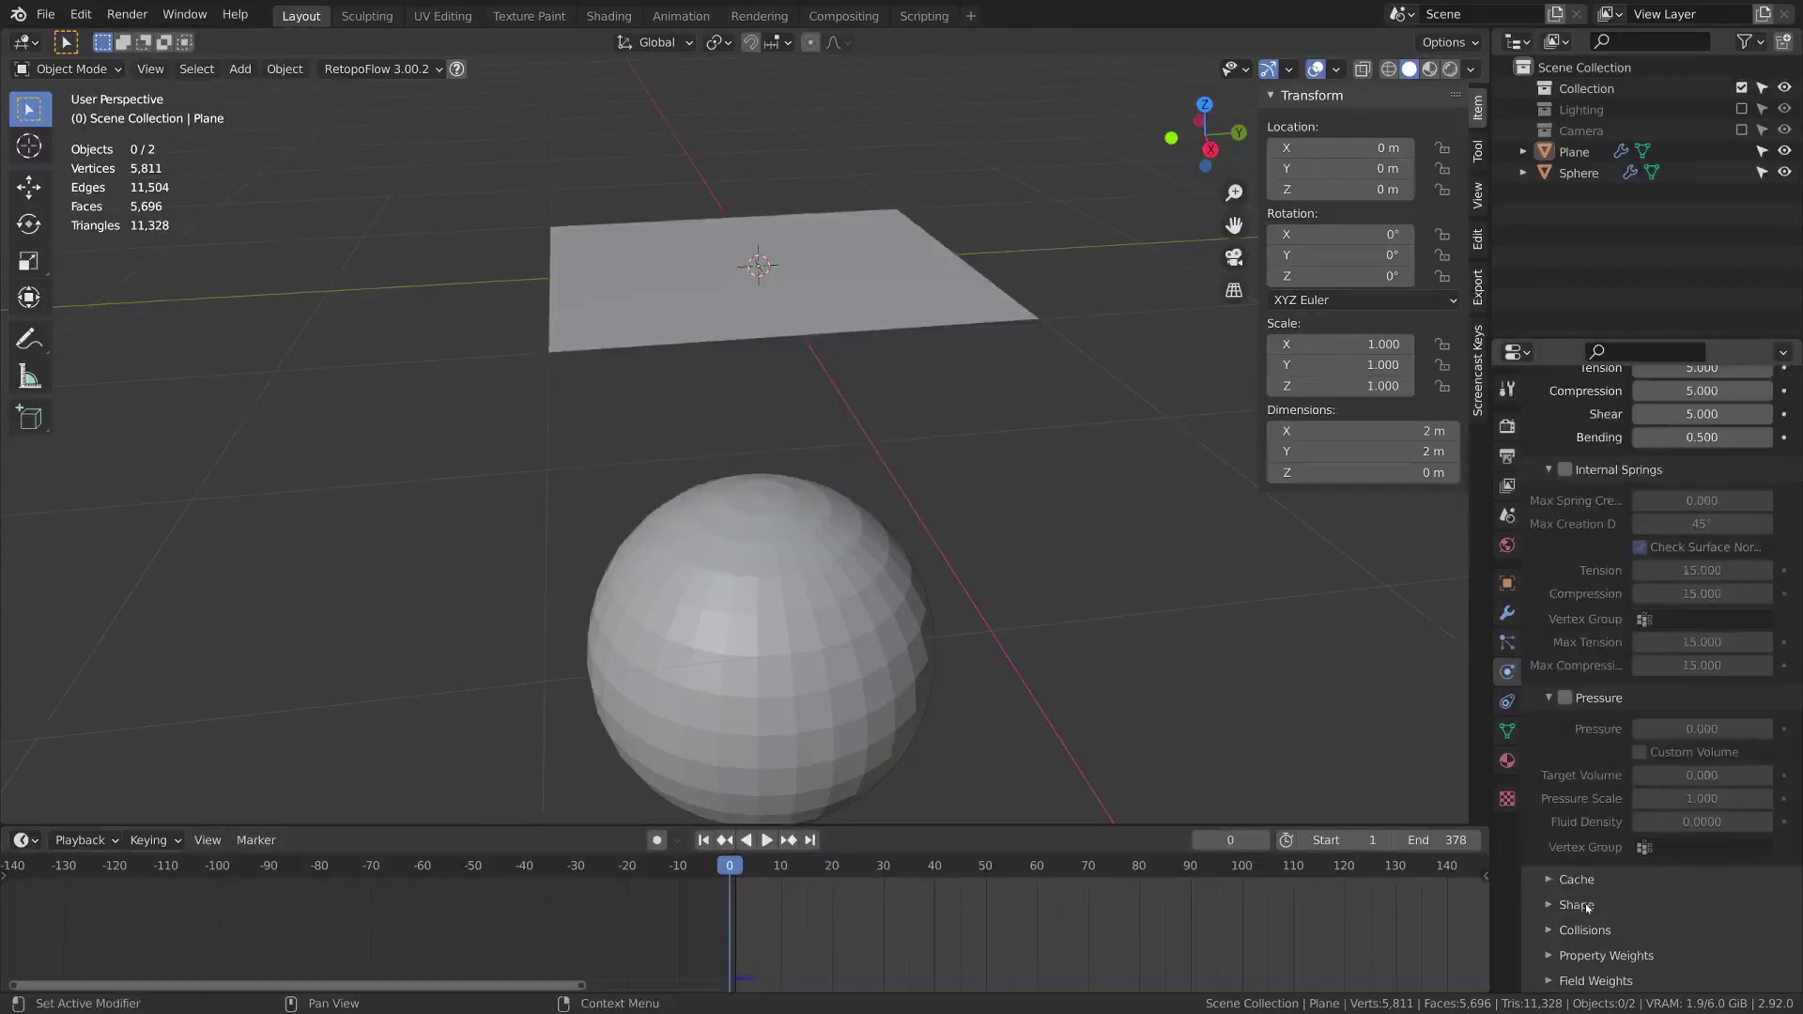
Expand the cloth's Shape settings and open the list of available pin groups
click(1586, 908)
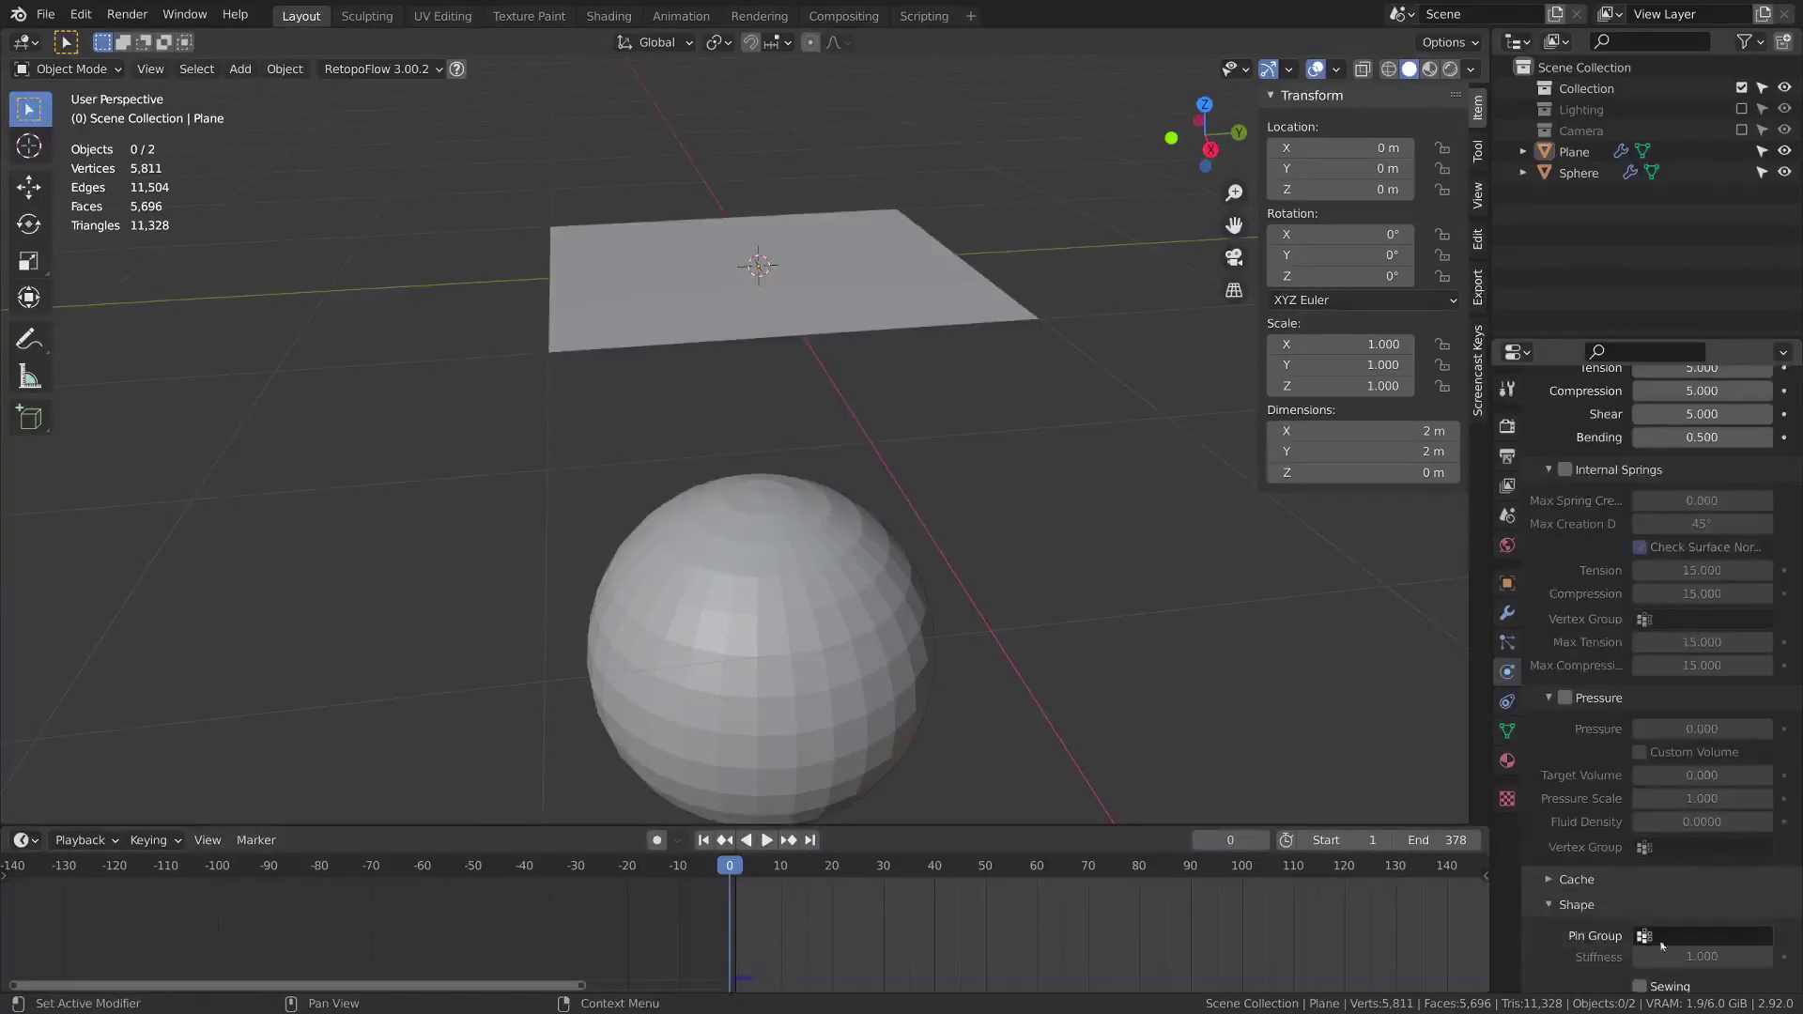
middle_drag(1650, 947, 1698, 543)
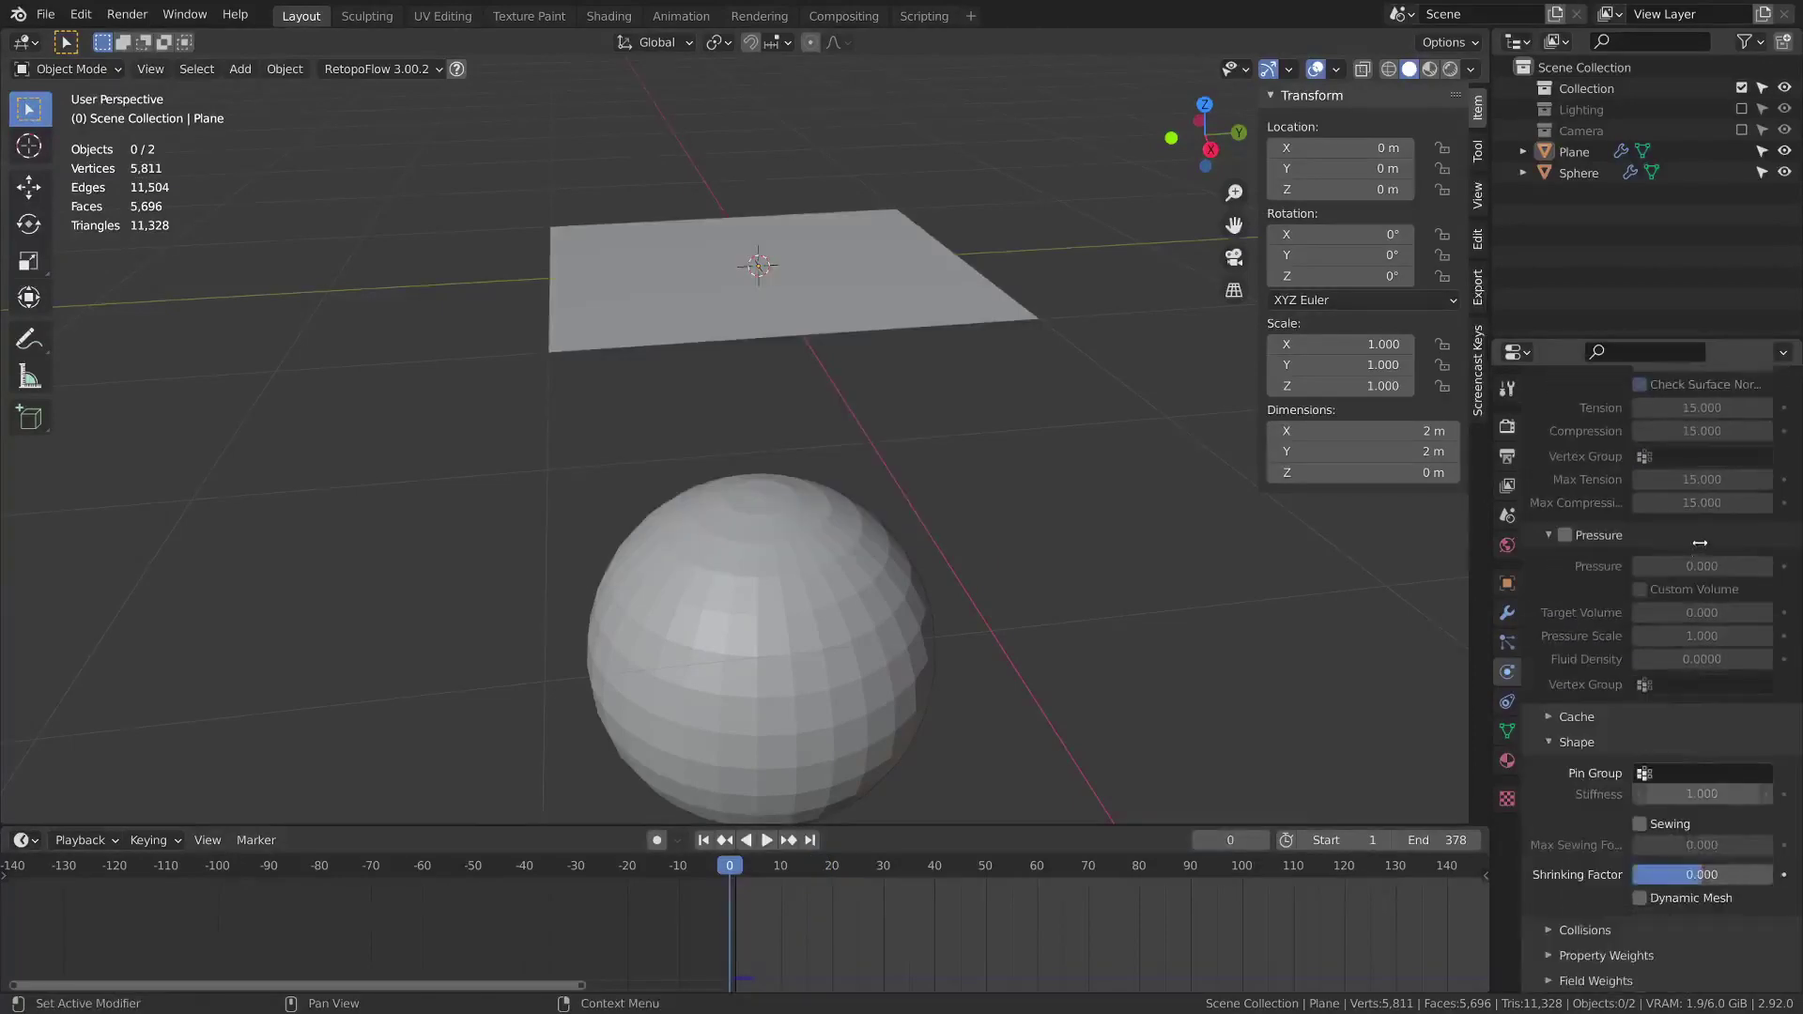
click(1676, 778)
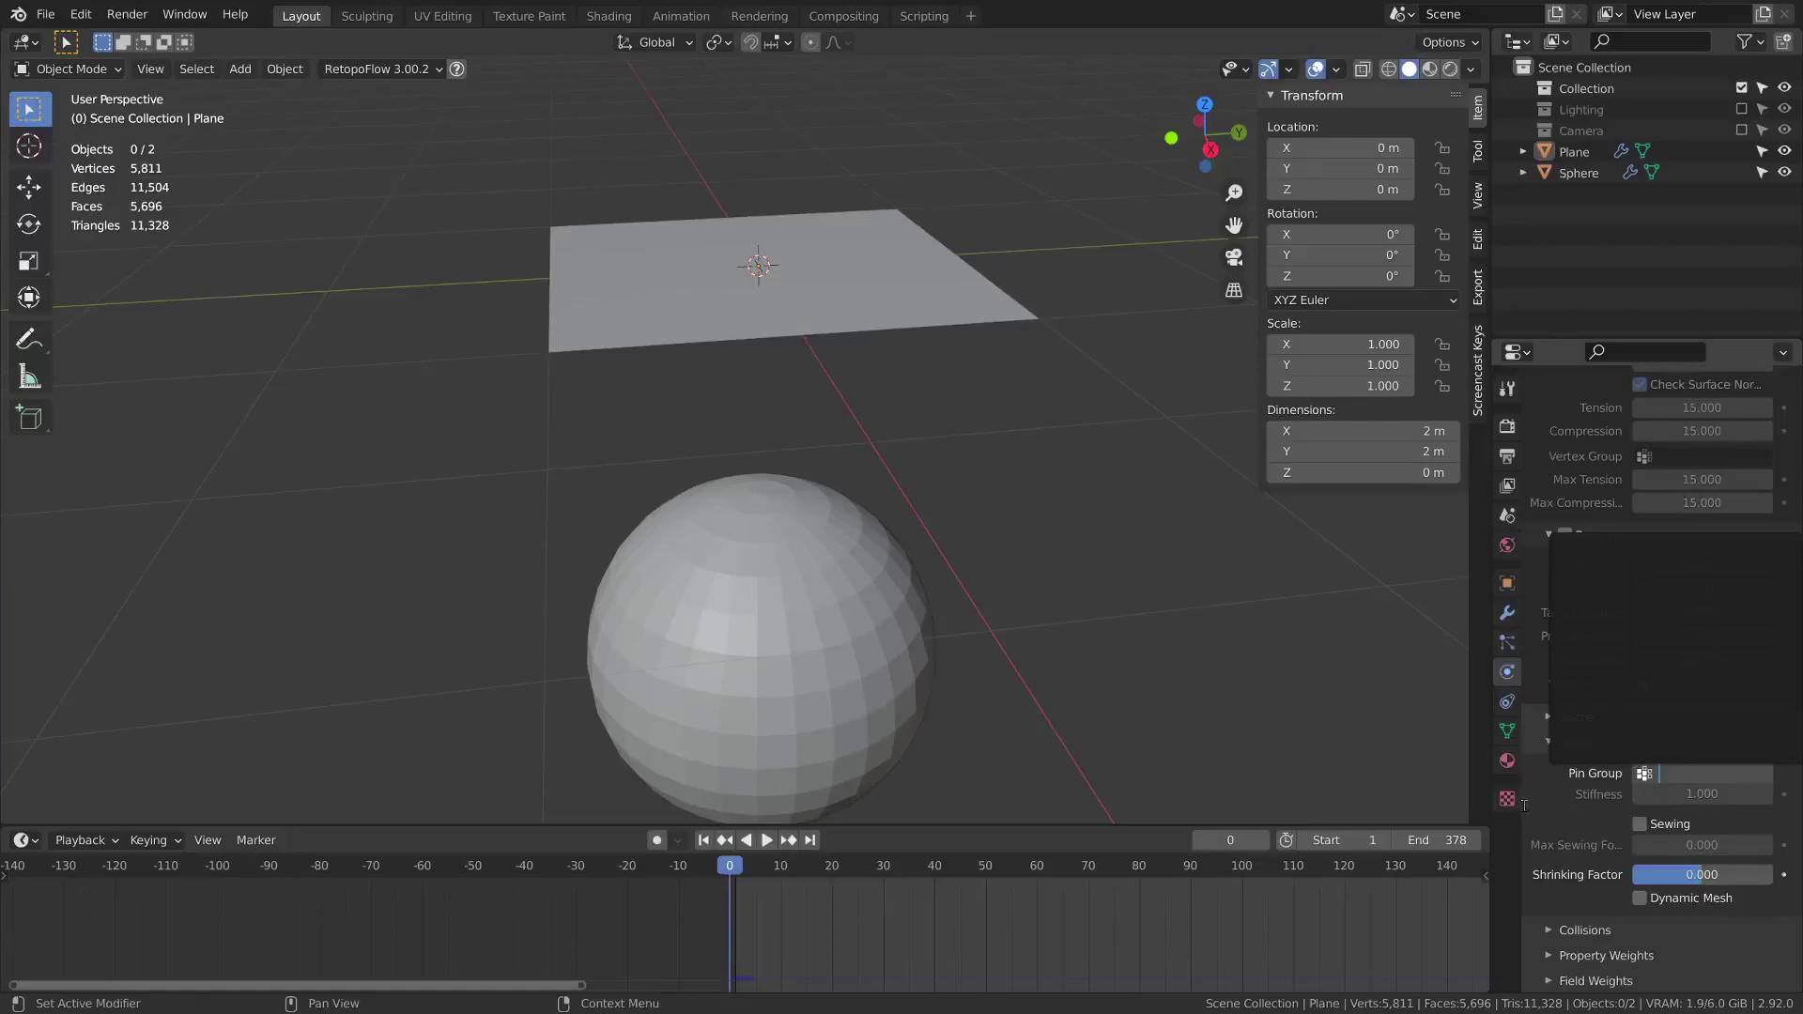
Show the plane's mesh data and, in Edit Mode, select the two corner vertices on its negative X edge
click(1507, 731)
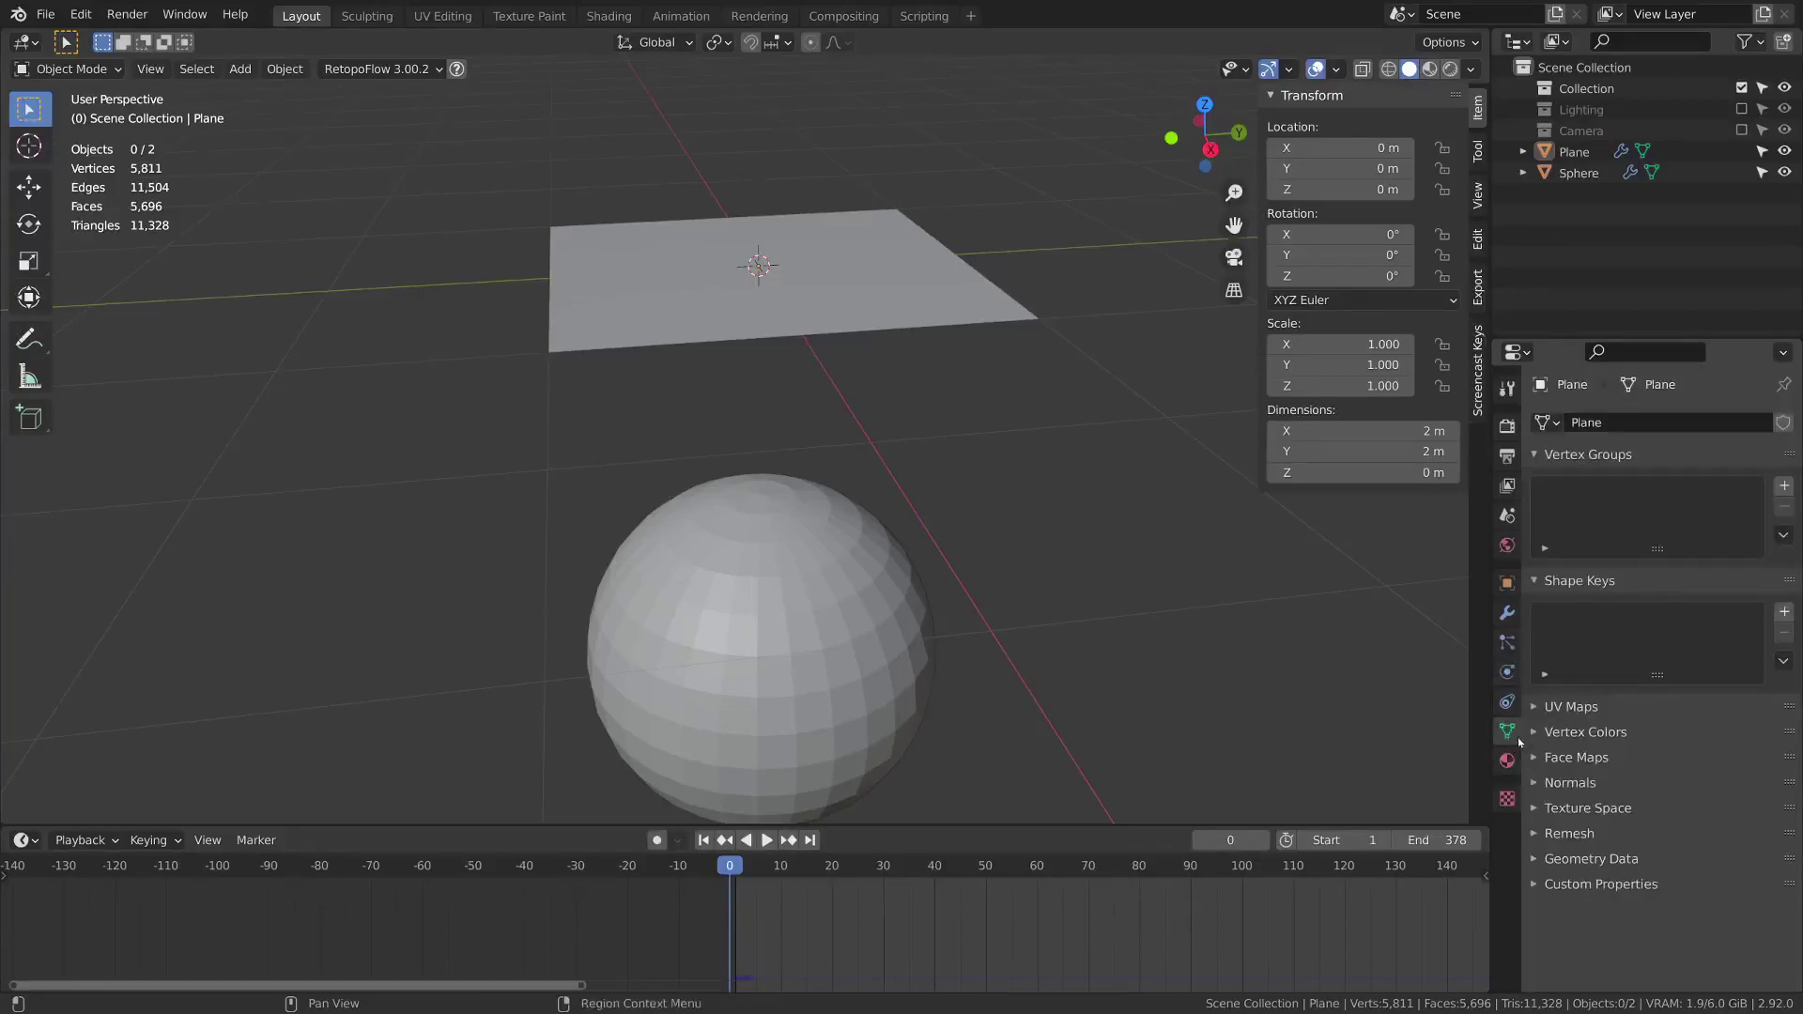
click(972, 316)
key(Tab)
middle_drag(972, 317, 1239, 516)
click(636, 416)
shift+click(893, 219)
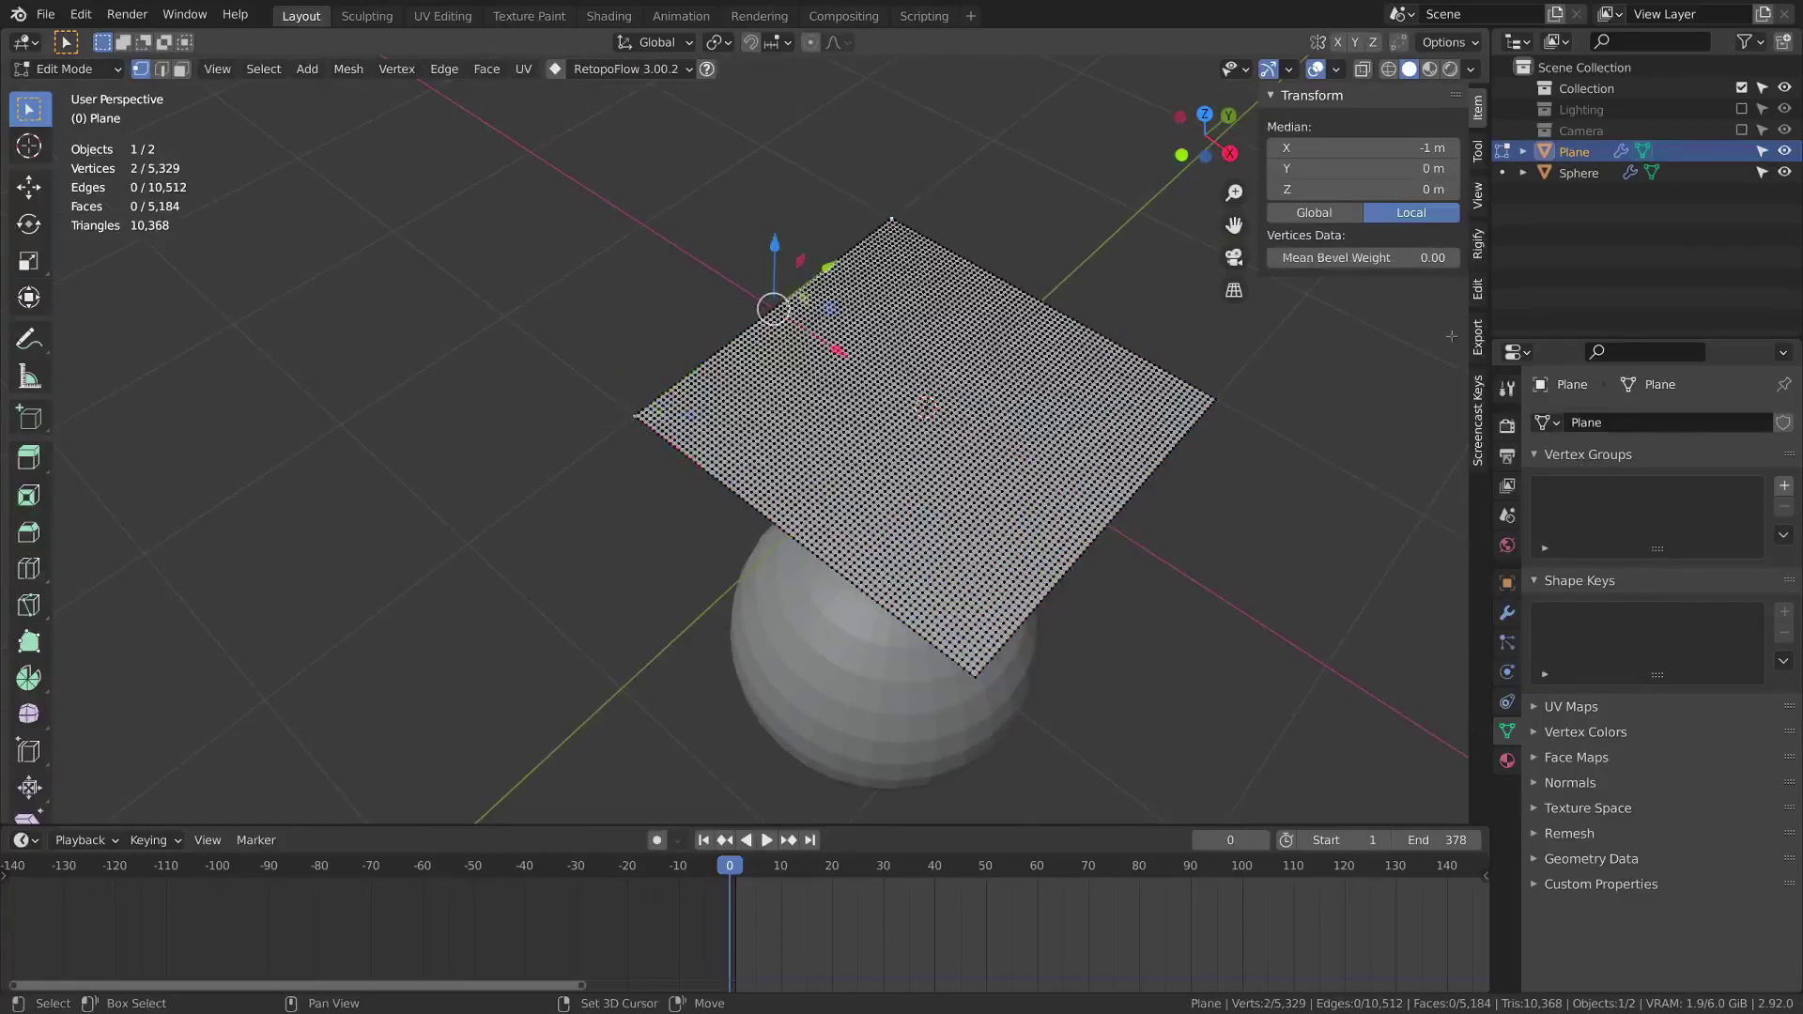
Add a vertex group named Pin, assign the two selected corner vertices with weight 1.000, and return to Object Mode
click(1783, 487)
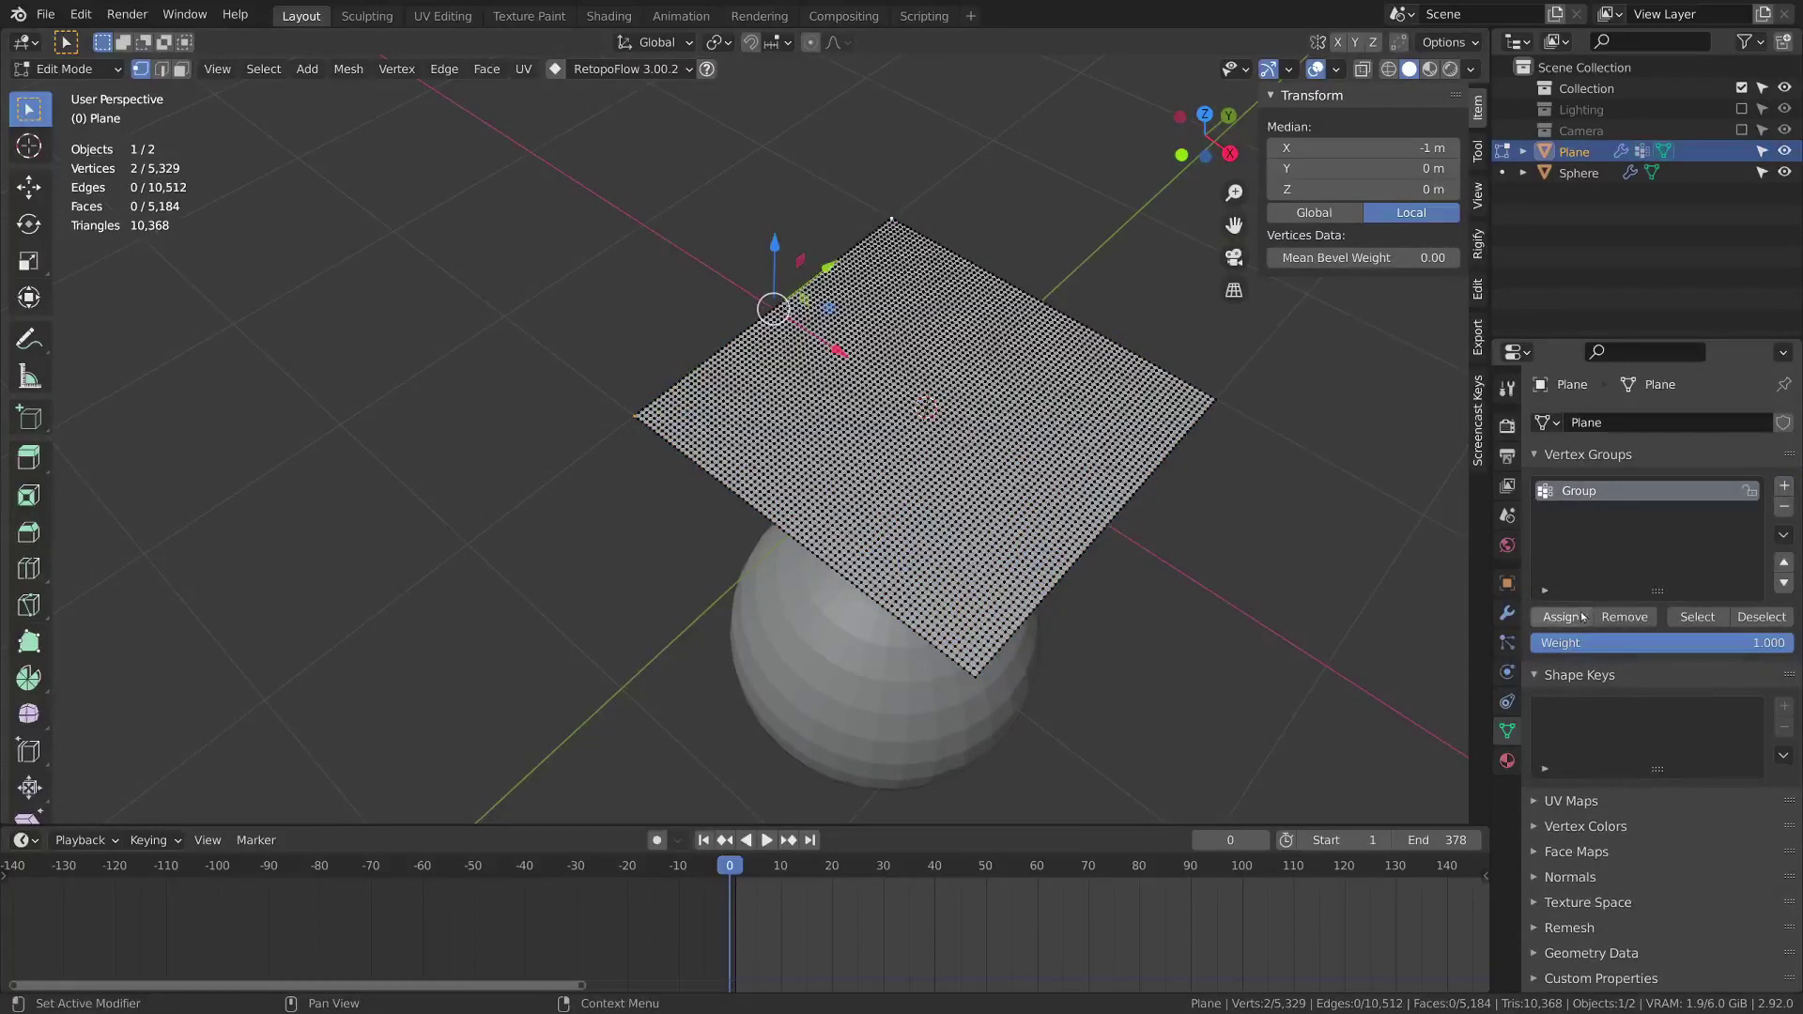
click(1567, 618)
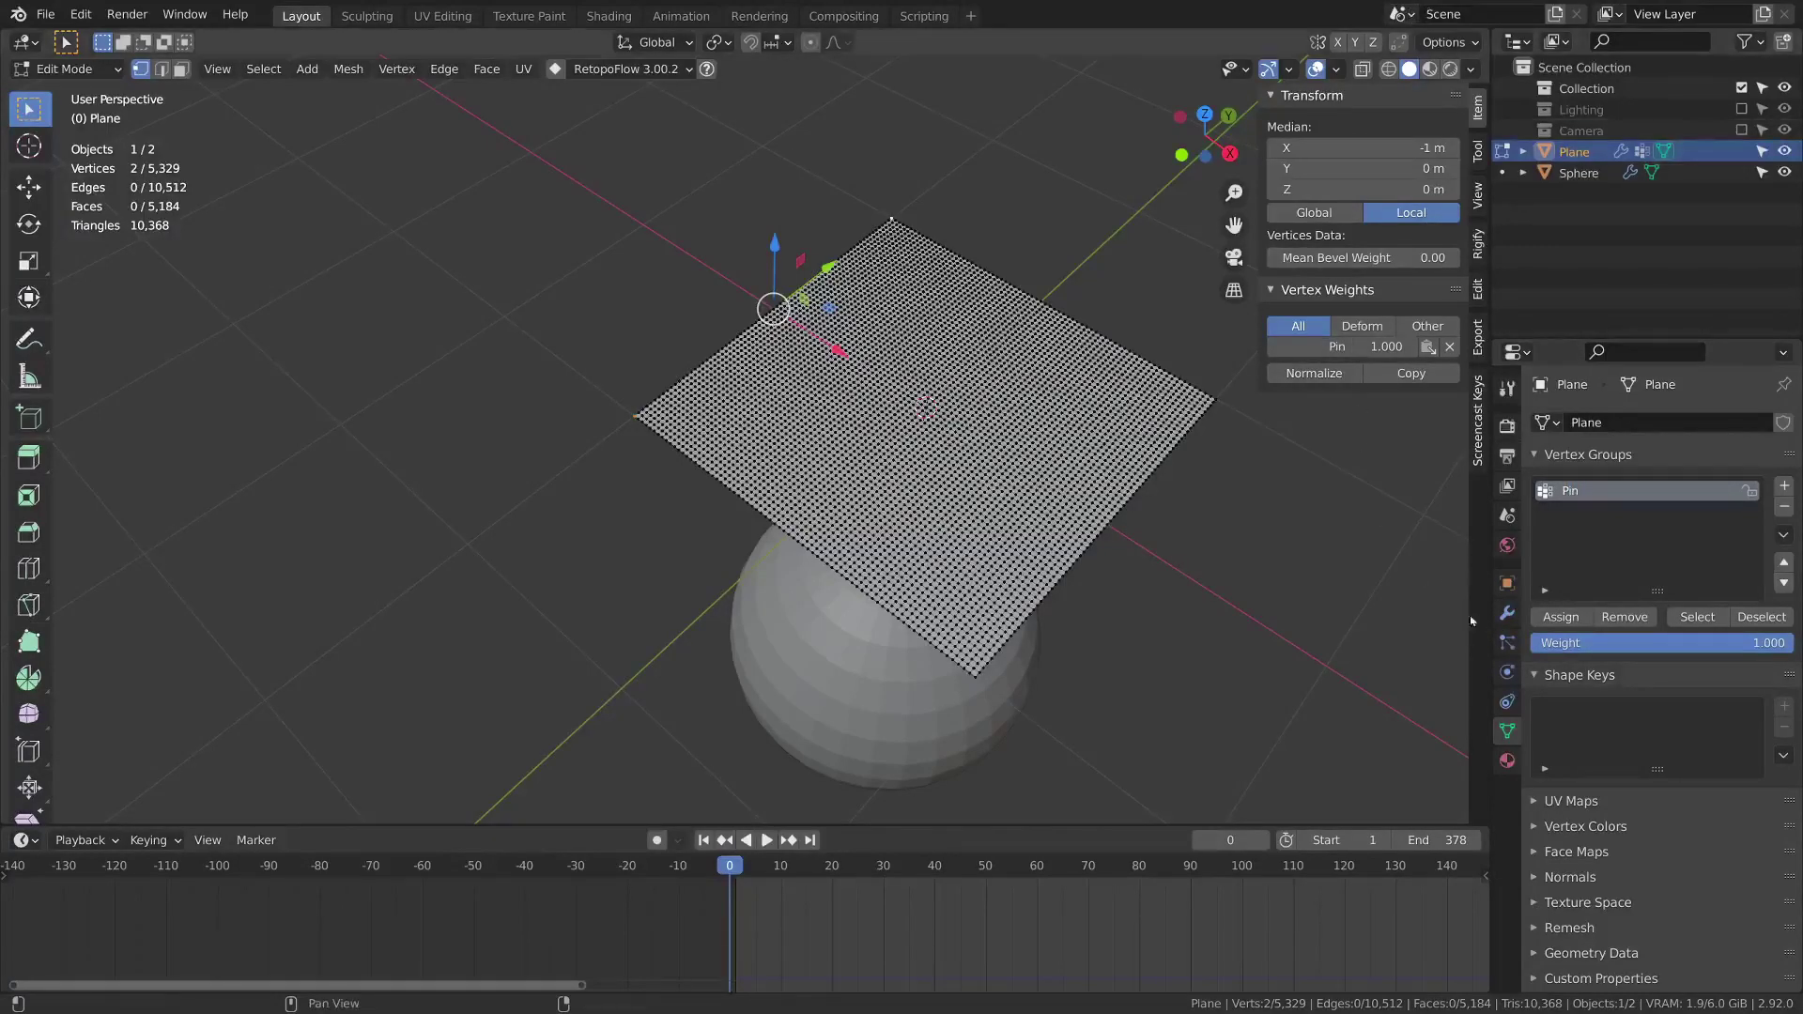
key(Tab)
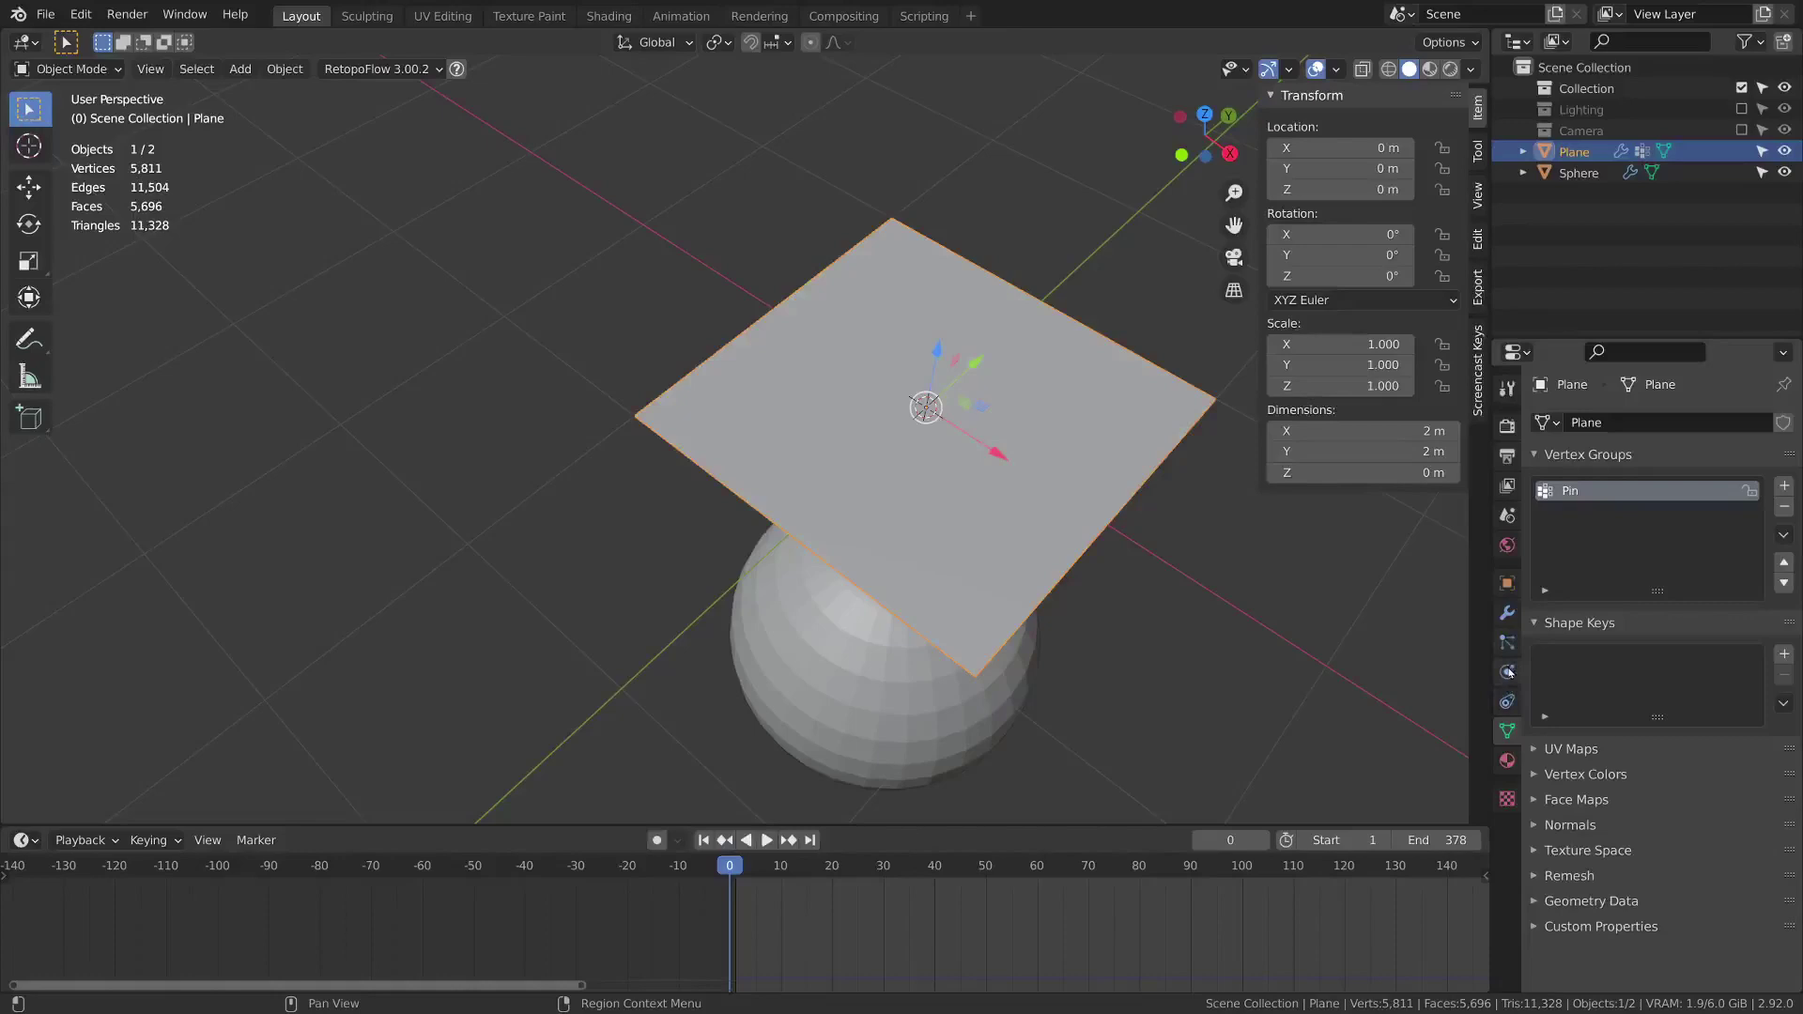
Set the plane's cloth Pin Group to the Pin vertex group in the physics Shape settings
click(1507, 672)
scroll(1660, 658, down, 15)
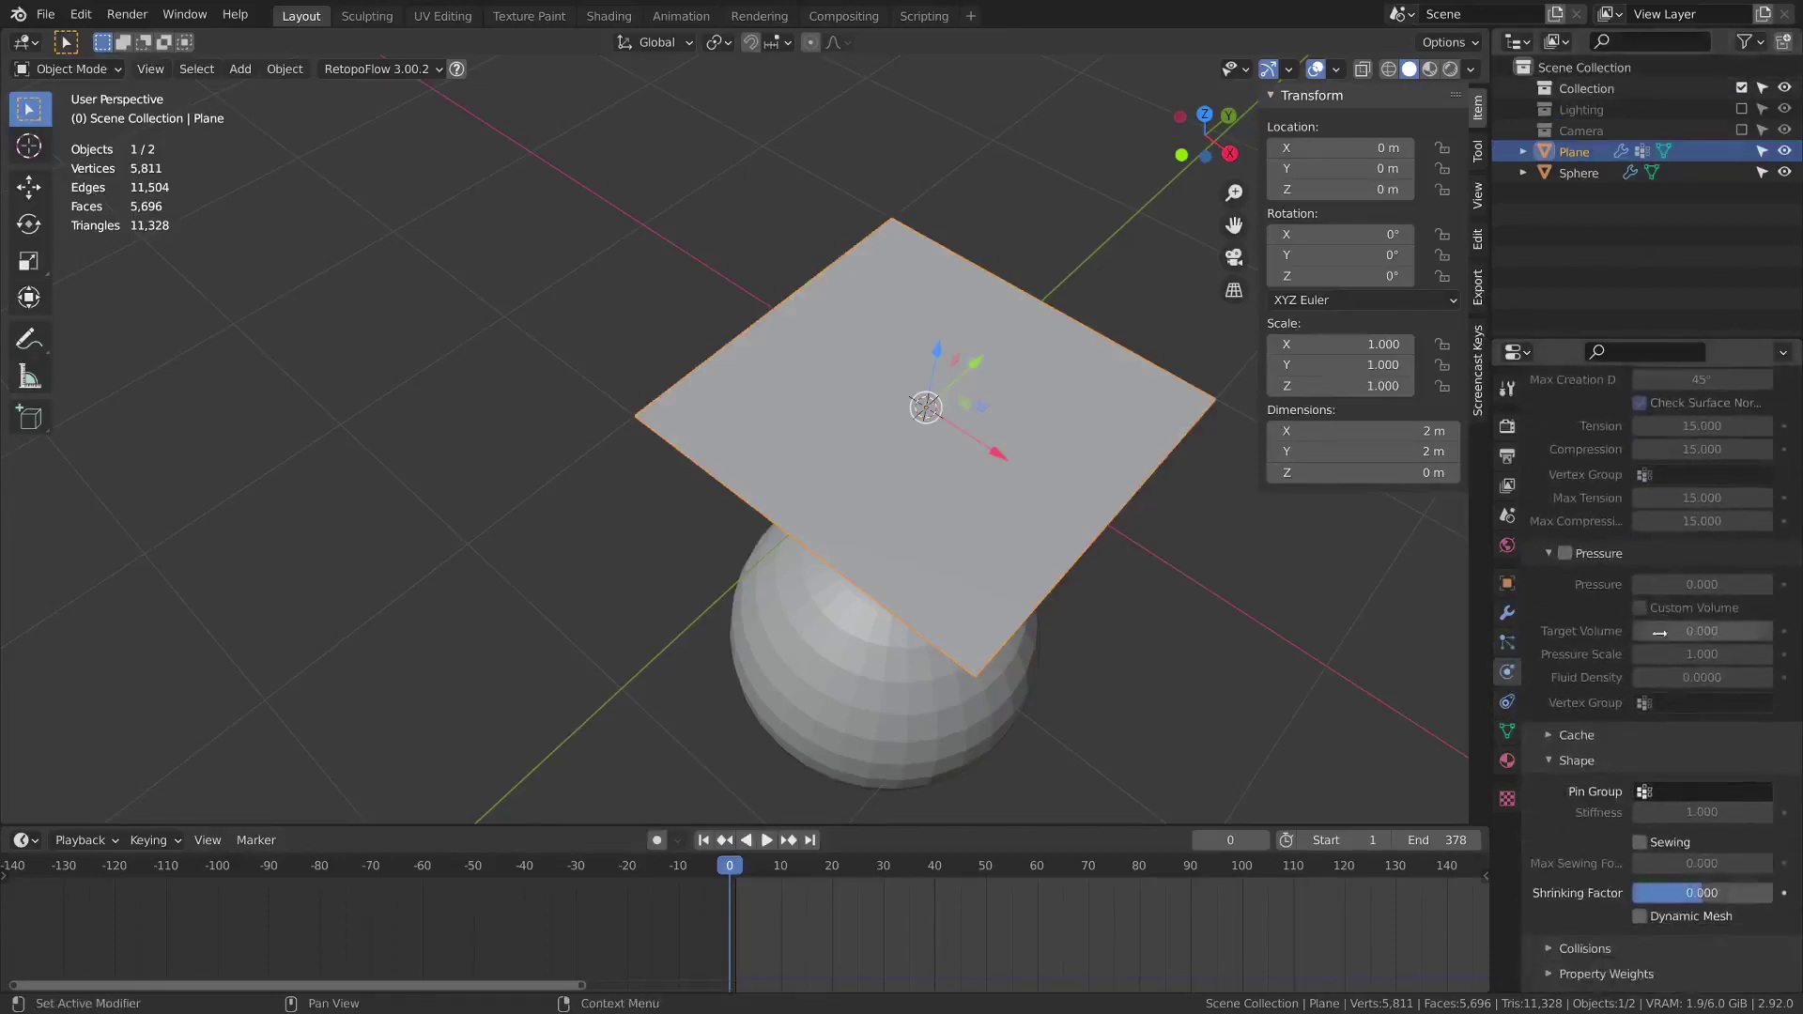
click(1691, 792)
click(1662, 572)
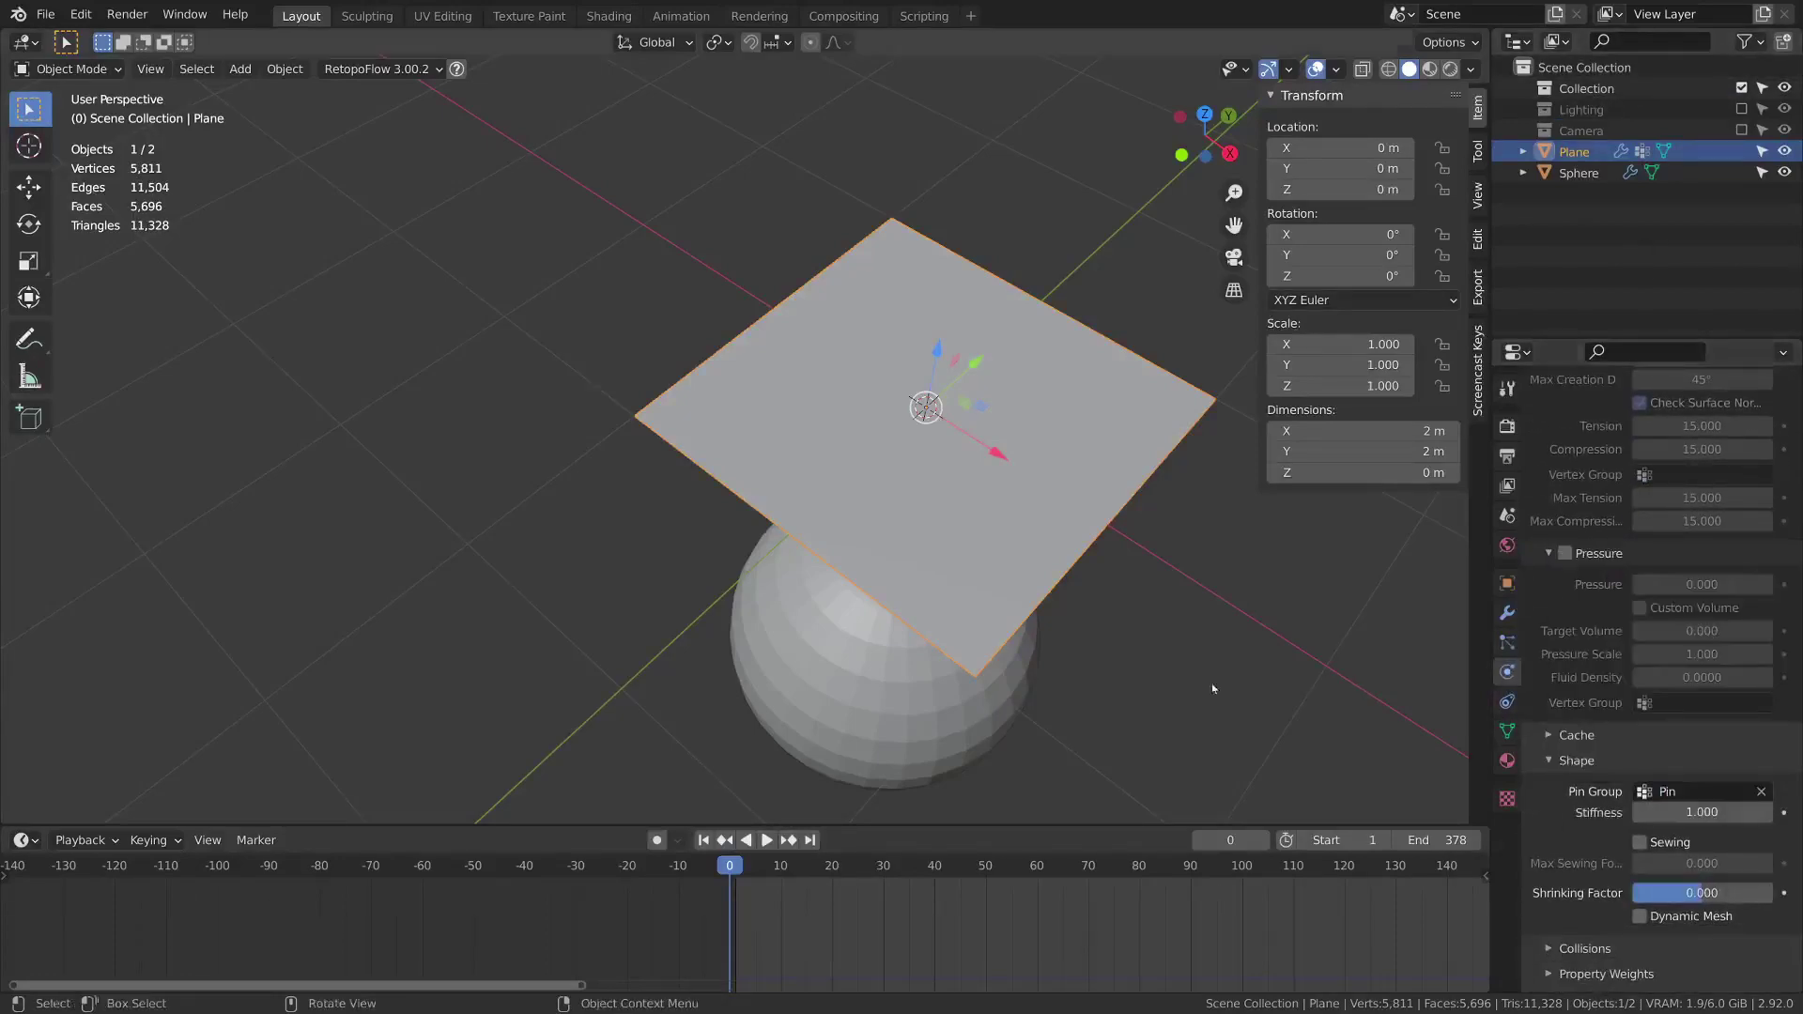
Play the simulation twice to examine how the cloth hangs from its pinned corners over the sphere
middle_drag(1212, 684, 757, 533)
key(space)
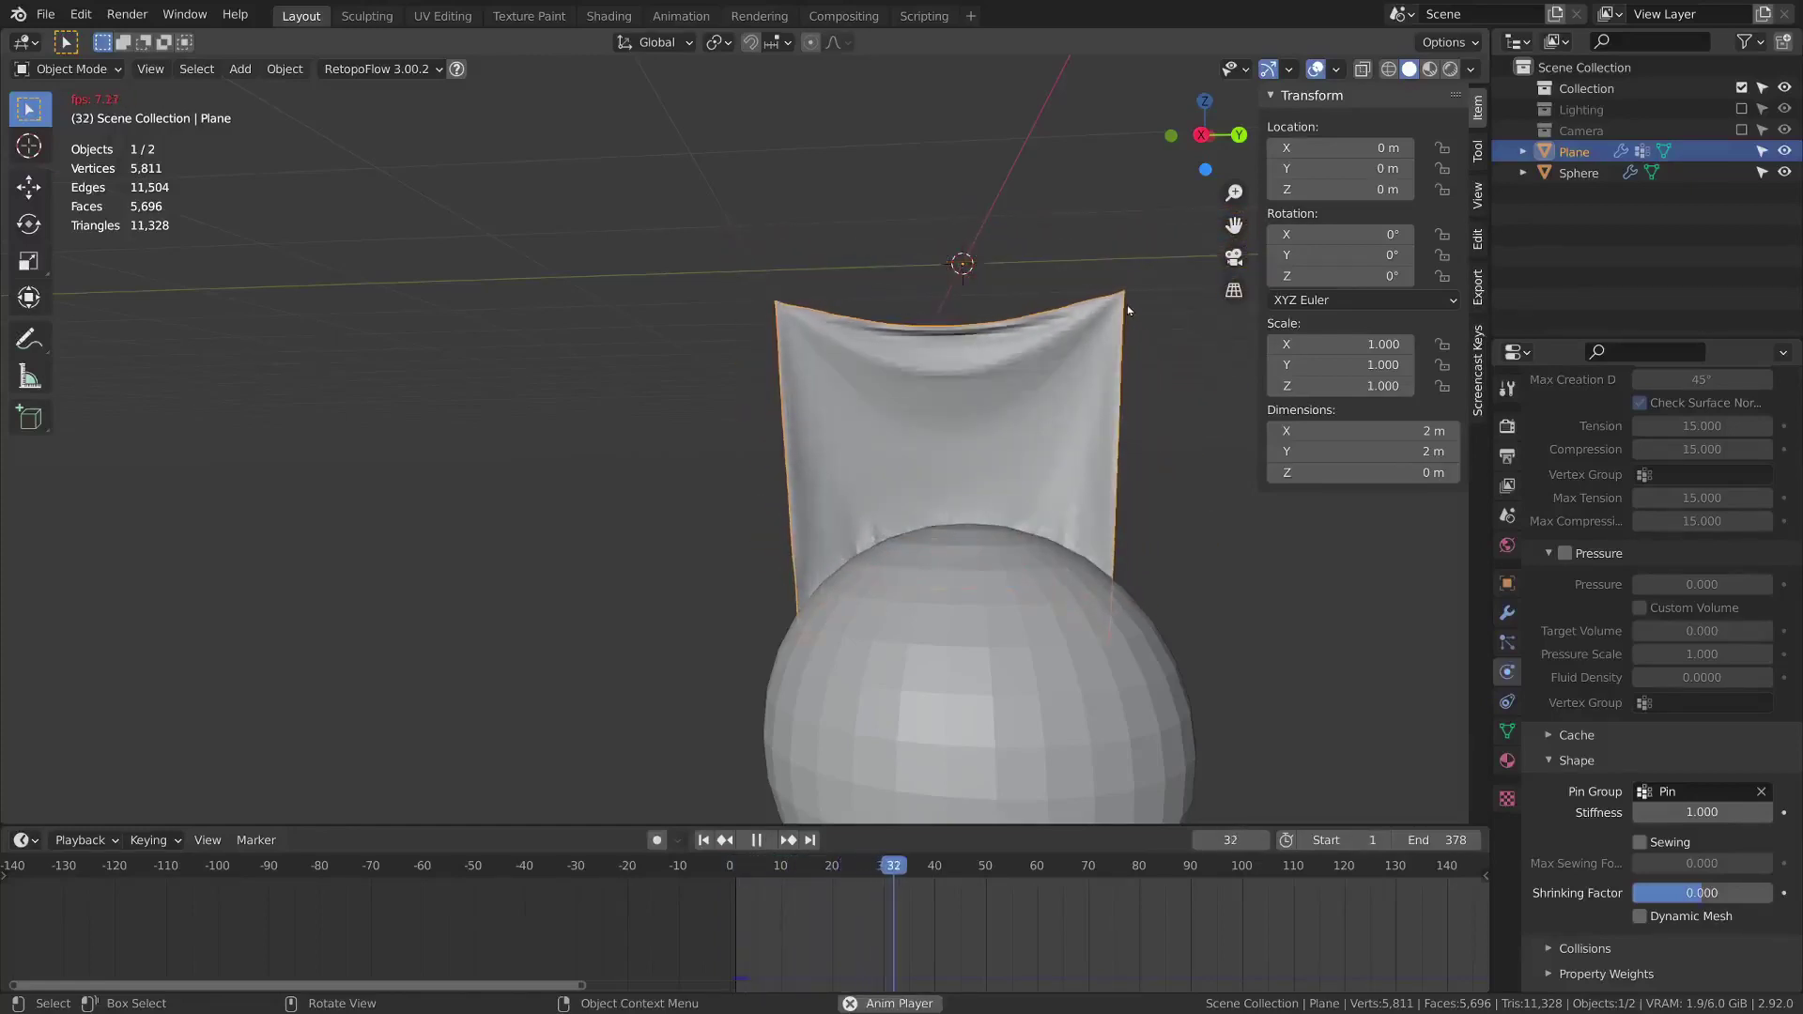
key(Escape)
key(space)
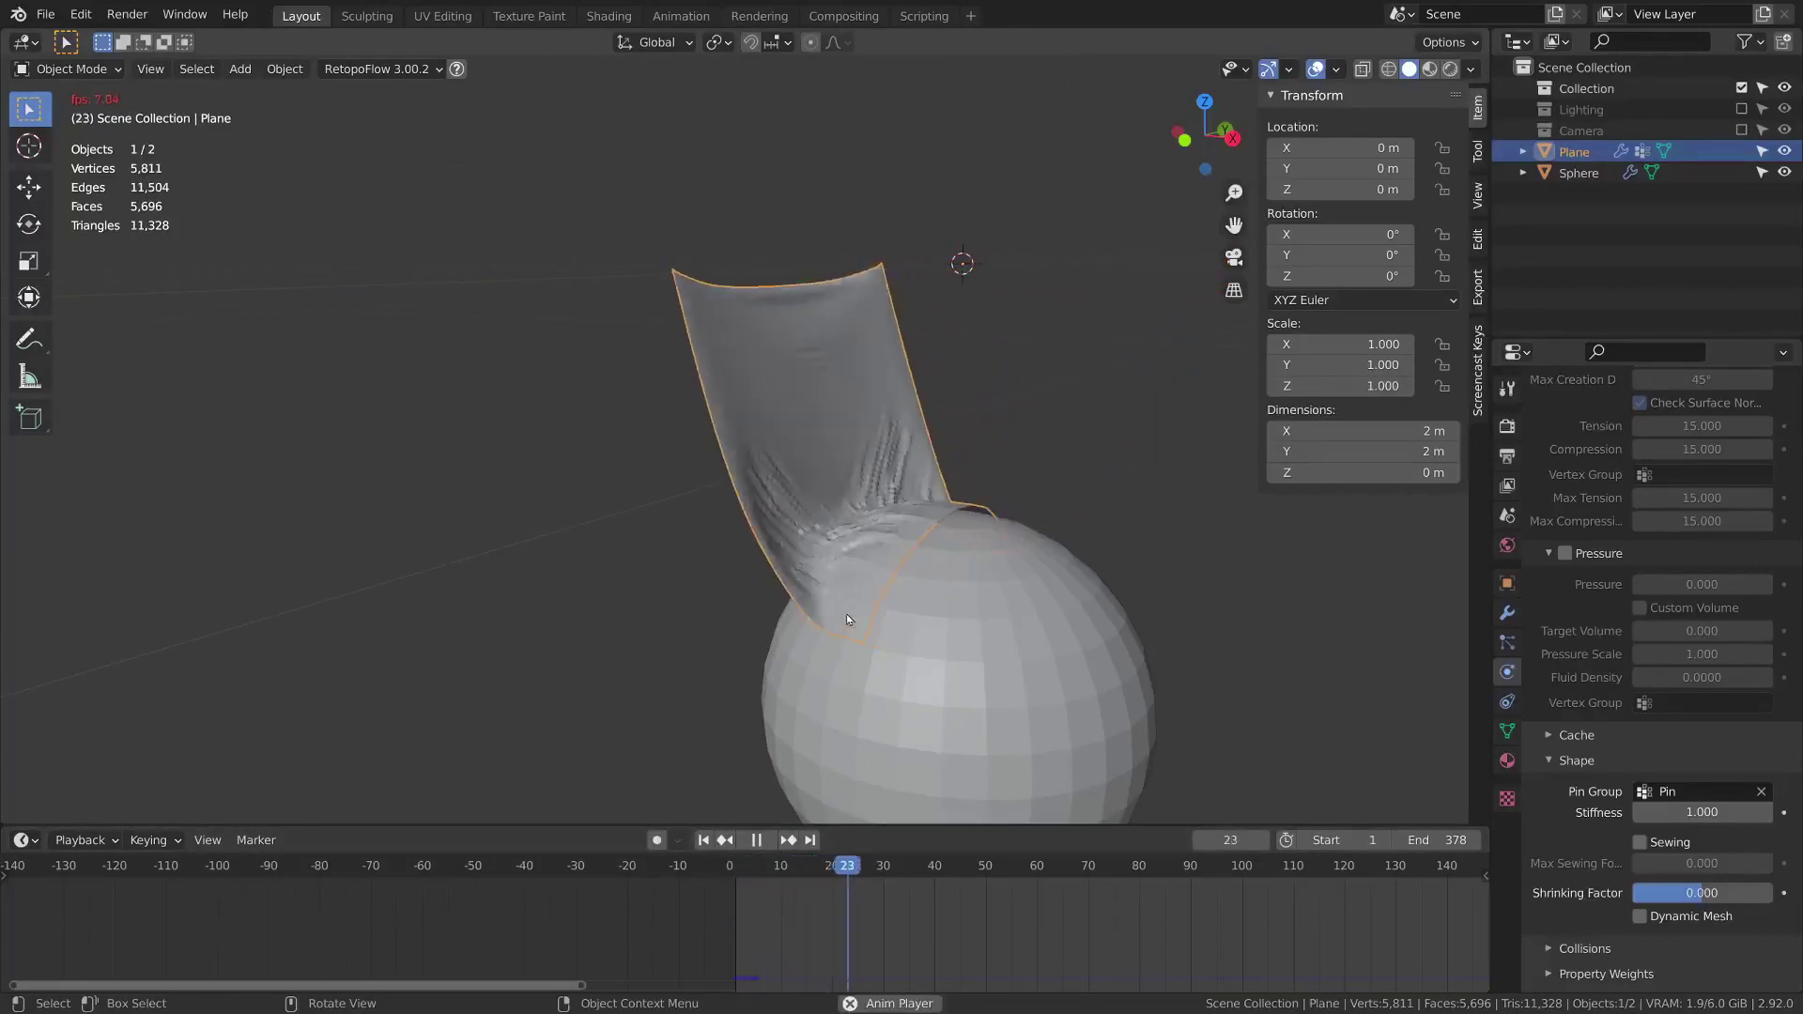
key(space)
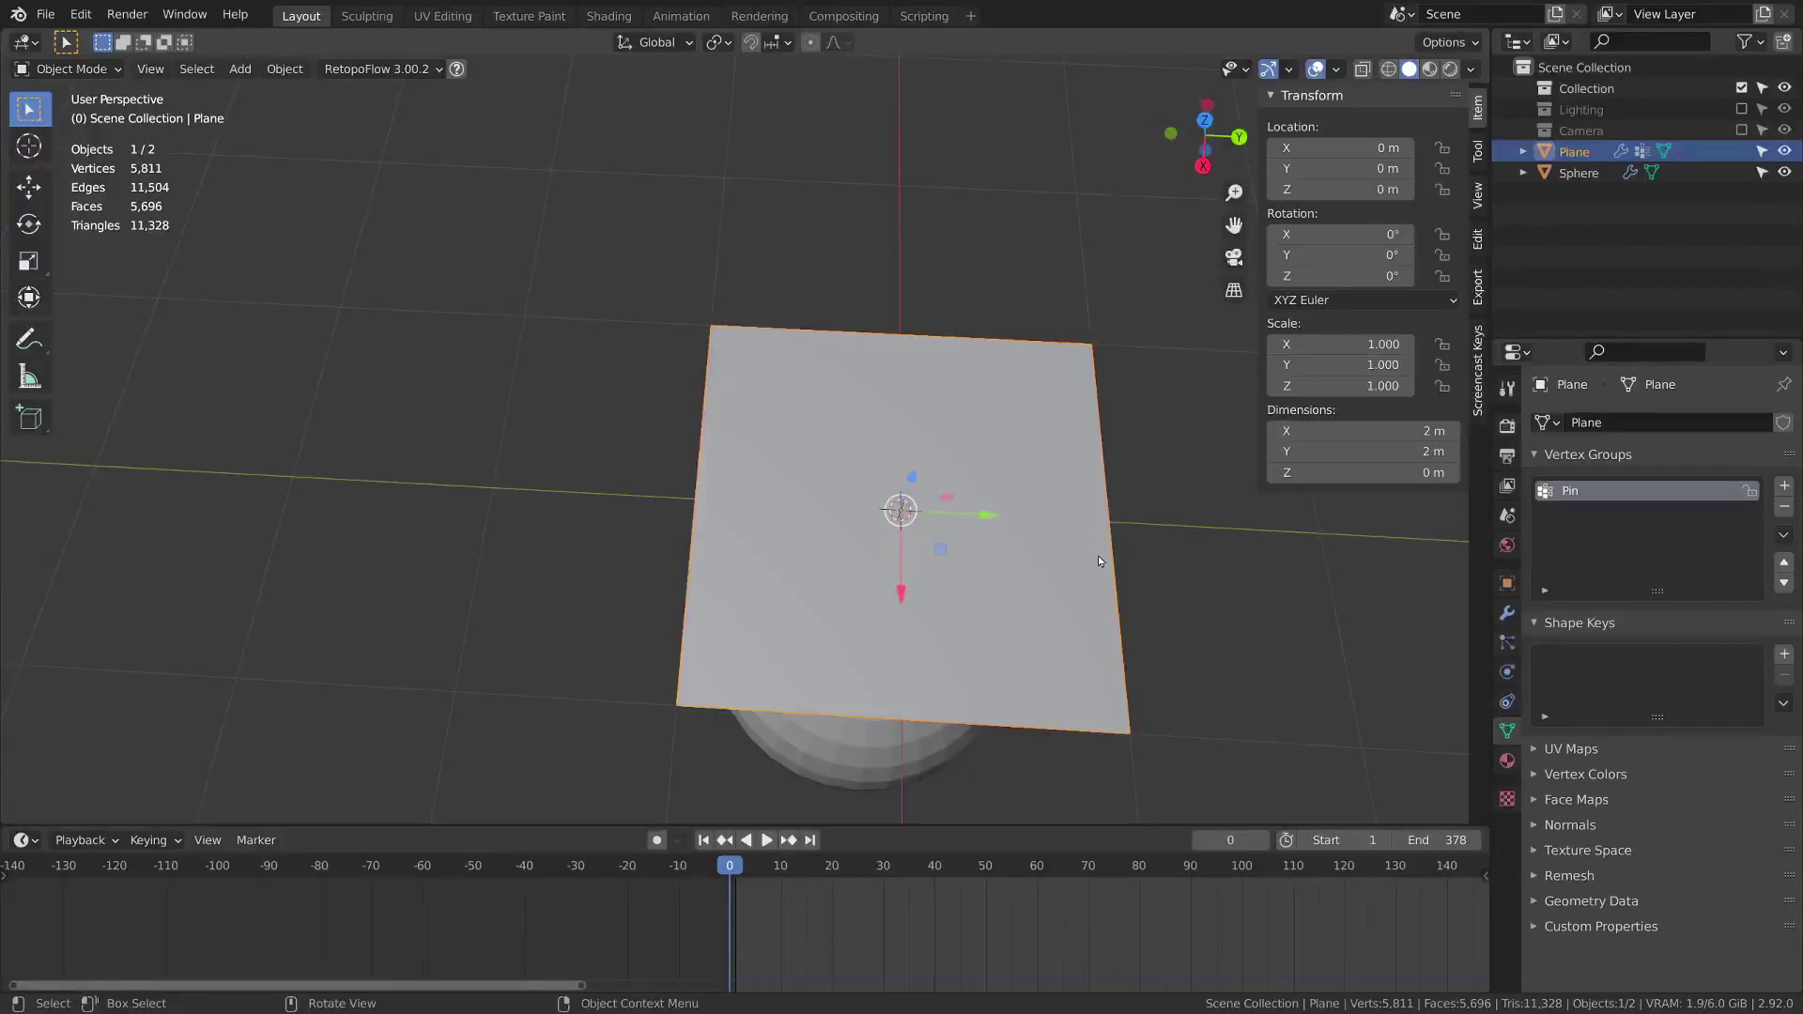
Add Basis and Key 1 shape keys to the plane, and scale the pinned corners together by about 0.36 in Key 1
click(1786, 654)
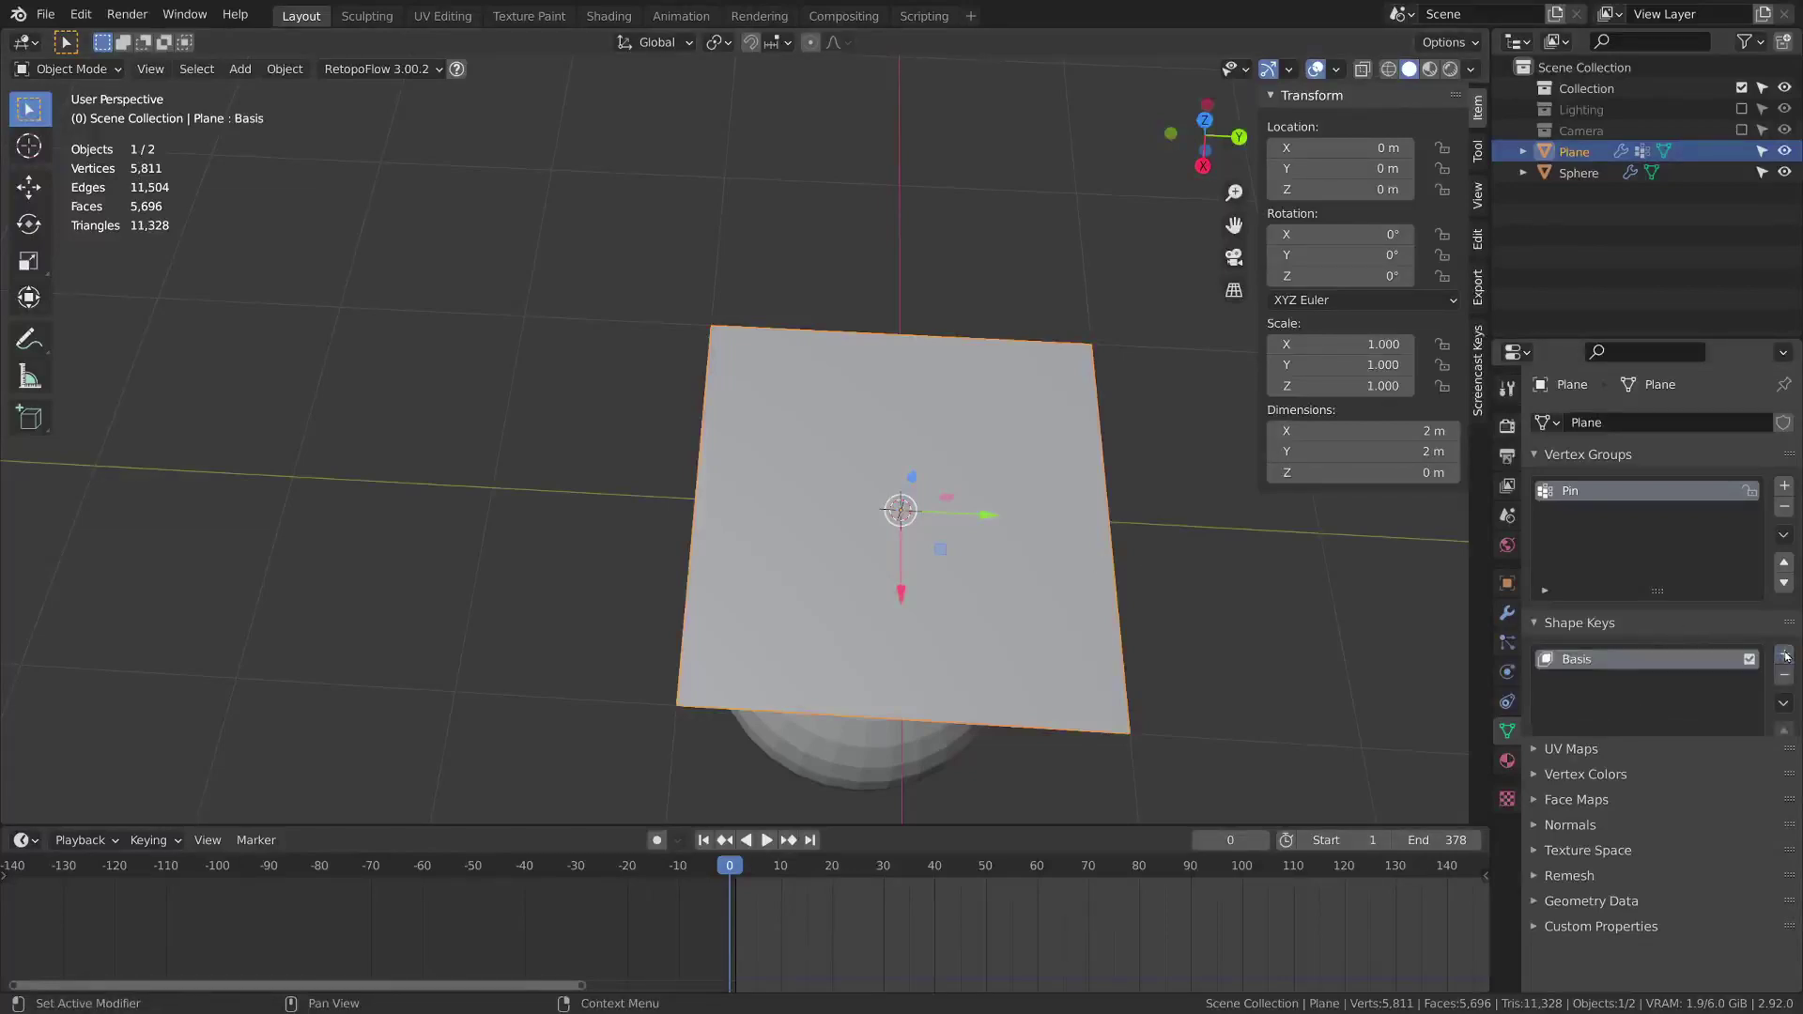
click(1785, 655)
key(Tab)
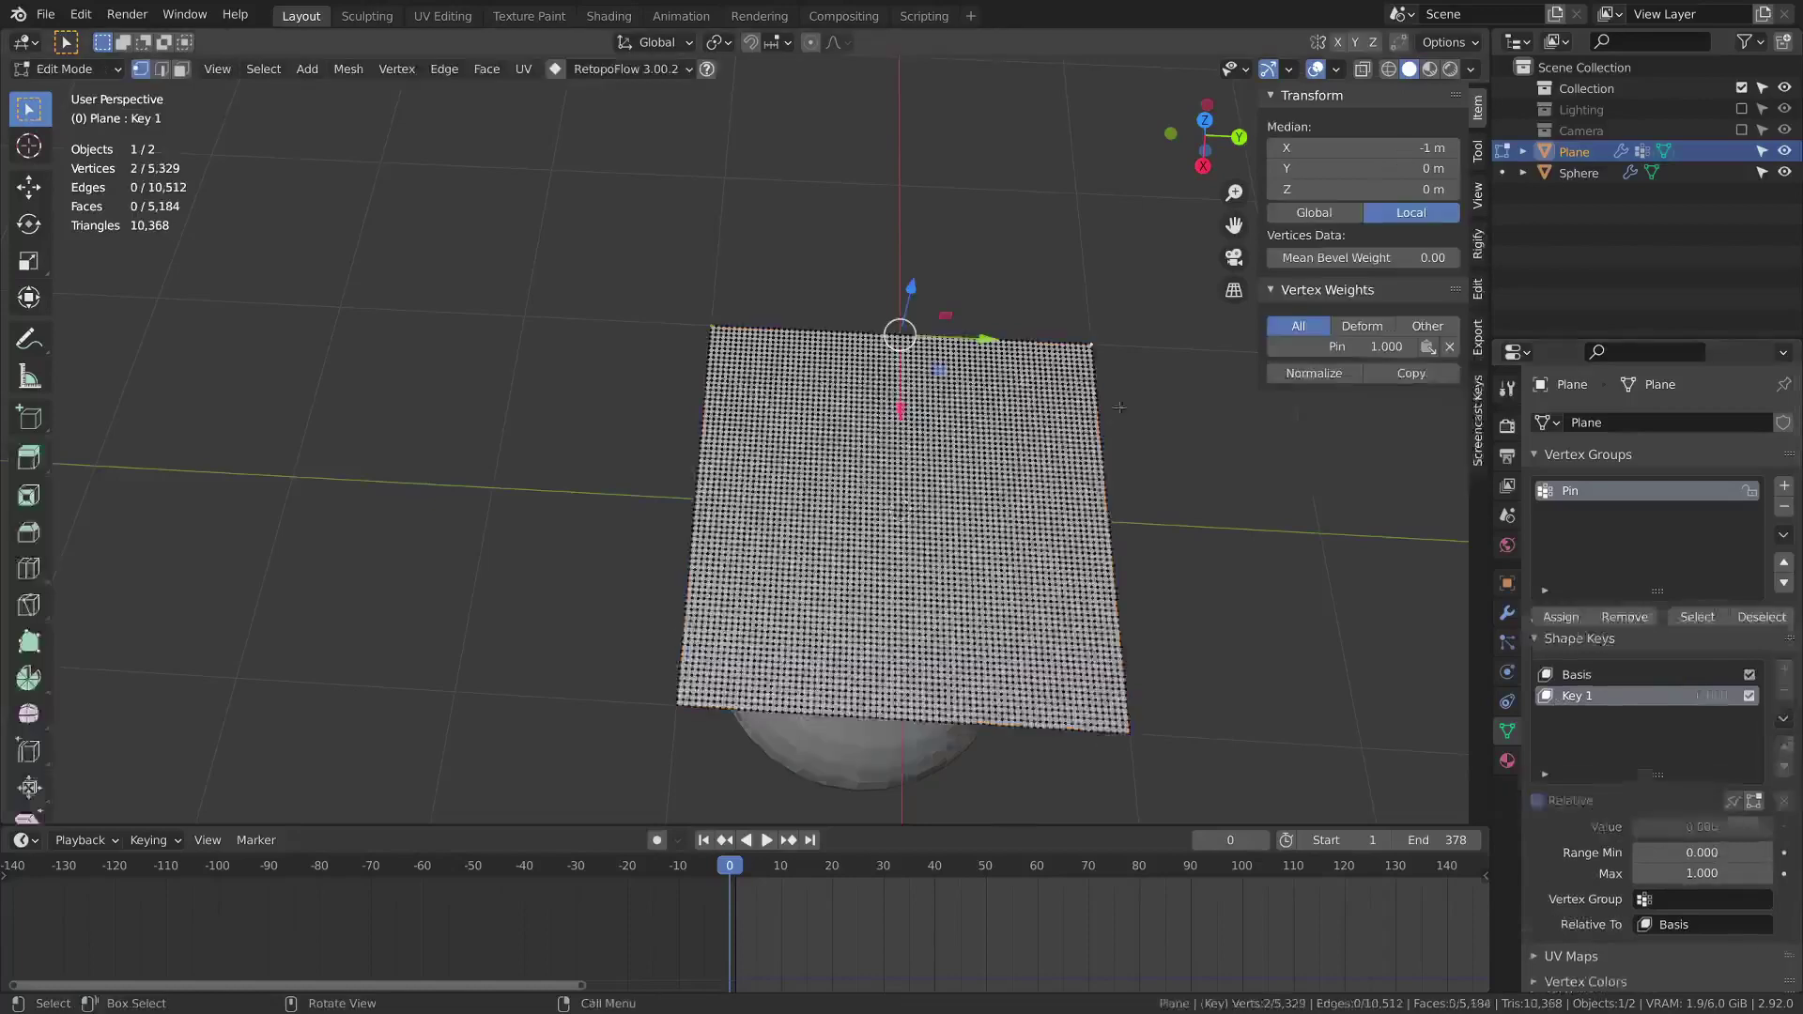
key(s)
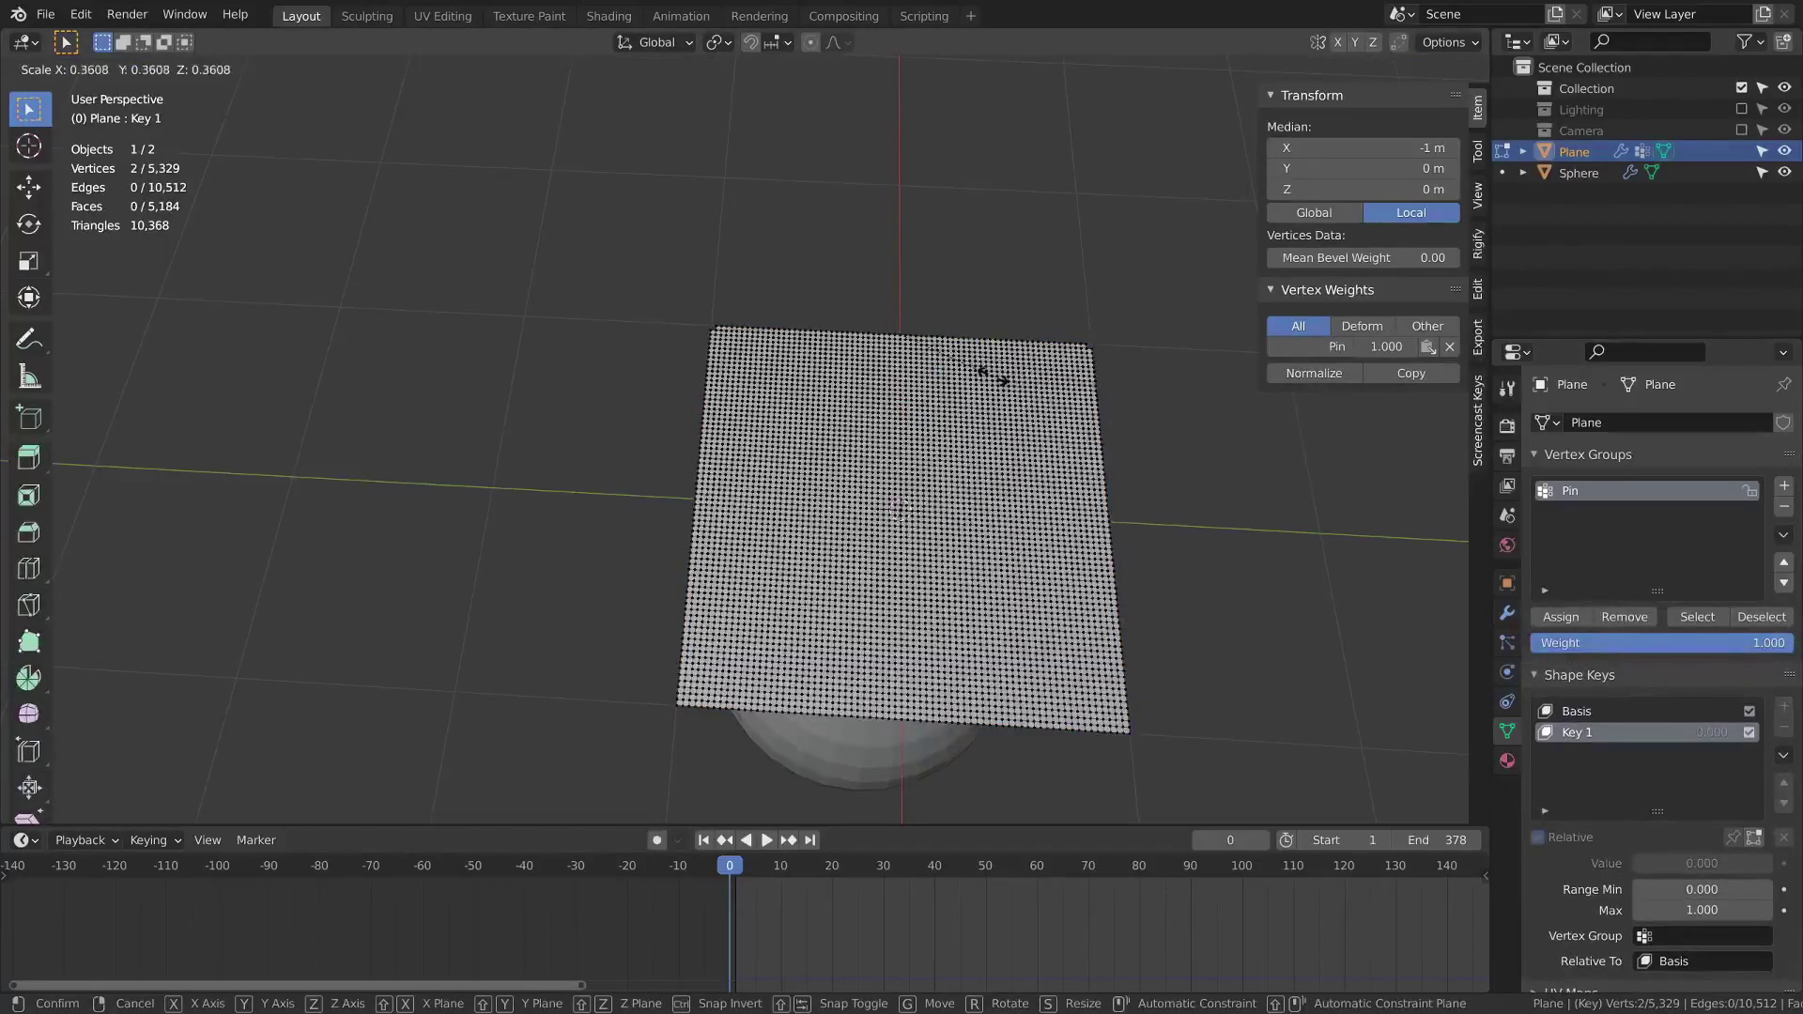
click(993, 376)
key(Tab)
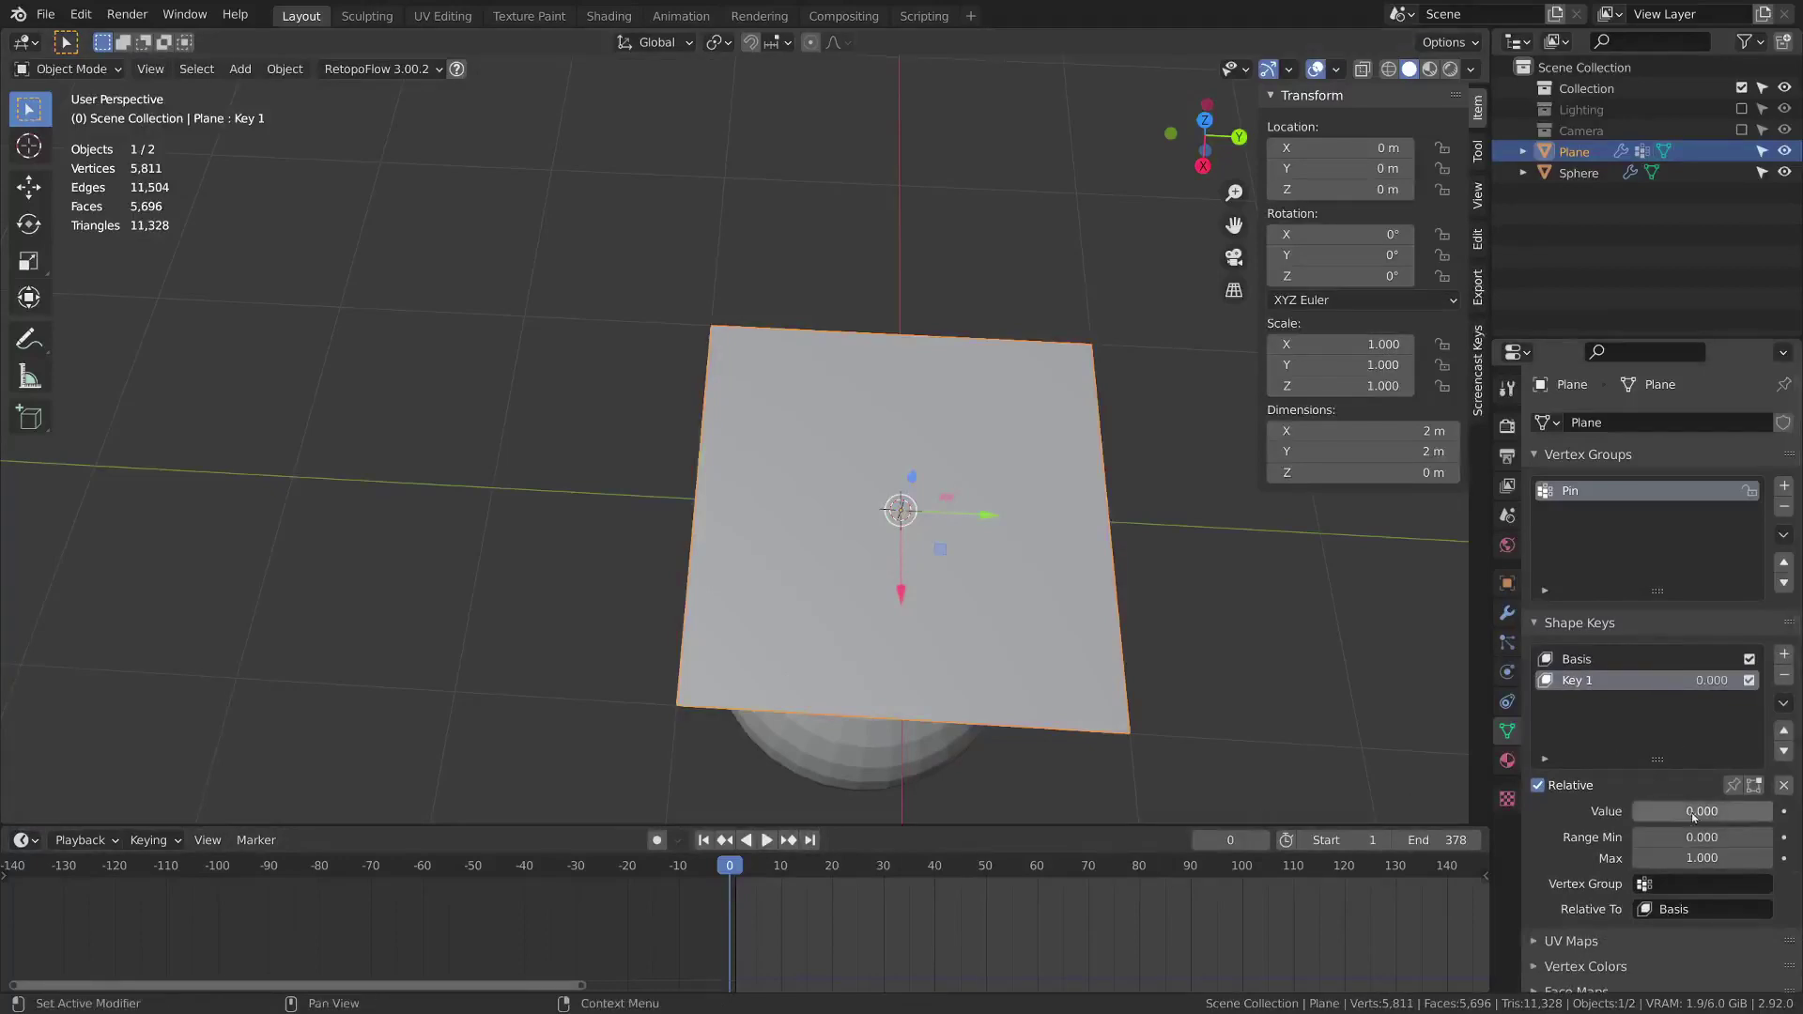
Keyframe Key 1's value of 0.000 at frame 0, and move the timeline to about frame 32
key(i)
drag(902, 874, 894, 873)
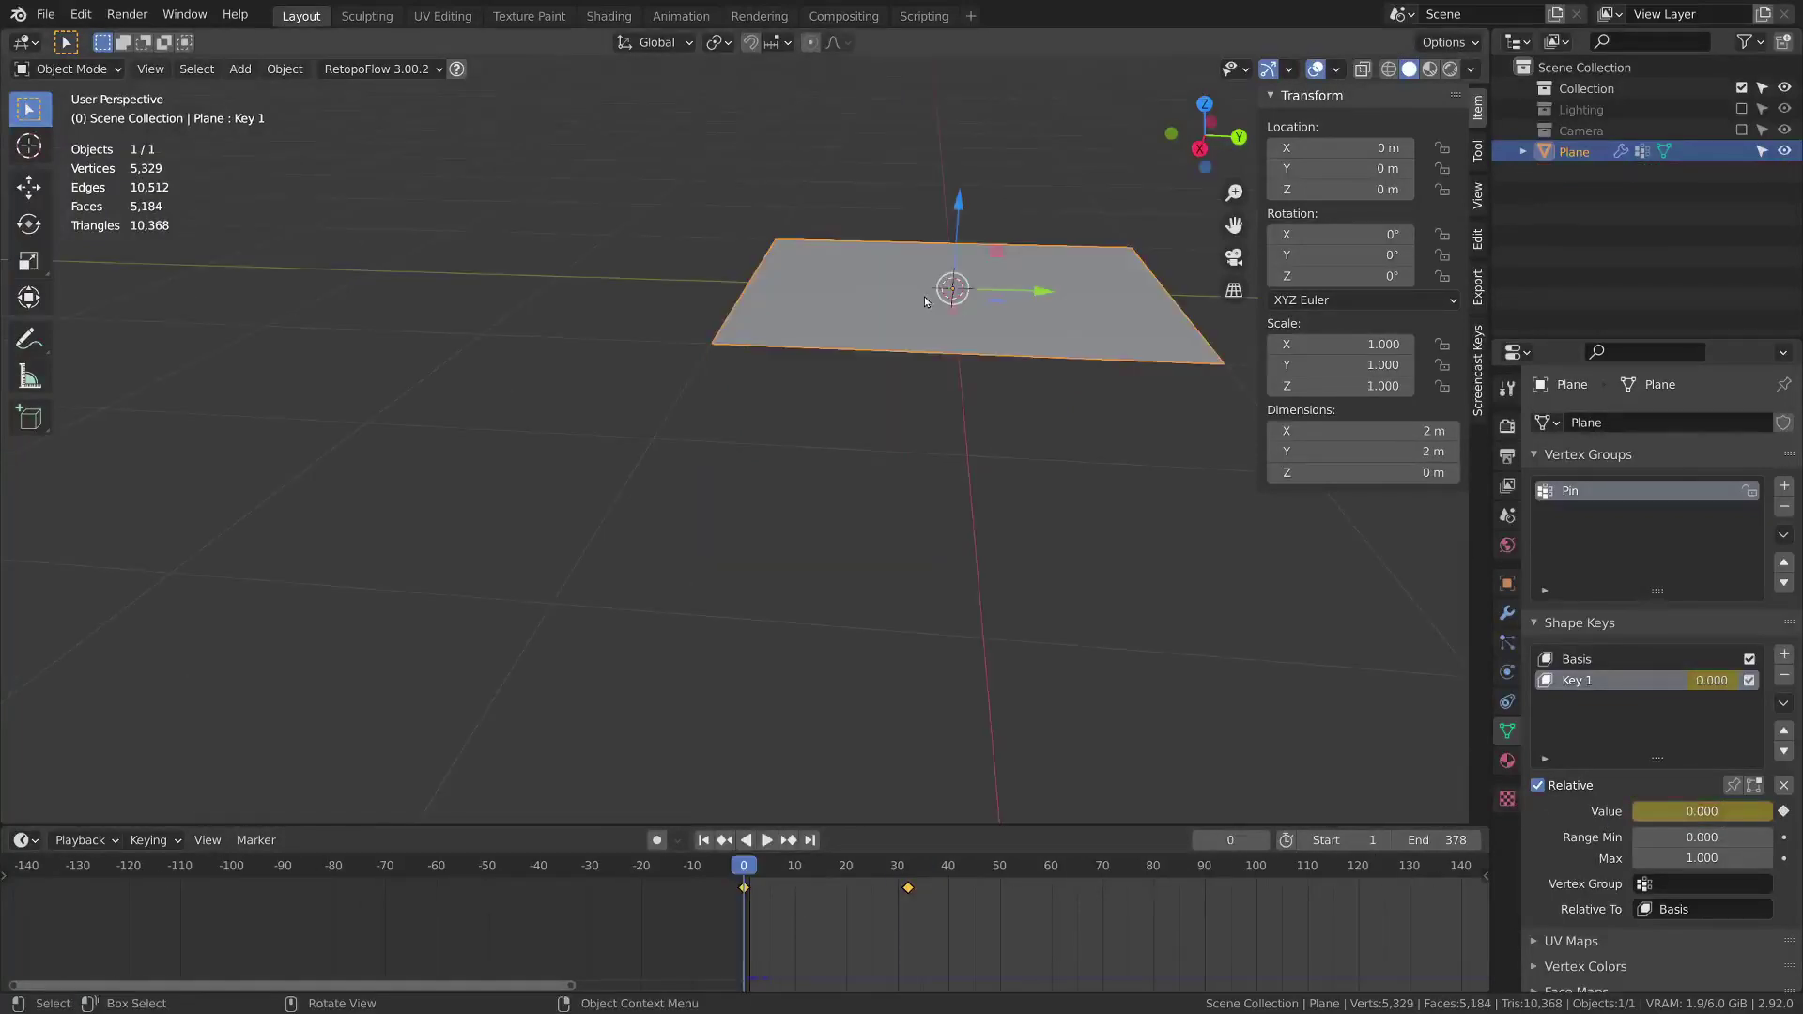
Play the simulation to examine how the cloth follows the shape-key animation of its pinned corners
key(space)
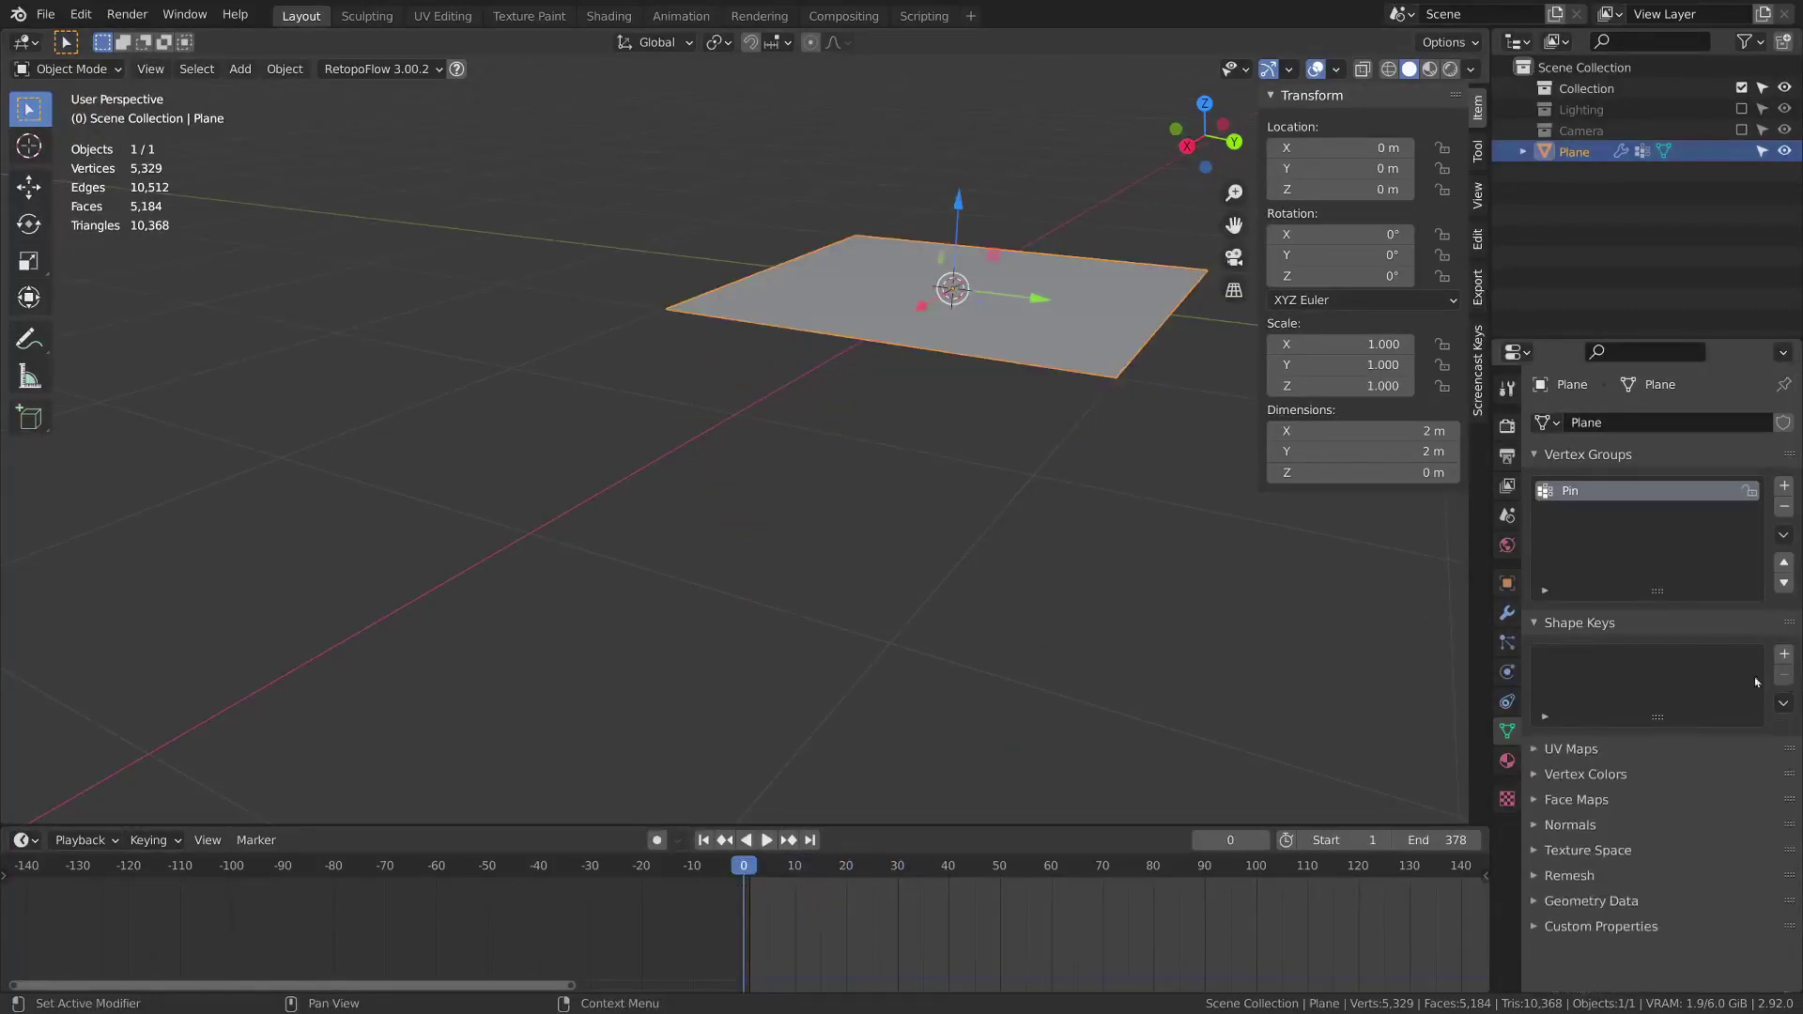
Hook each of the plane's two pinned corner vertices to its own new Empty object
middle_drag(876, 368, 875, 349)
key(Tab)
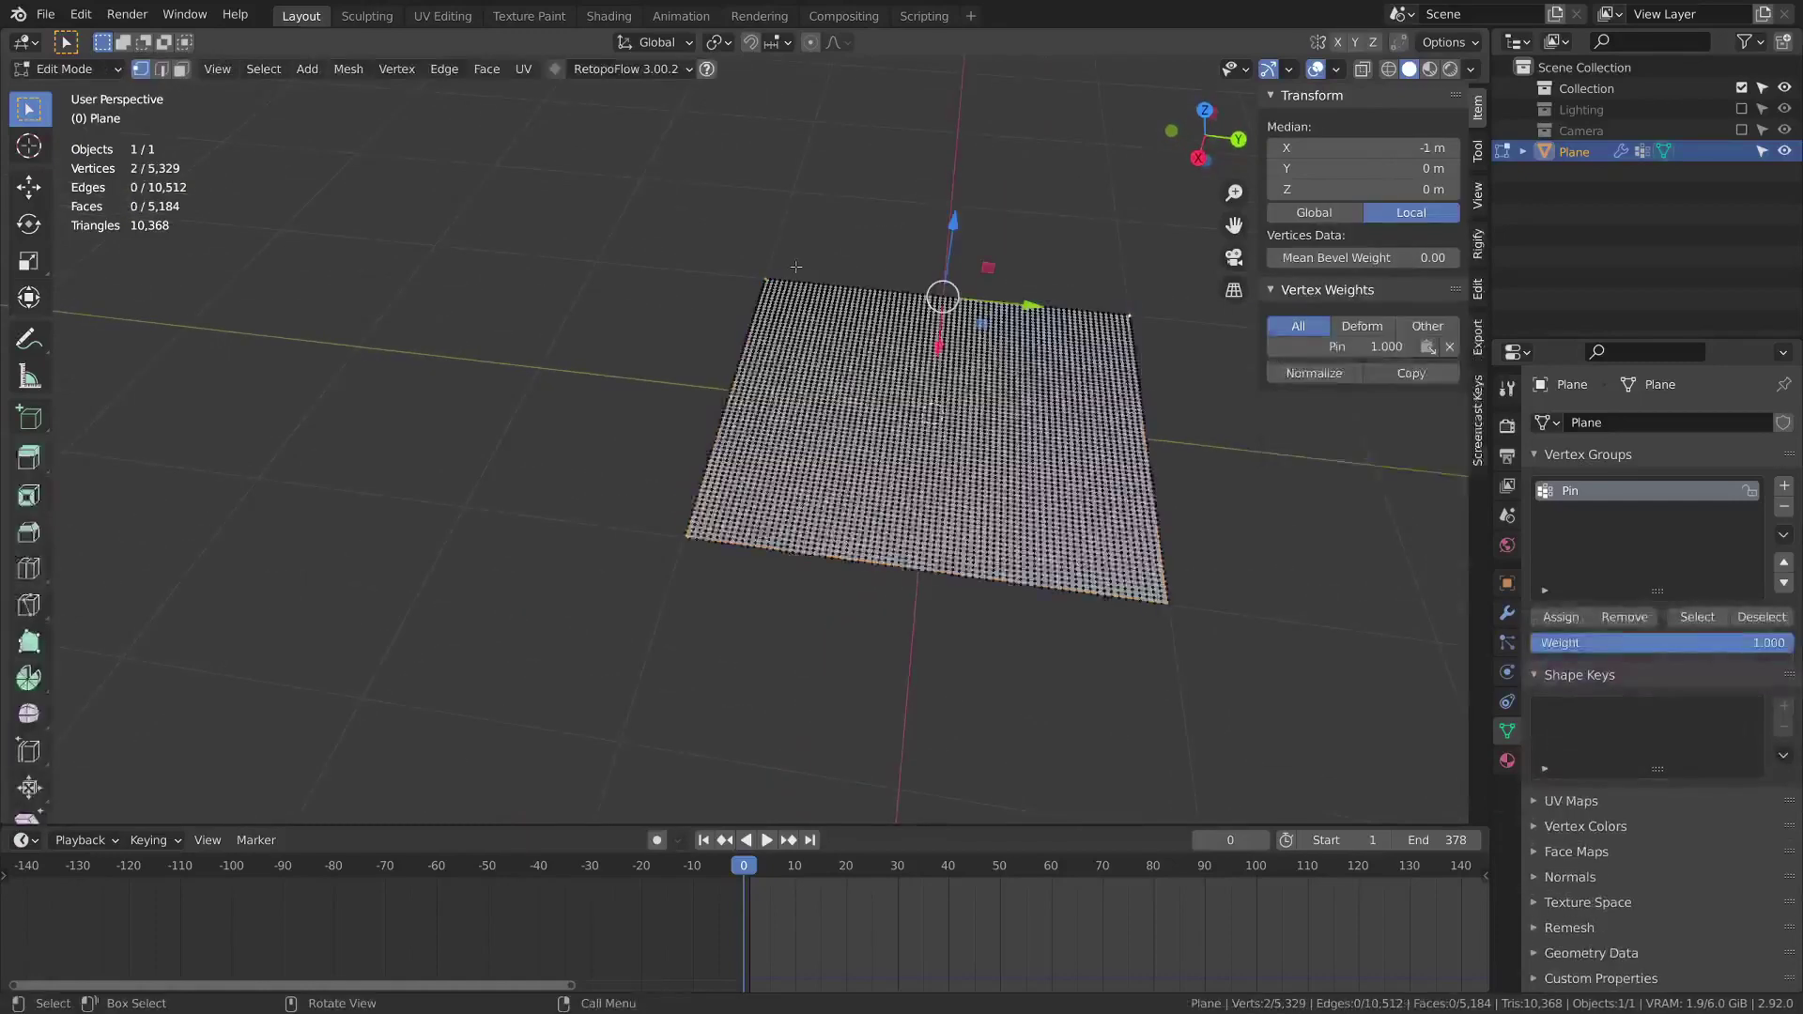
click(795, 267)
click(764, 278)
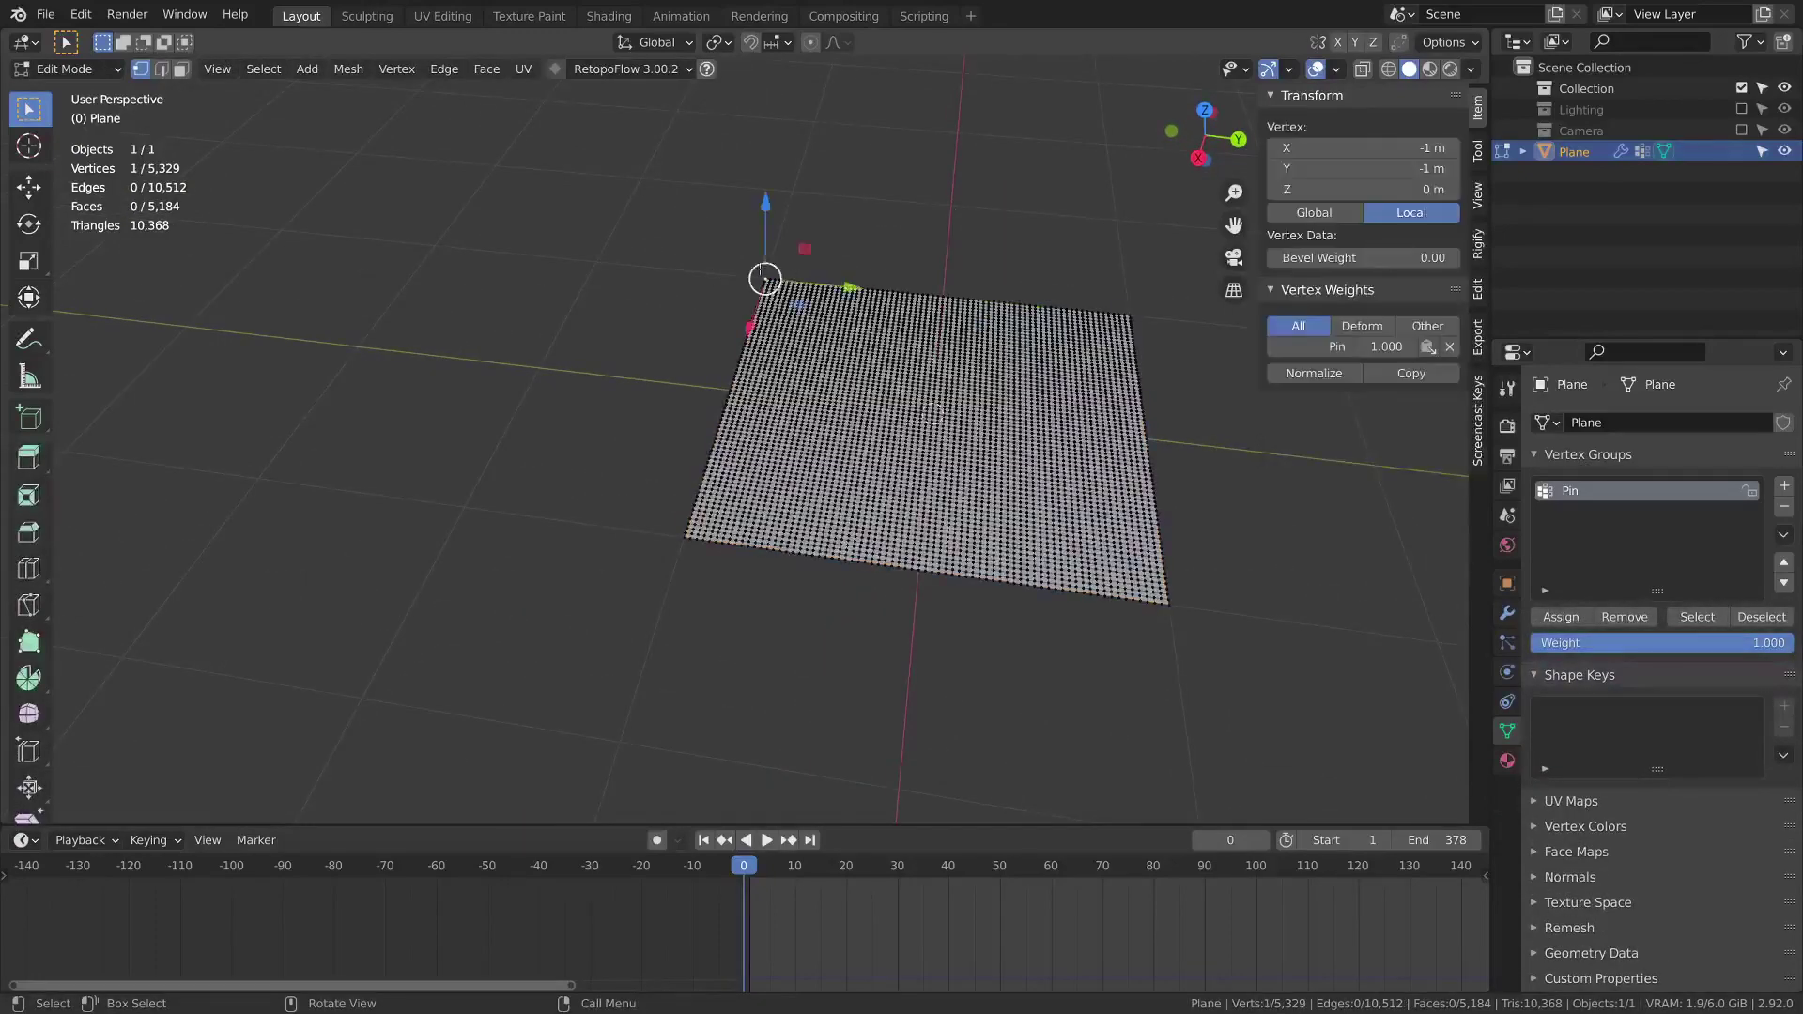
key(ctrl+h)
click(864, 242)
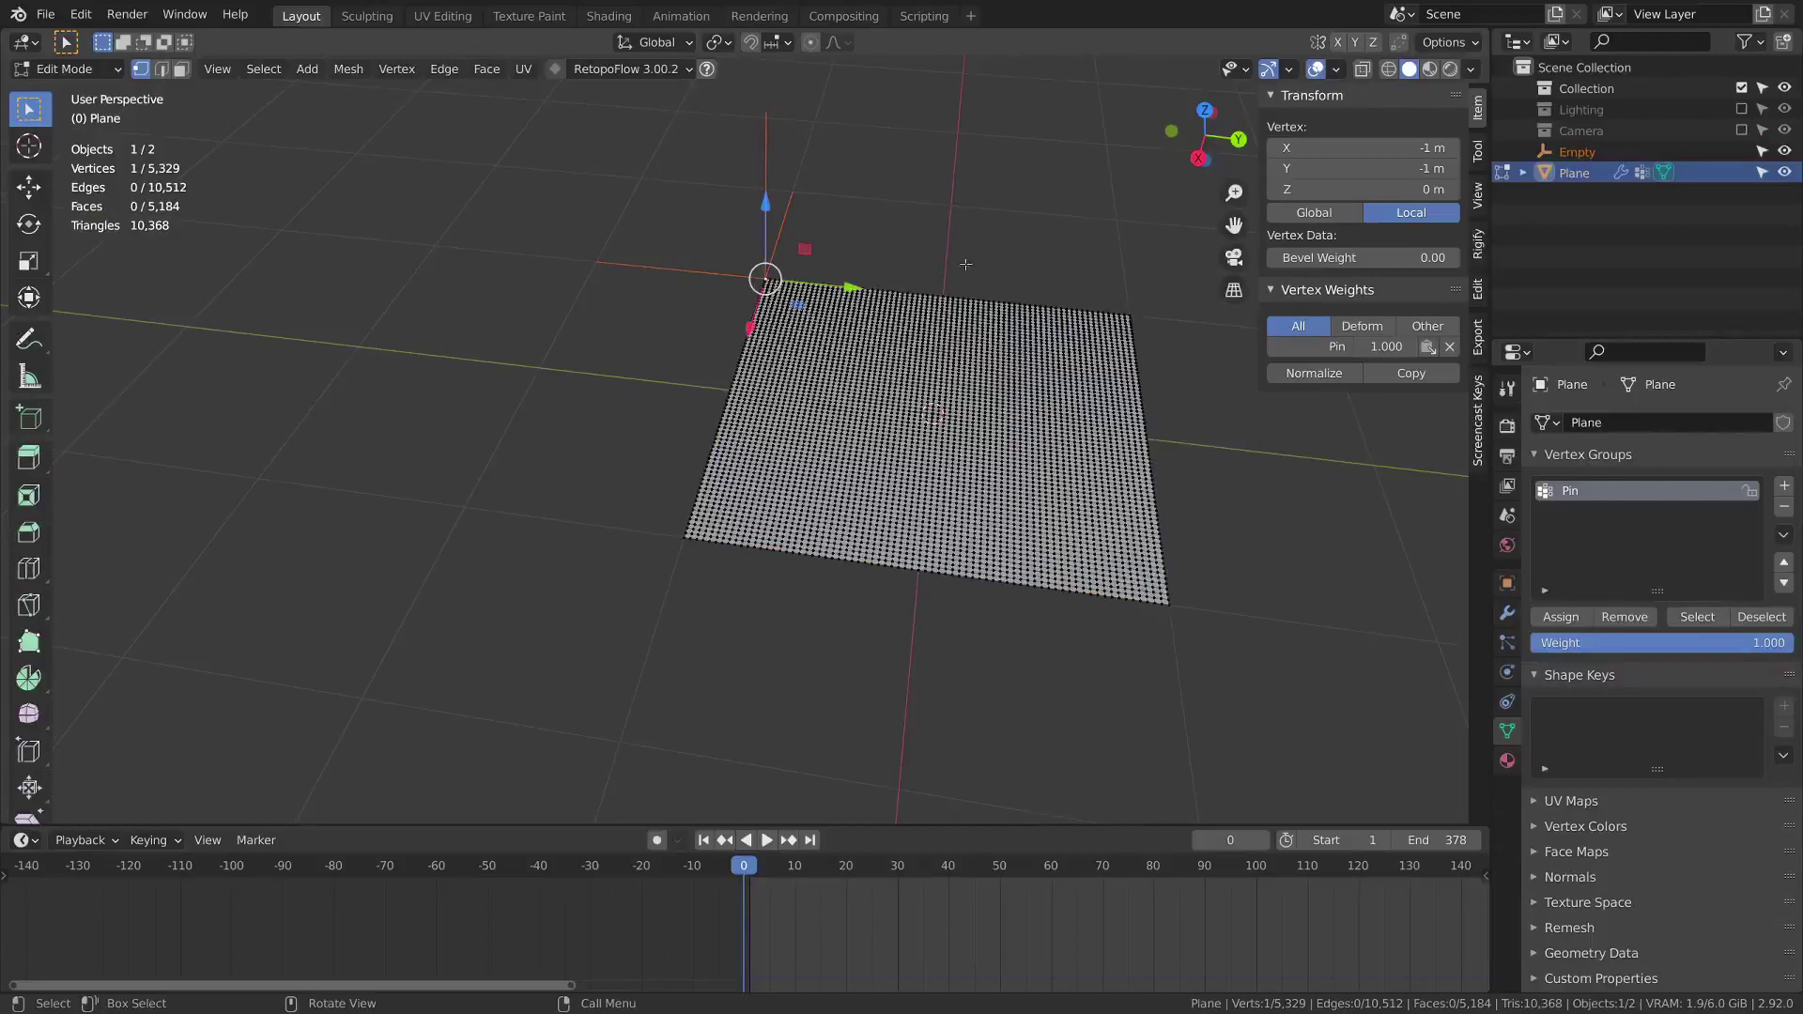
click(1134, 319)
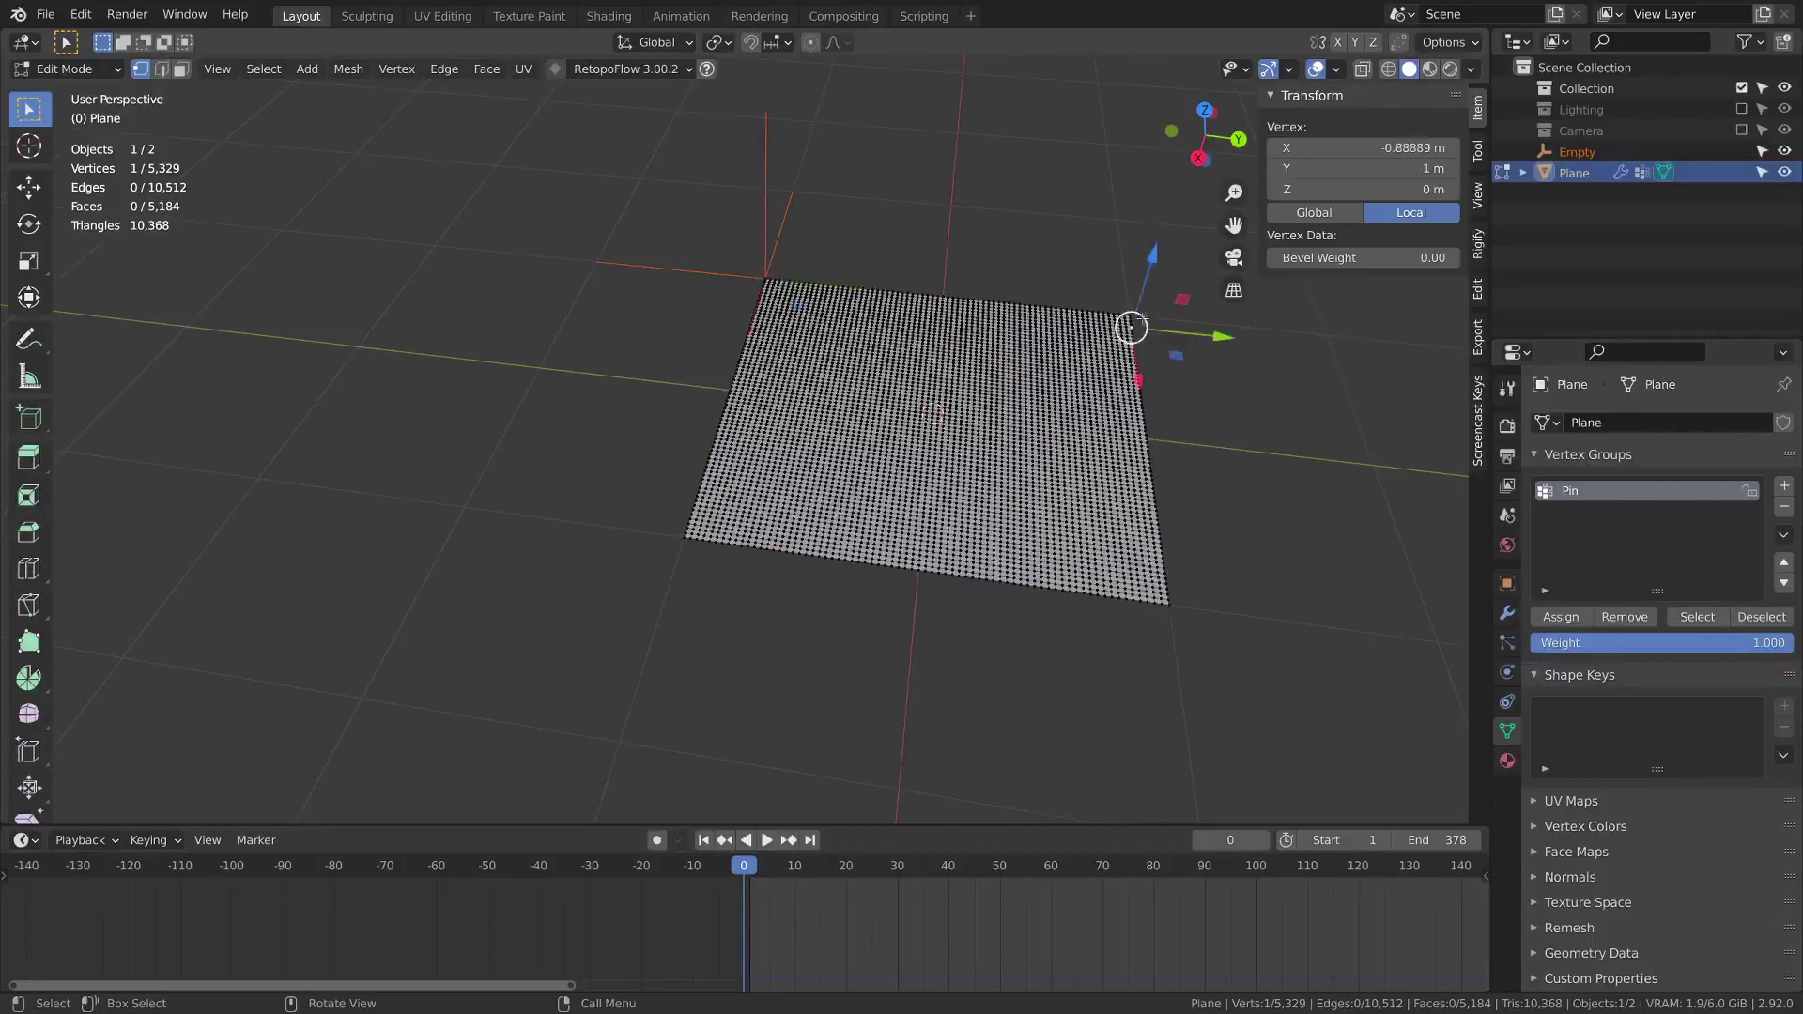
key(ctrl+h)
click(1211, 281)
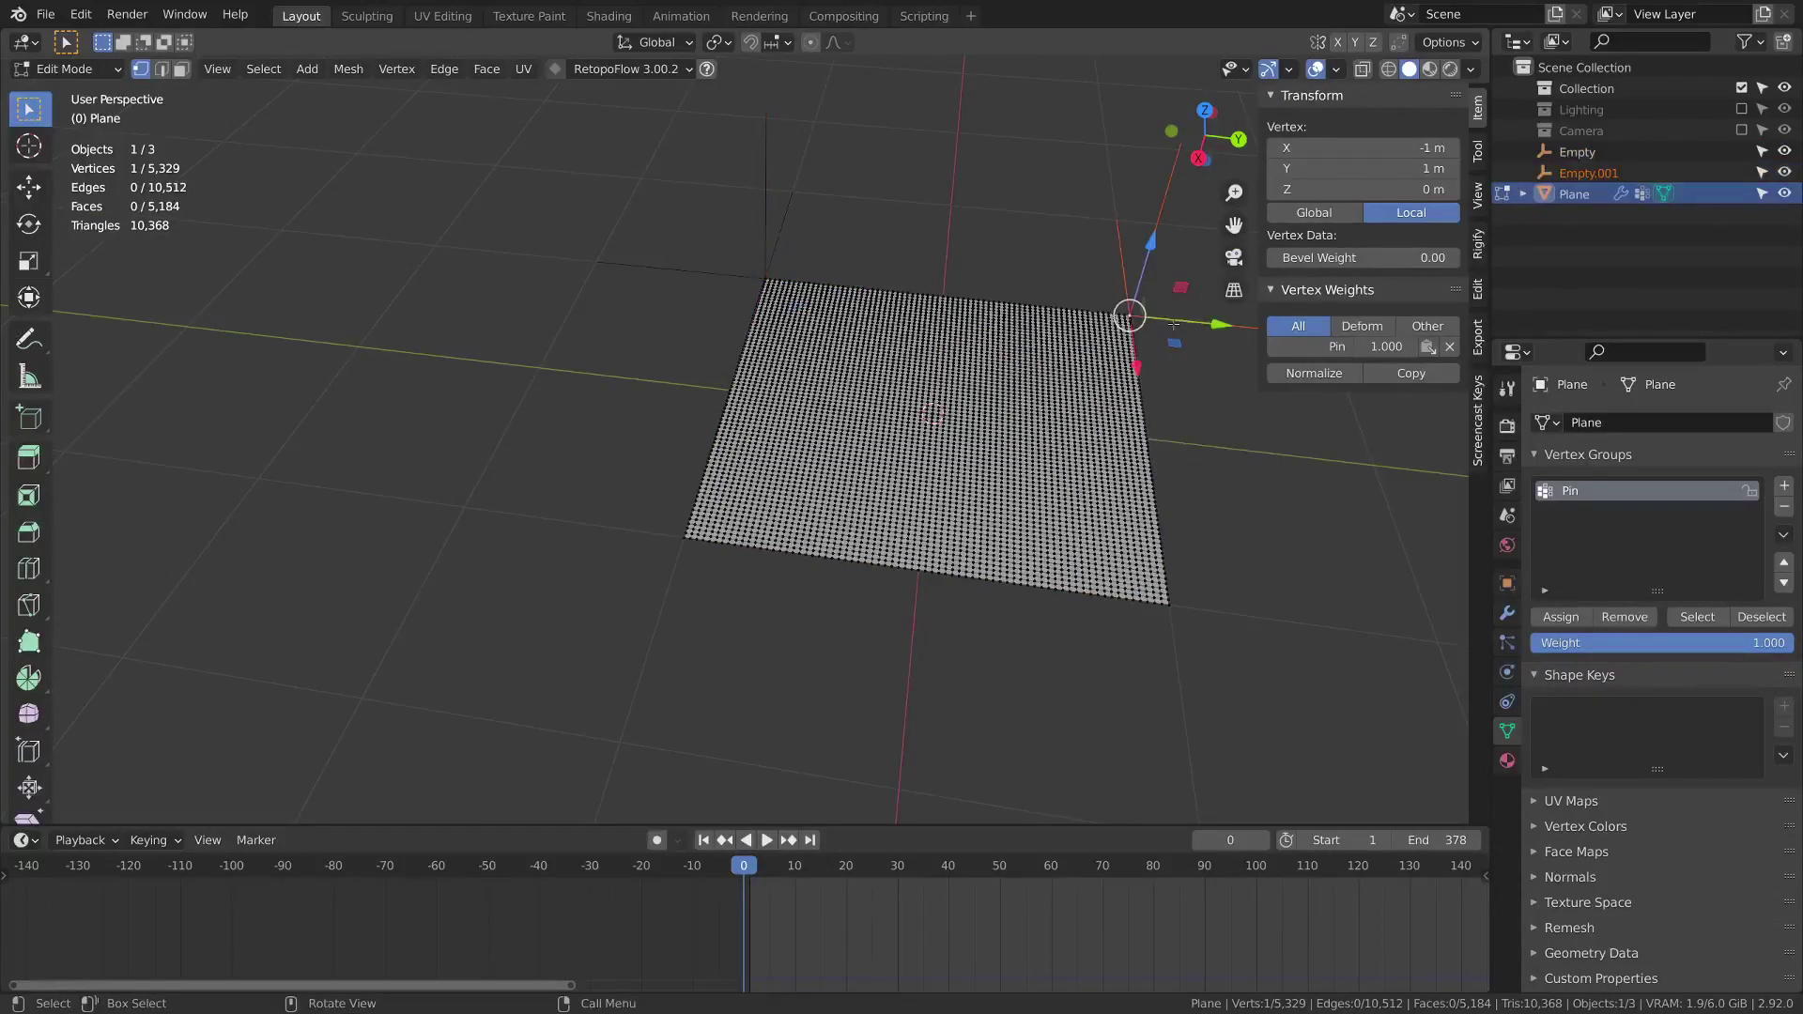
key(Tab)
Move both Hook modifiers above the Cloth modifier in the plane's modifier stack
click(1508, 612)
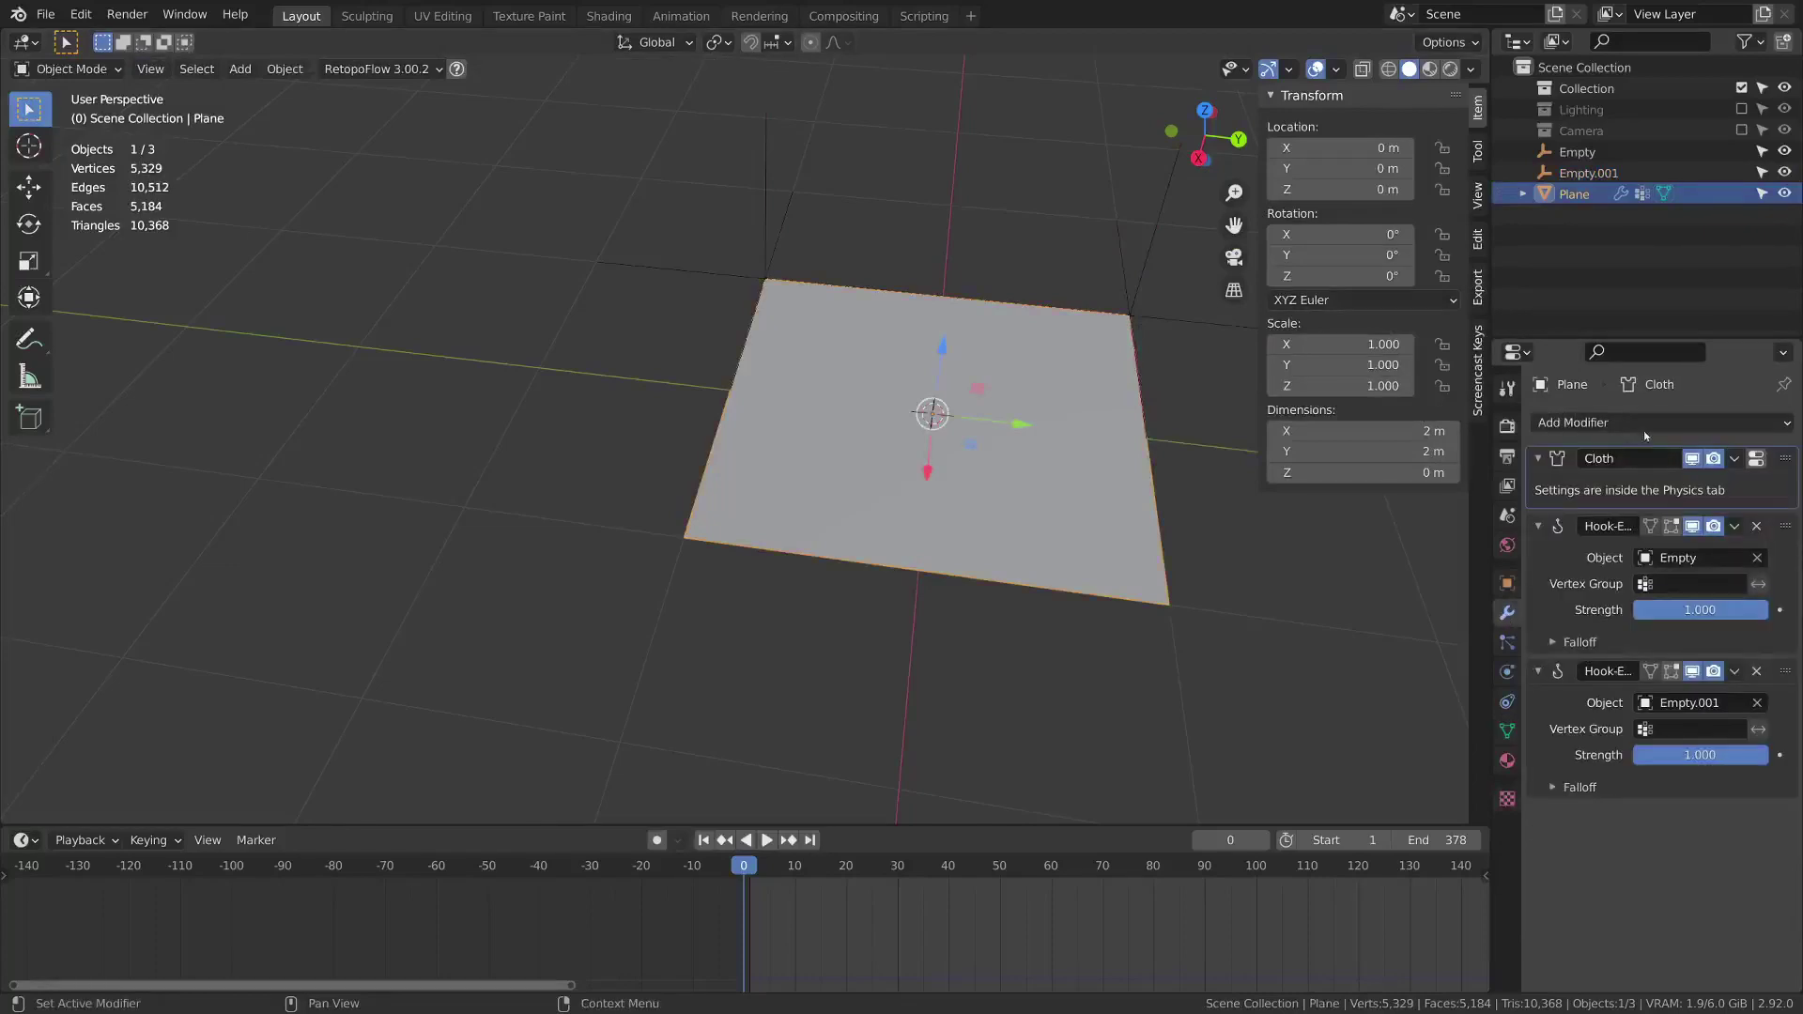
drag(1786, 526, 1785, 460)
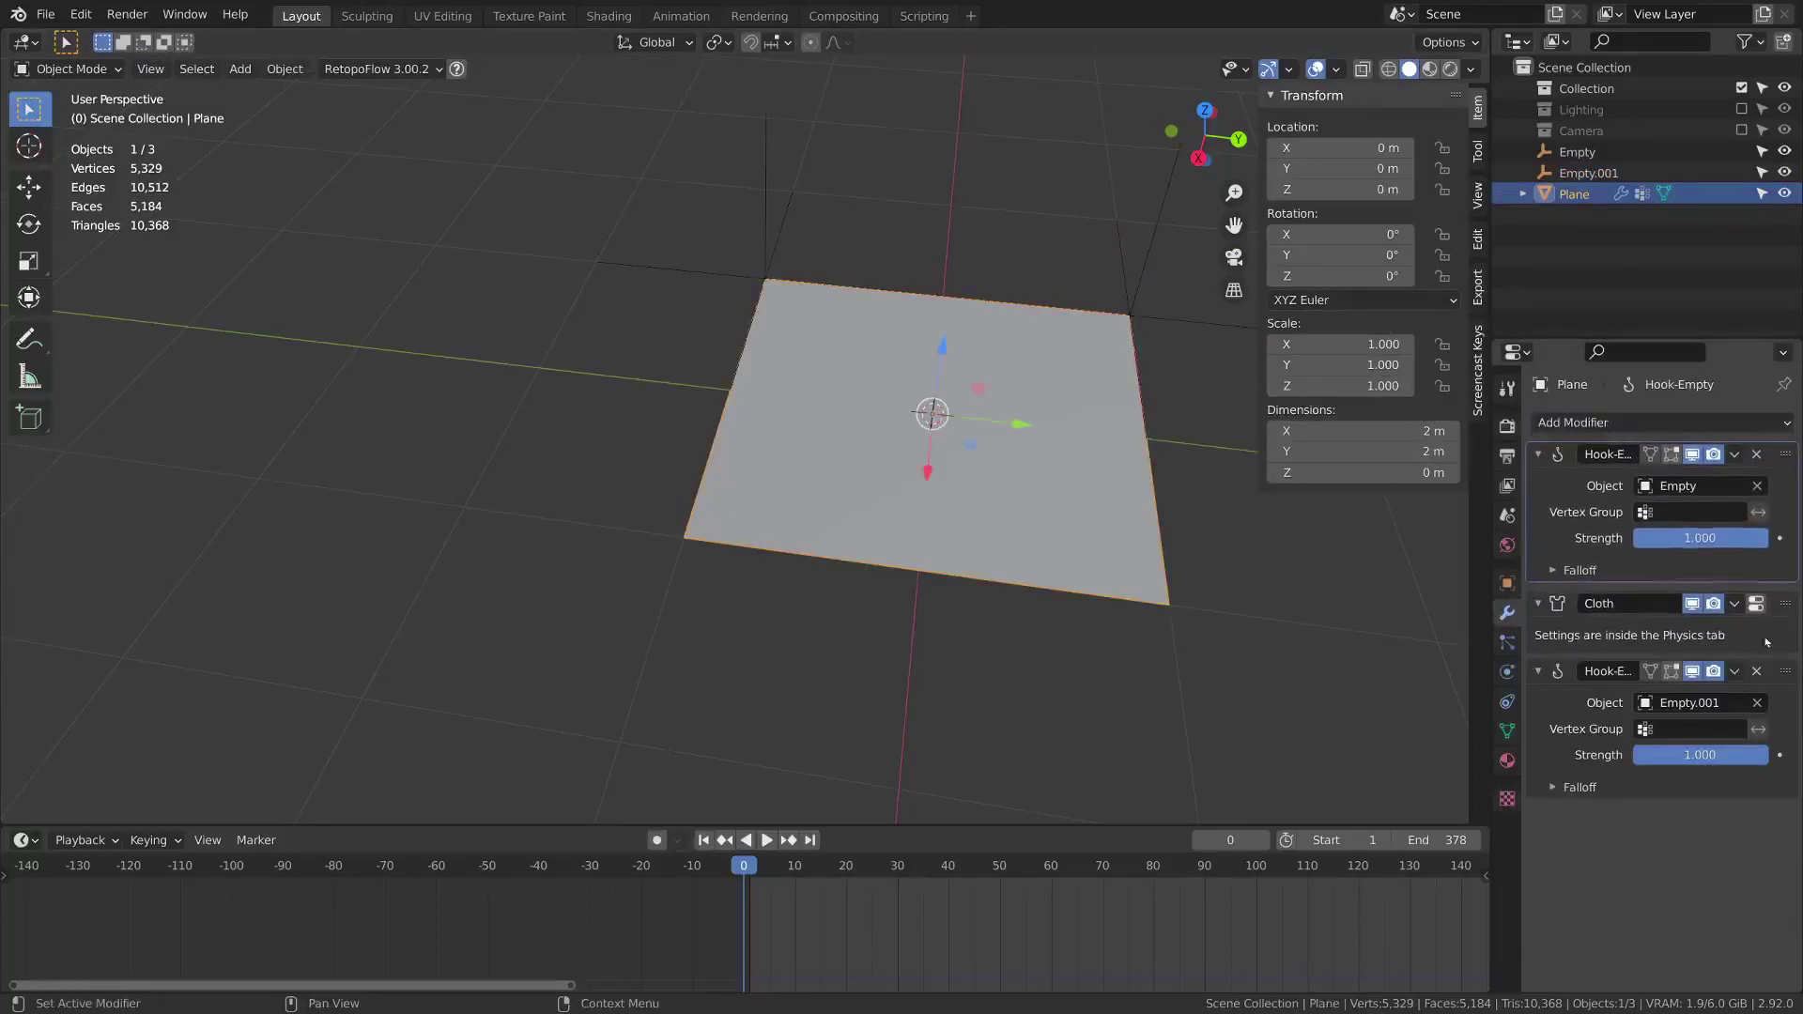
drag(1785, 670, 1785, 582)
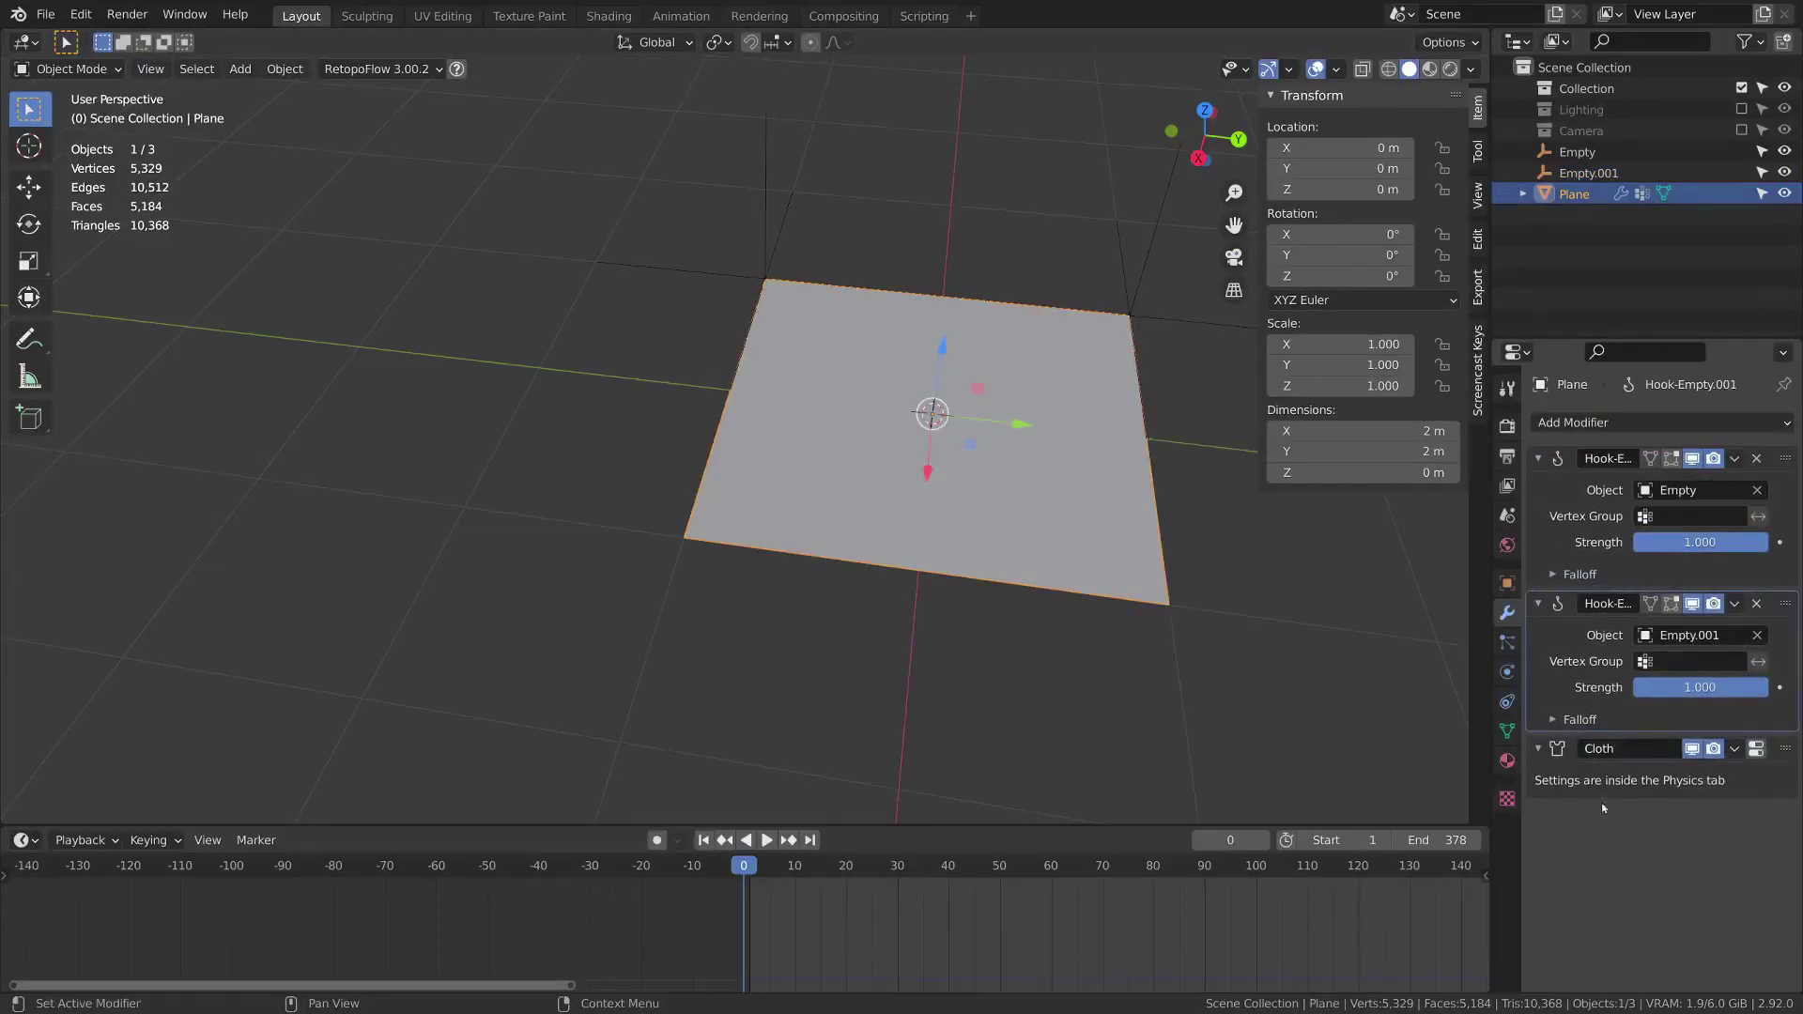
Play the simulation and move the Empty at one hooked corner to pull the cloth around
middle_drag(813, 393, 580, 319)
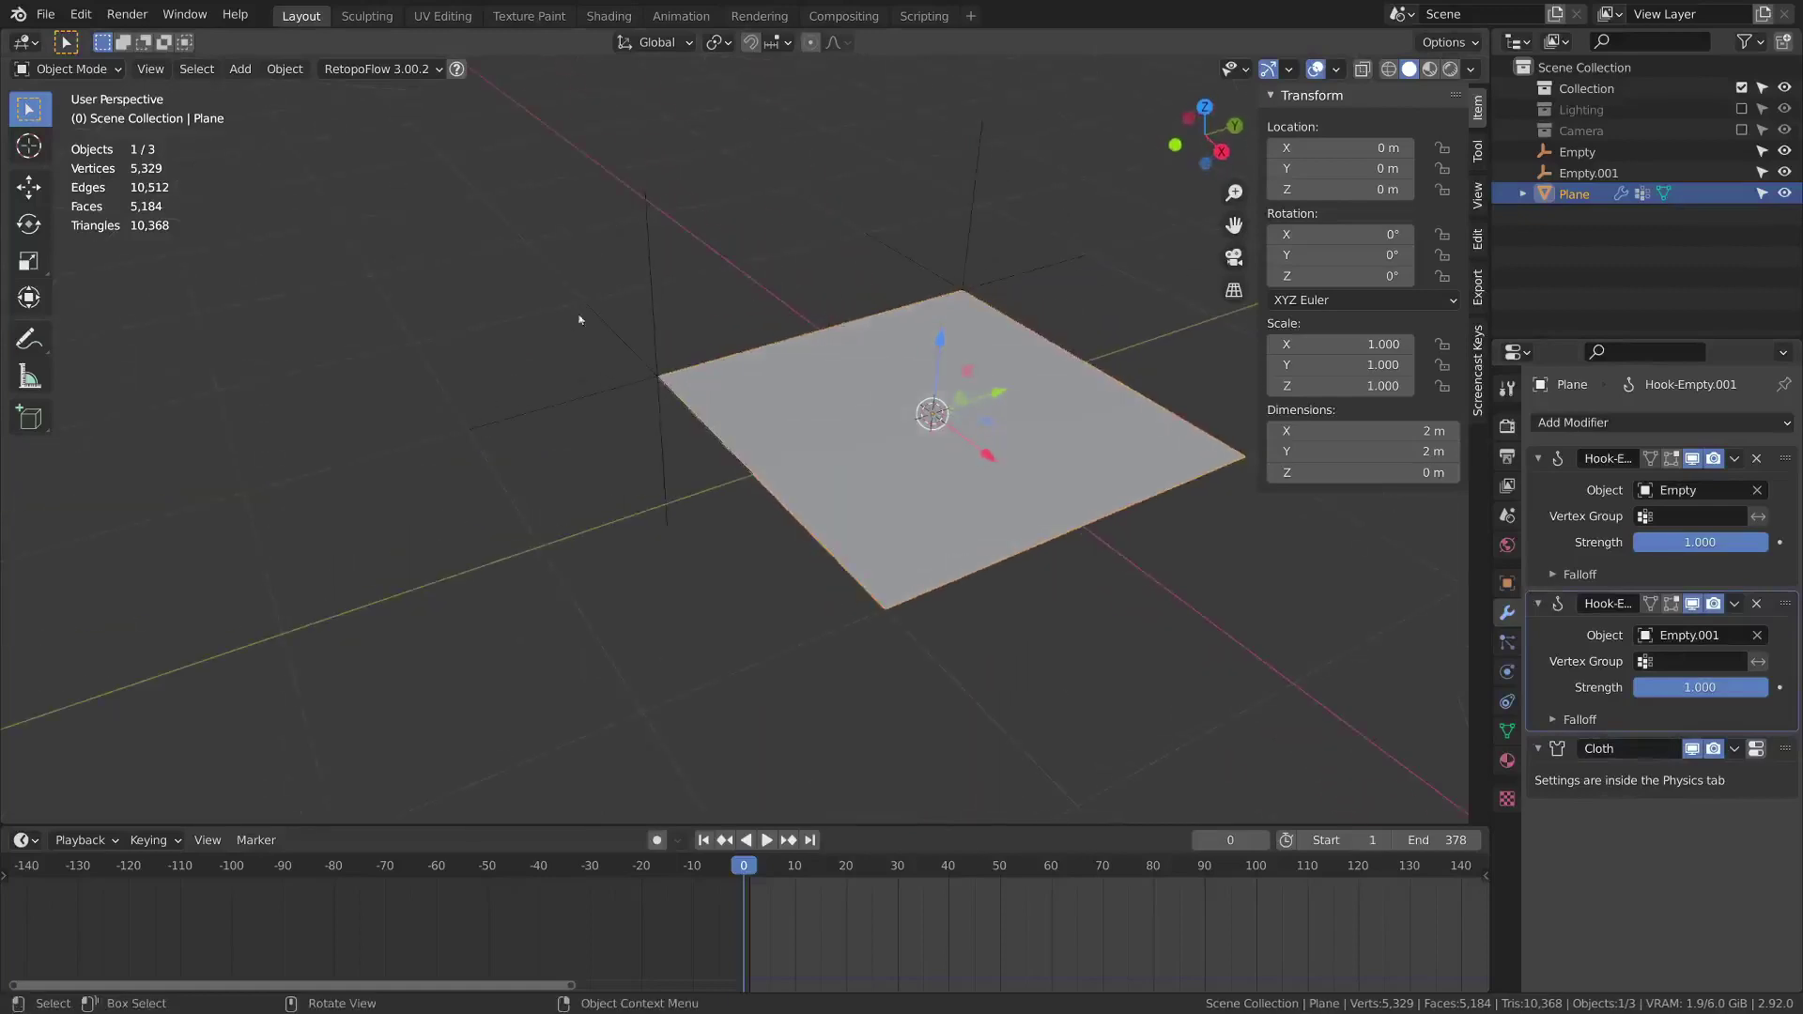
key(space)
click(646, 346)
key(g)
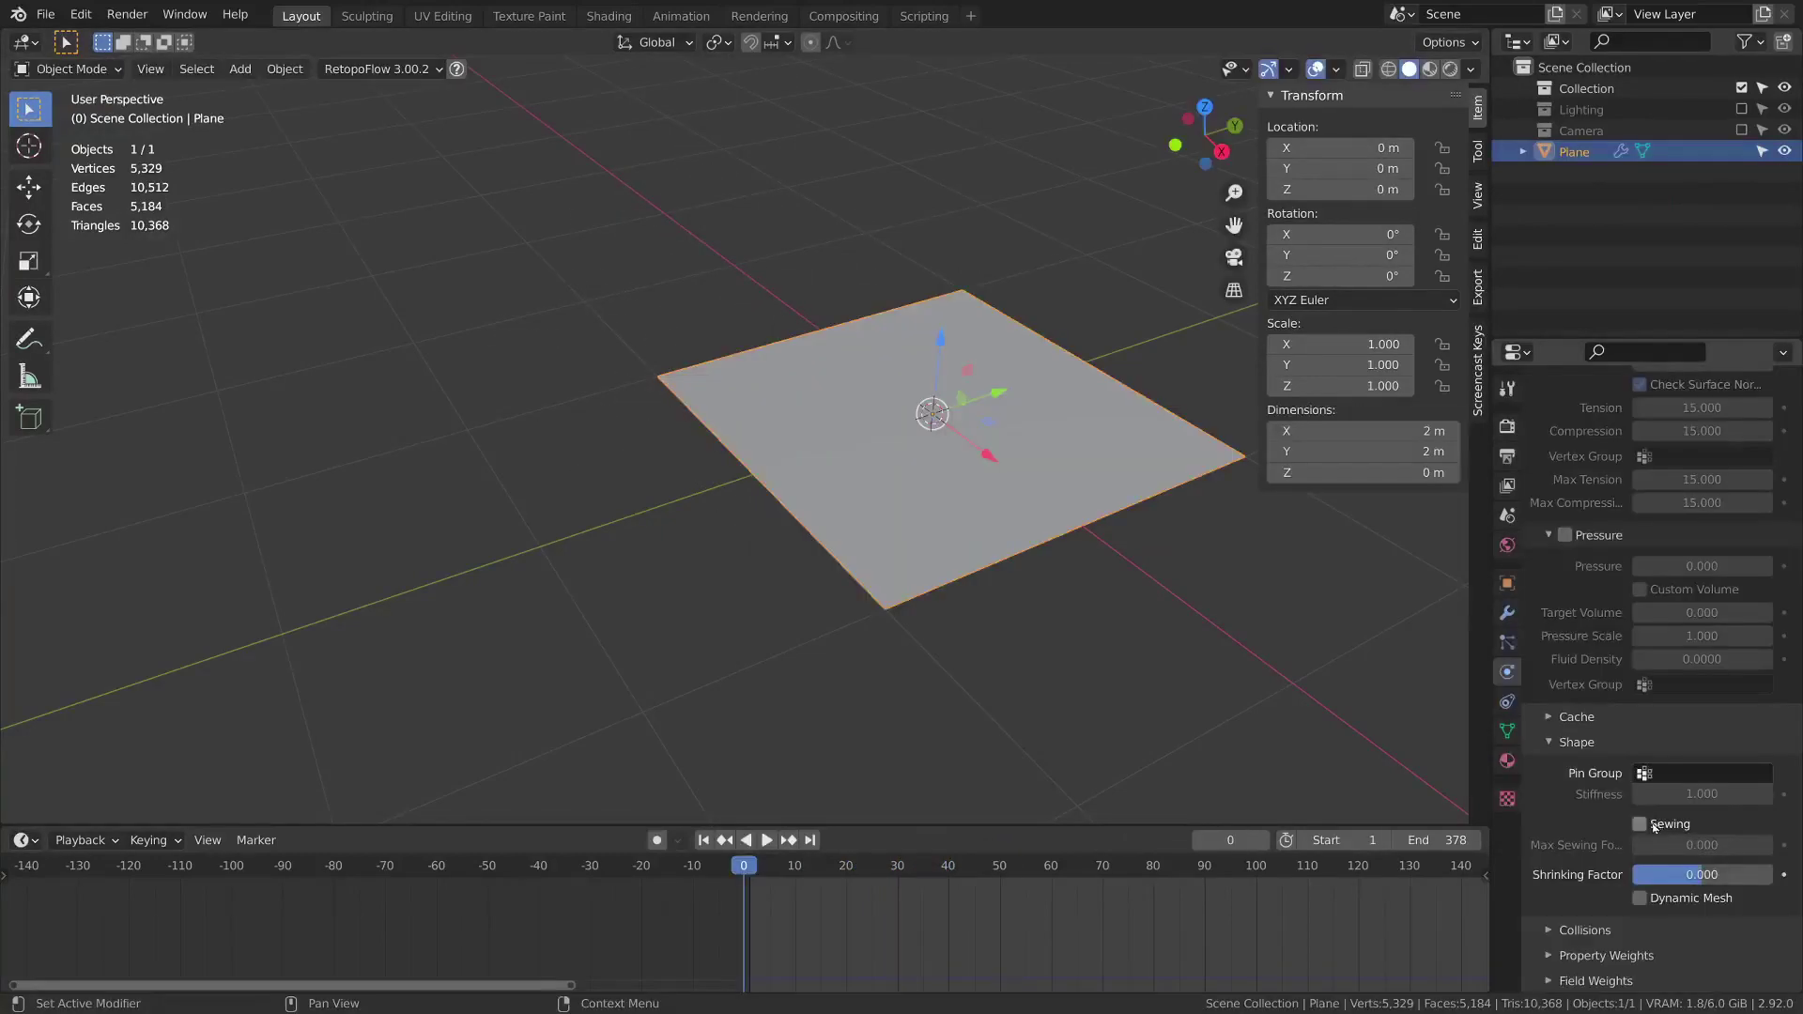
Enable Sewing in the cloth Shape settings, and duplicate the plane's whole mesh about 0.75 m straight down
click(1640, 823)
key(Tab)
middle_drag(977, 488, 1030, 520)
key(alt+a)
key(a)
key(shift+d)
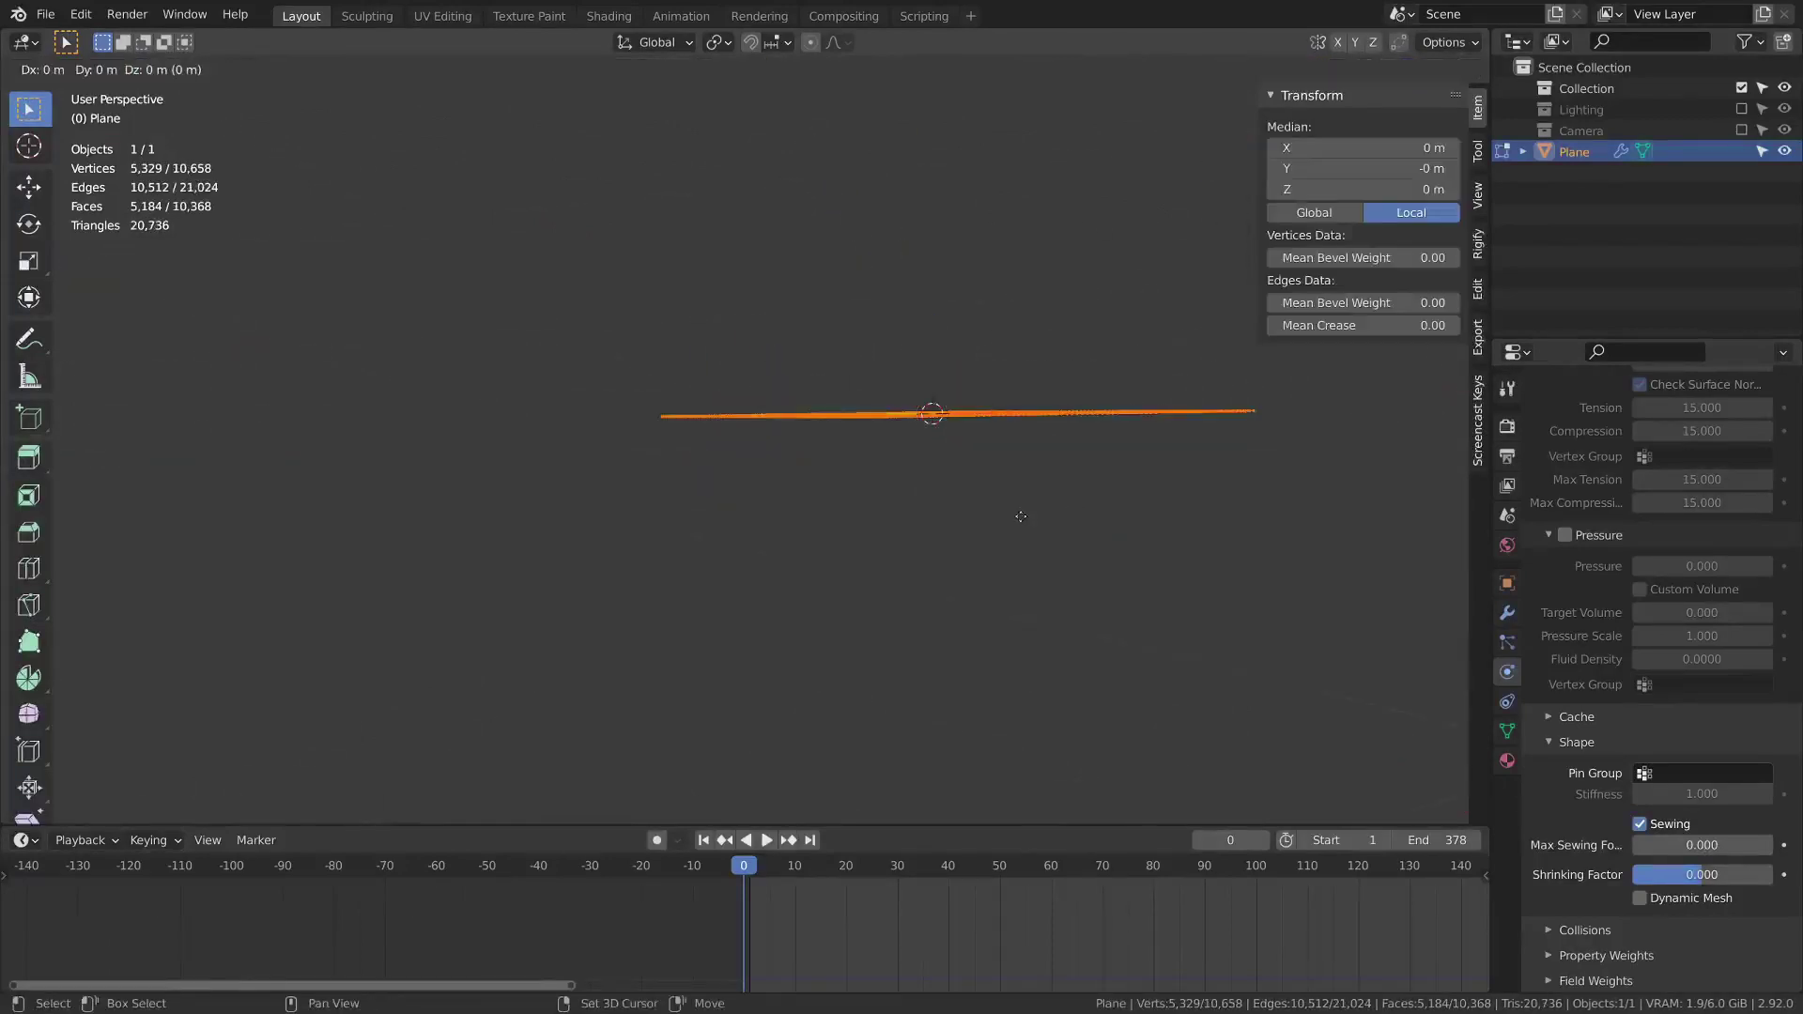
key(z)
click(1018, 672)
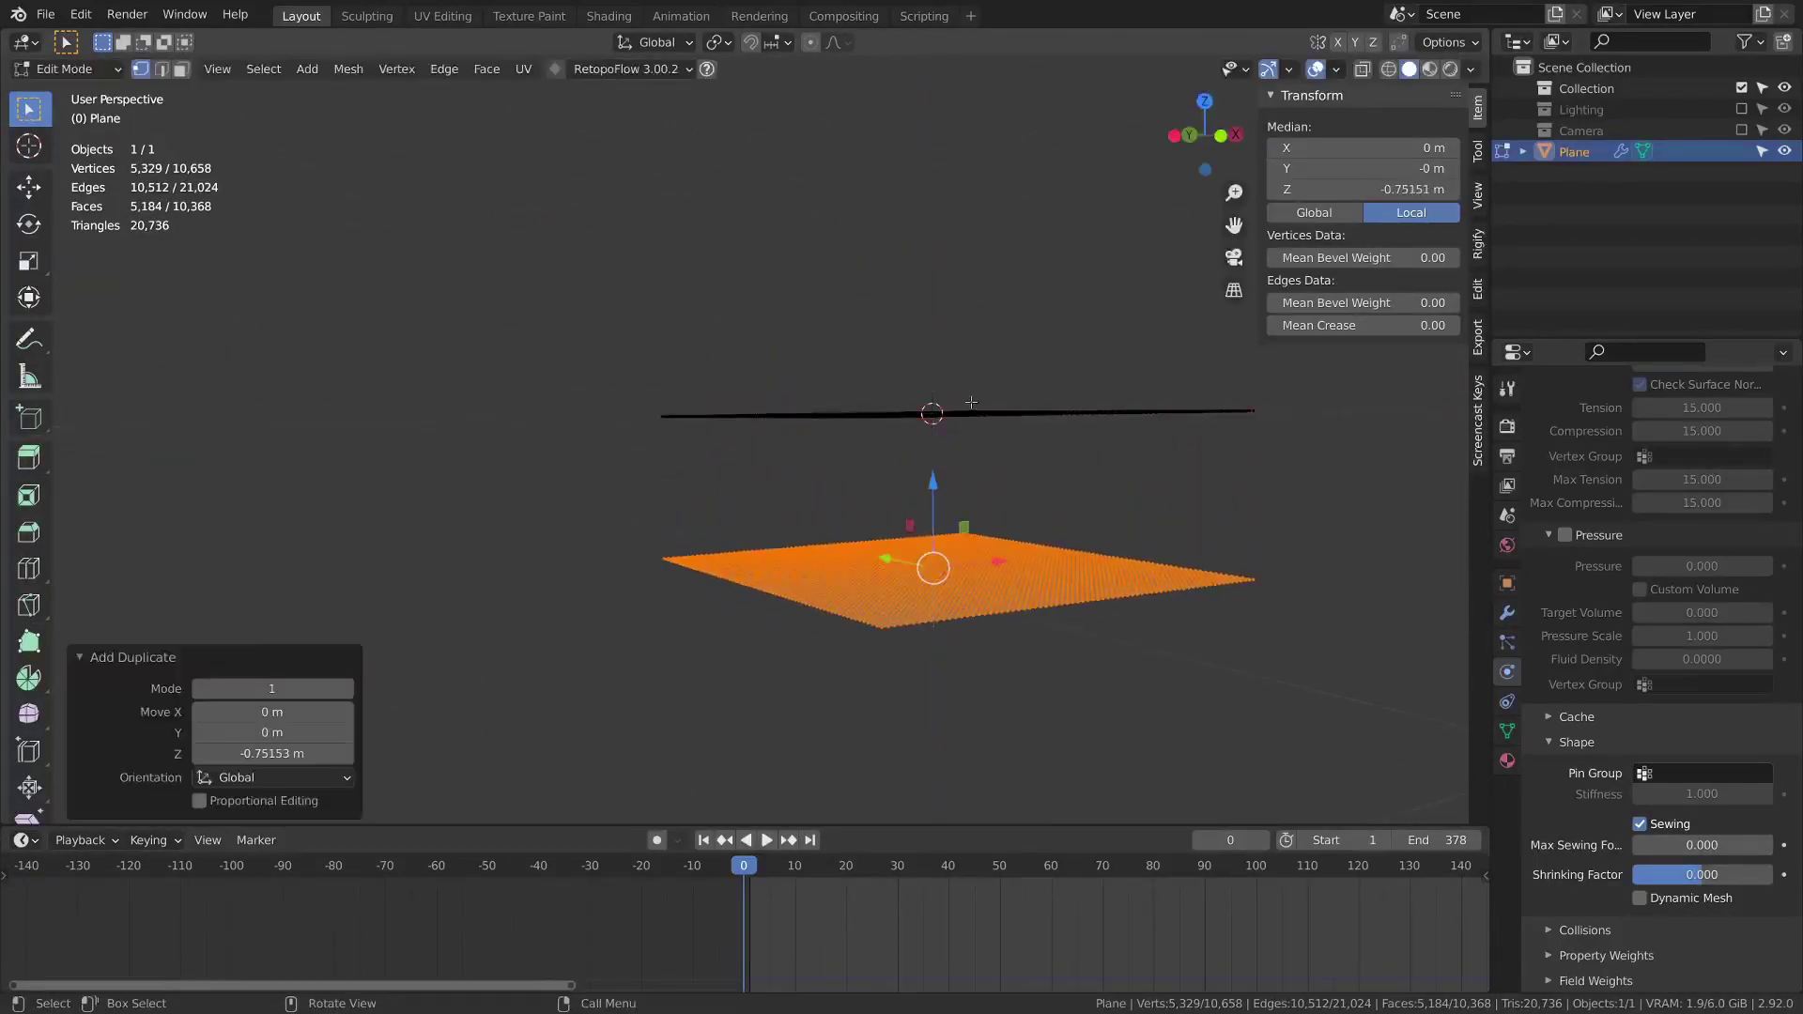
Bridge the upper and lower border edge loops on the planes' negative Y side, and delete only the bridge's faces, keeping its edges
middle_drag(970, 401, 1052, 615)
key(alt+a)
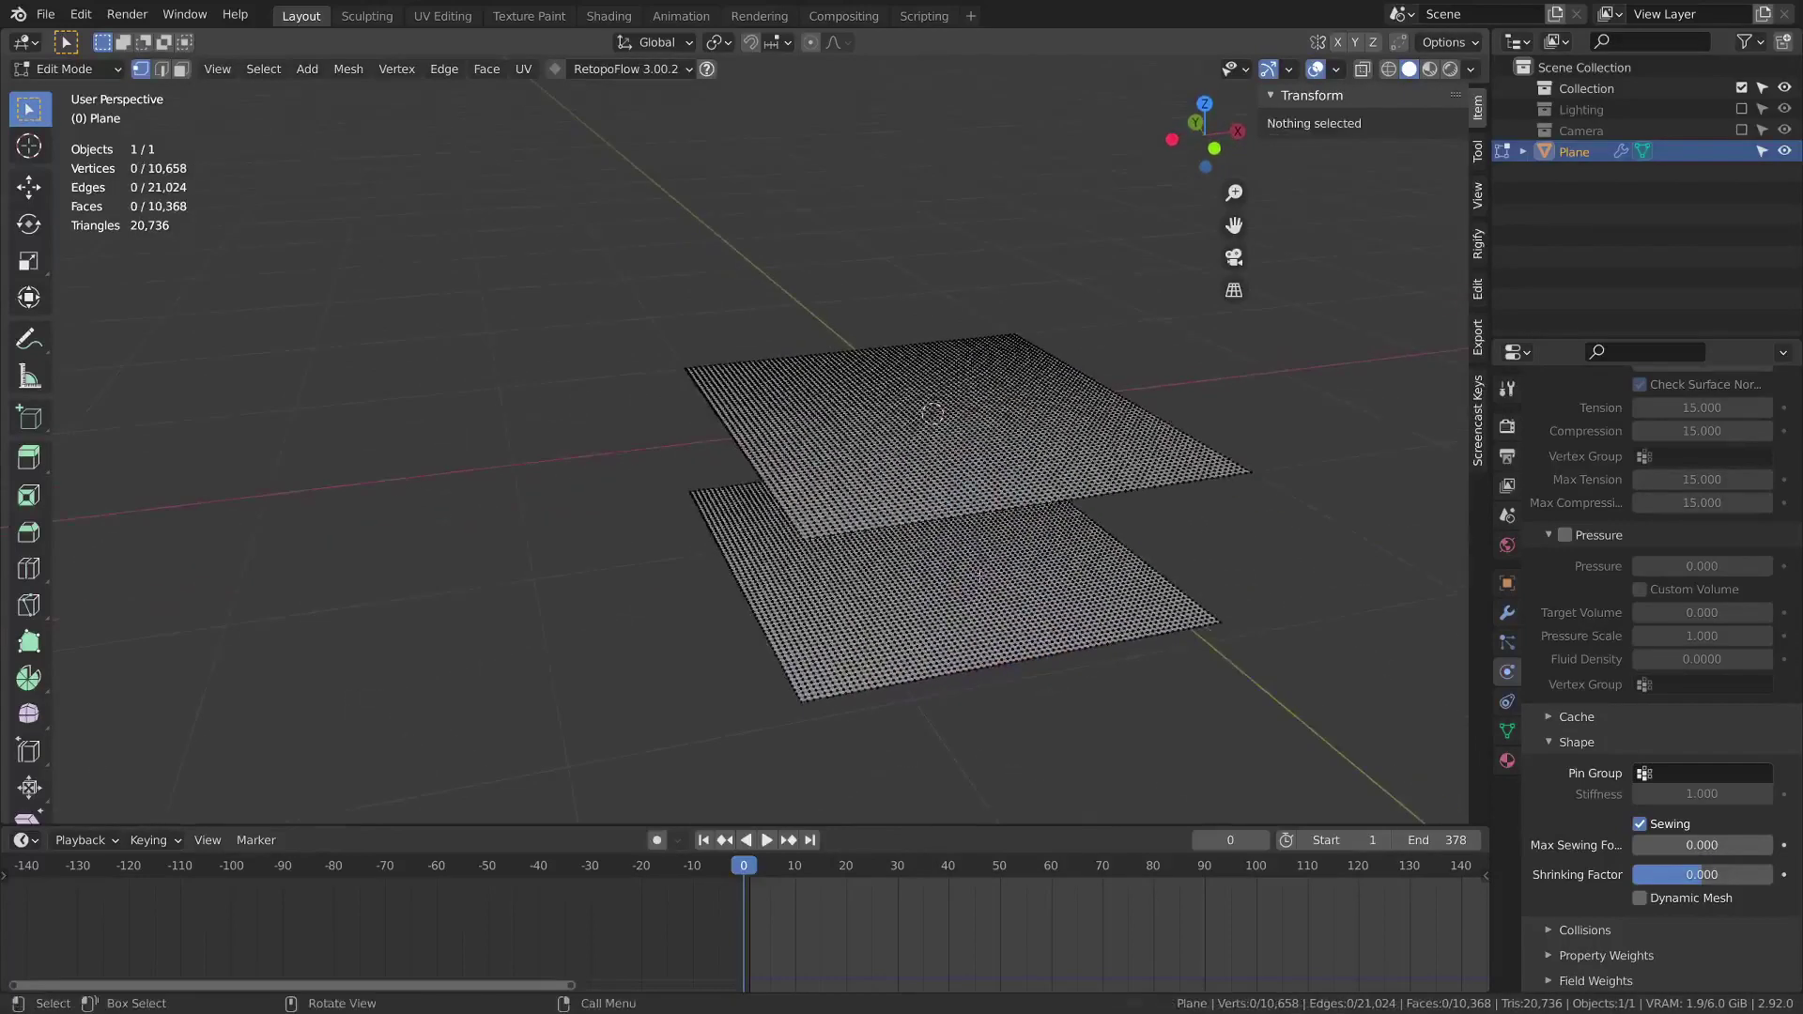
key(2)
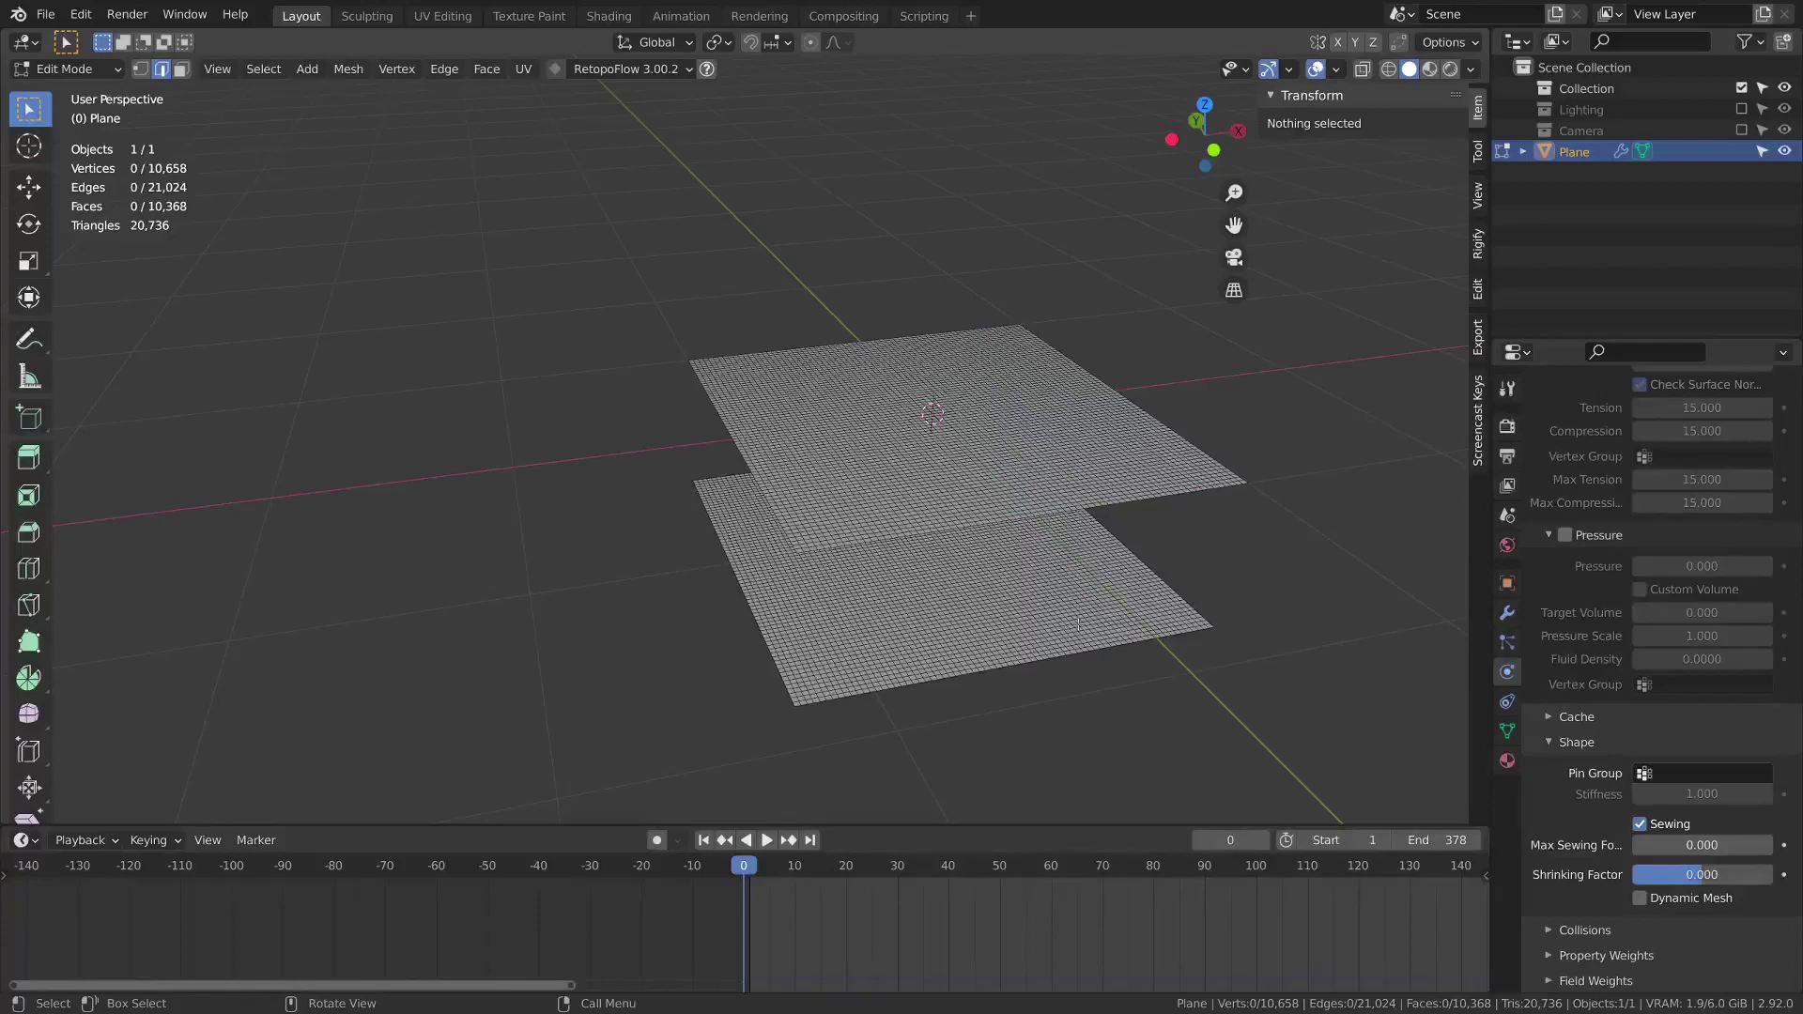
alt+click(1088, 504)
alt+click(1149, 501)
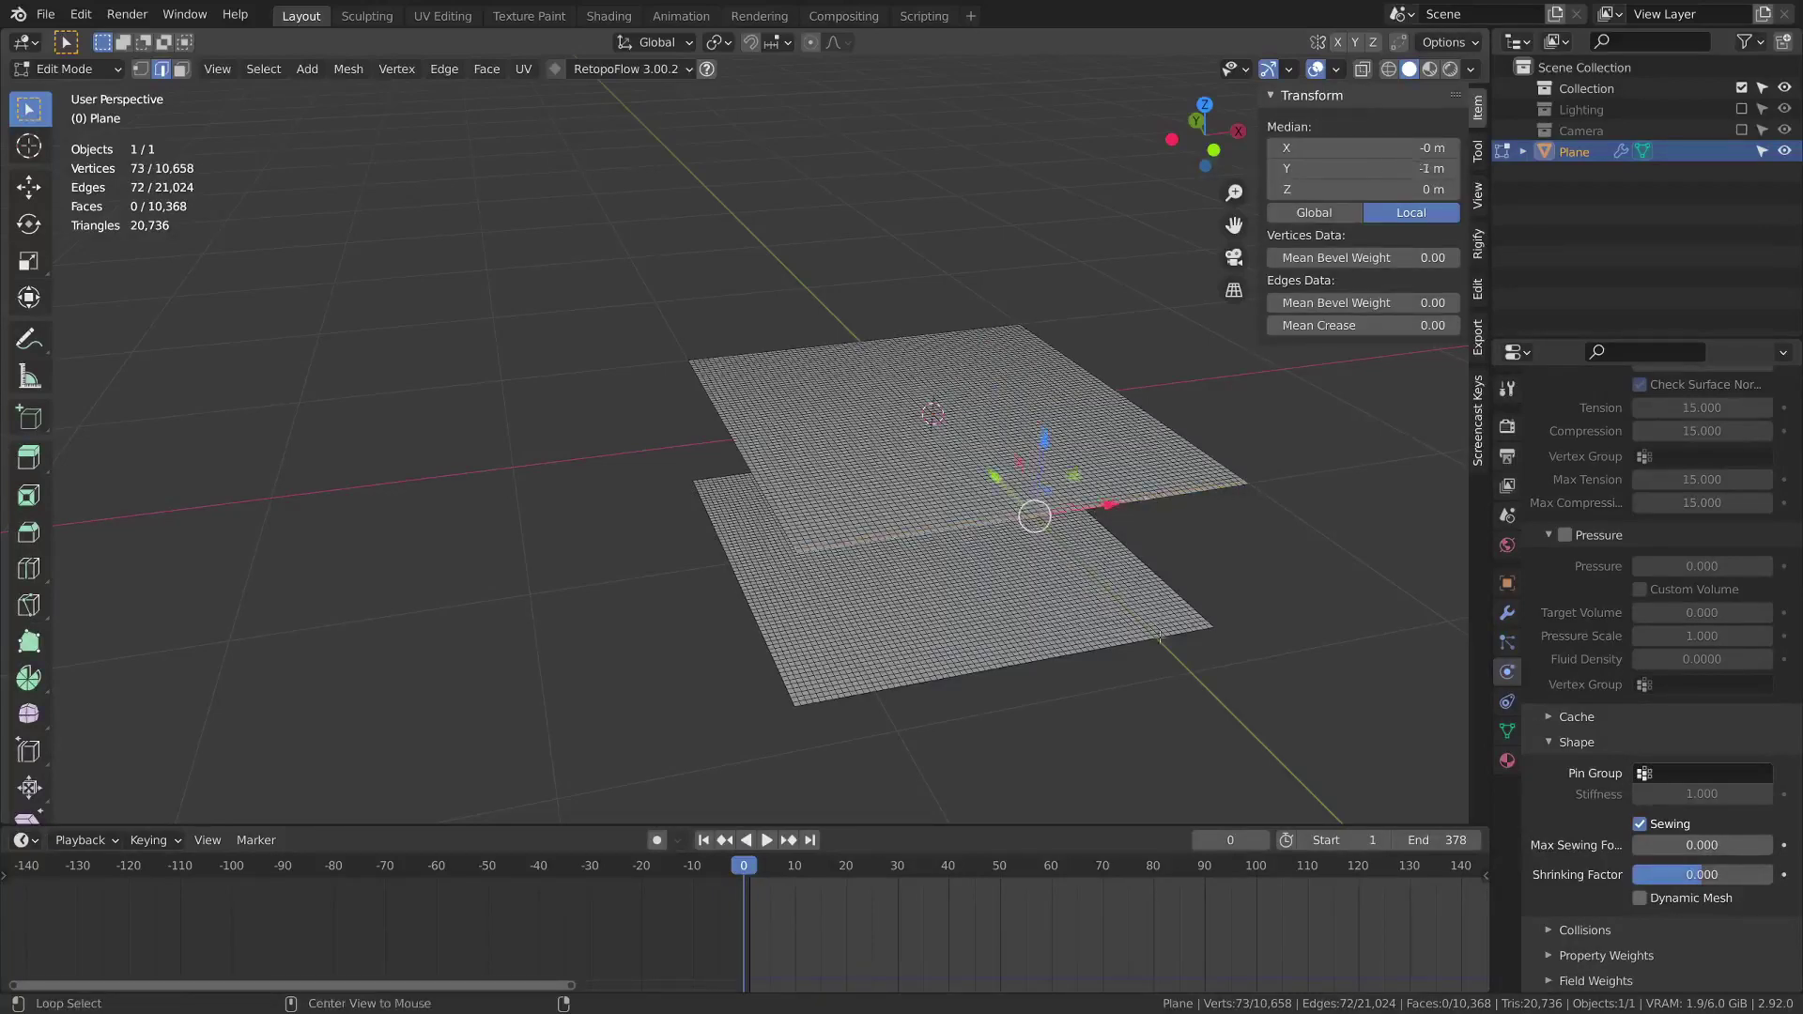
alt+shift+click(1156, 643)
scroll(1155, 642, up, 3)
middle_drag(484, 657, 1221, 493)
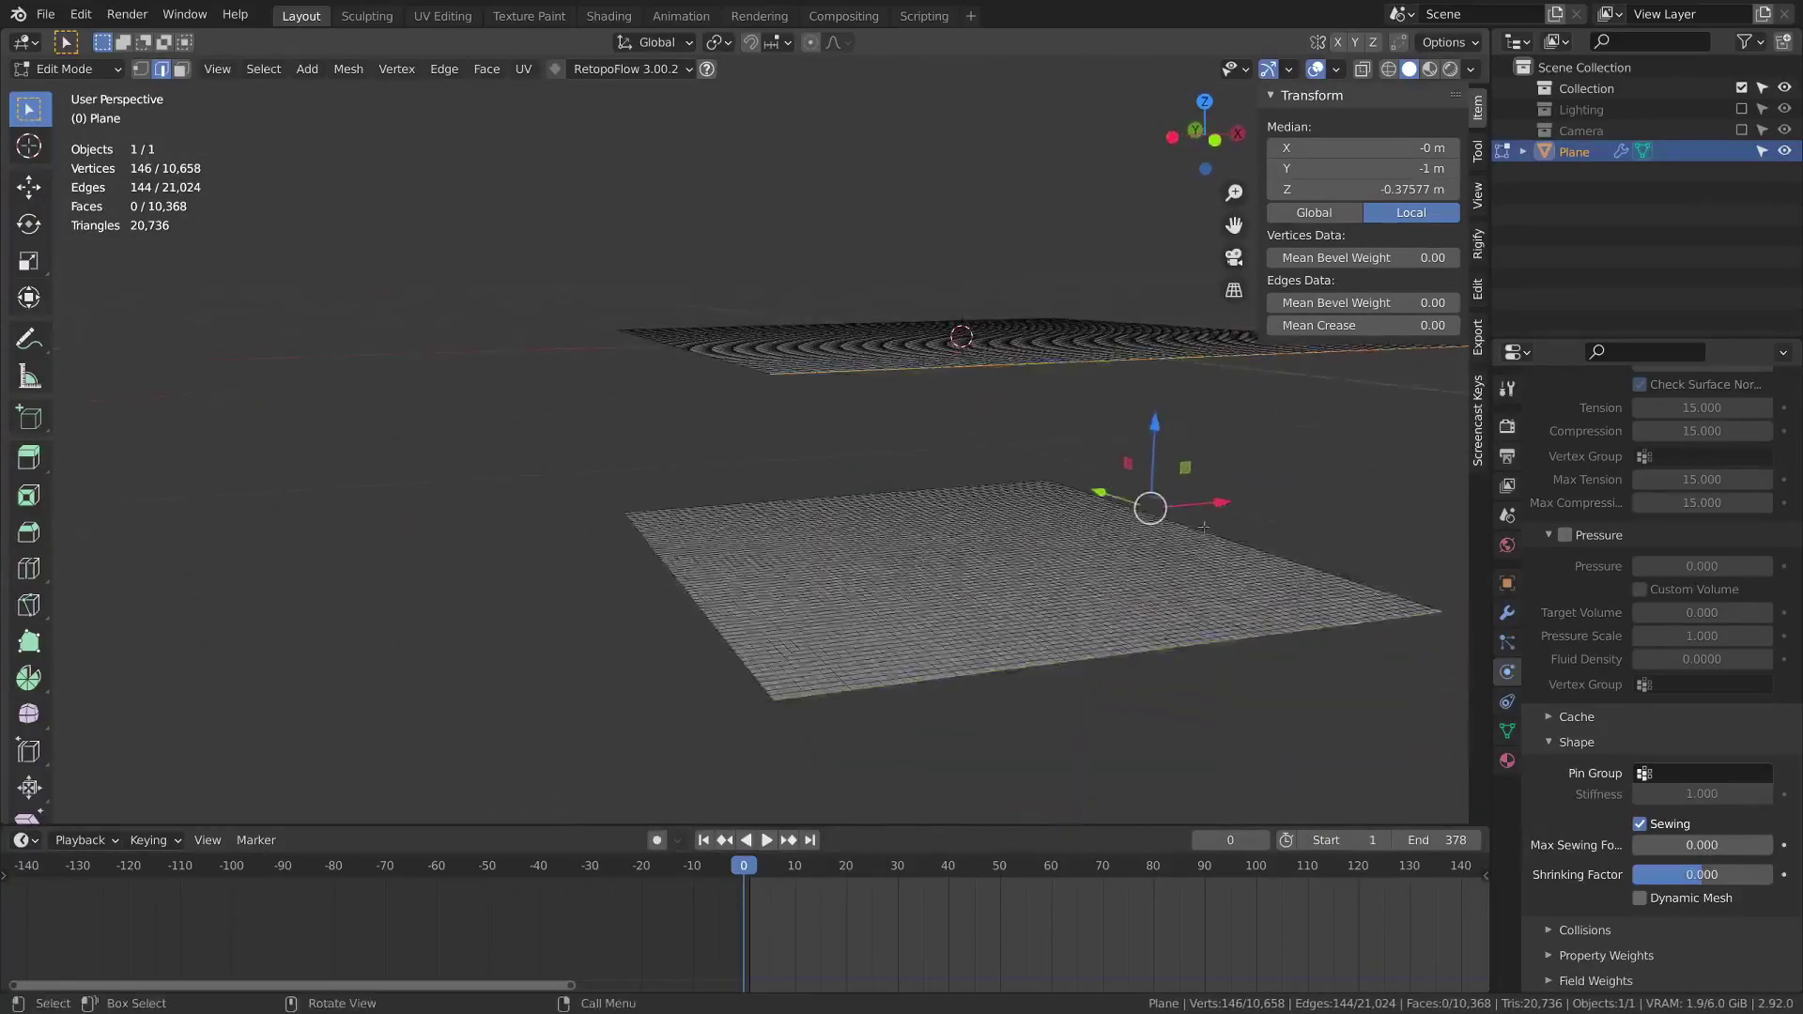
right_click(1251, 498)
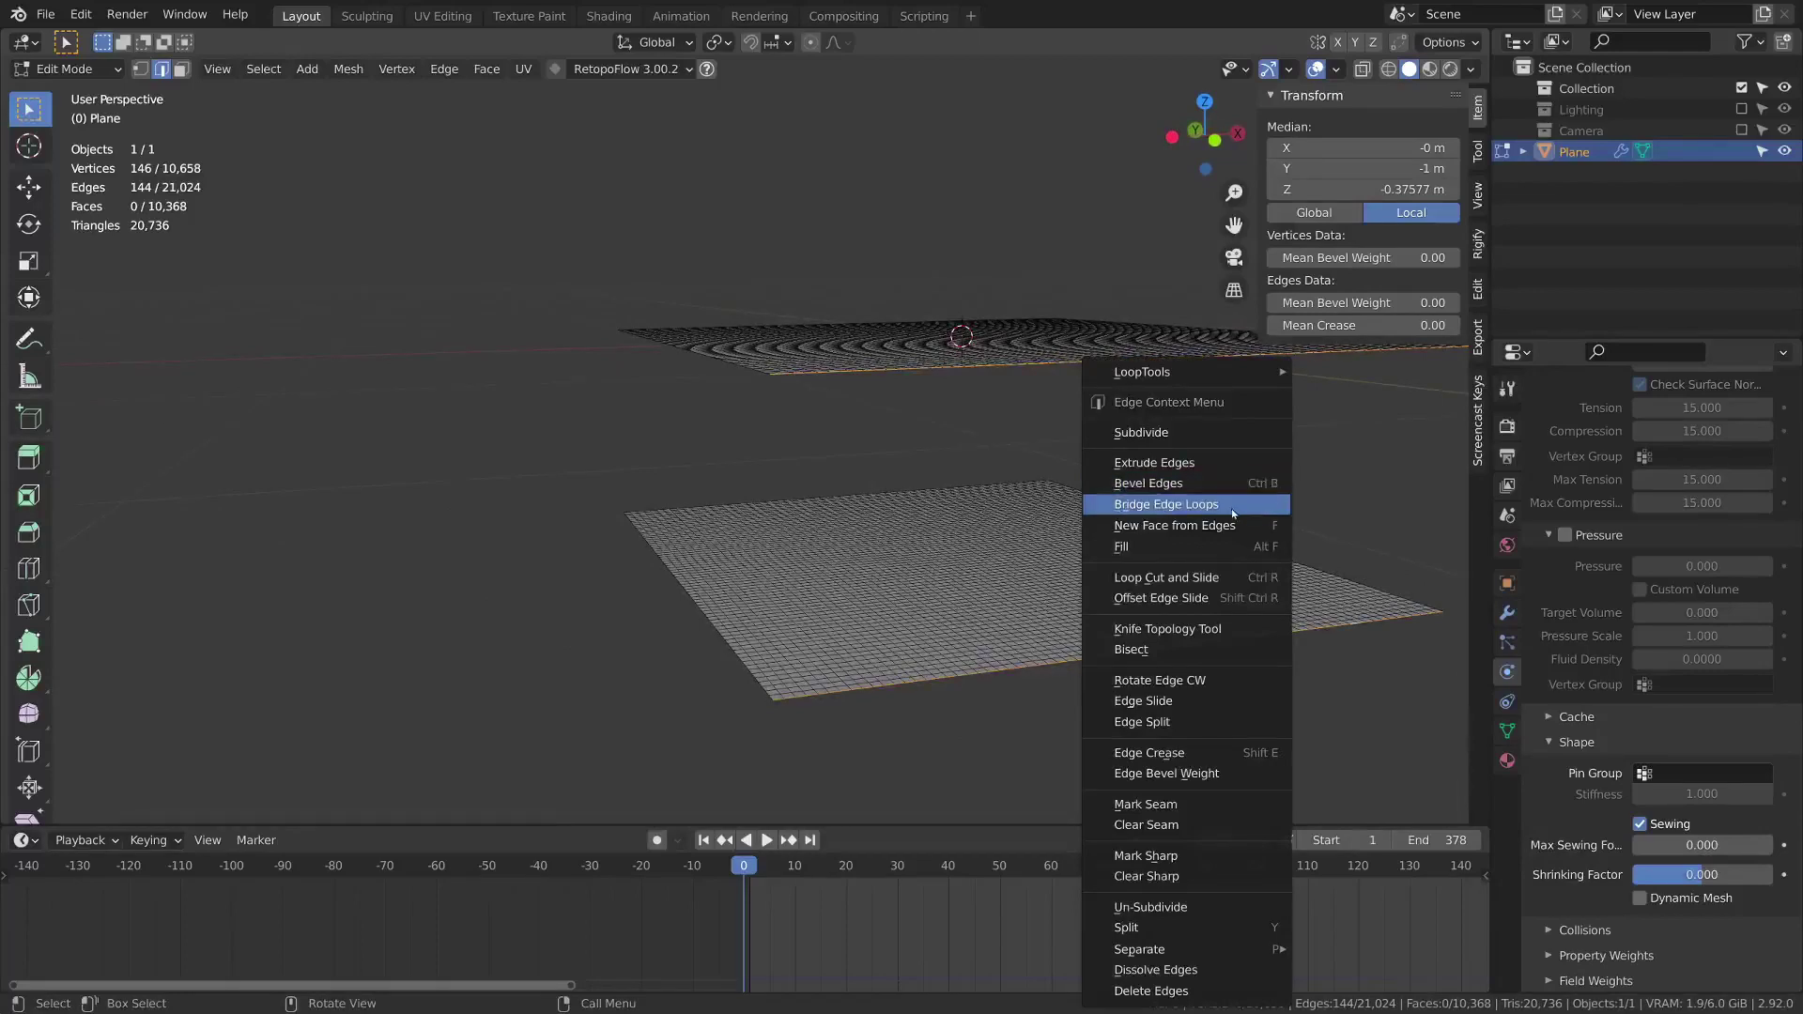
click(1230, 513)
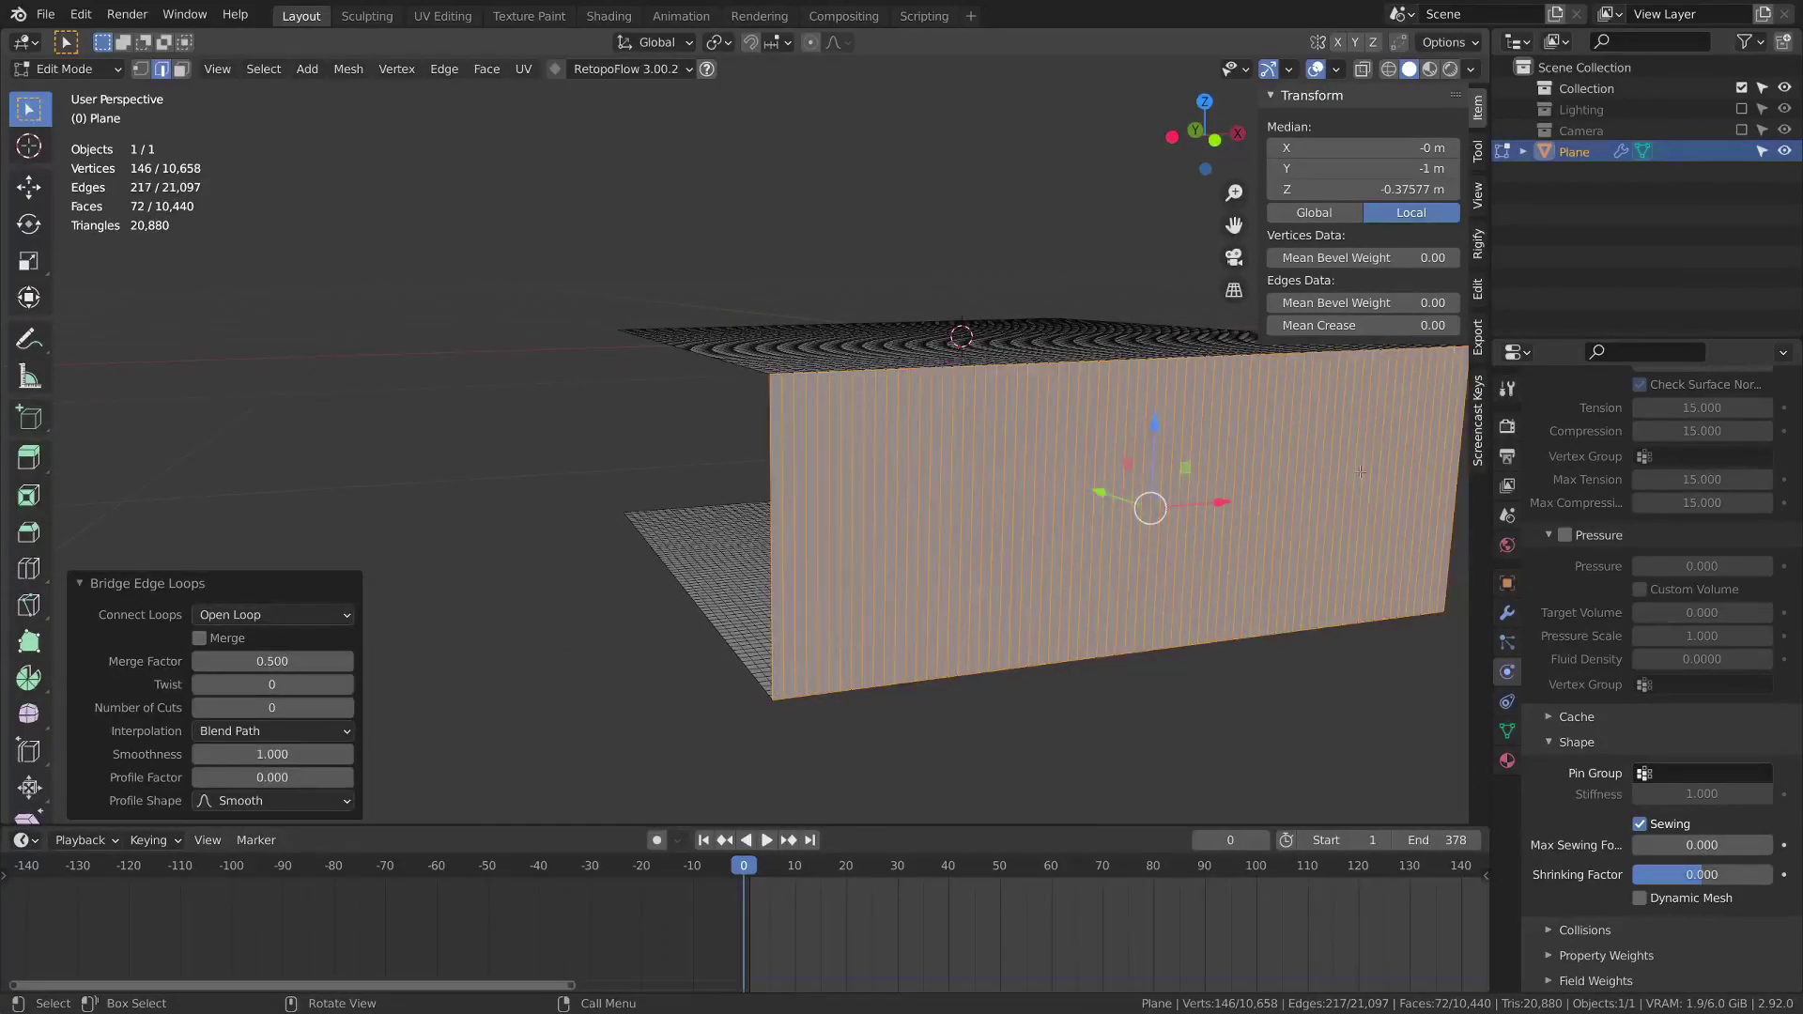
key(x)
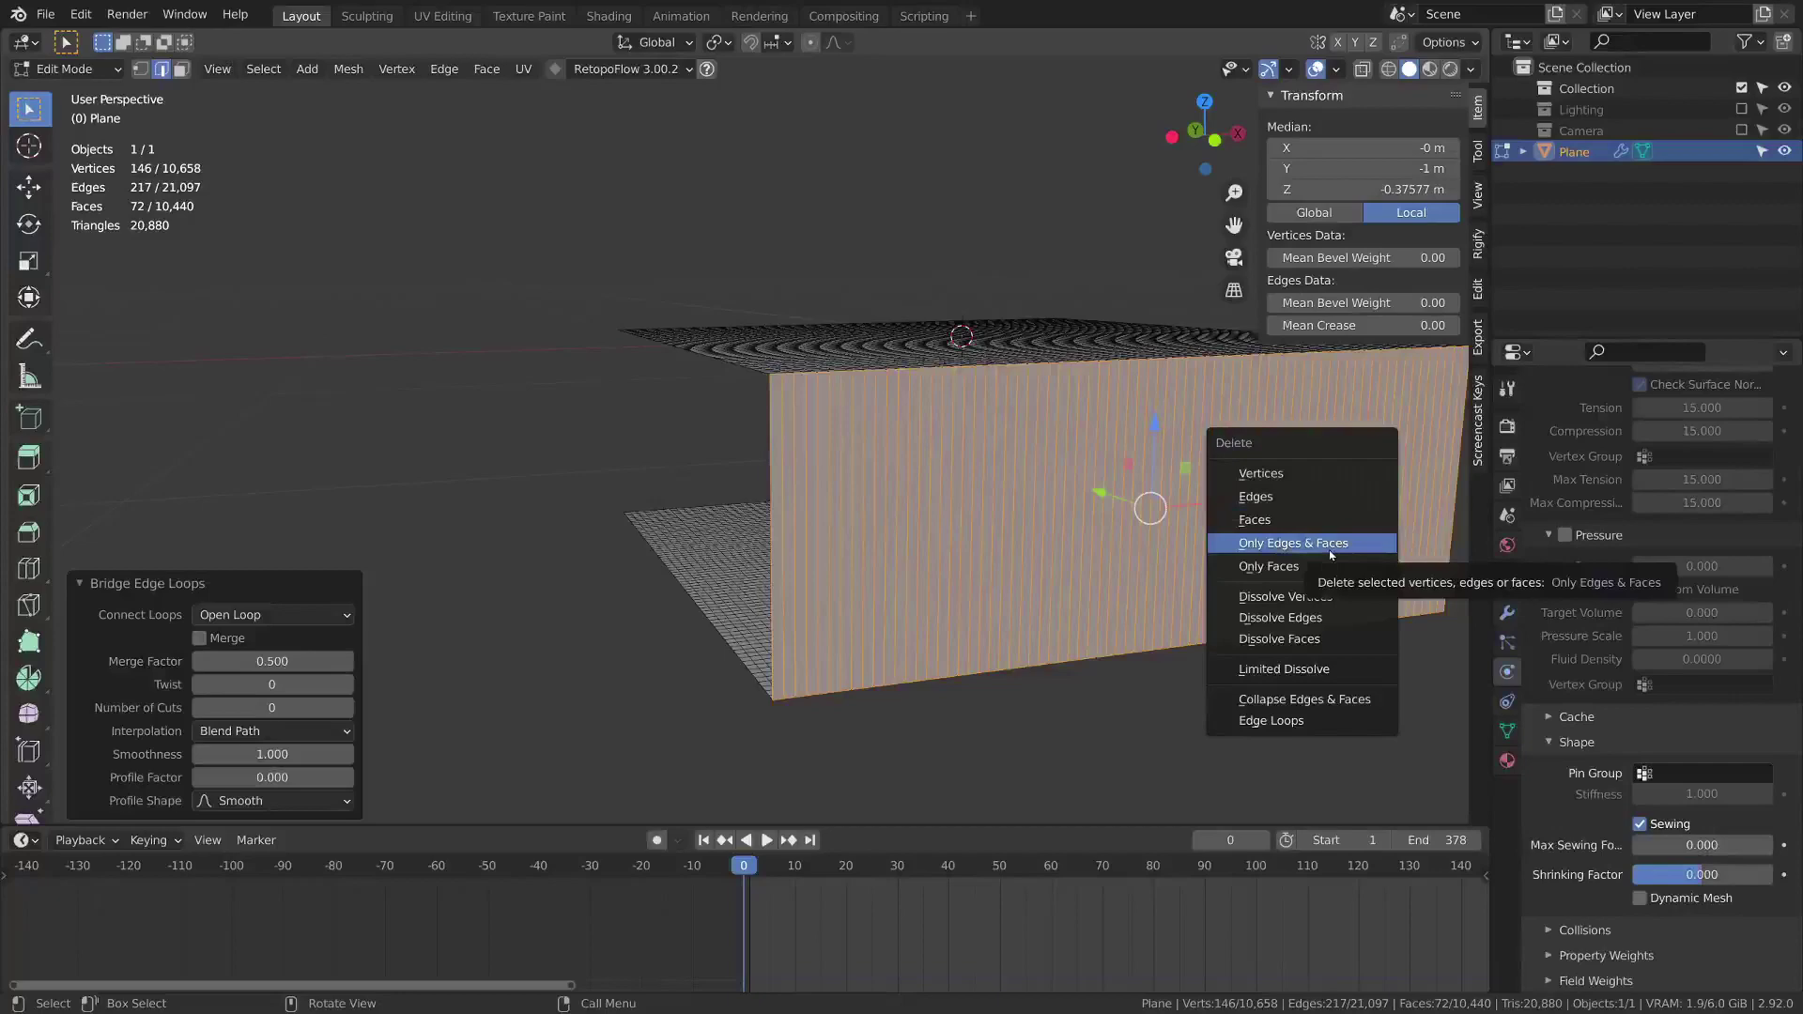
click(1269, 566)
Bridge the upper and lower border edge loops on the planes' positive Y side
middle_drag(1269, 566, 1100, 418)
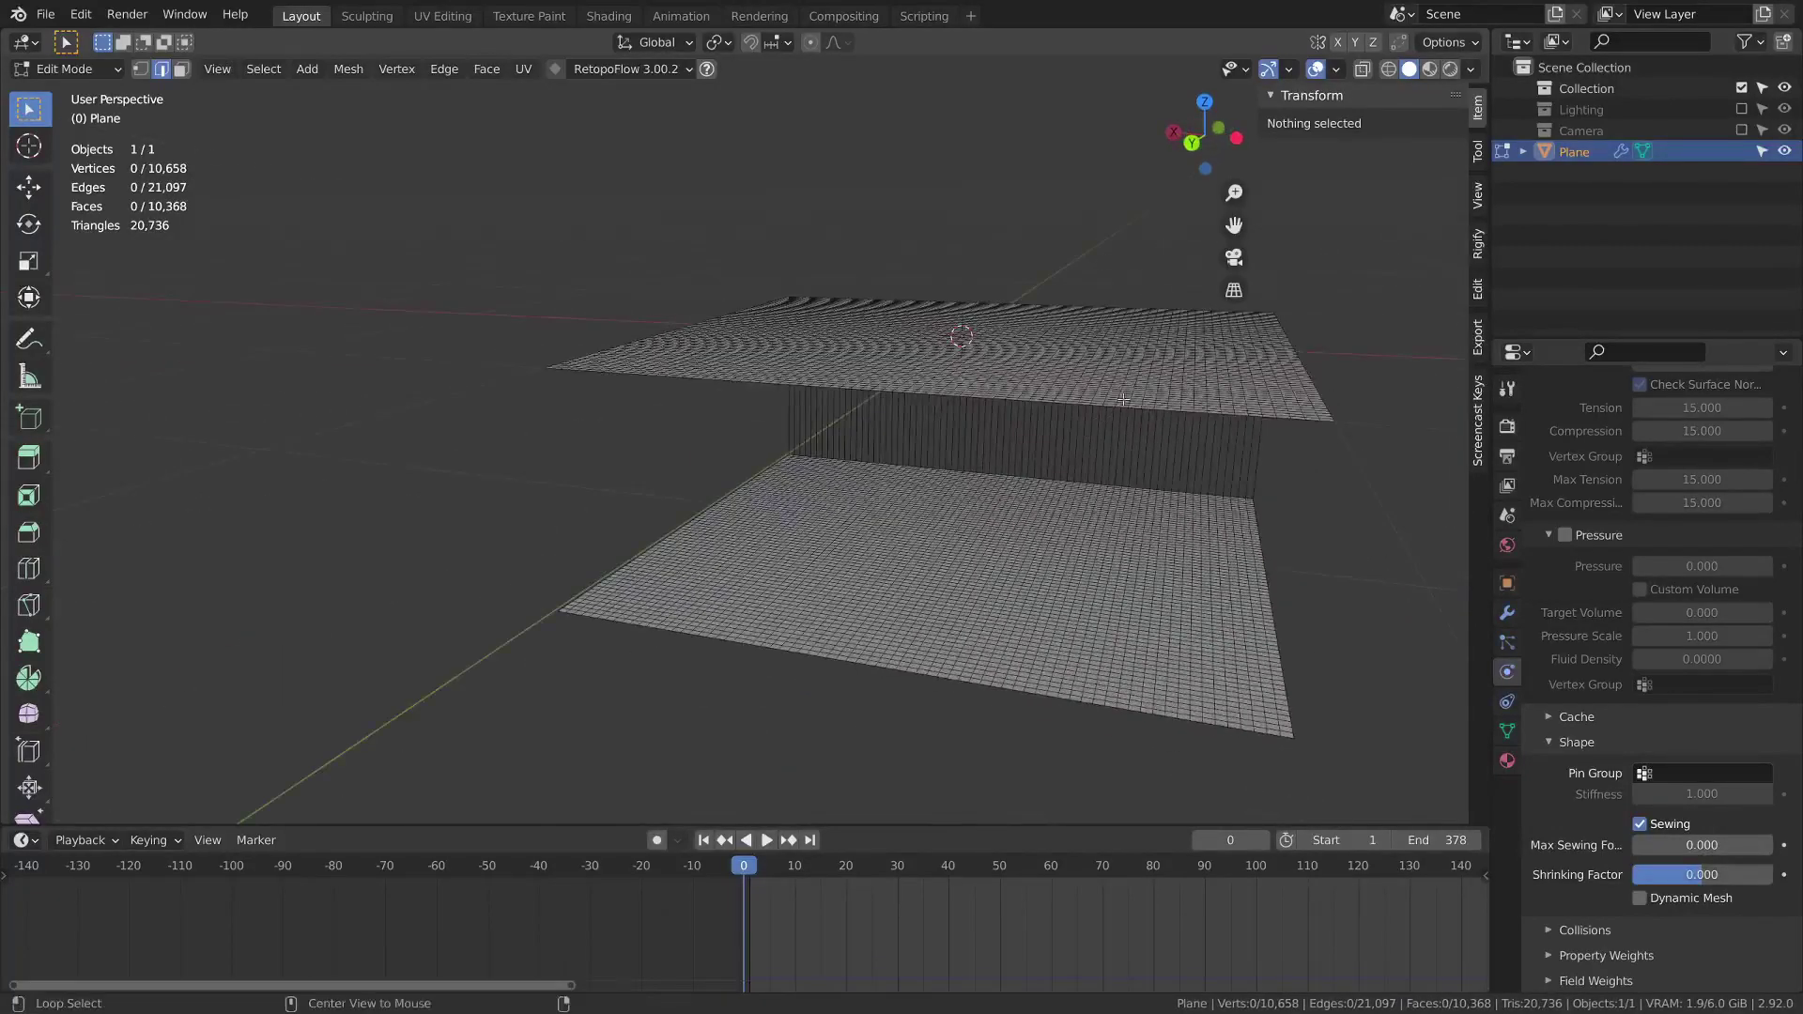
alt+click(1124, 399)
alt+click(1153, 410)
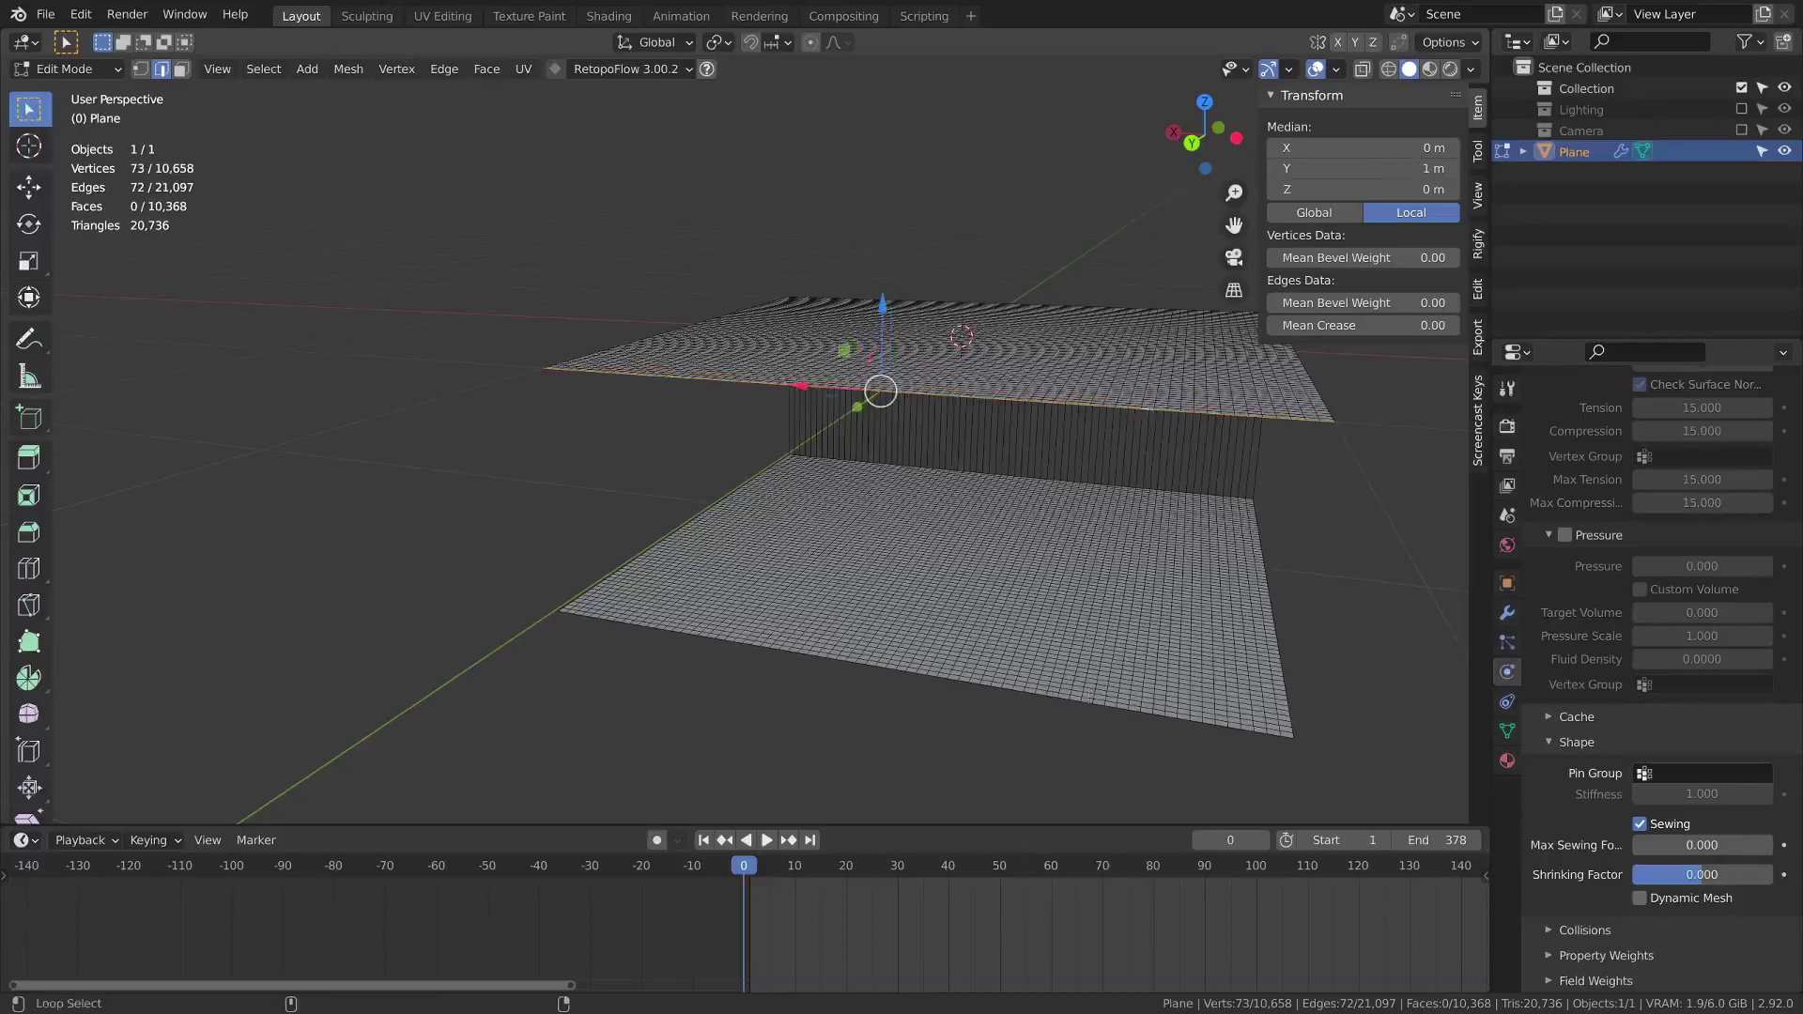
alt+shift+click(1093, 703)
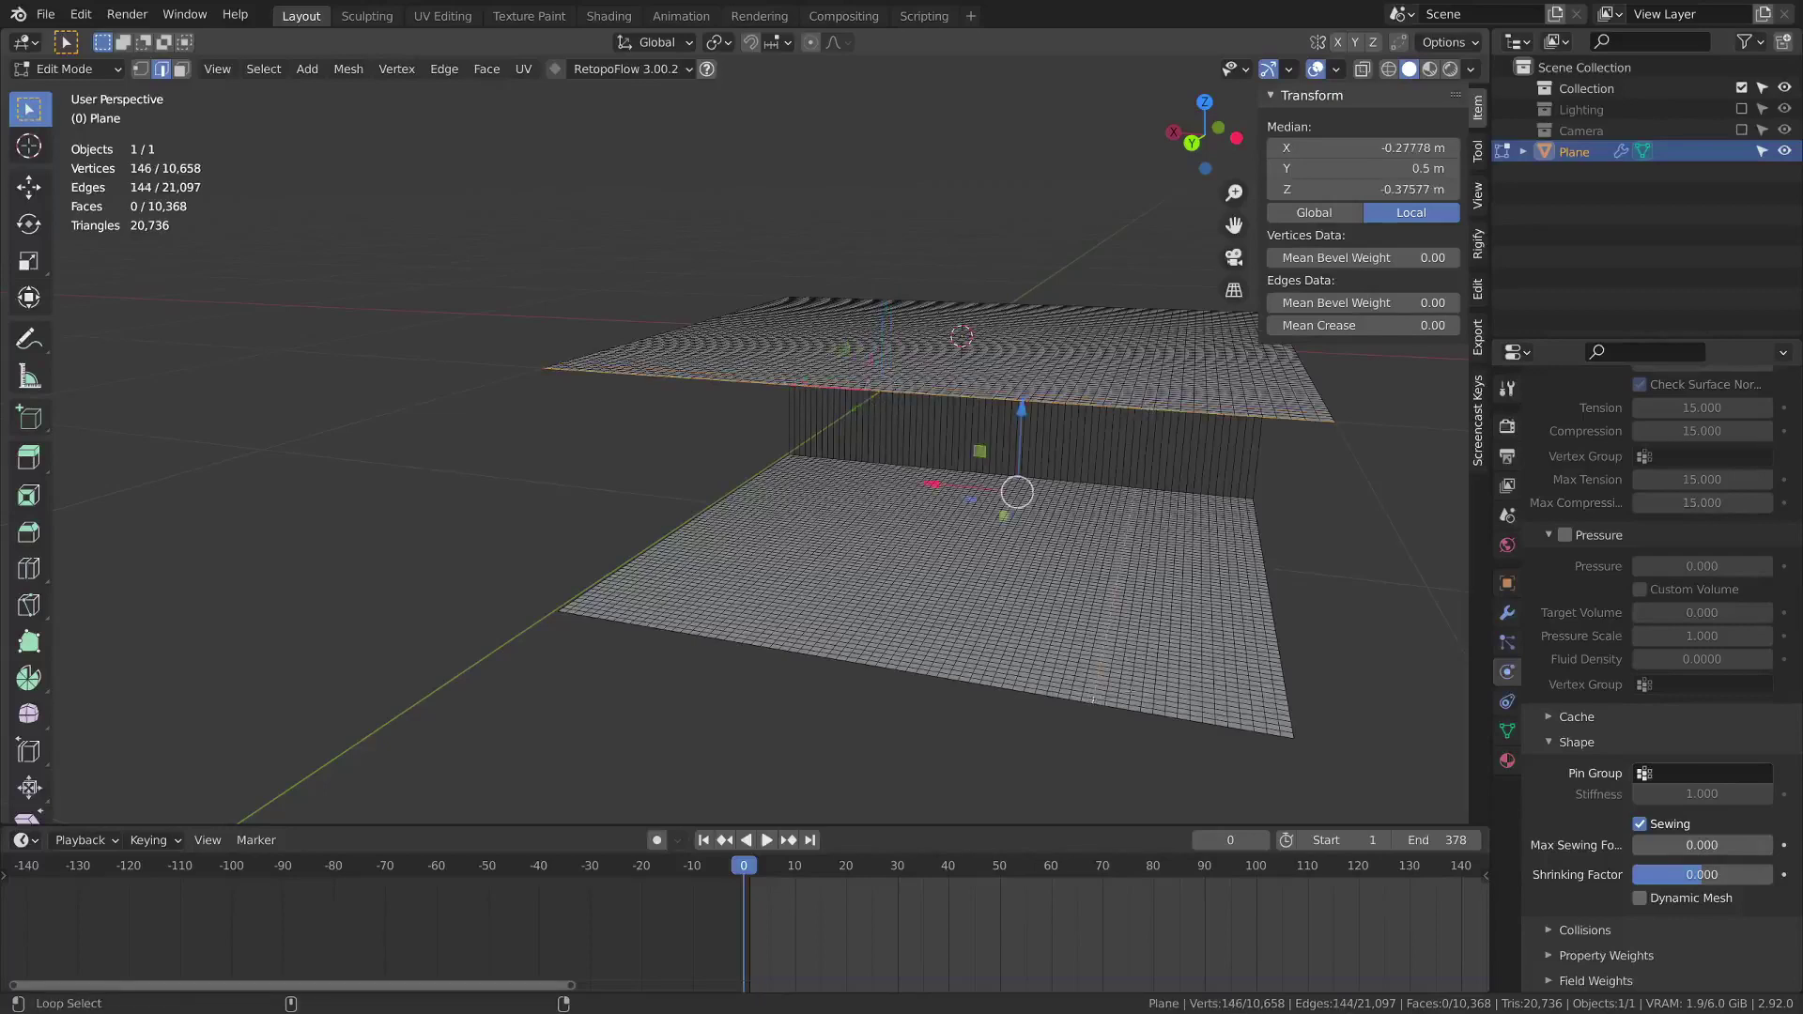
alt+shift+click(1112, 707)
alt+shift+click(1109, 710)
middle_drag(1108, 710, 899, 476)
right_click(1068, 457)
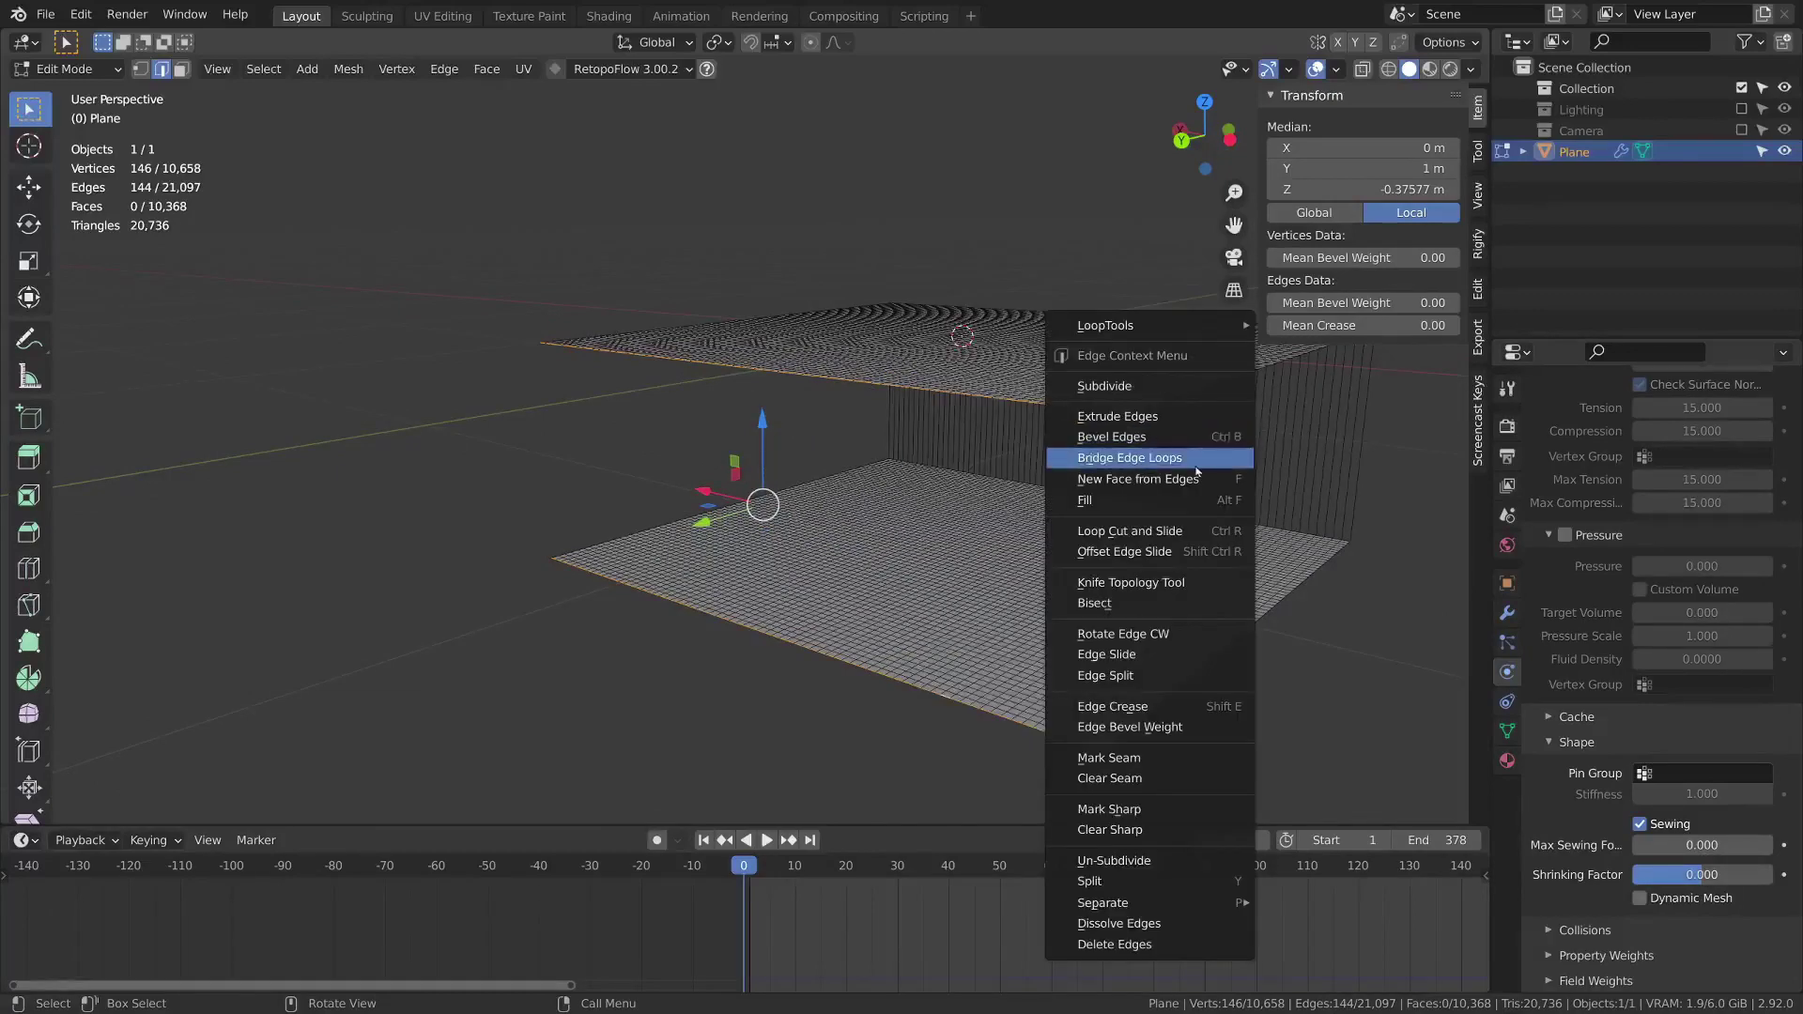
click(1191, 459)
middle_drag(978, 507, 1139, 421)
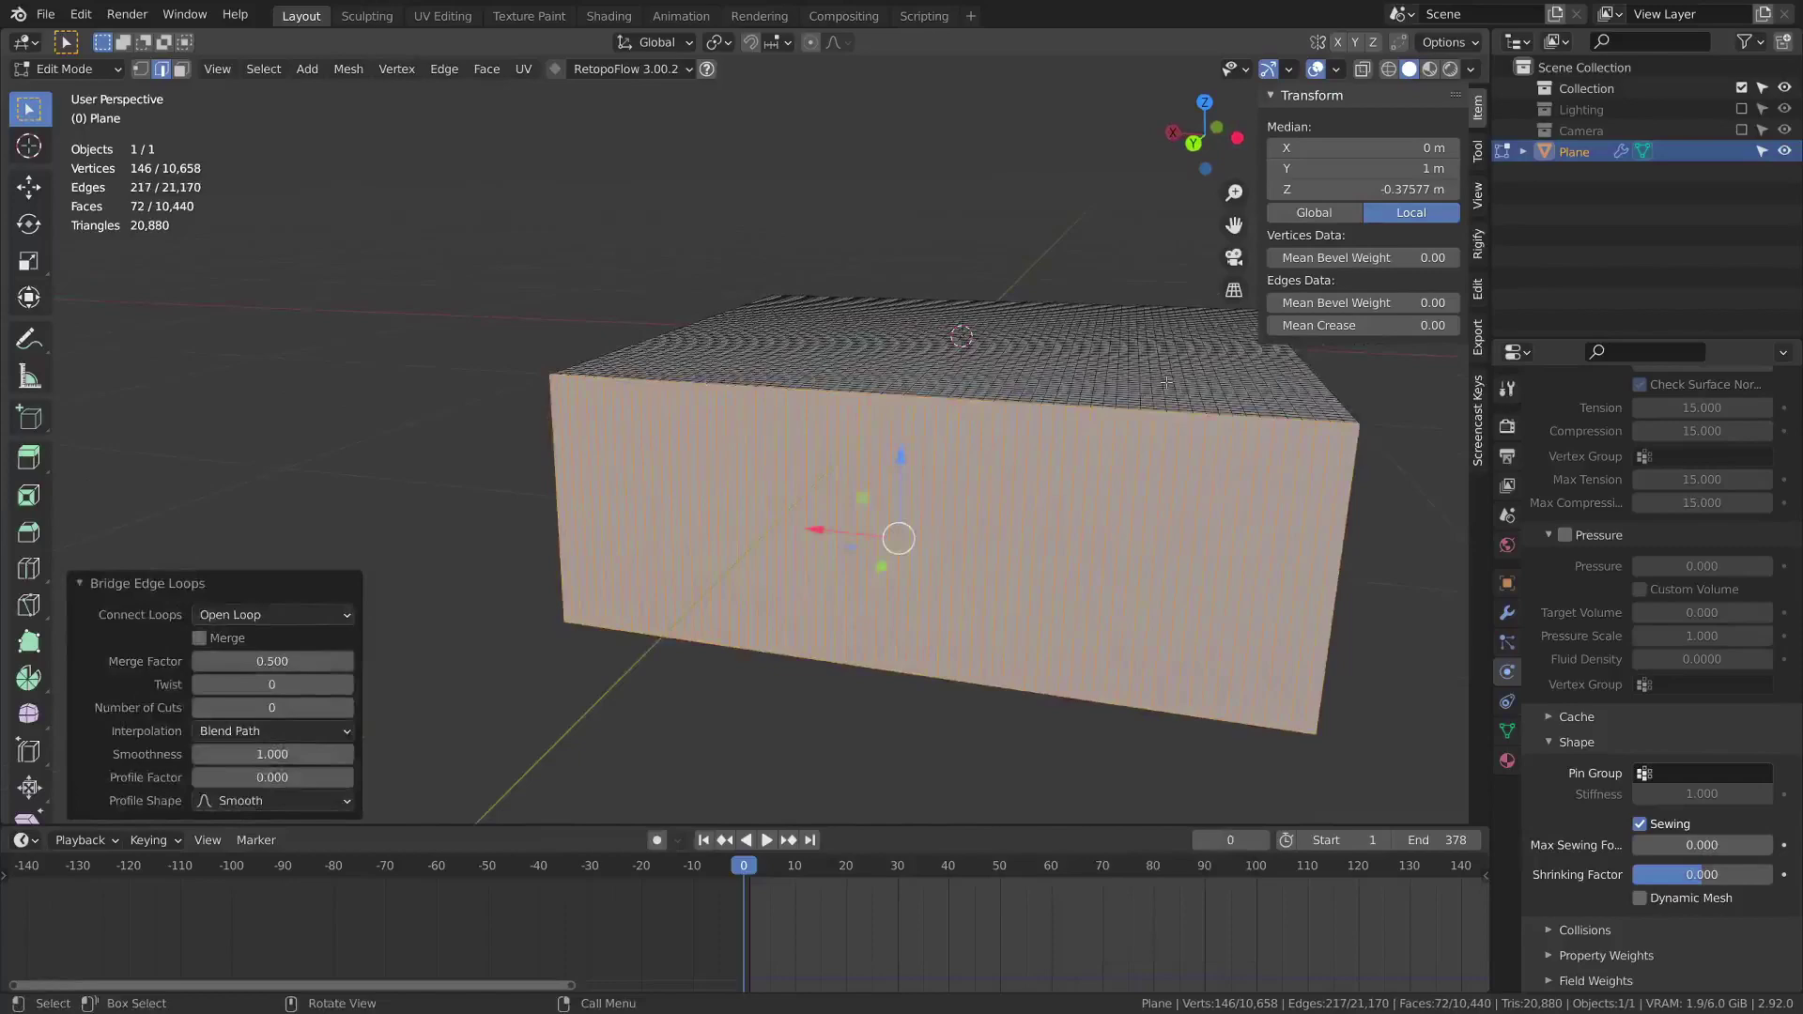
Delete only the faces of the second bridge, keeping its connecting edges, and return to Object Mode
key(x)
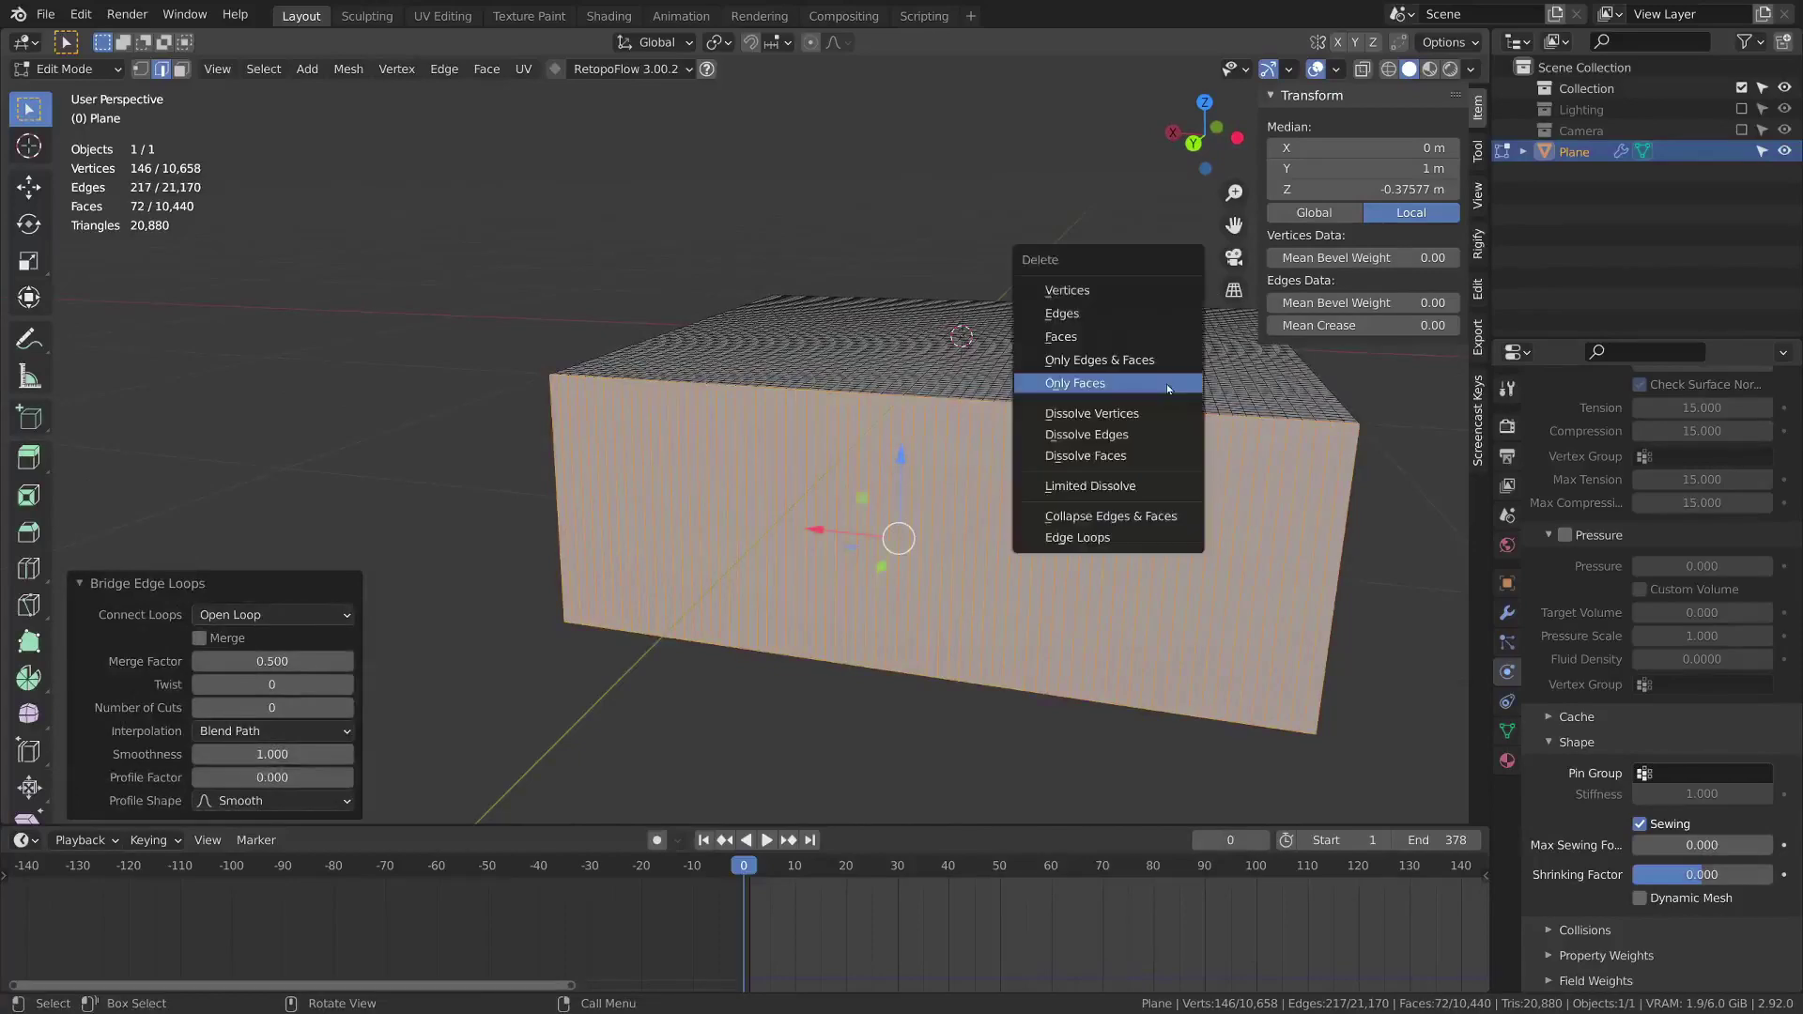
click(1168, 388)
middle_drag(1162, 419, 1051, 386)
key(Tab)
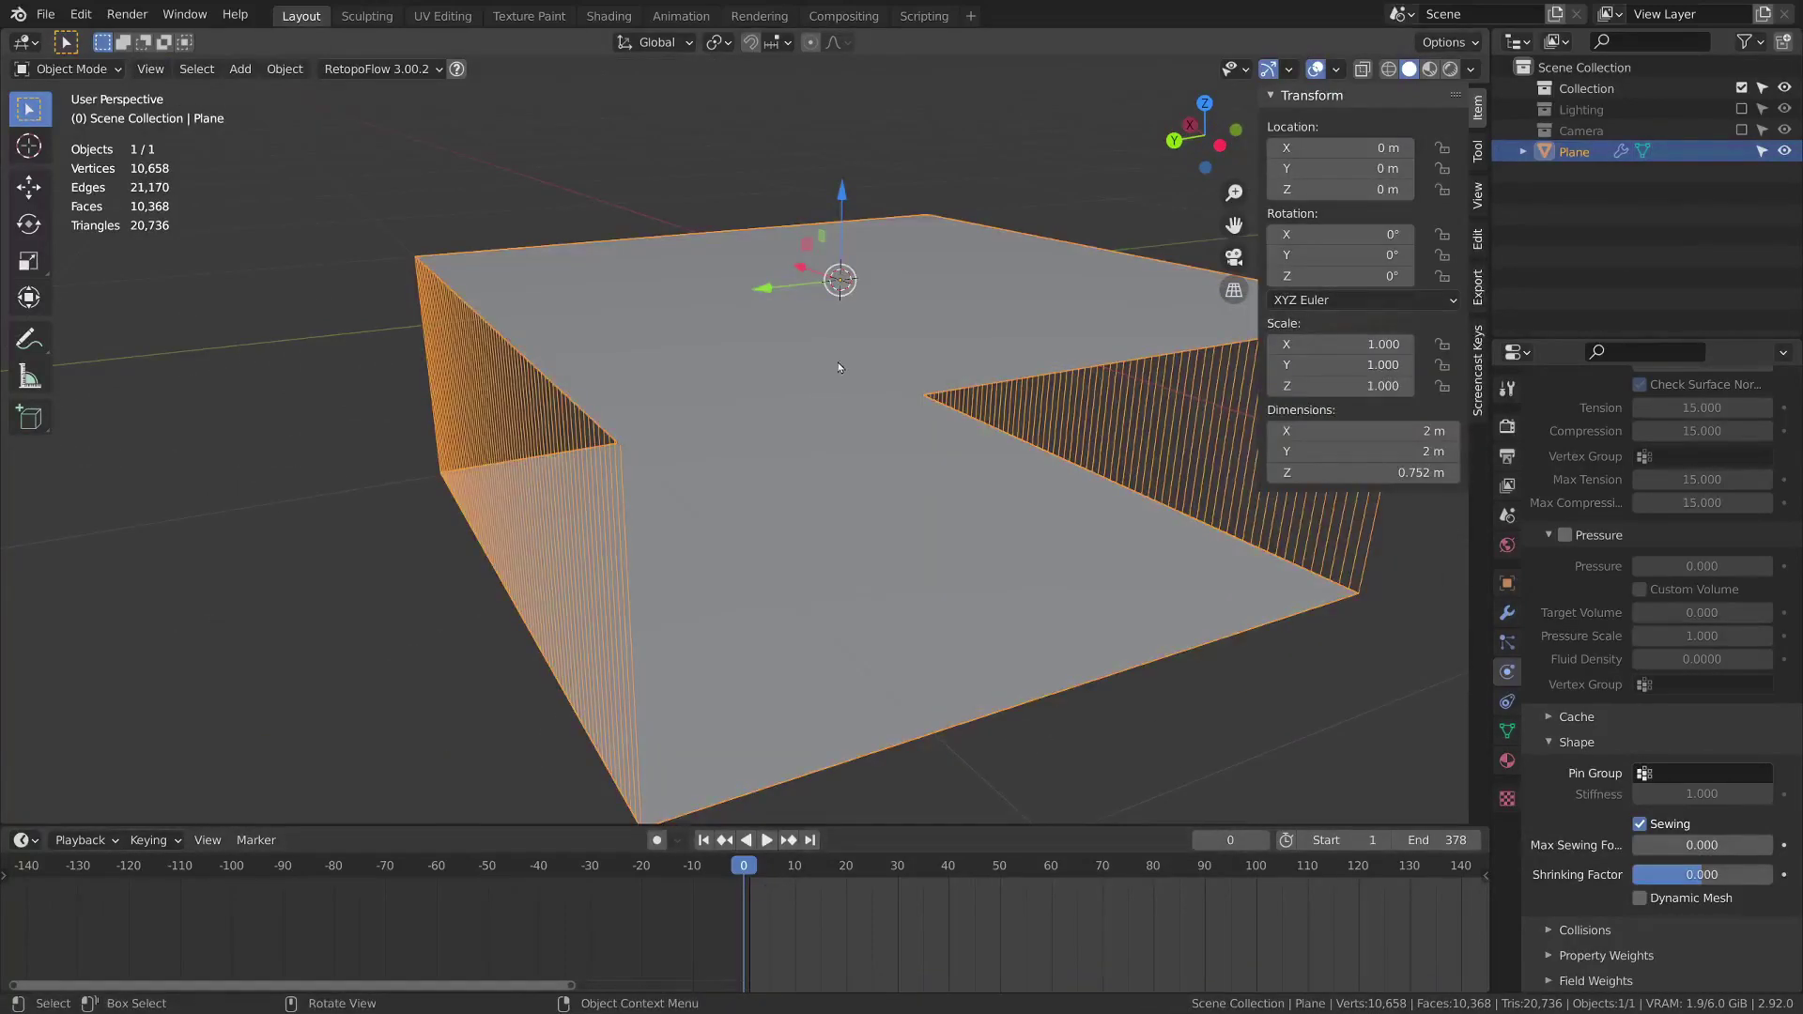
Test the sewing simulation with Max Sewing Force at 0, and test it again with the force set to 0.888
key(space)
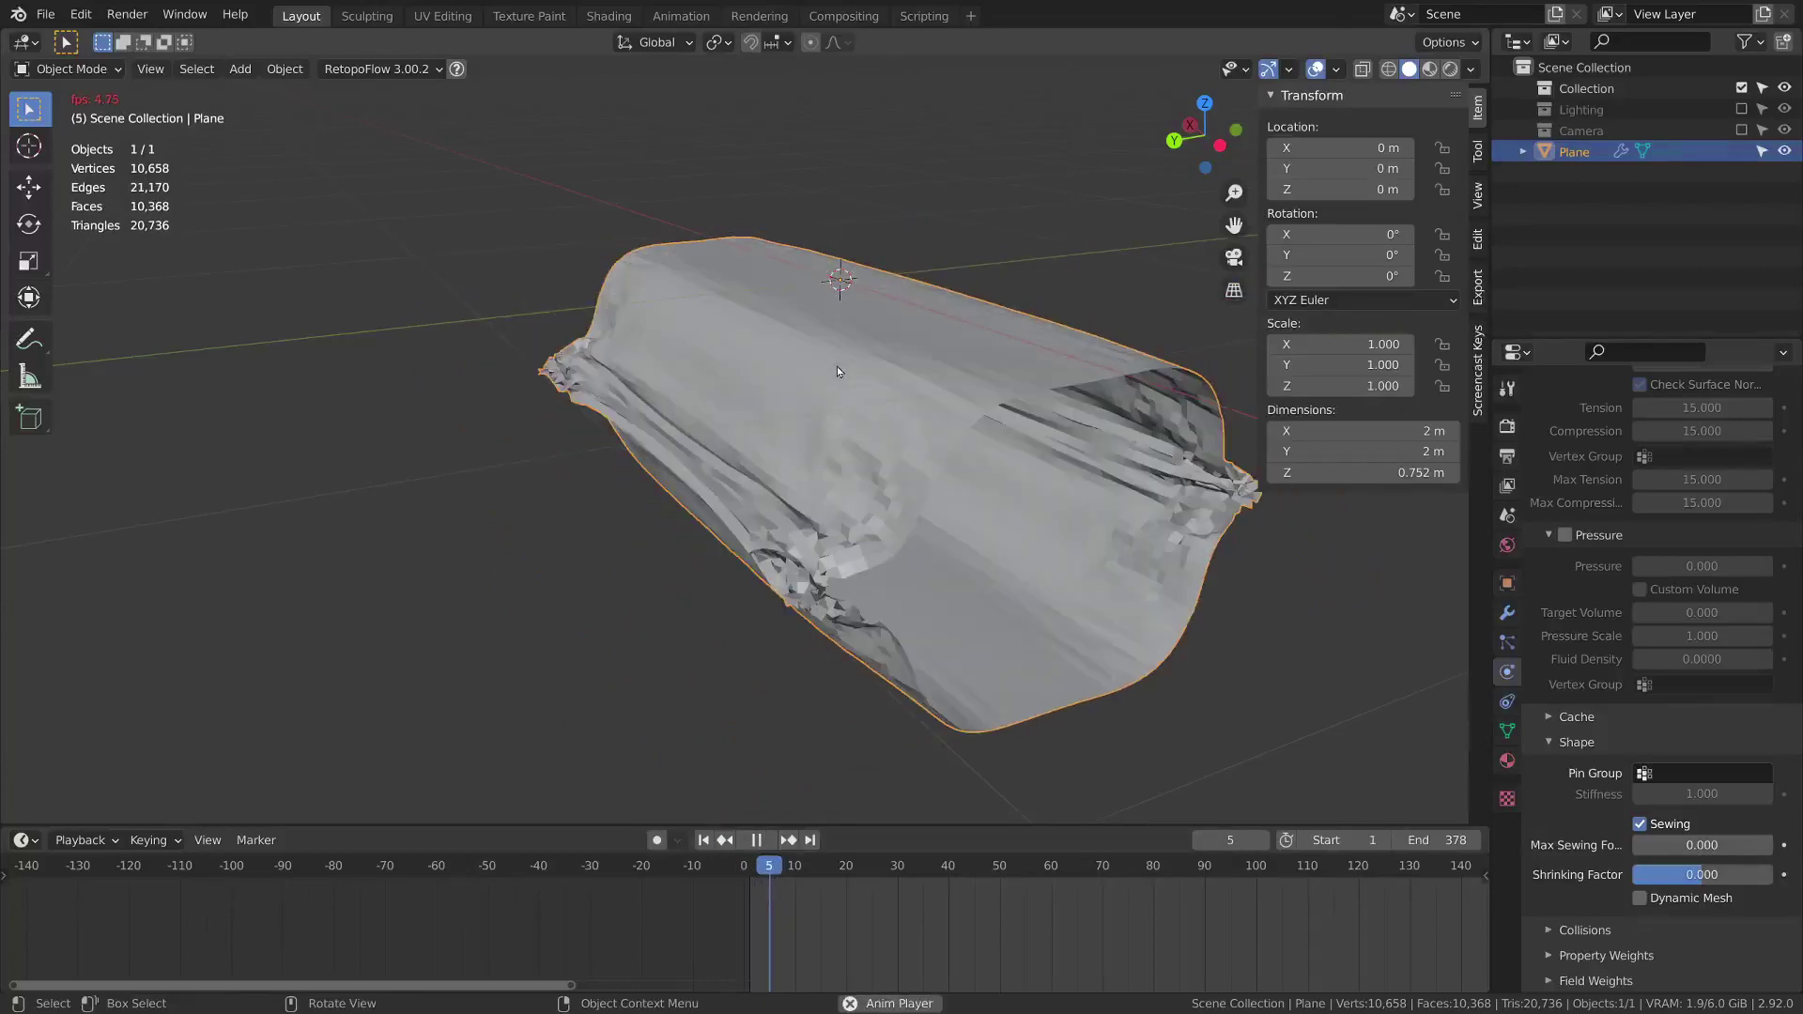
key(Escape)
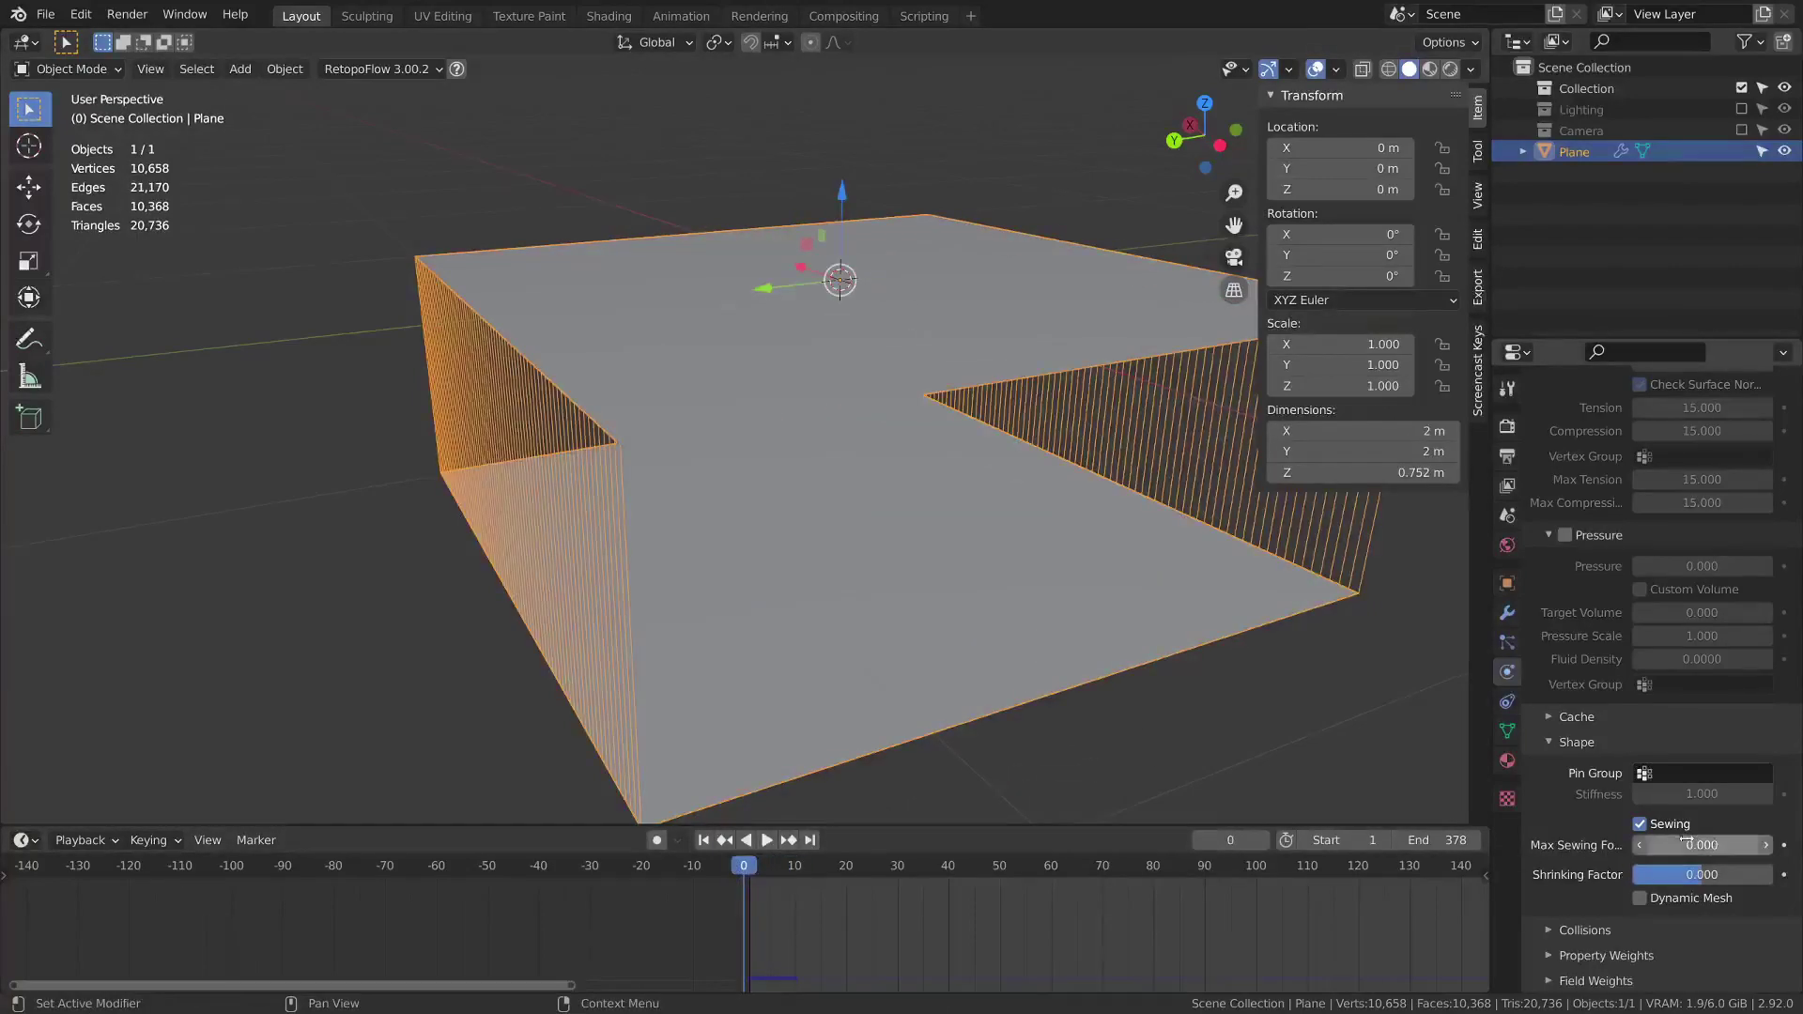
drag(1686, 843, 1715, 845)
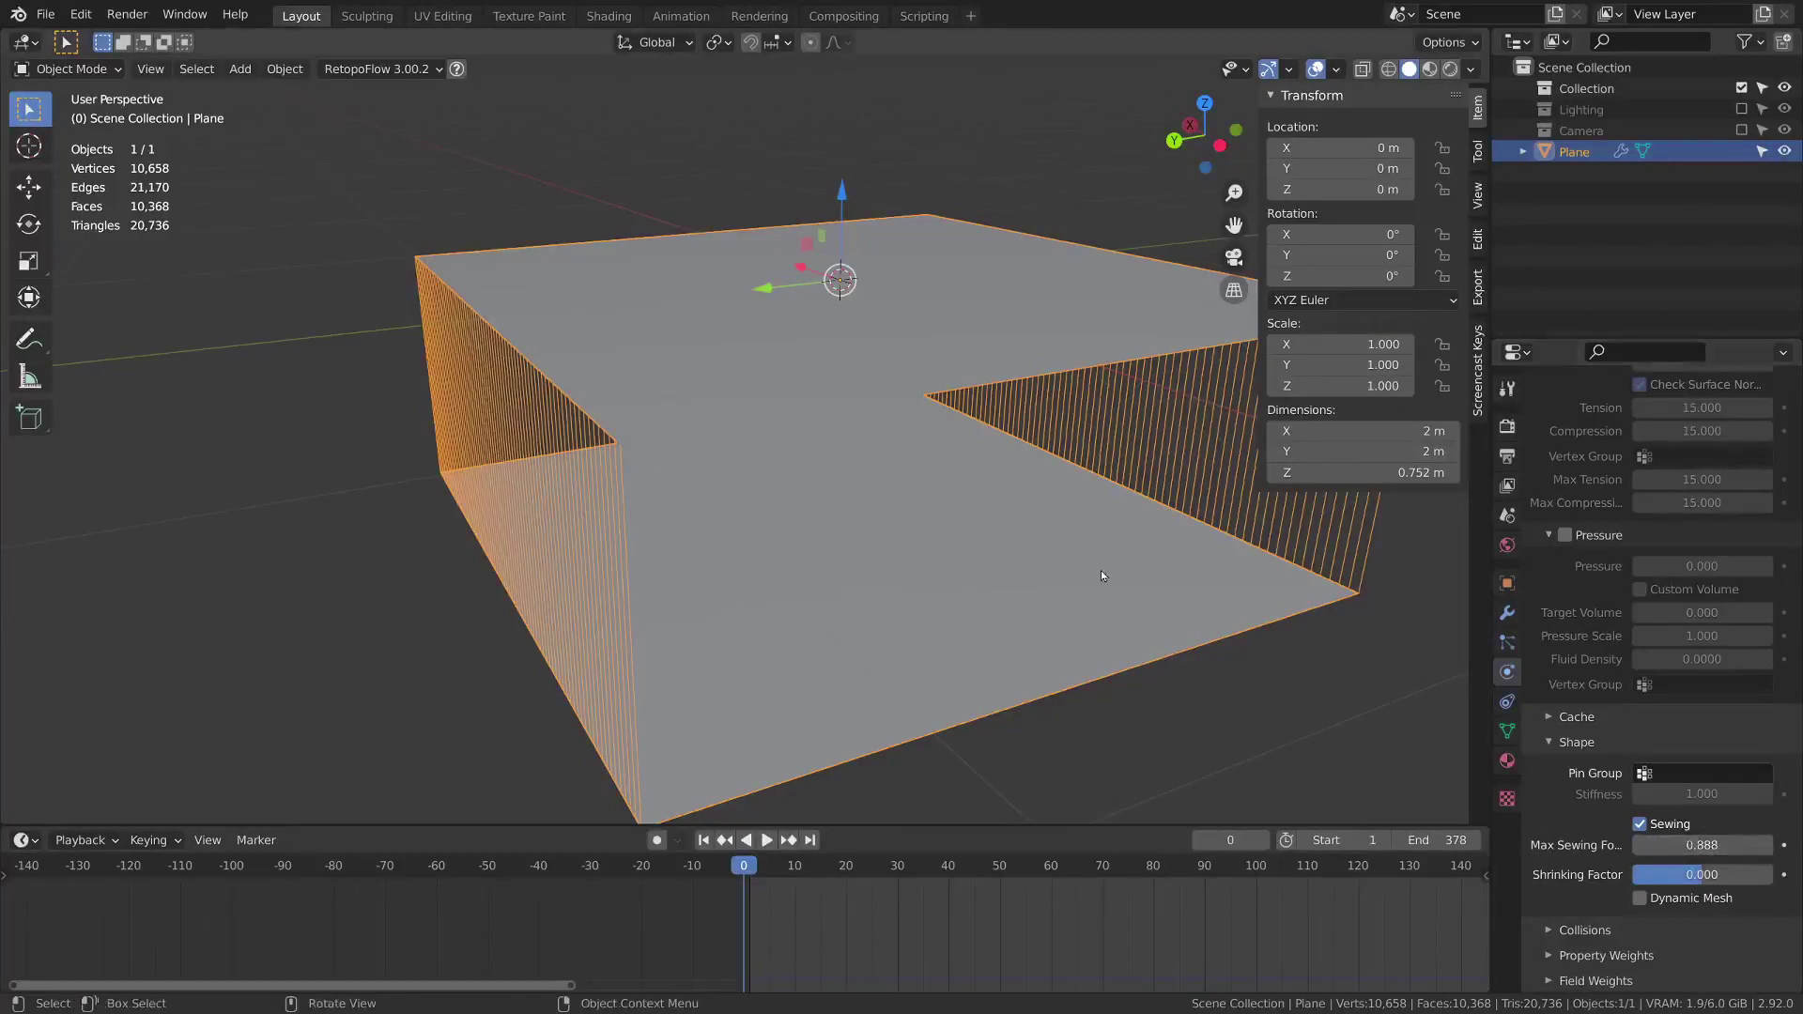
key(space)
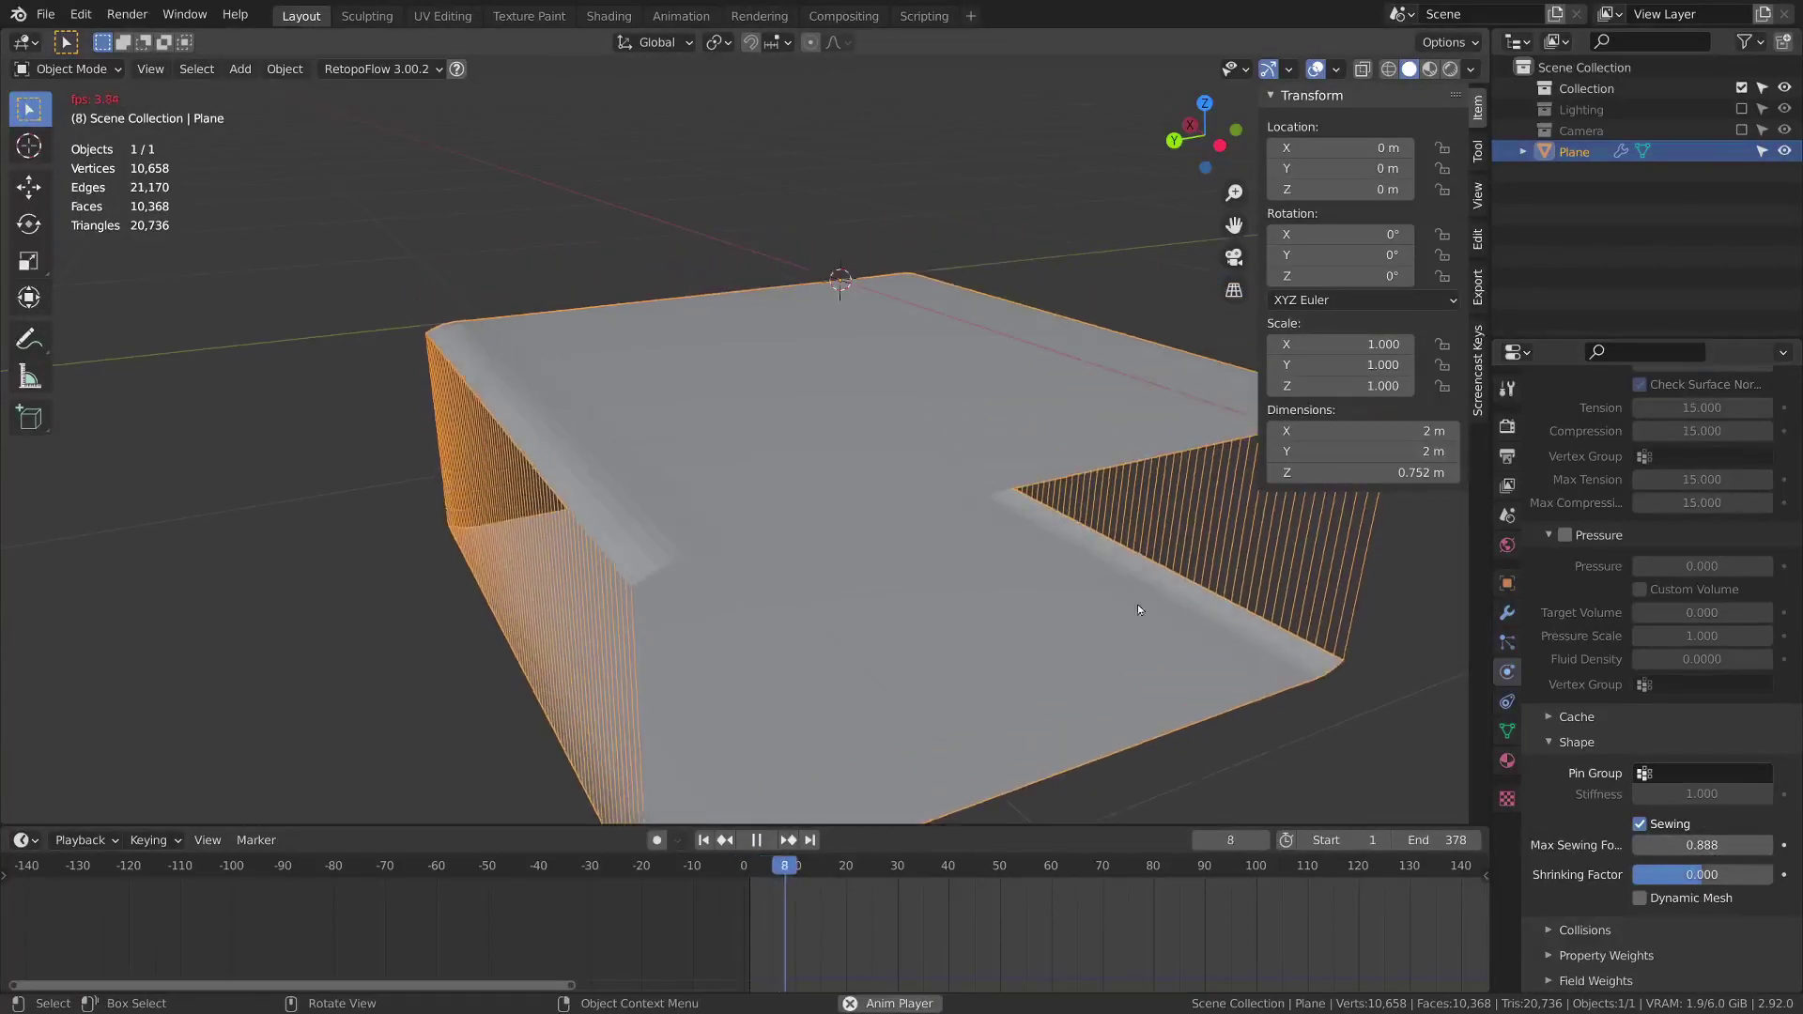
key(space)
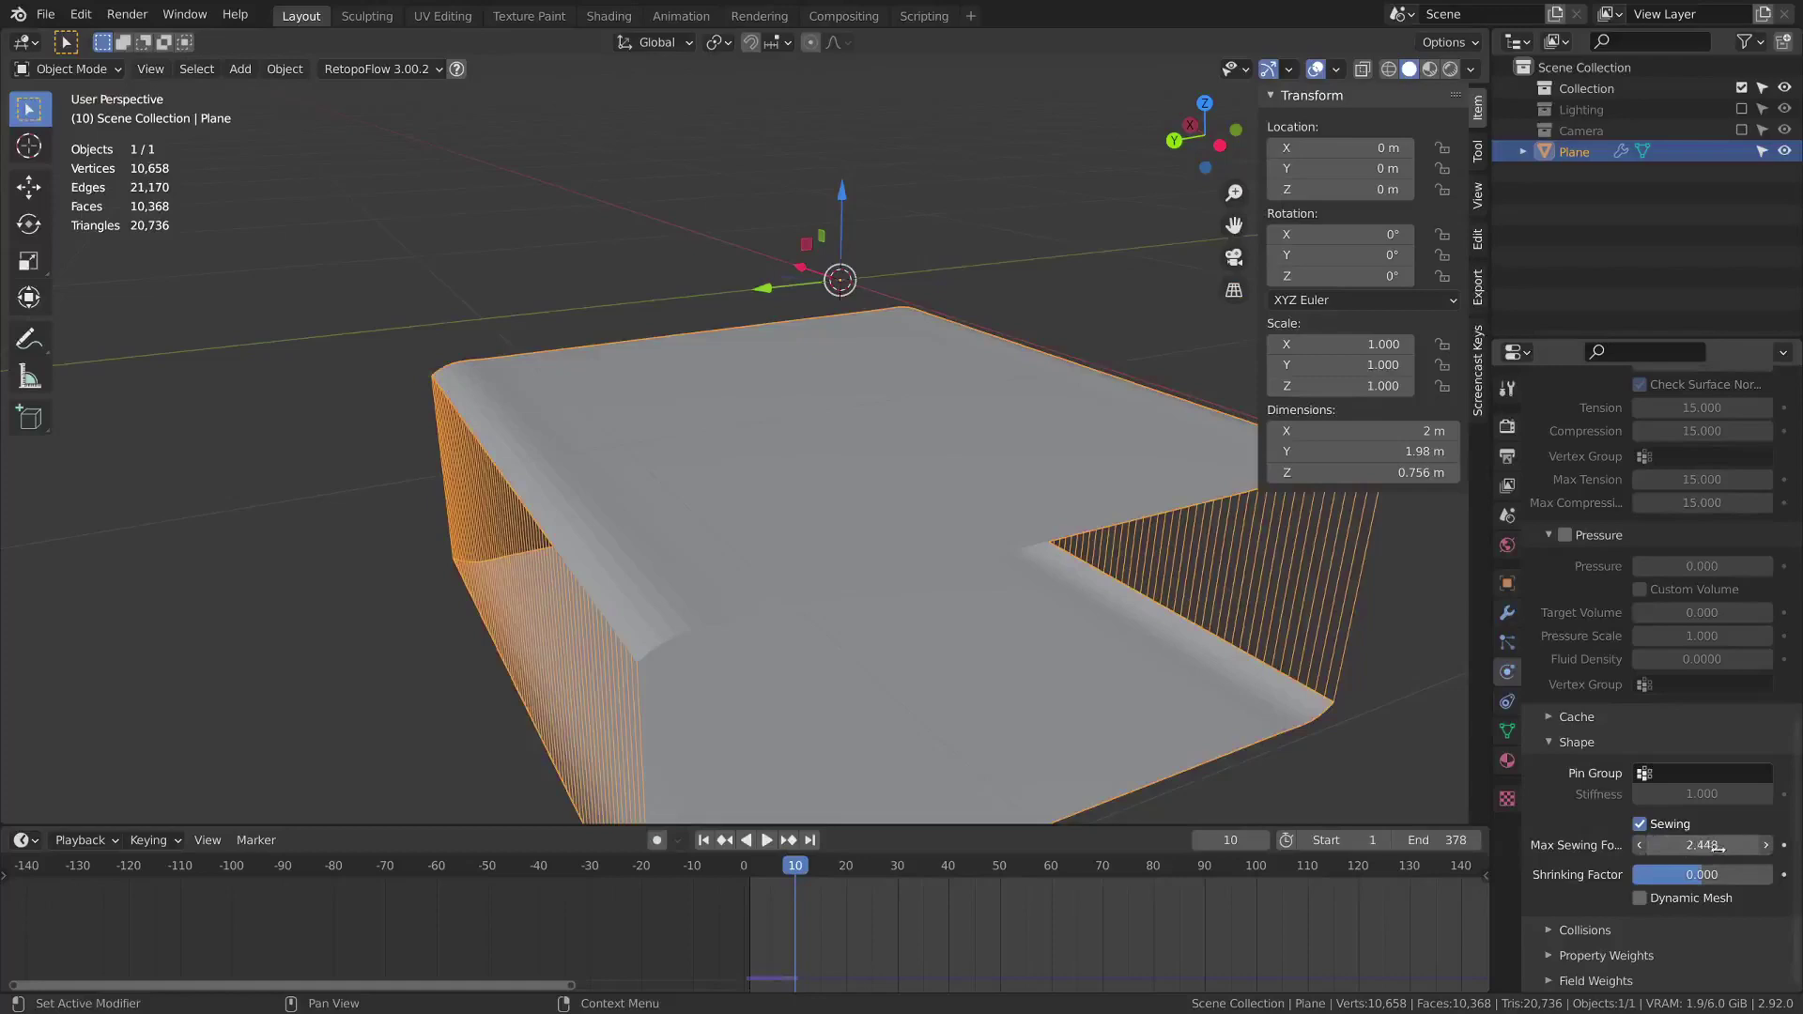
Set Max Sewing Force to about 14.976 and replay the simulation from the start
drag(1717, 846, 1738, 845)
key(shift+Left)
key(space)
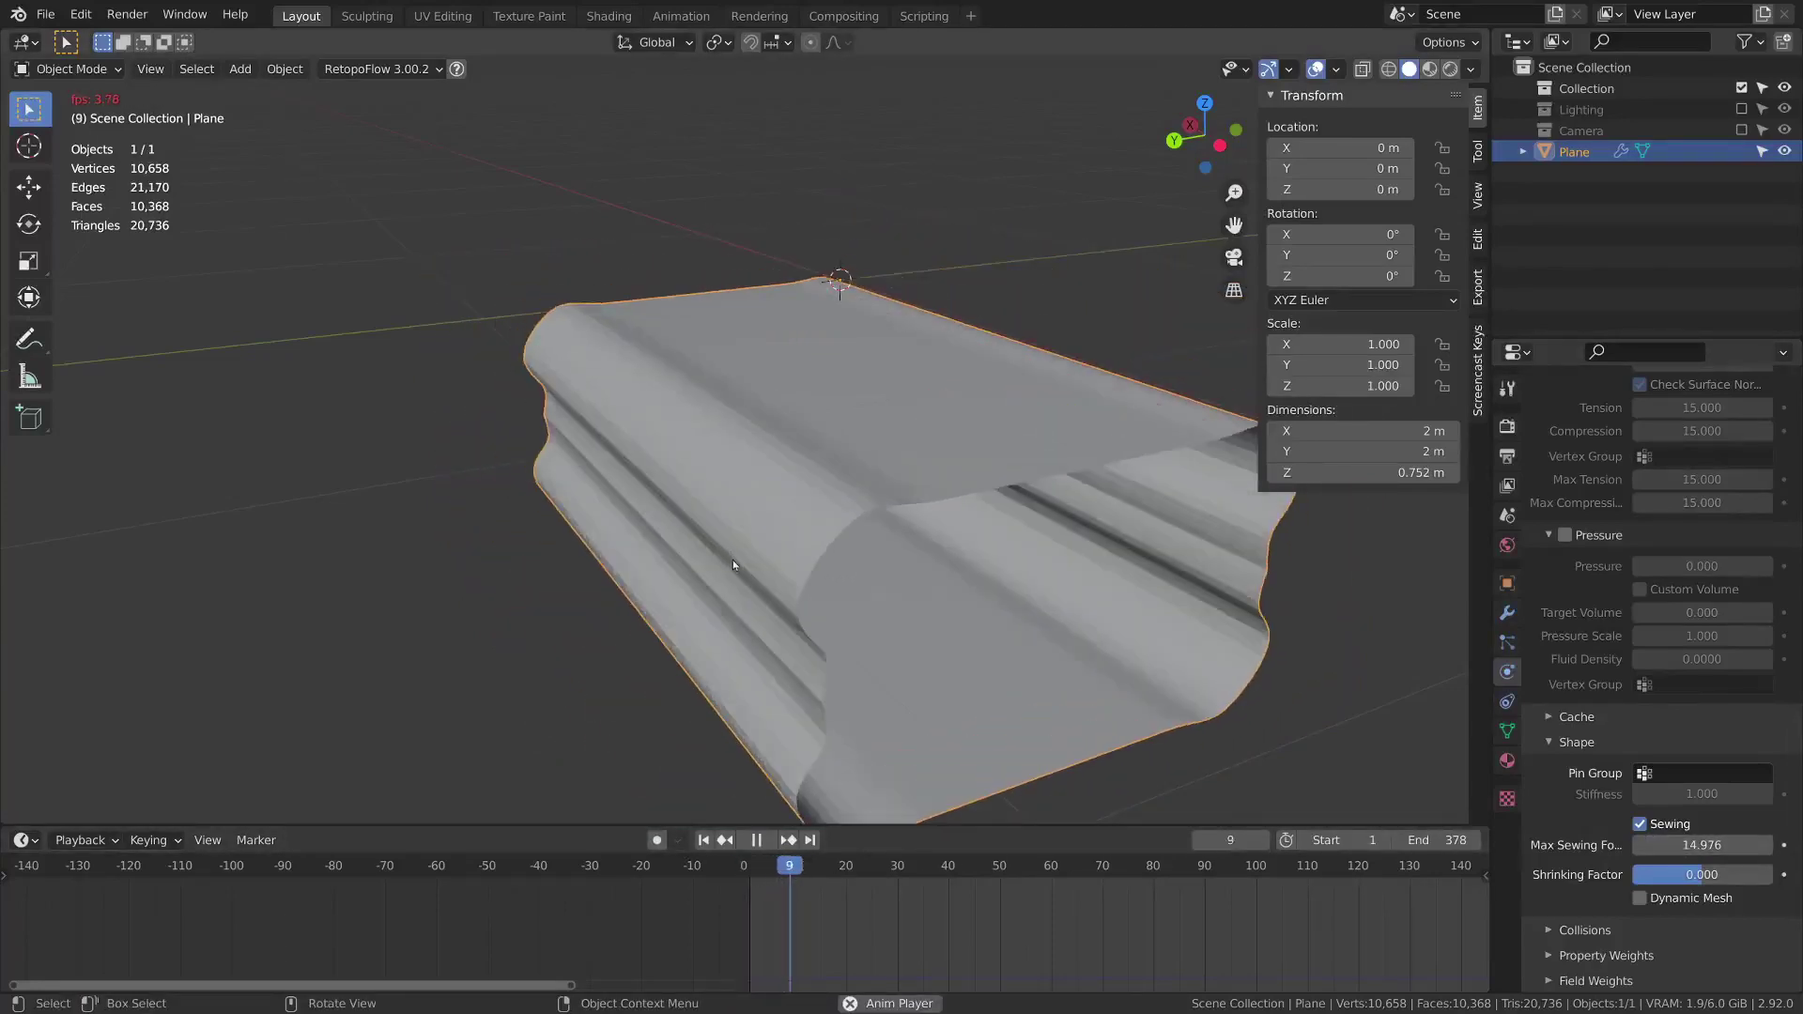
key(space)
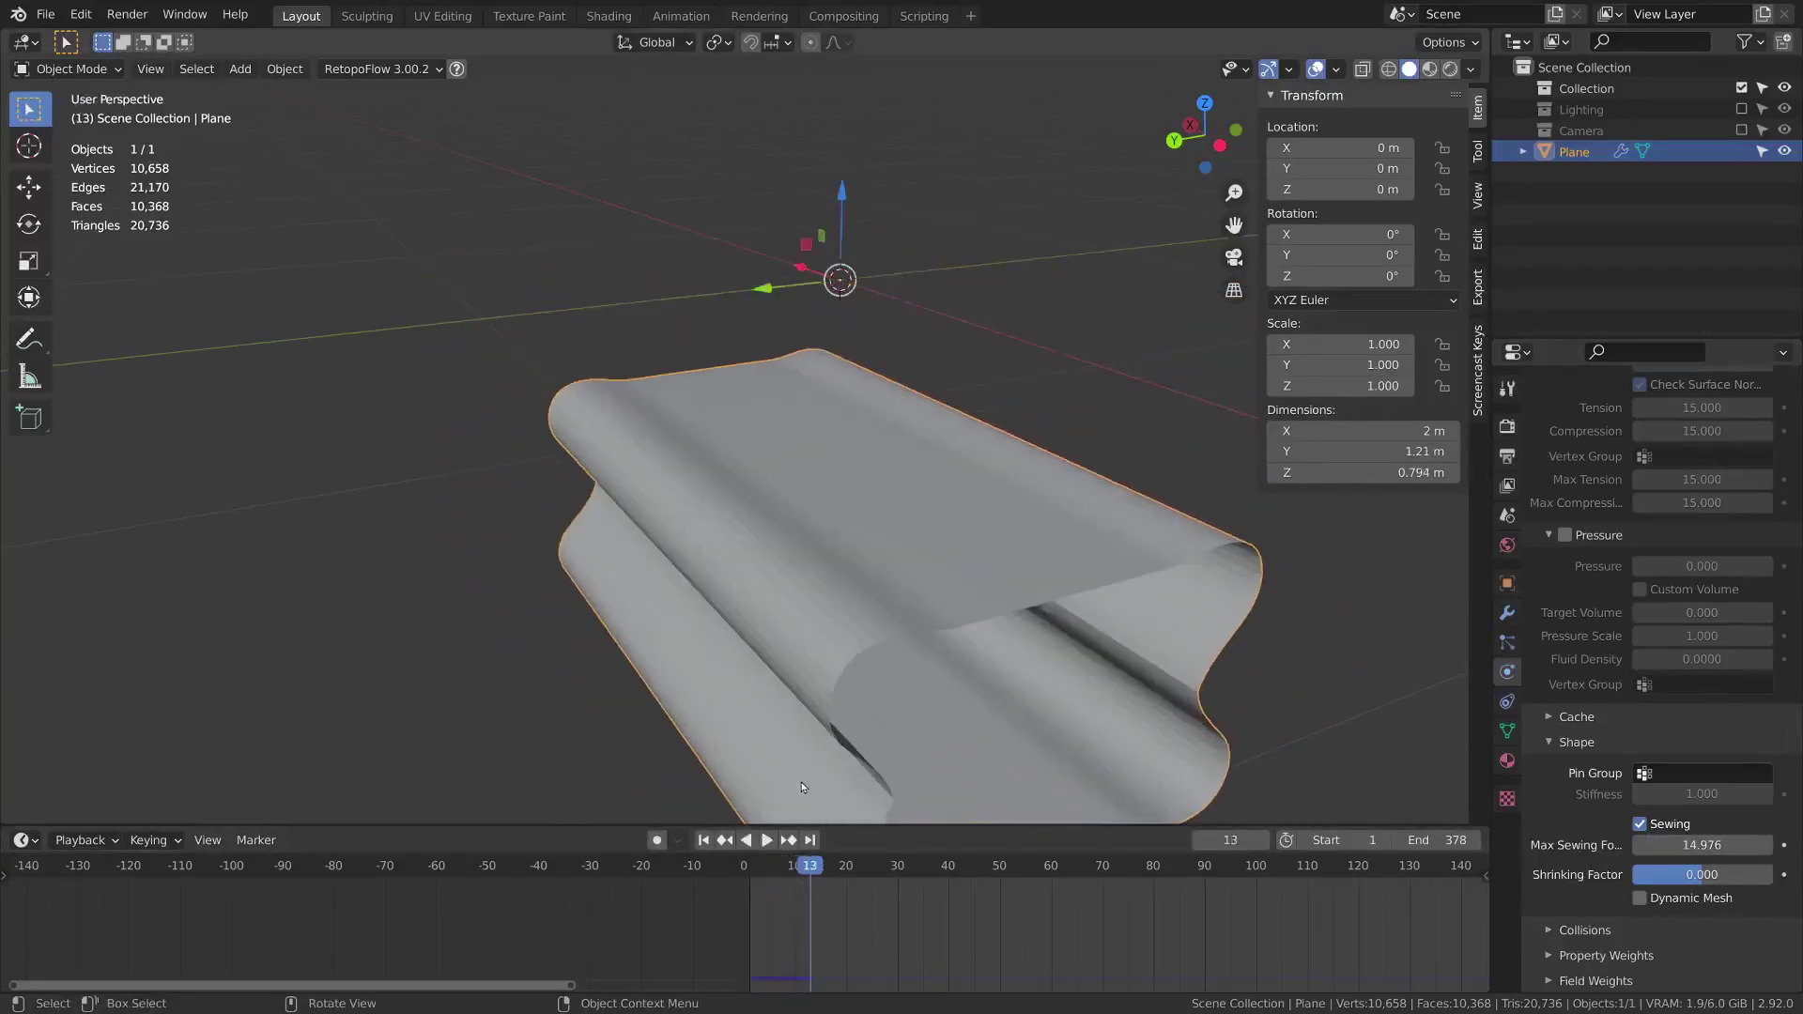
Return the timeline to frame 0 and place the 3D cursor in the area between the two sewn planes
click(690, 864)
shift+right_click(898, 529)
middle_drag(1023, 685, 931, 653)
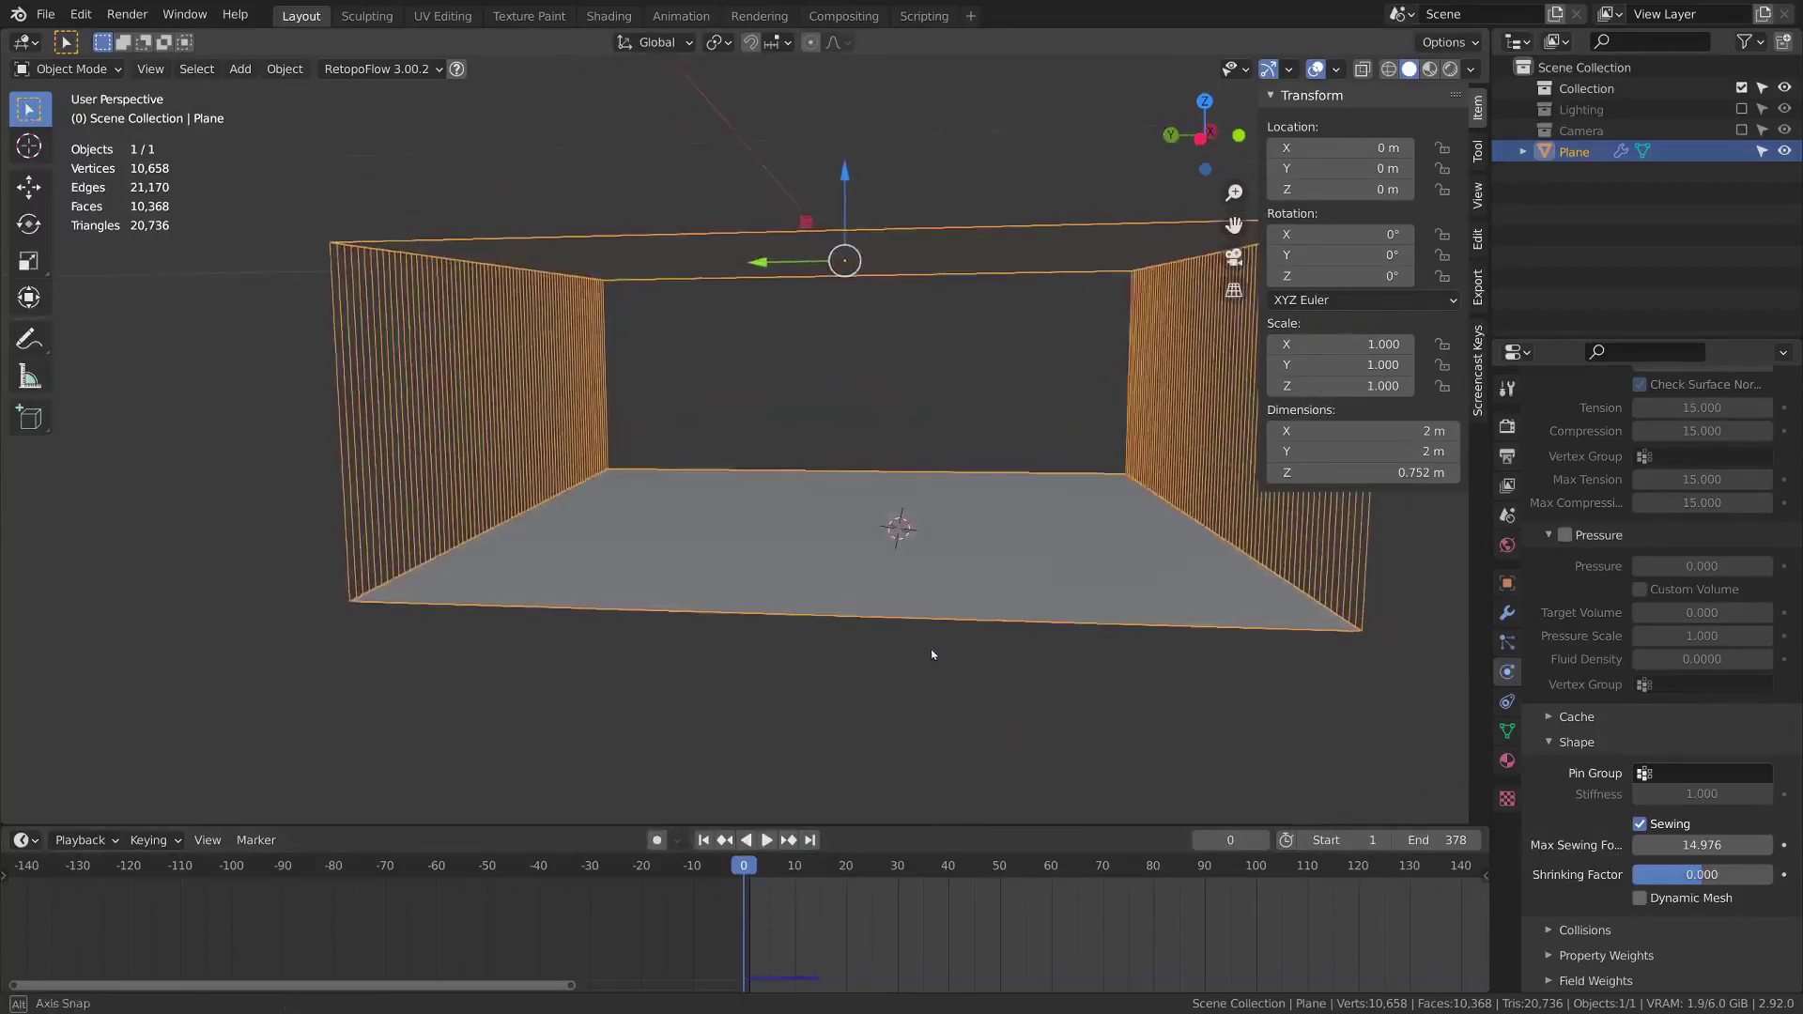
Add a cylinder about 3.52 m long lying between the two sewn planes, enable Collision on it, and simulate the planes closing around it
key(shift+a)
mouse_move(893, 515)
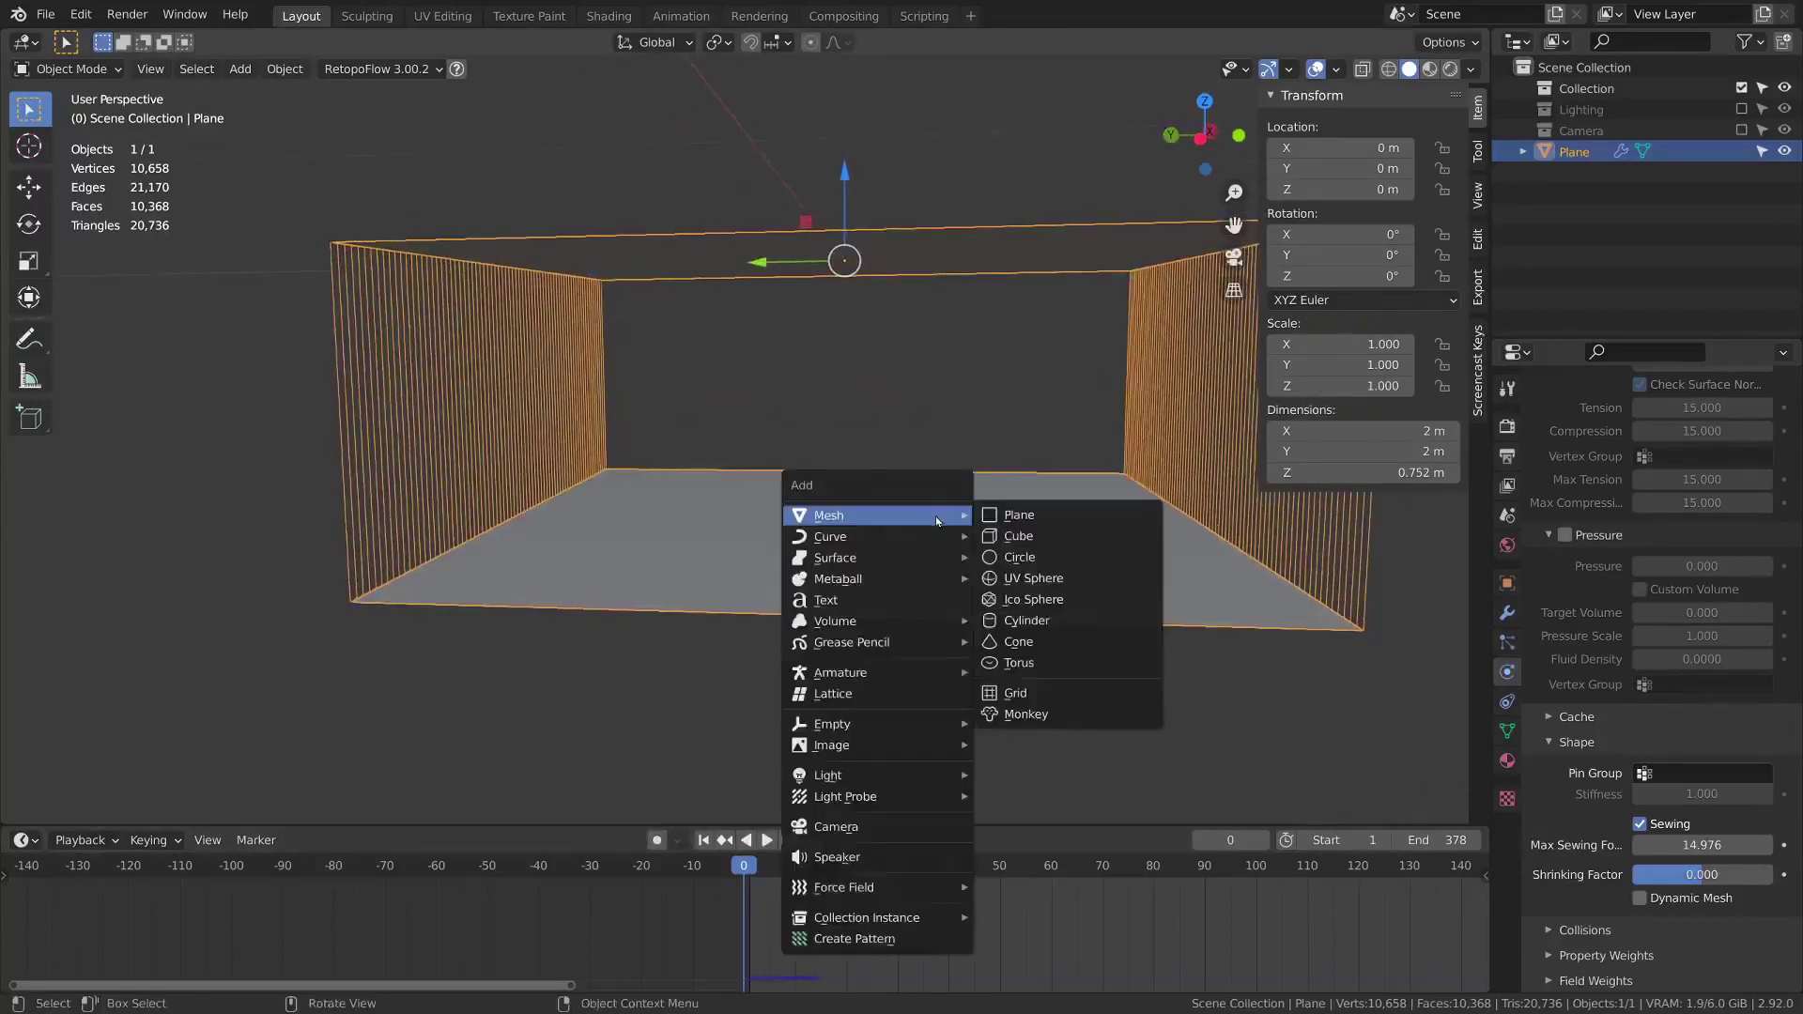
click(1063, 624)
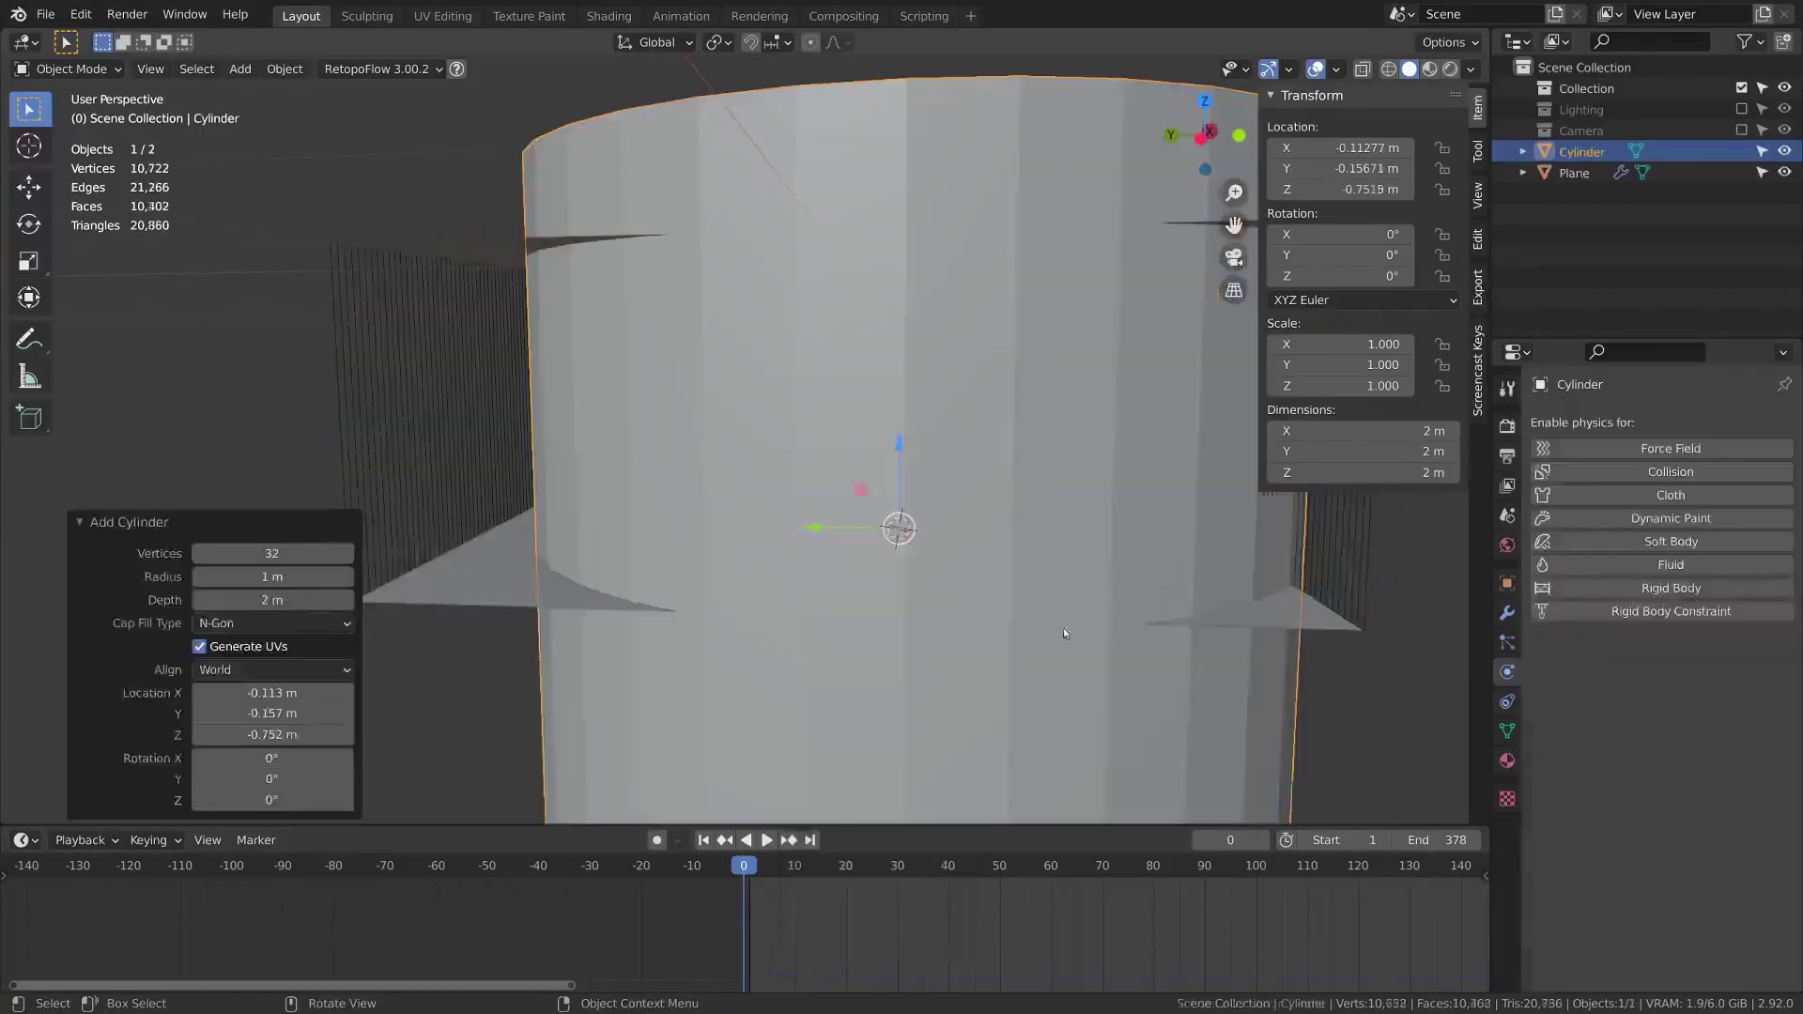
click(1699, 475)
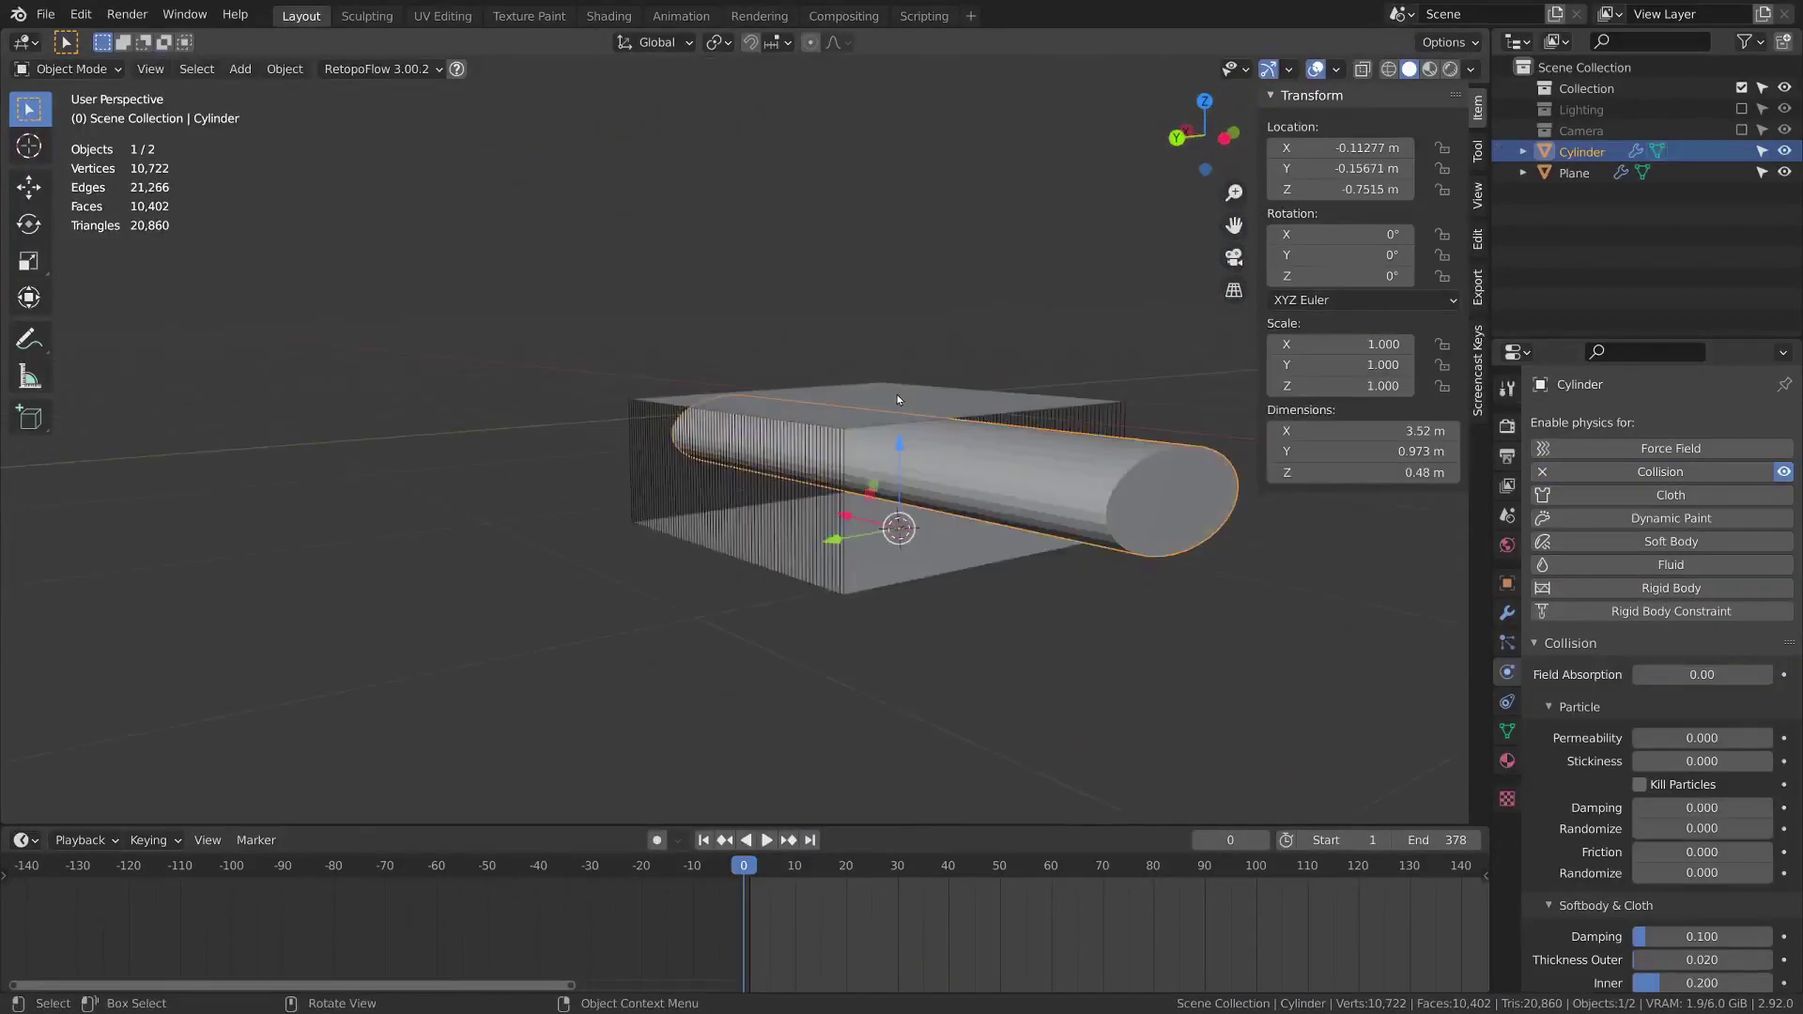
click(898, 400)
key(space)
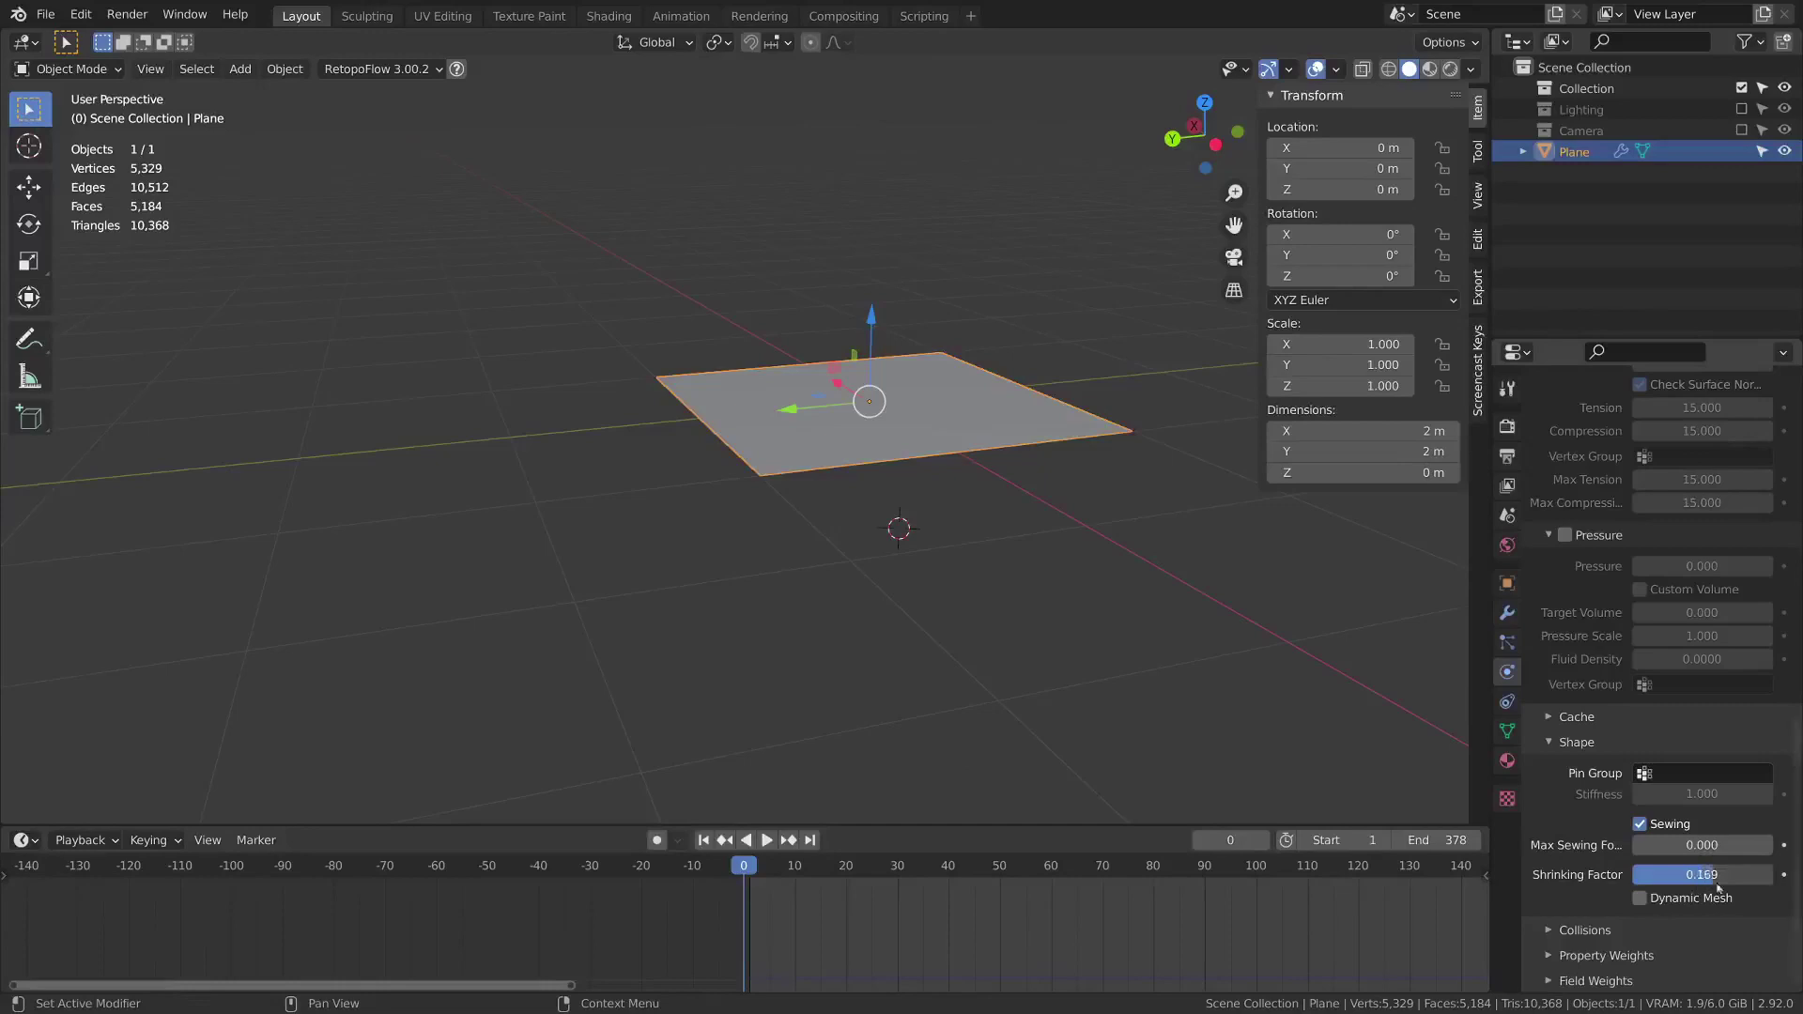
Set the single cloth plane's Shrinking Factor to 0.567 and test the simulation
drag(1716, 881, 1743, 881)
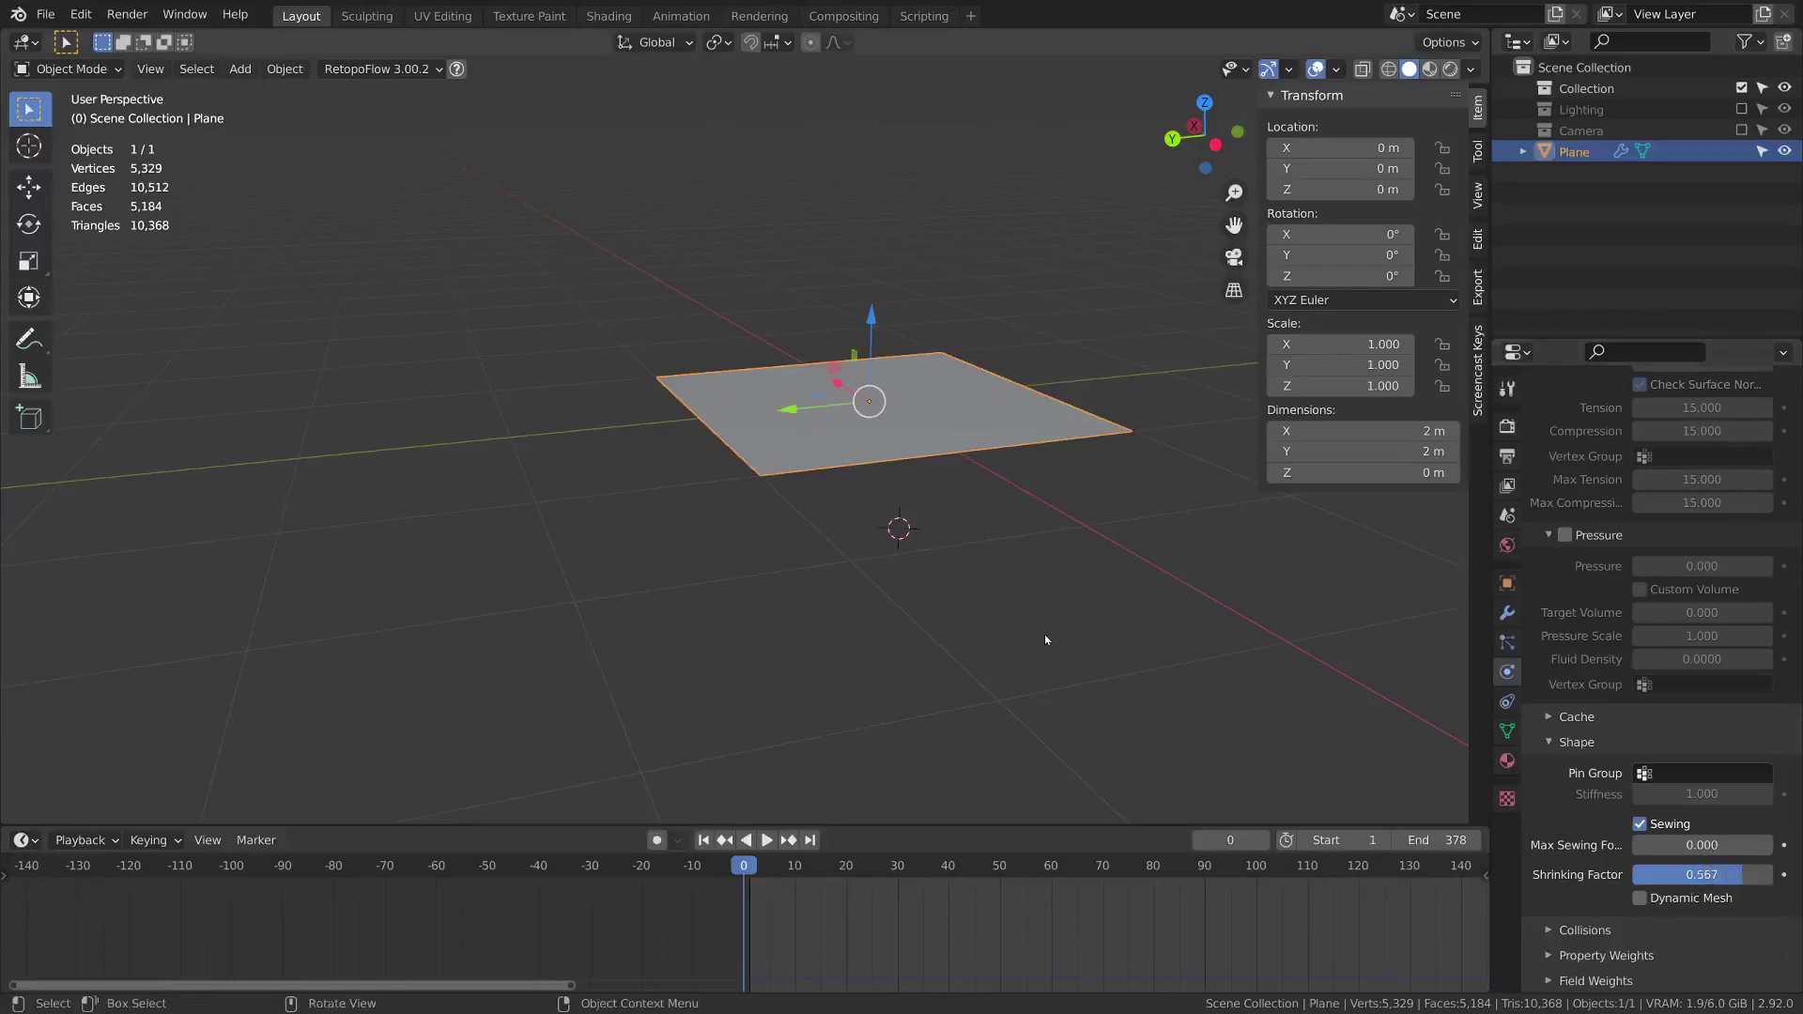
key(space)
key(space)
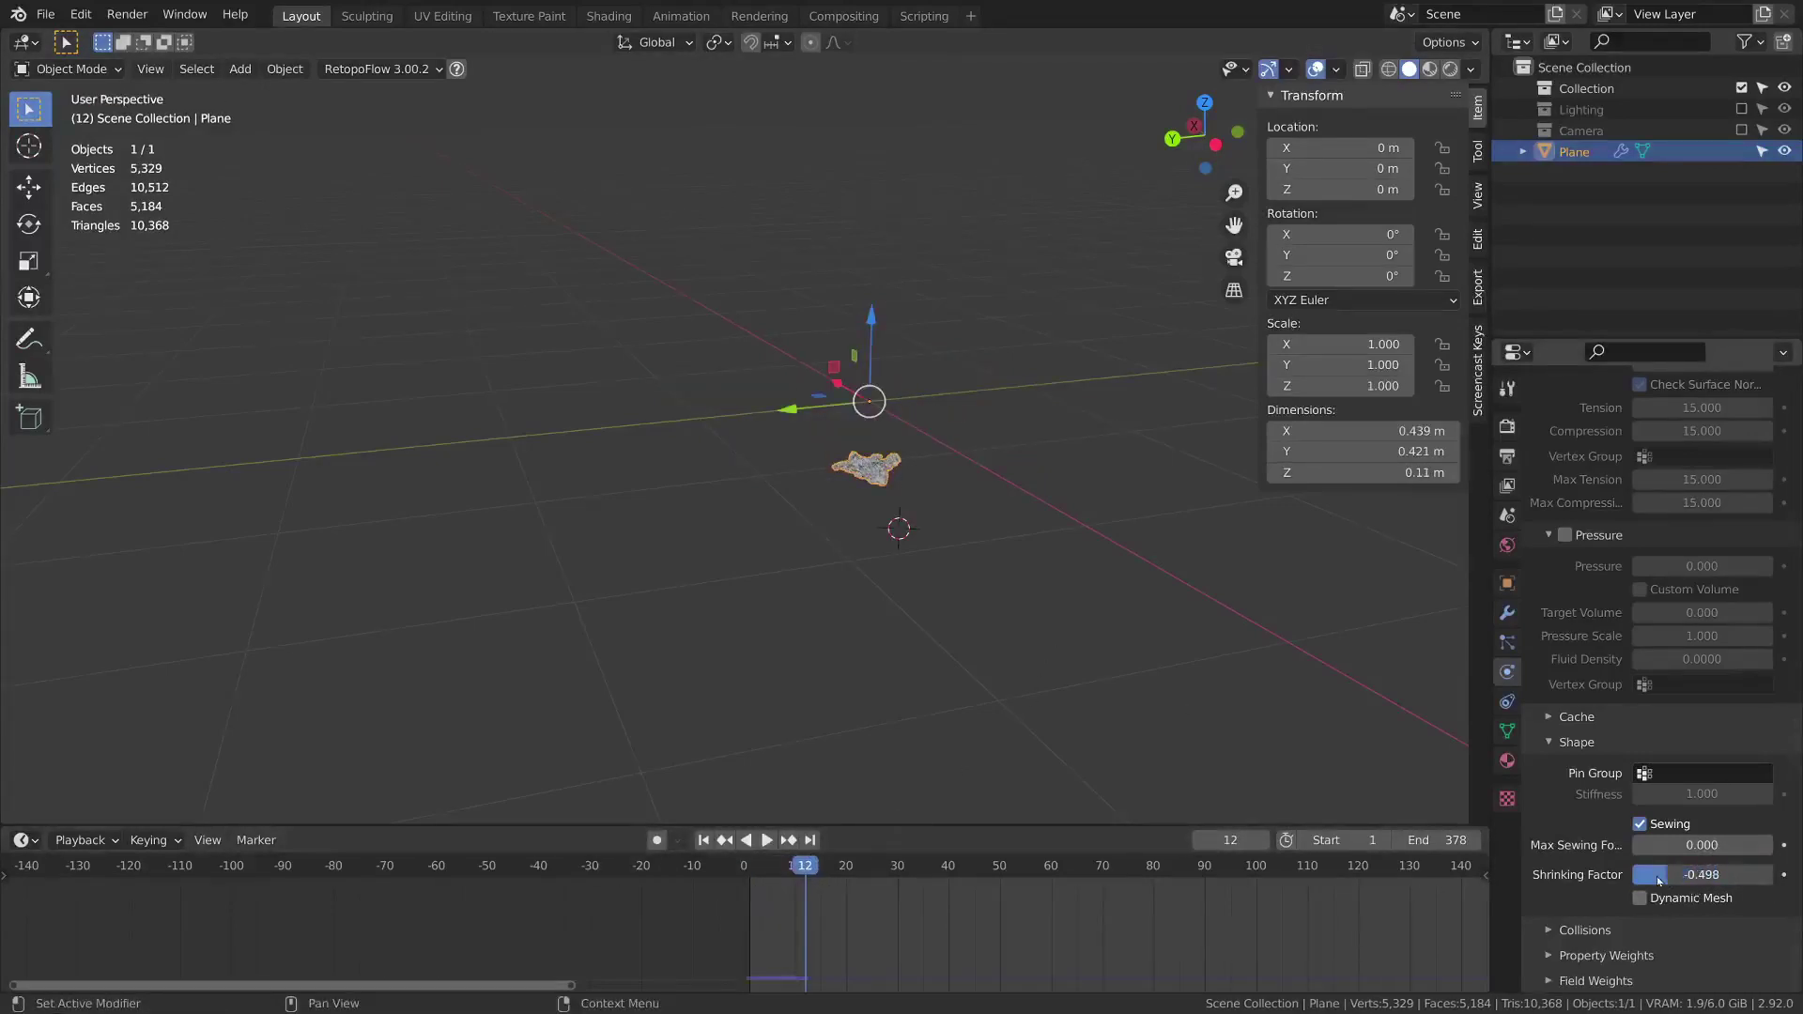
Set the cloth's Shrinking Factor to -0.358 and replay the simulation from the start
drag(1668, 883, 1671, 882)
key(shift+Left)
key(space)
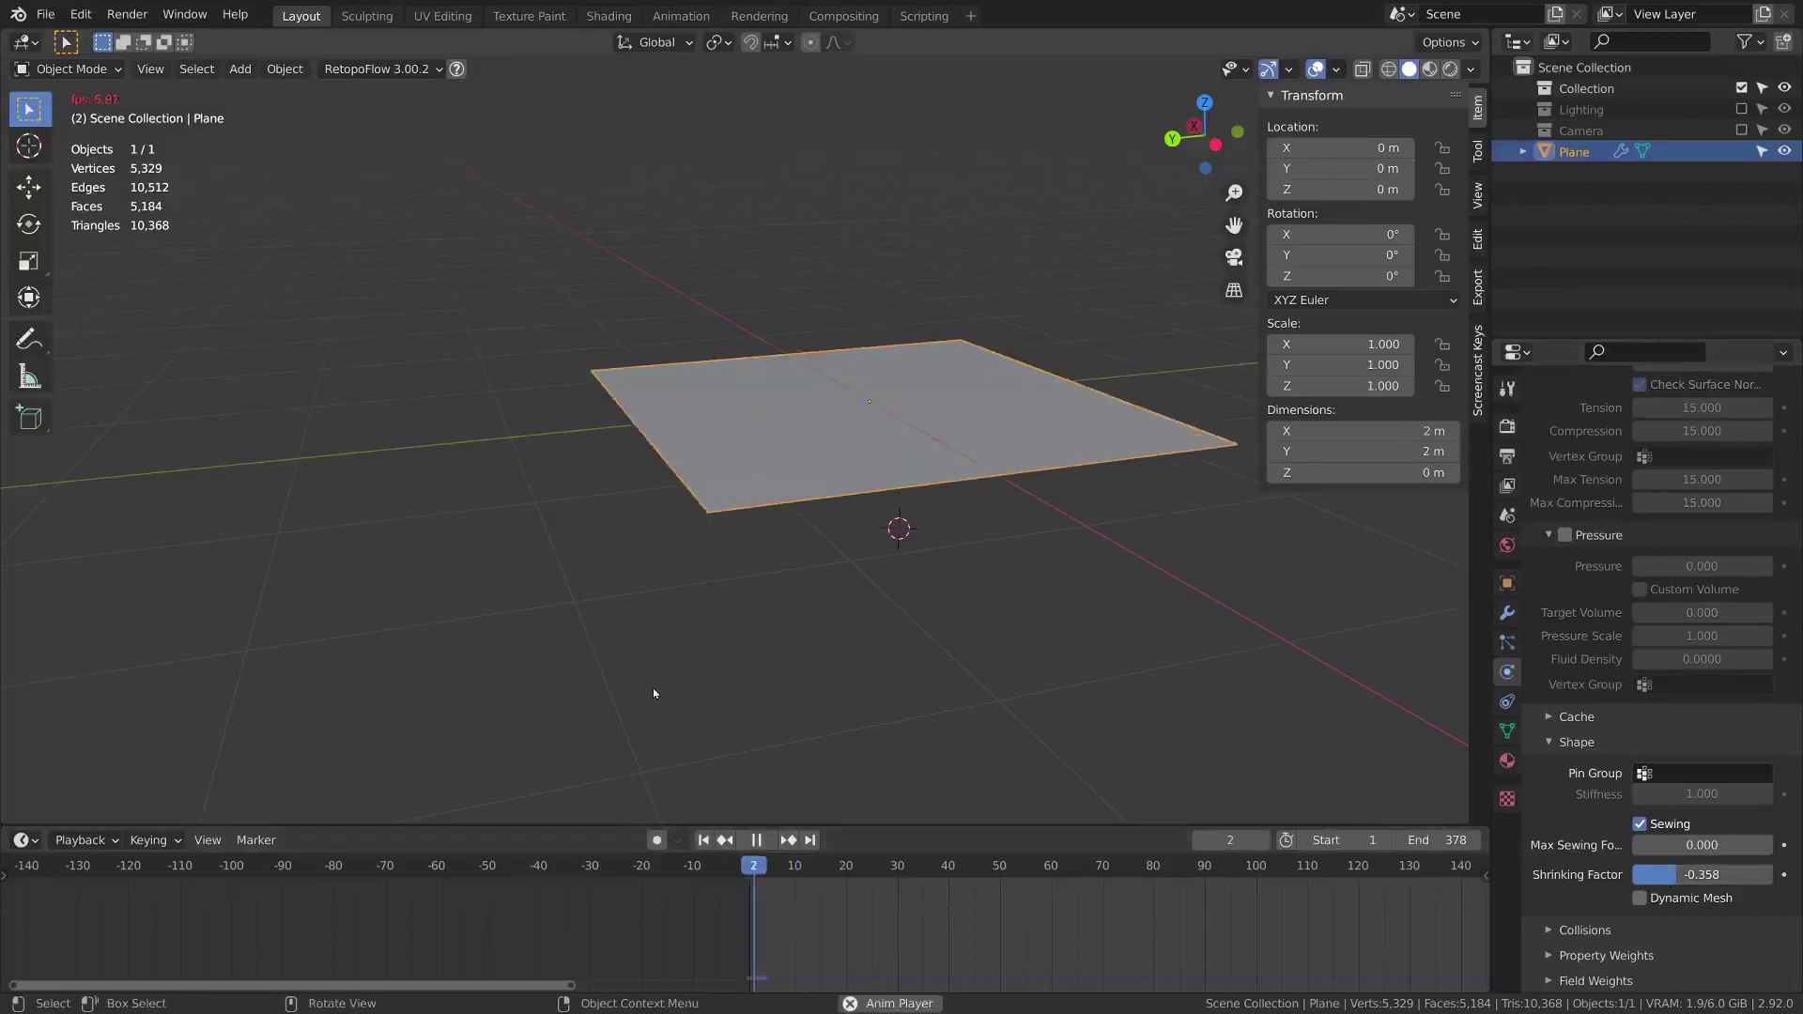
key(Escape)
Collapse the cloth's Shape settings, expand Collisions, and confirm the object collision Distance at 0.015 m
click(1577, 742)
click(1602, 930)
middle_drag(1604, 925, 1611, 612)
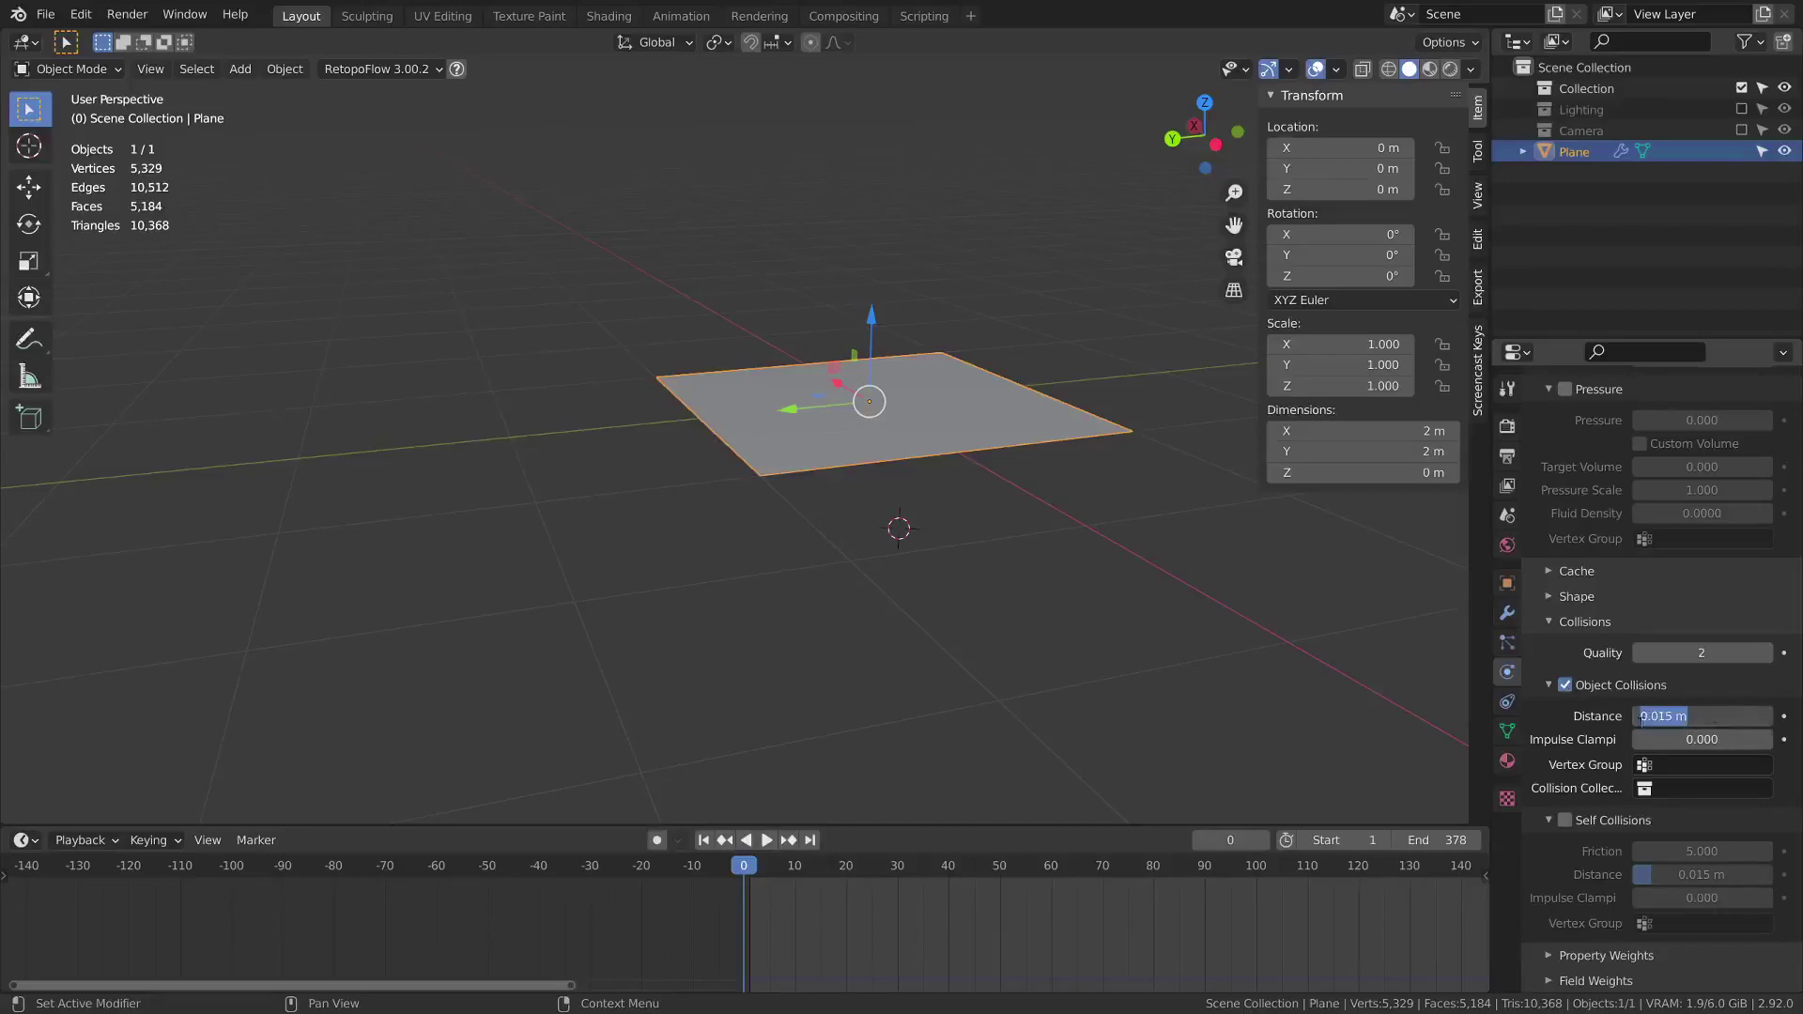
key(Return)
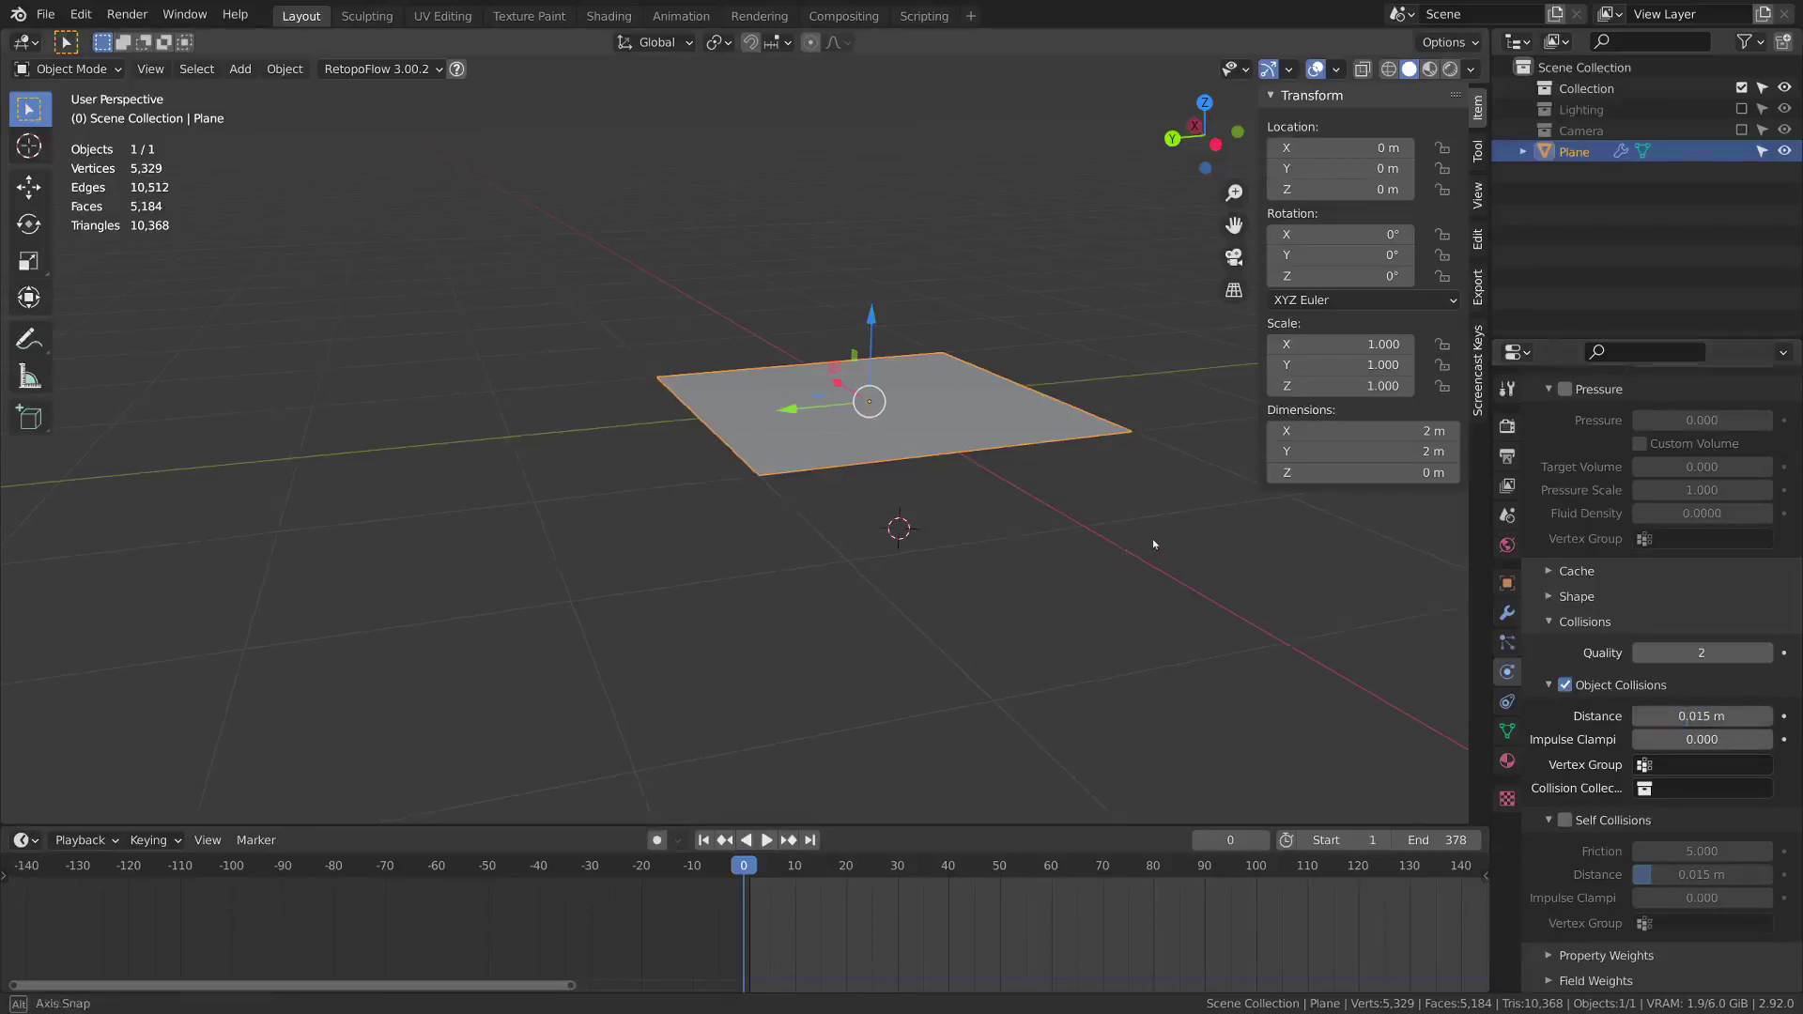
Add a cube, move it about 0.70 m down along Z so it sits below the plane, and enable Collision on it
middle_drag(1152, 538, 1081, 483)
key(shift+a)
mouse_move(1080, 478)
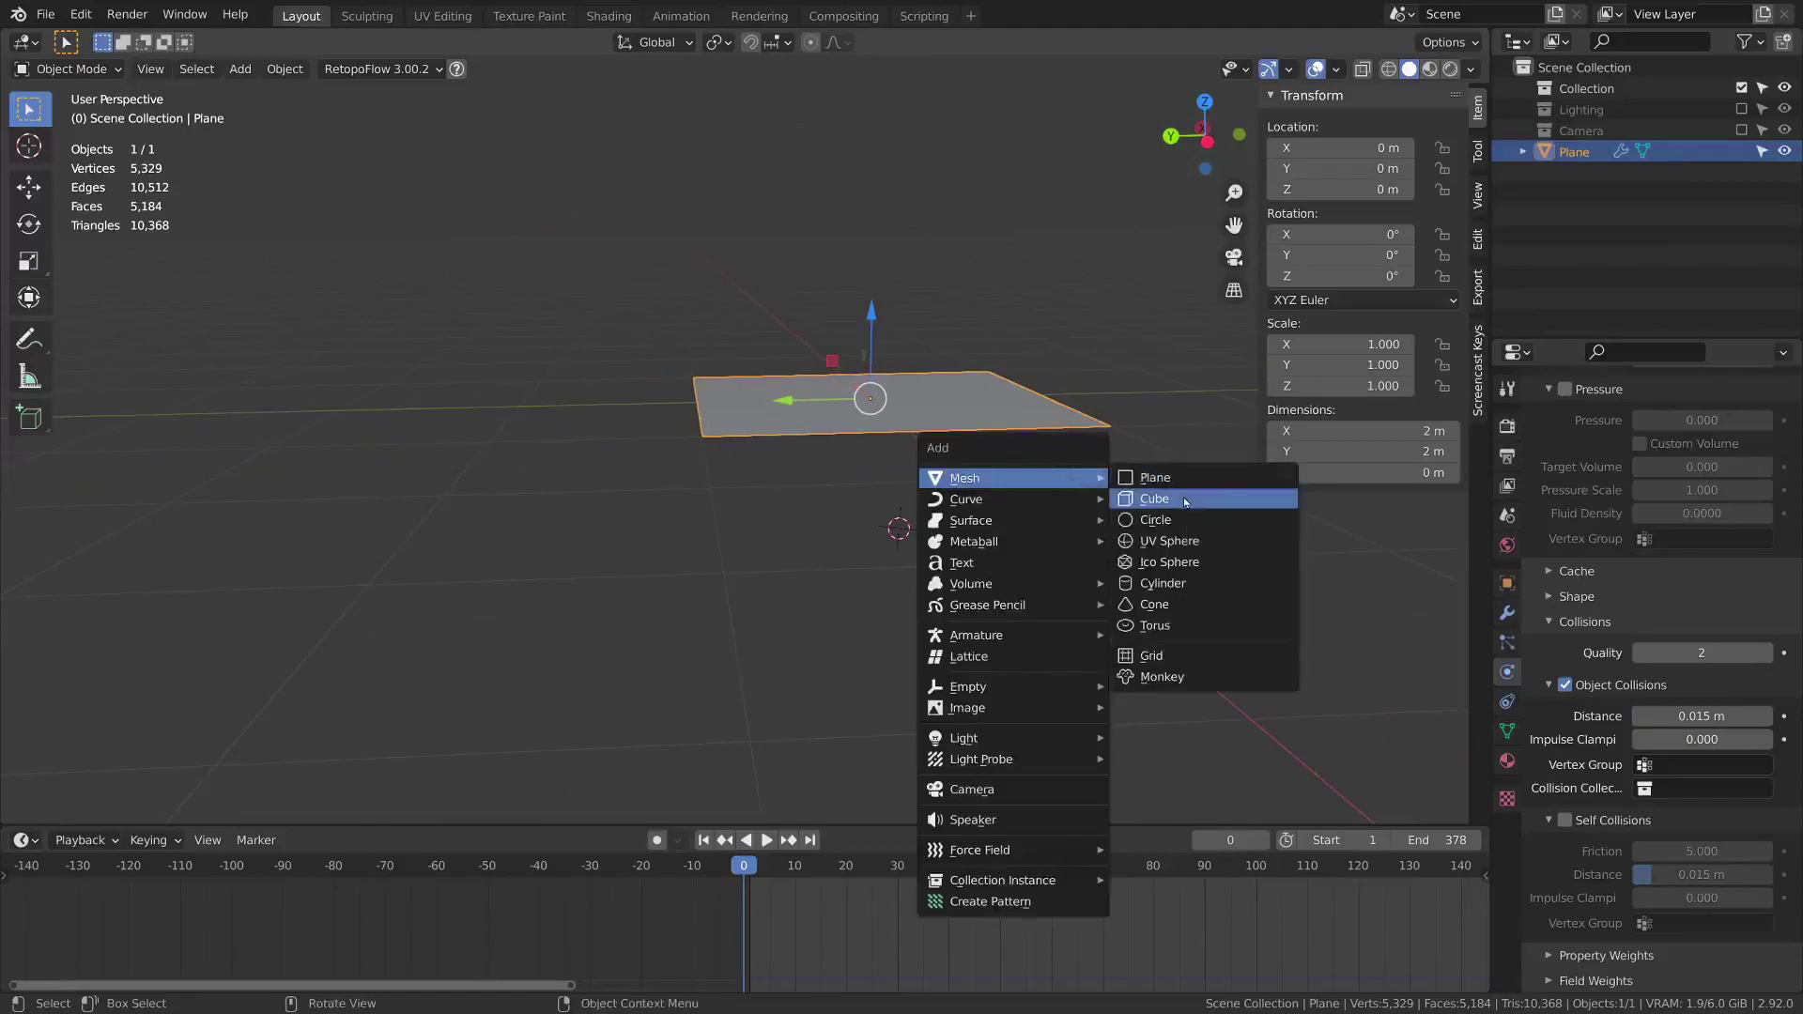
click(1155, 499)
key(g)
key(z)
key(Return)
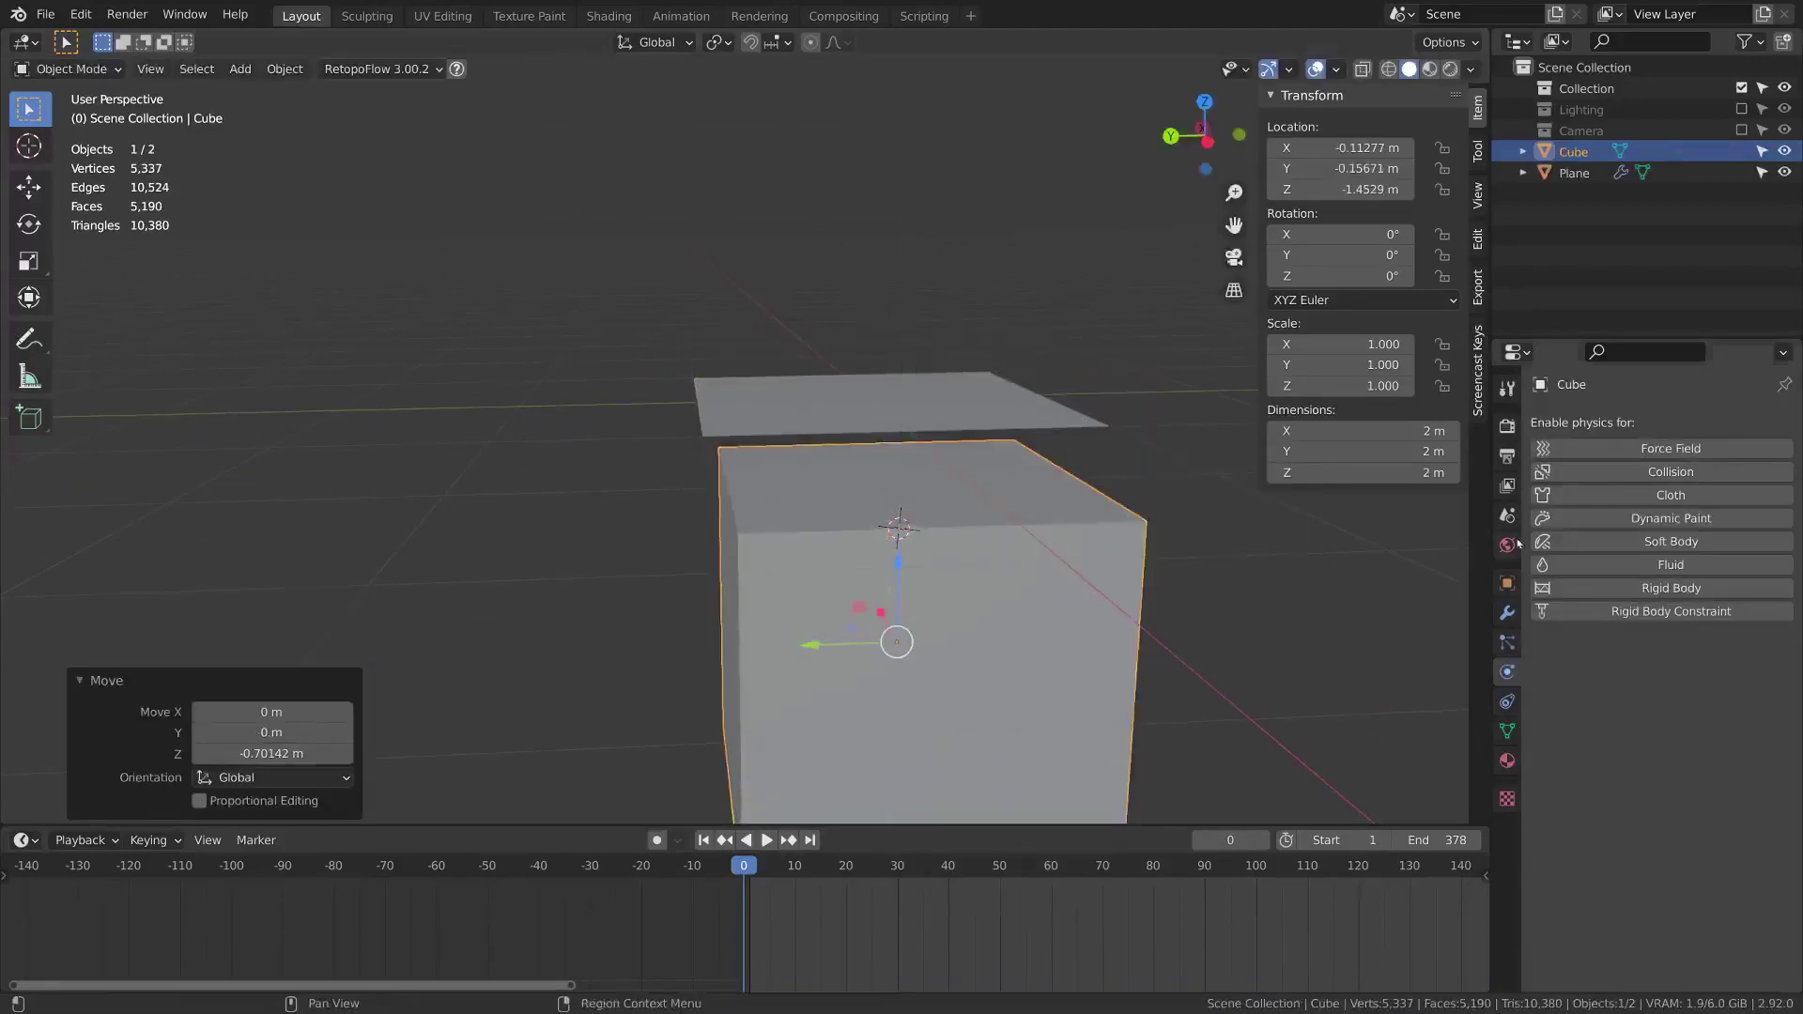
click(1662, 475)
Simulate the plane falling onto the cube and select the cloth plane to examine the gap at the cube's edge
middle_drag(1211, 610, 379, 348)
key(space)
click(394, 336)
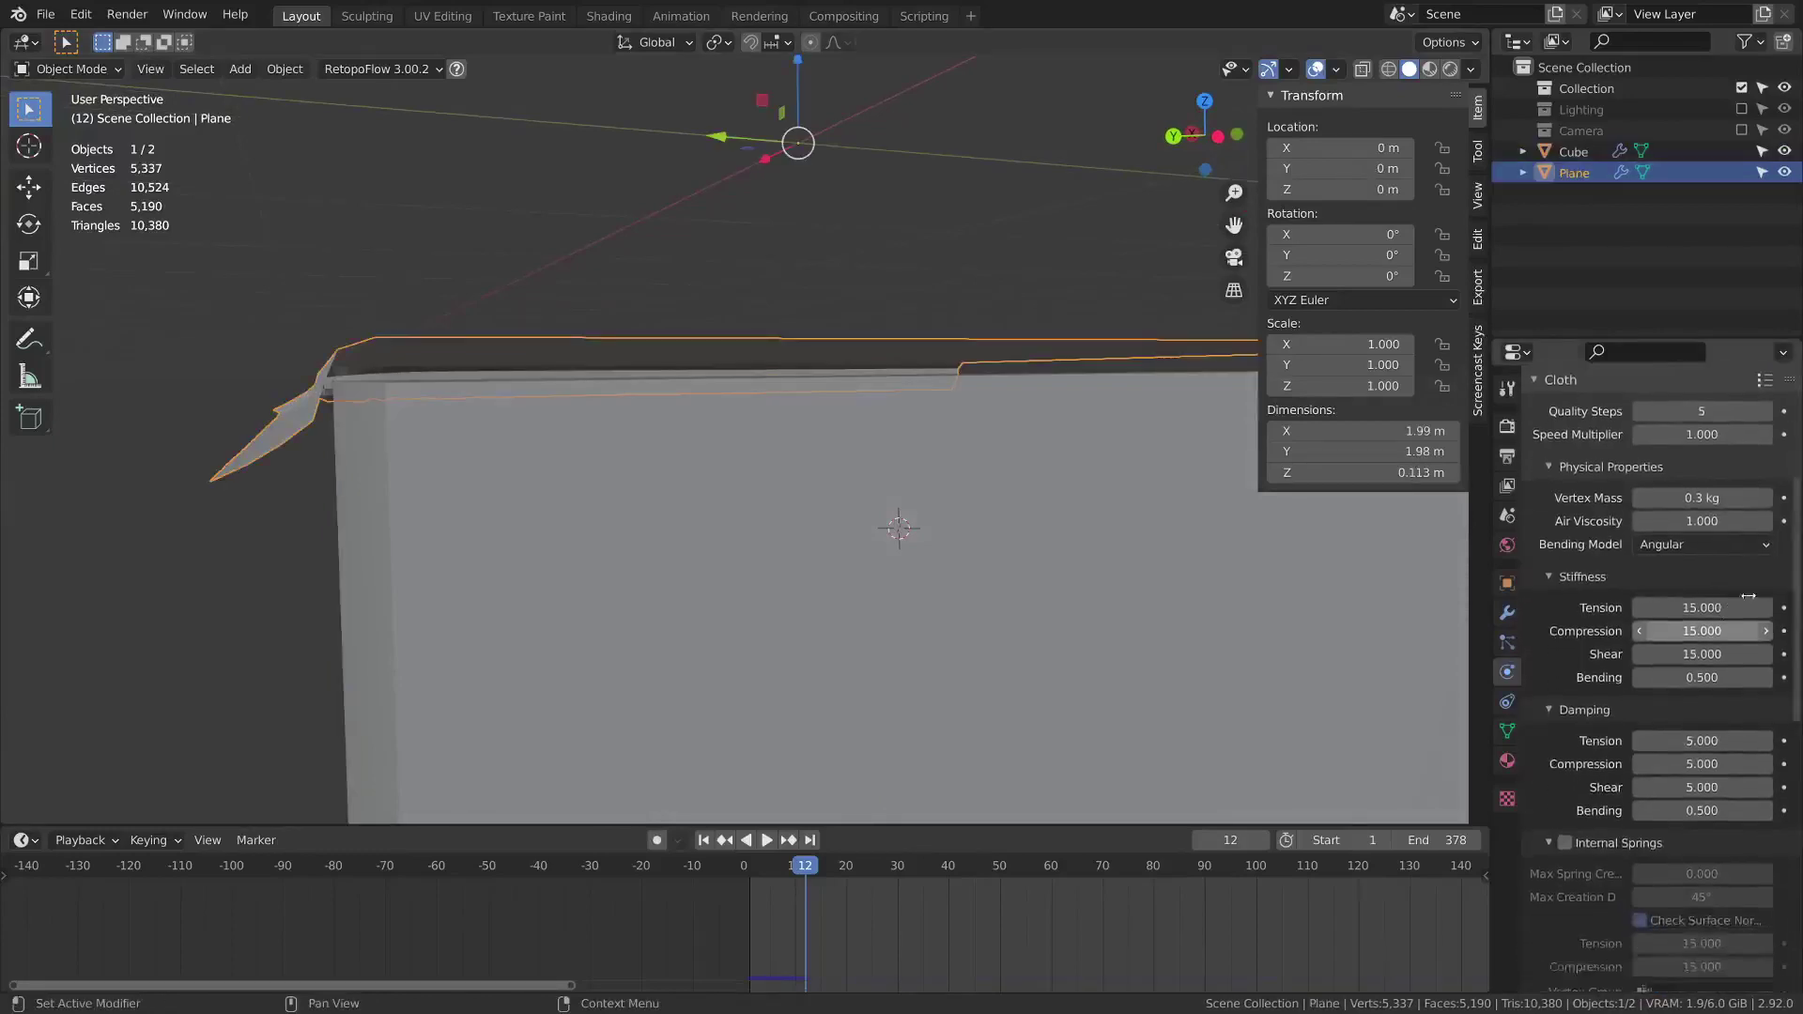
Set the plane's object collision Distance to 0.003 m and replay the simulation, examining how the cloth rests on the cube
scroll(1681, 657, down, 10)
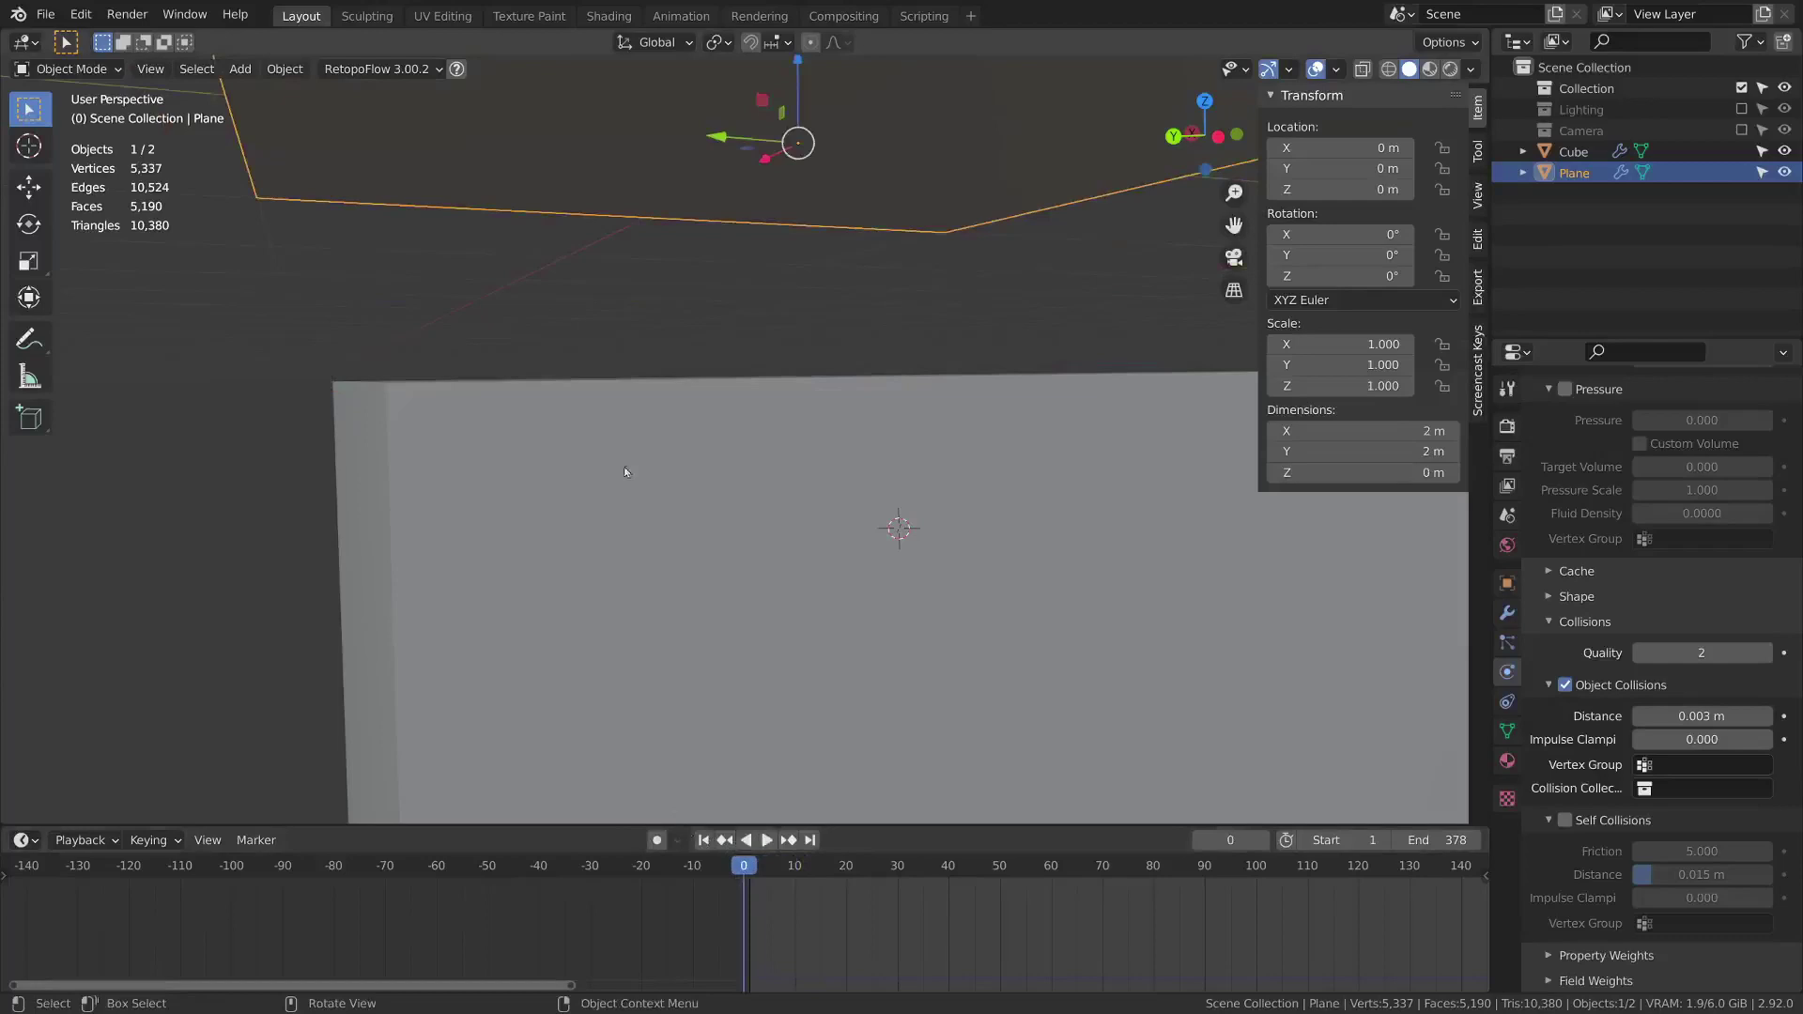
key(space)
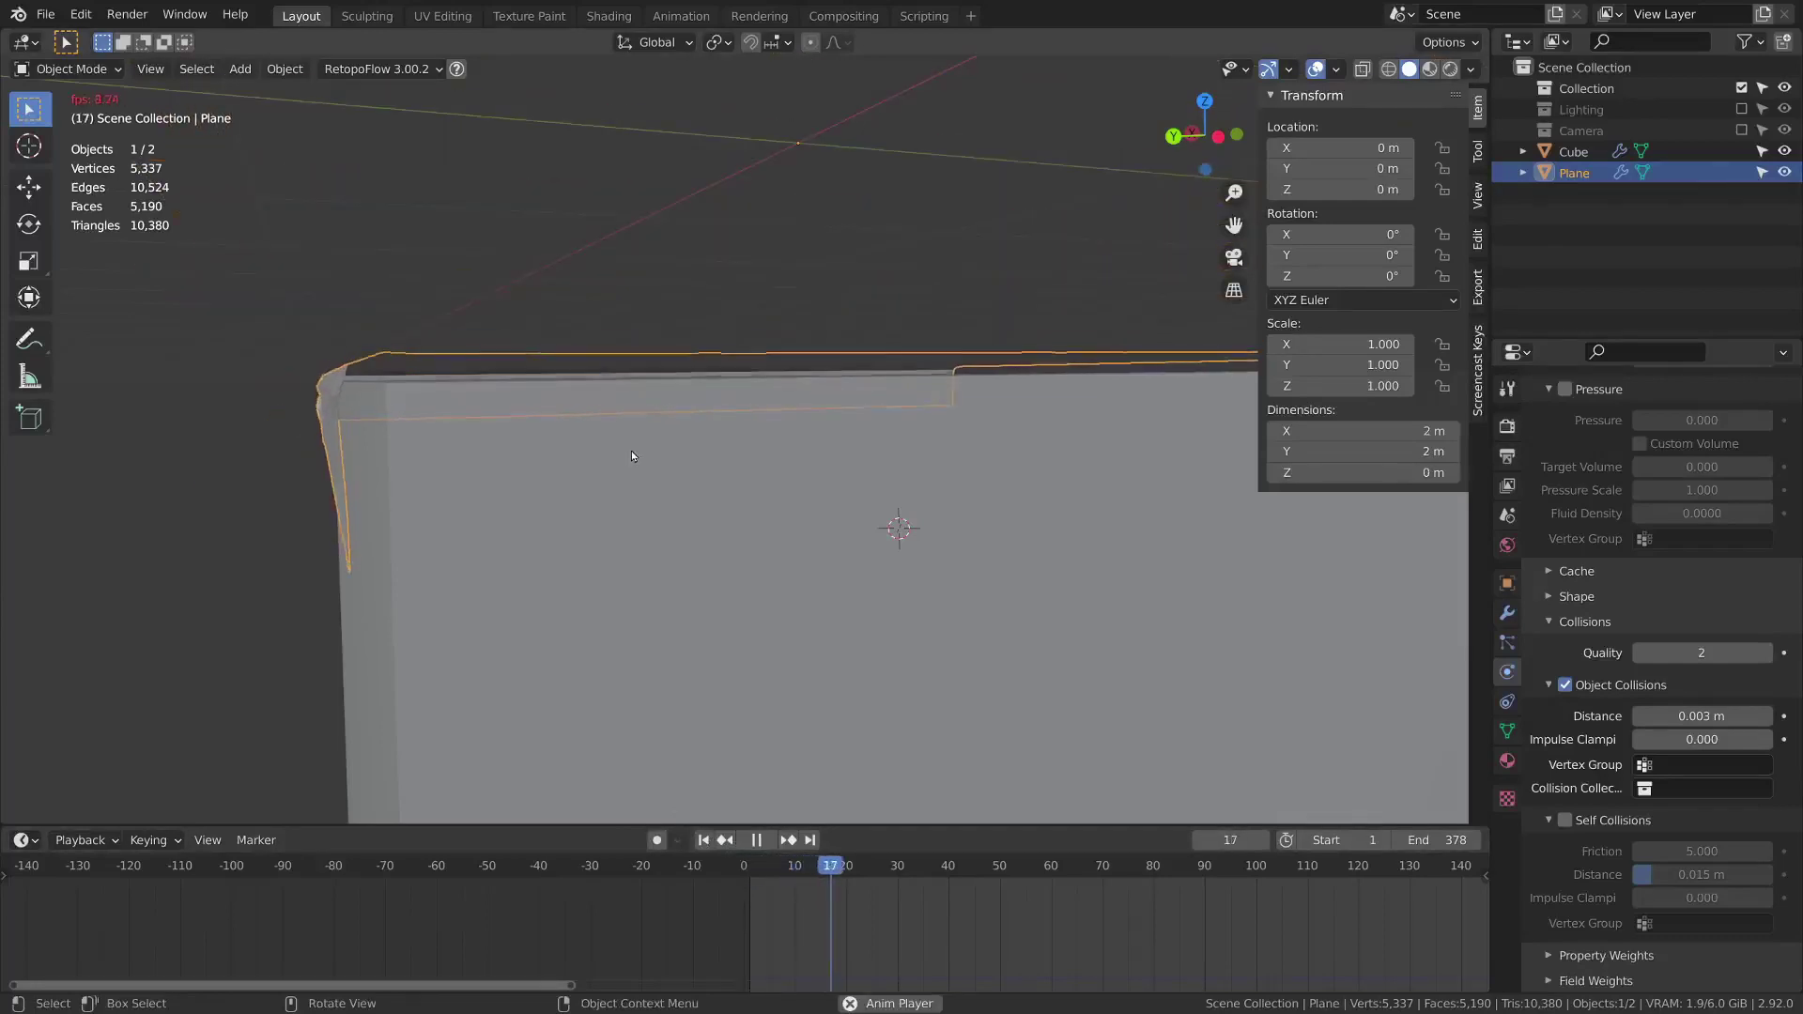
key(space)
middle_drag(631, 456, 816, 492)
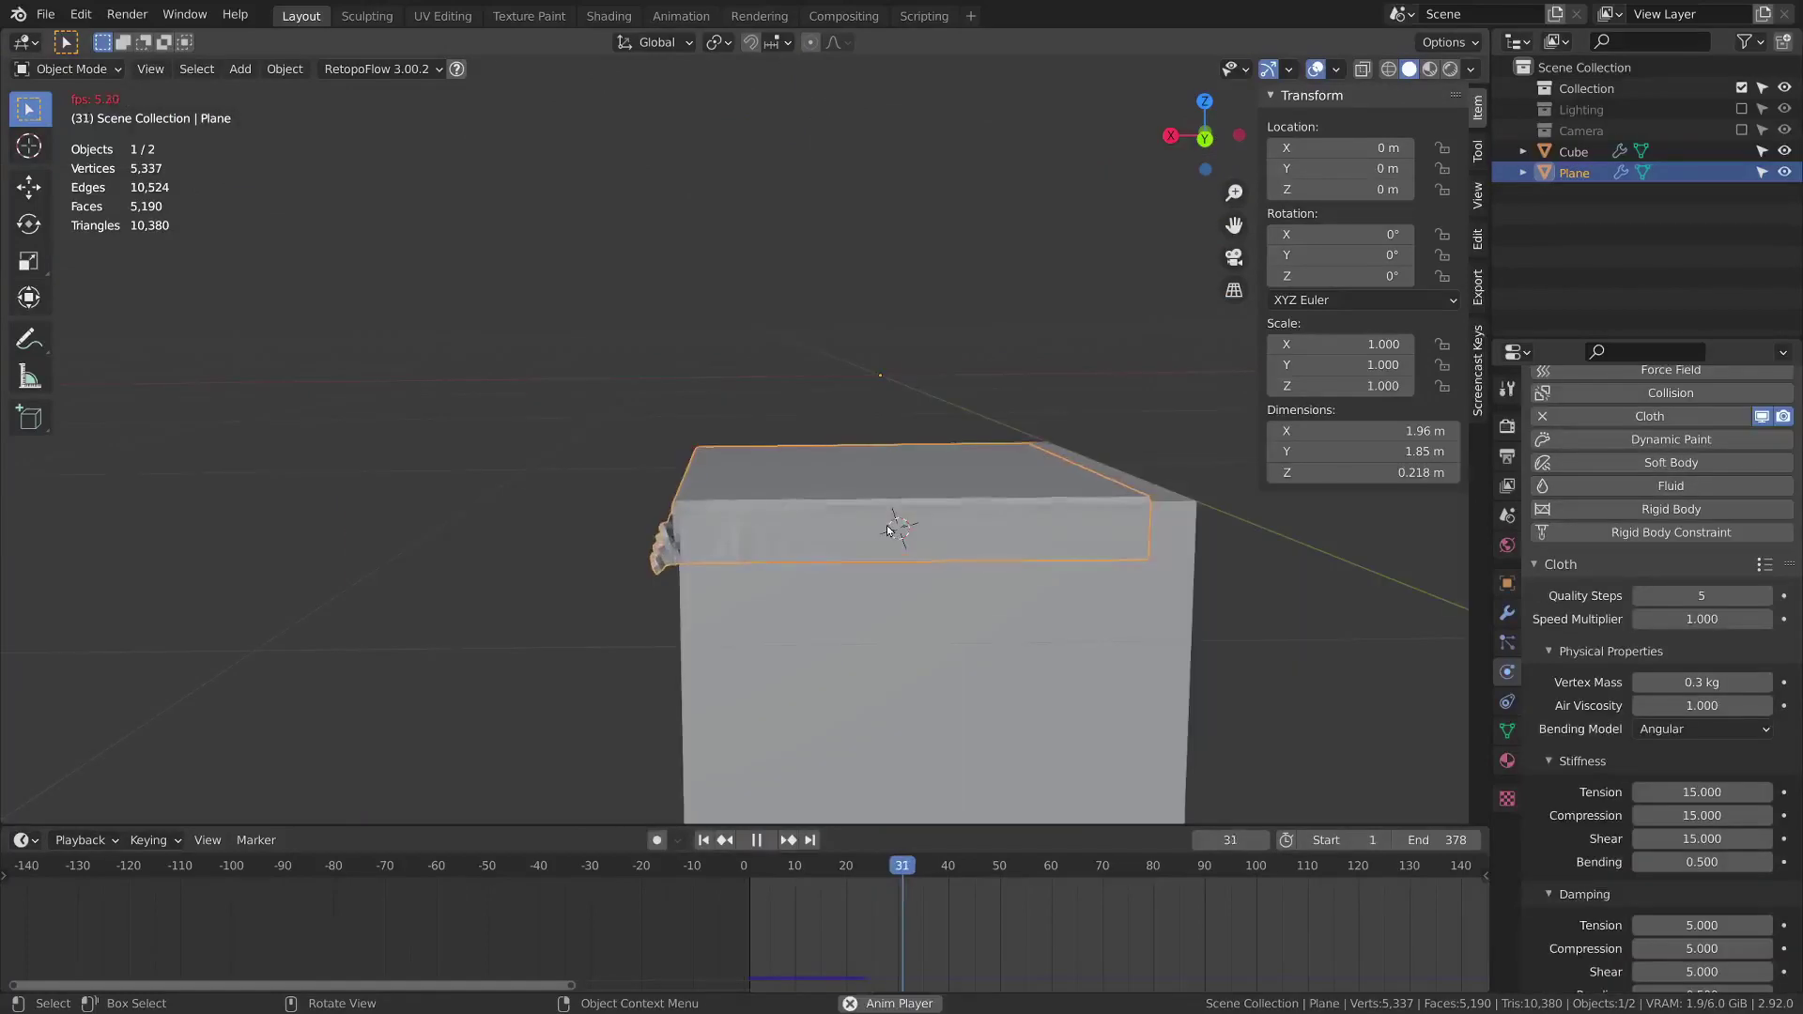
middle_drag(921, 484, 938, 485)
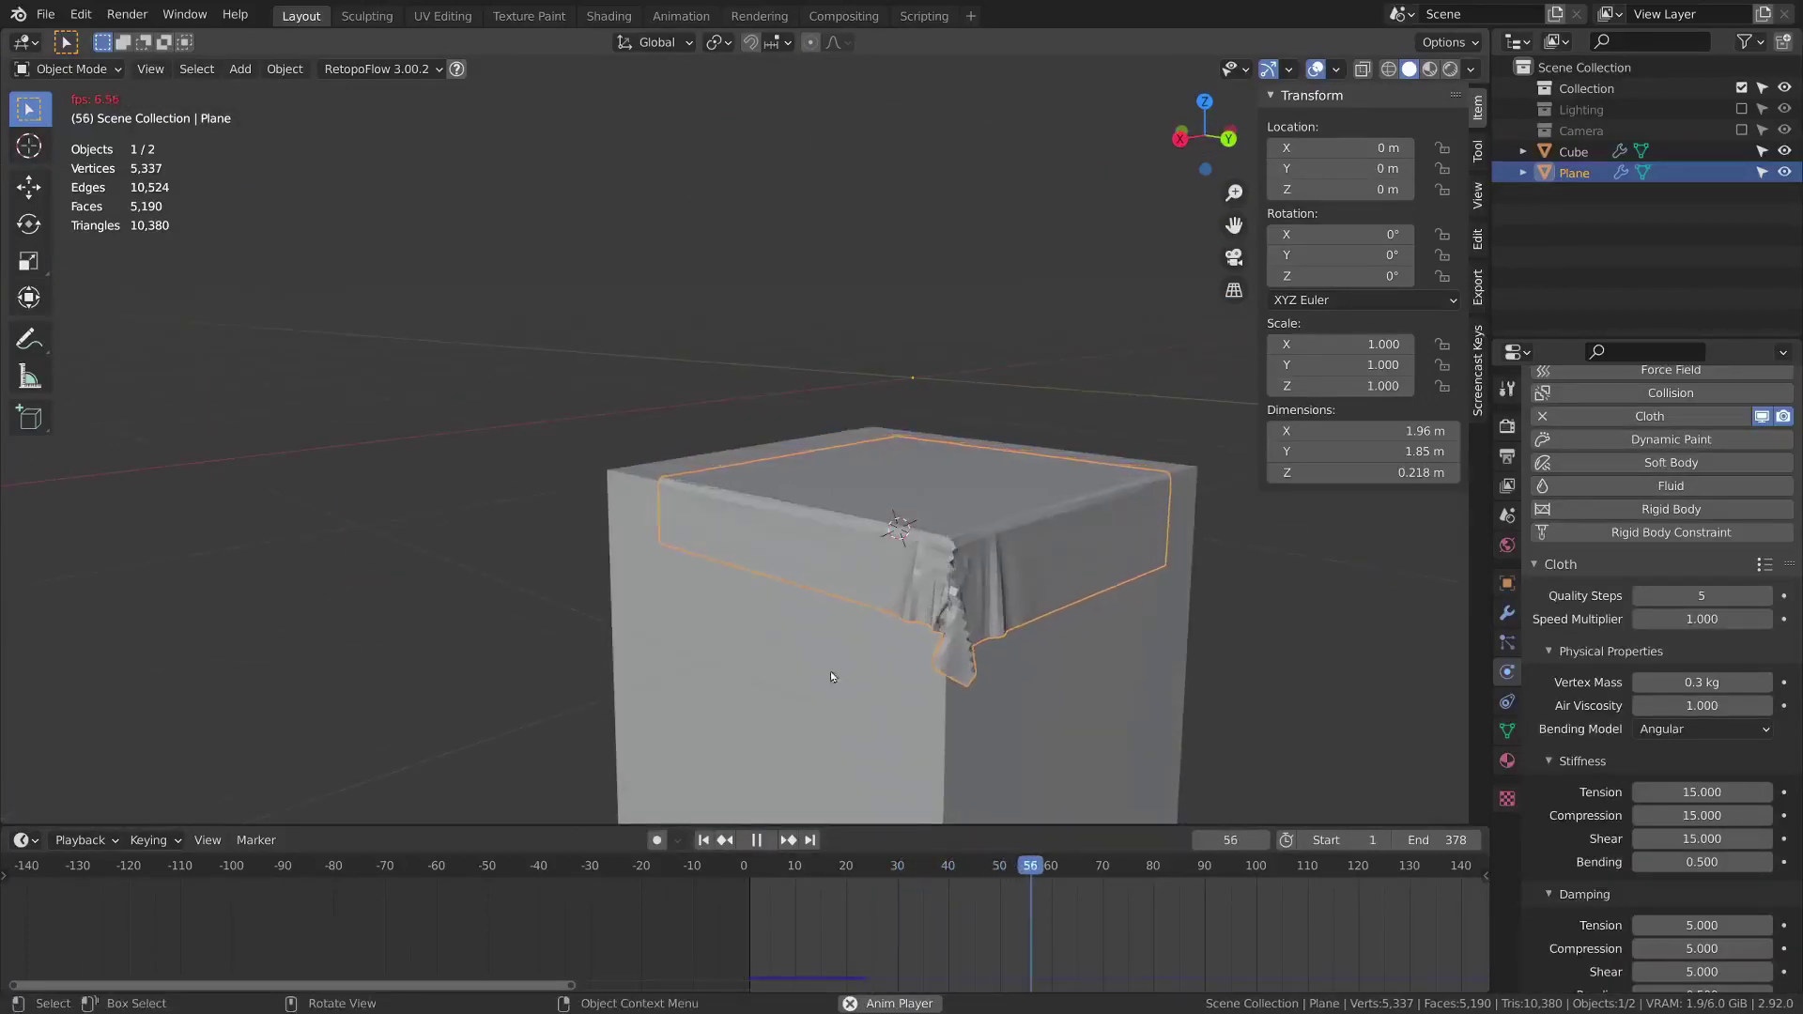
key(space)
Set the cube's Softbody & Cloth collision Friction to 80 and replay the simulation
click(1052, 709)
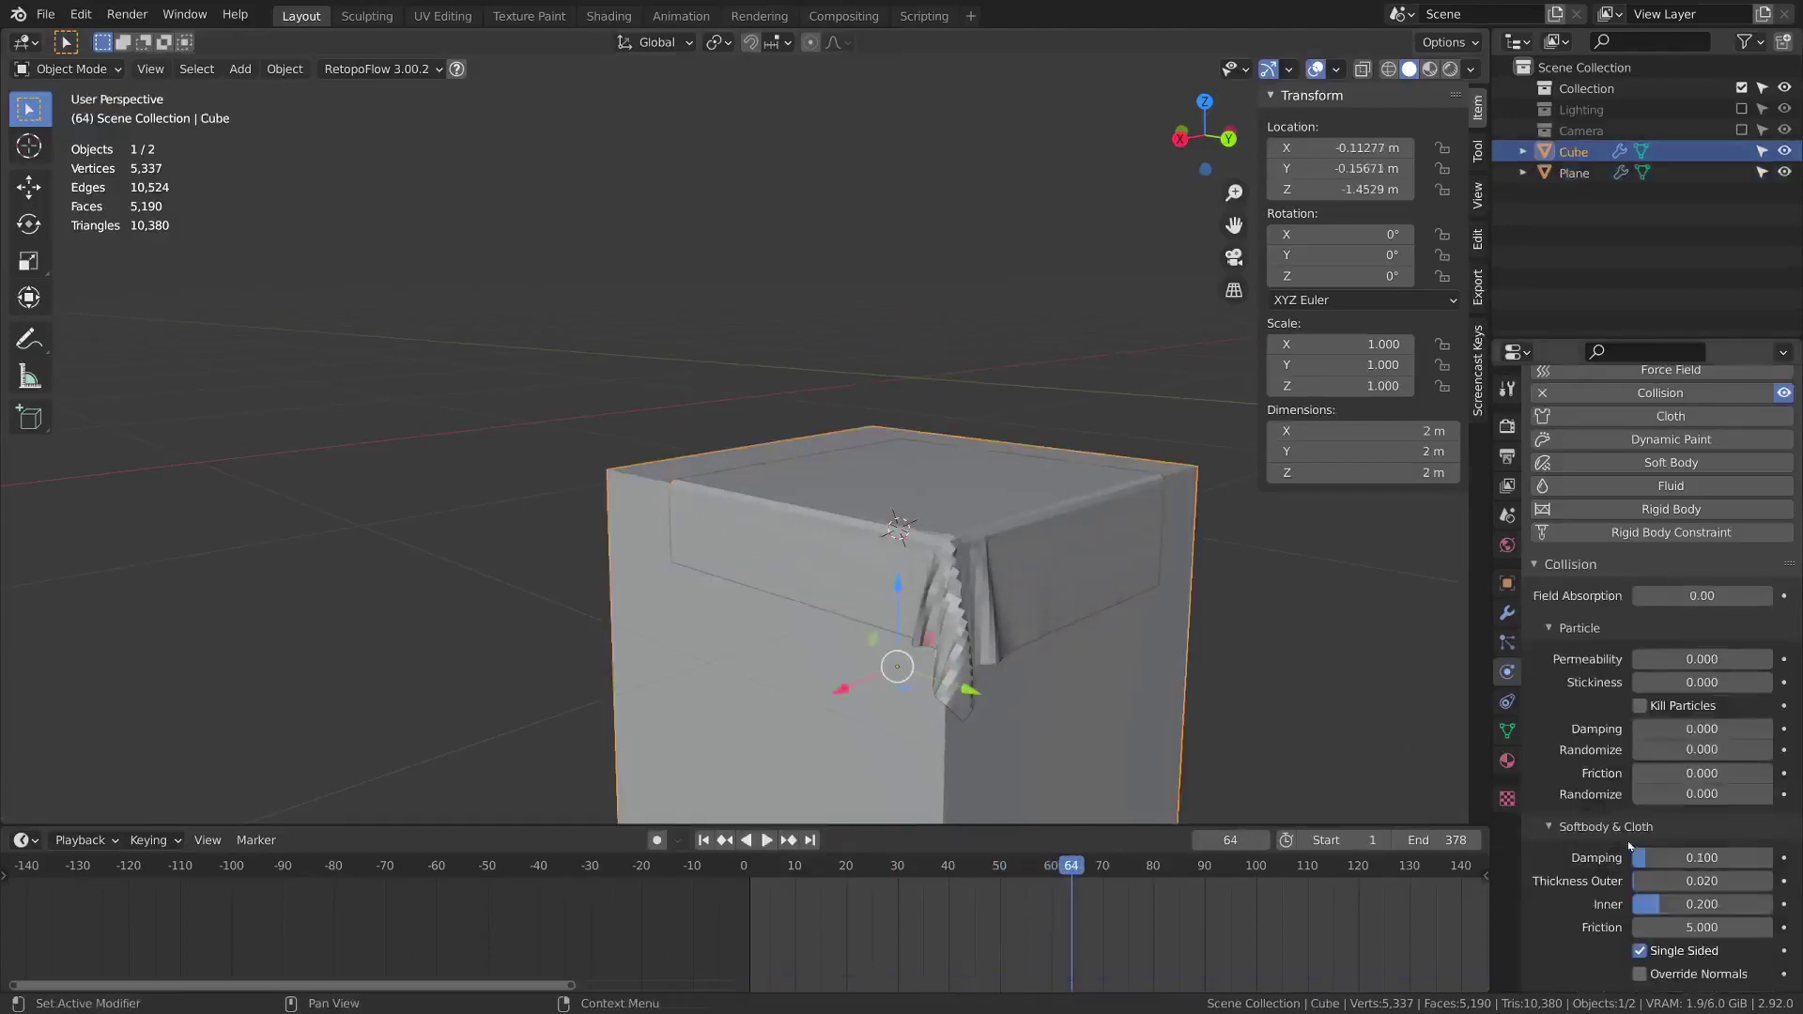
middle_drag(1287, 593, 1310, 593)
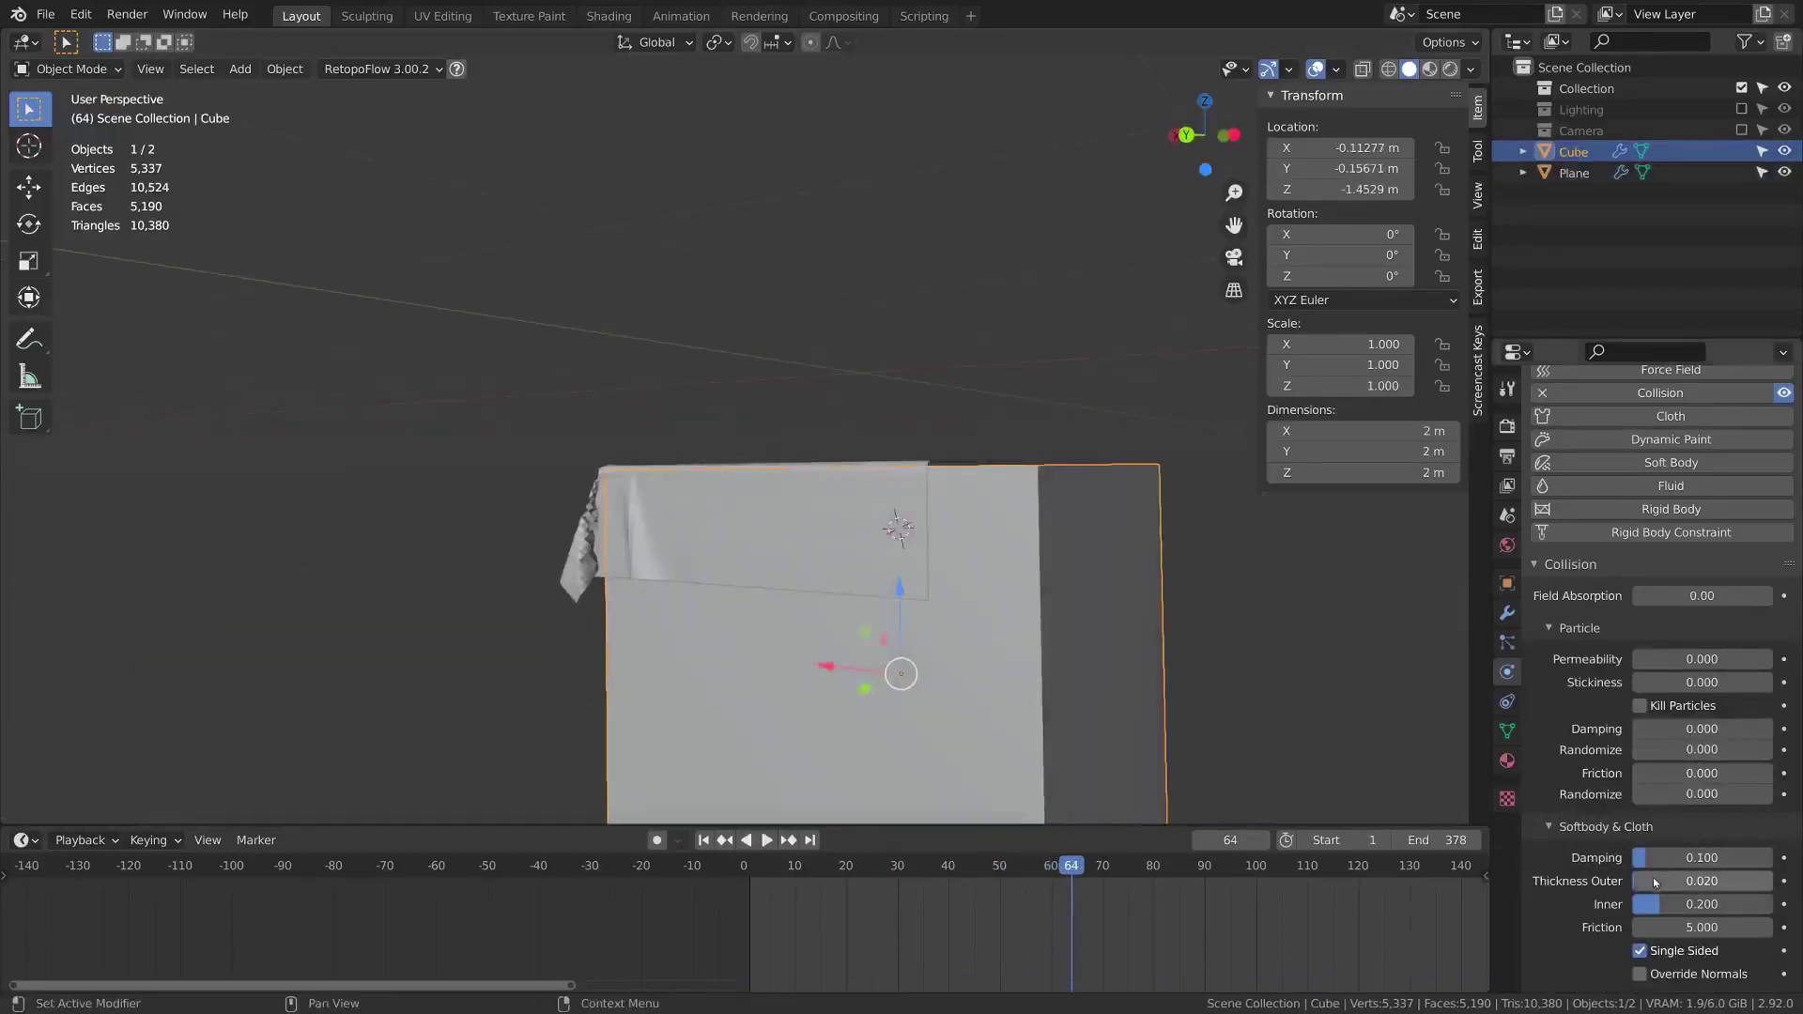
drag(1665, 928, 1702, 927)
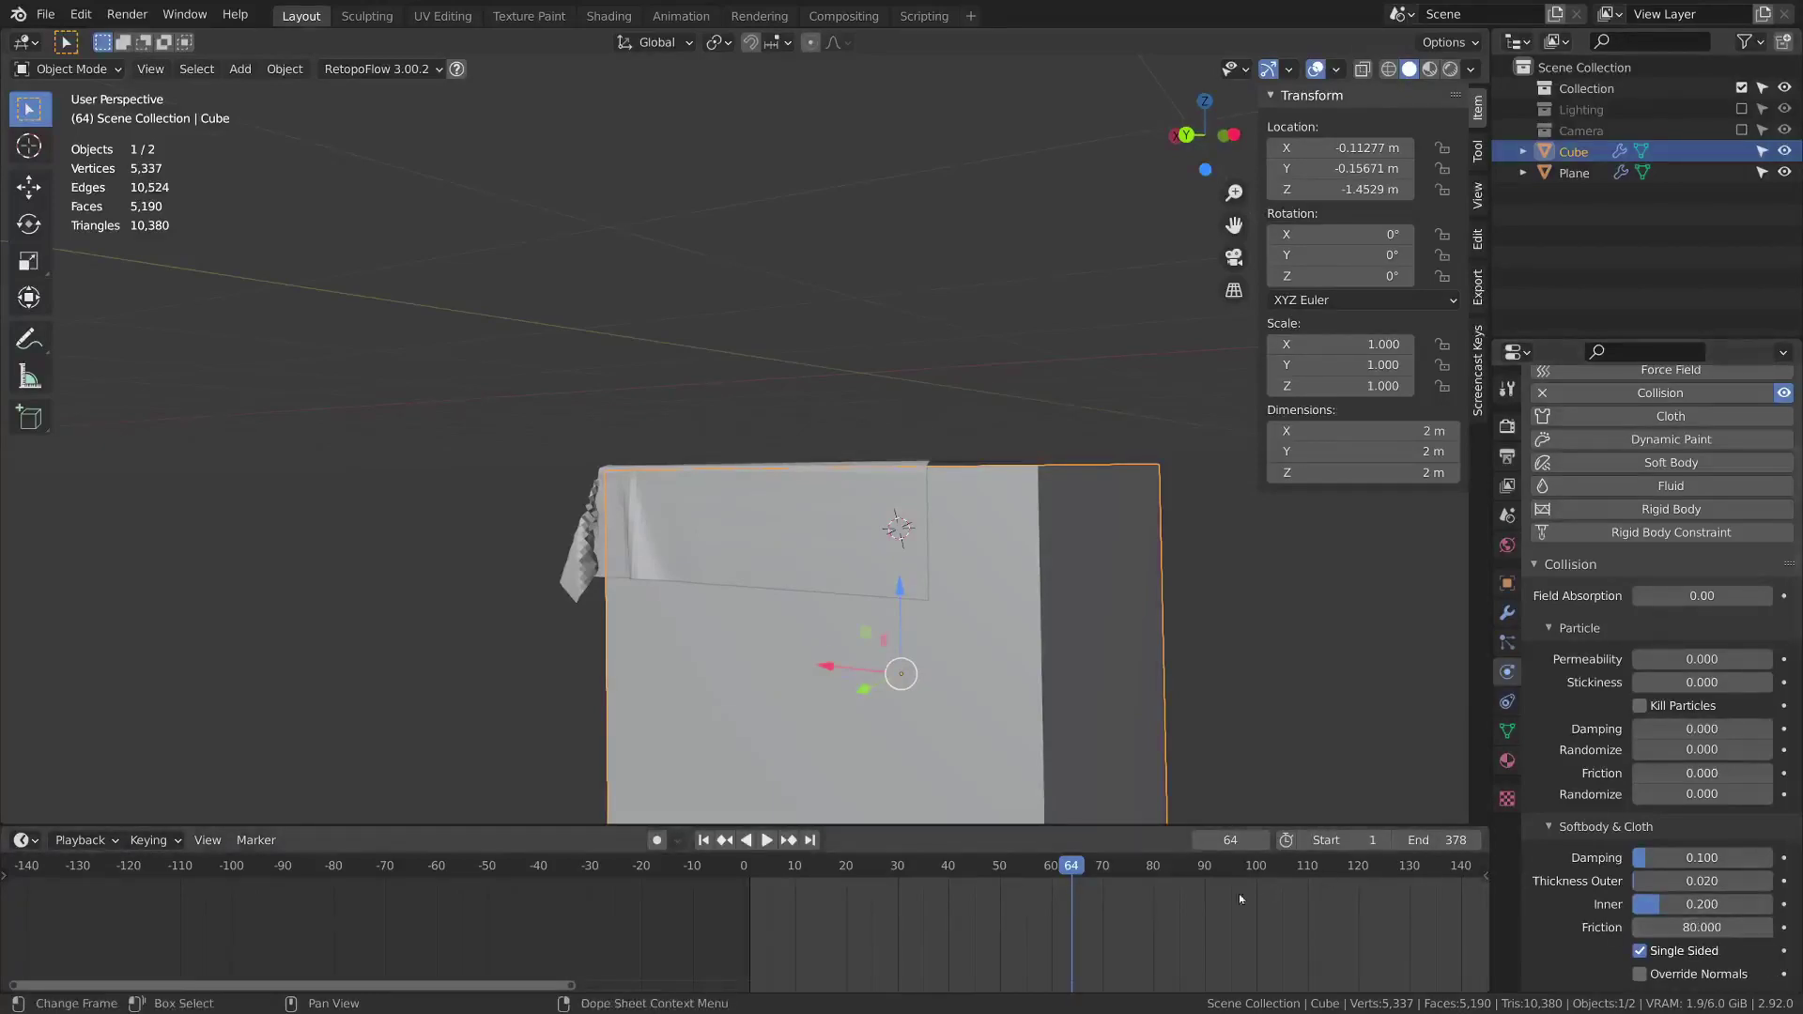
key(space)
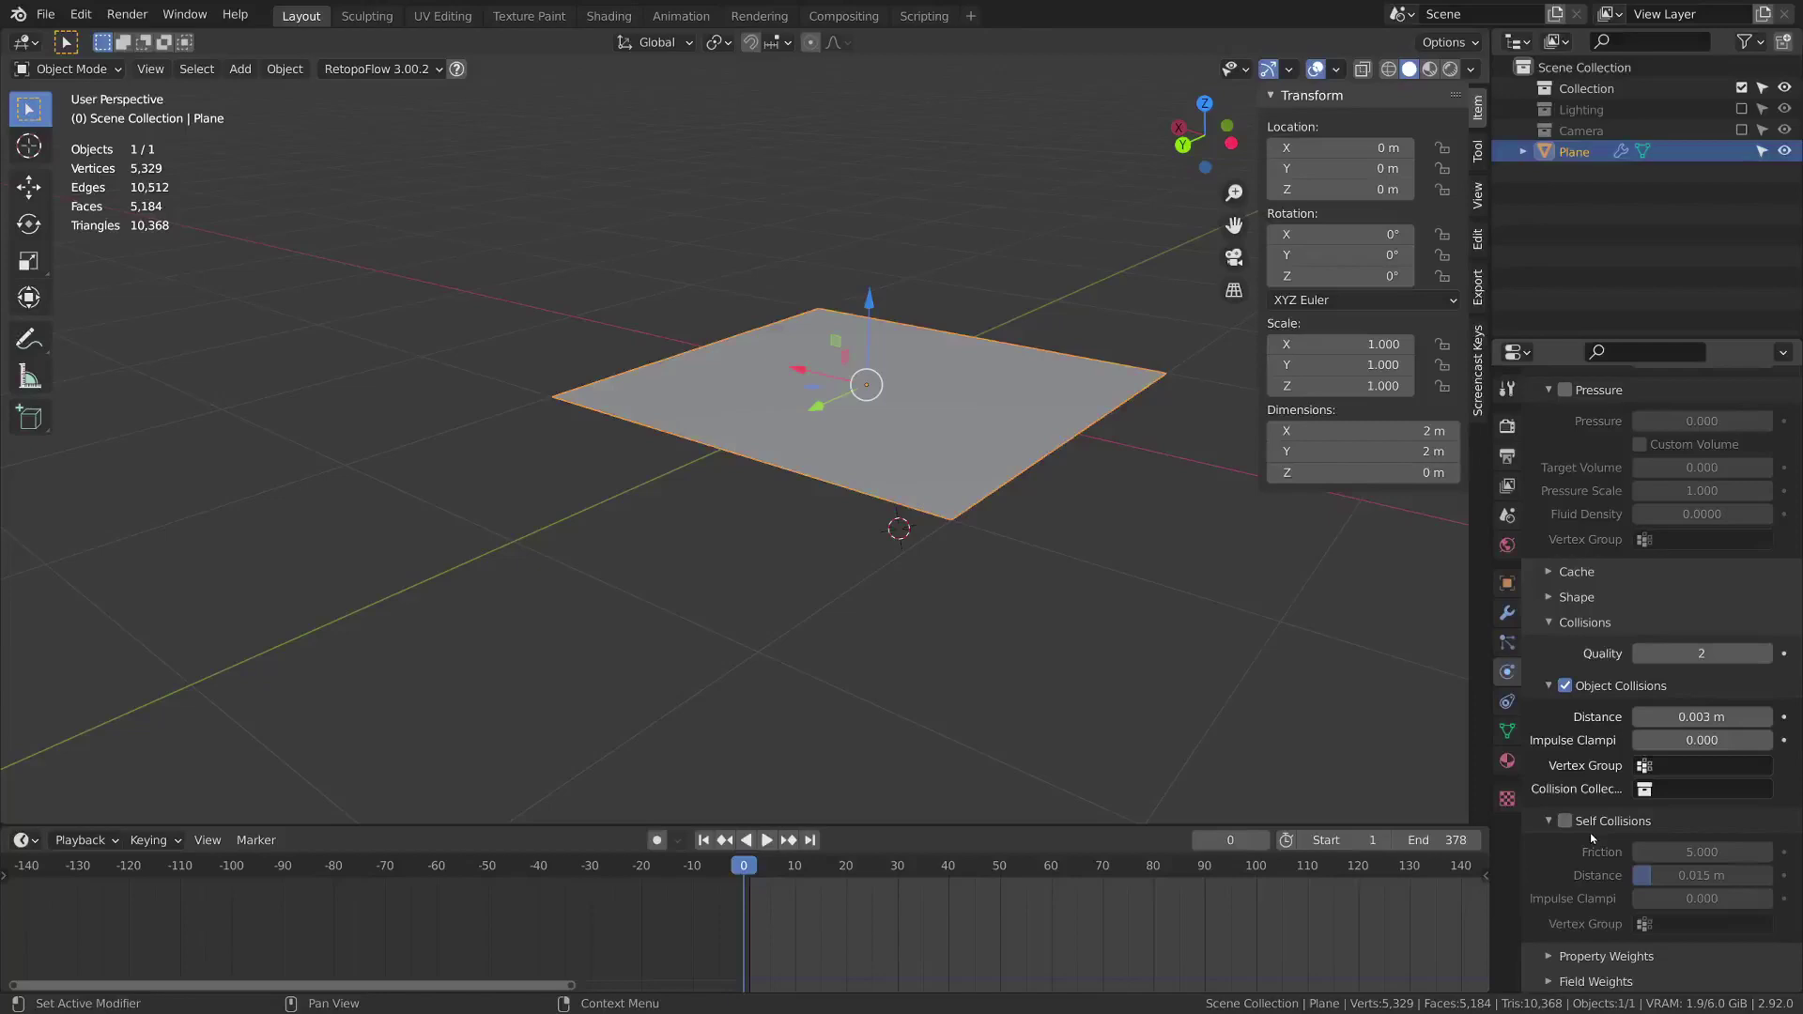
Enable Self Collisions on the cloth plane and go to its self-collision Distance setting
click(1591, 826)
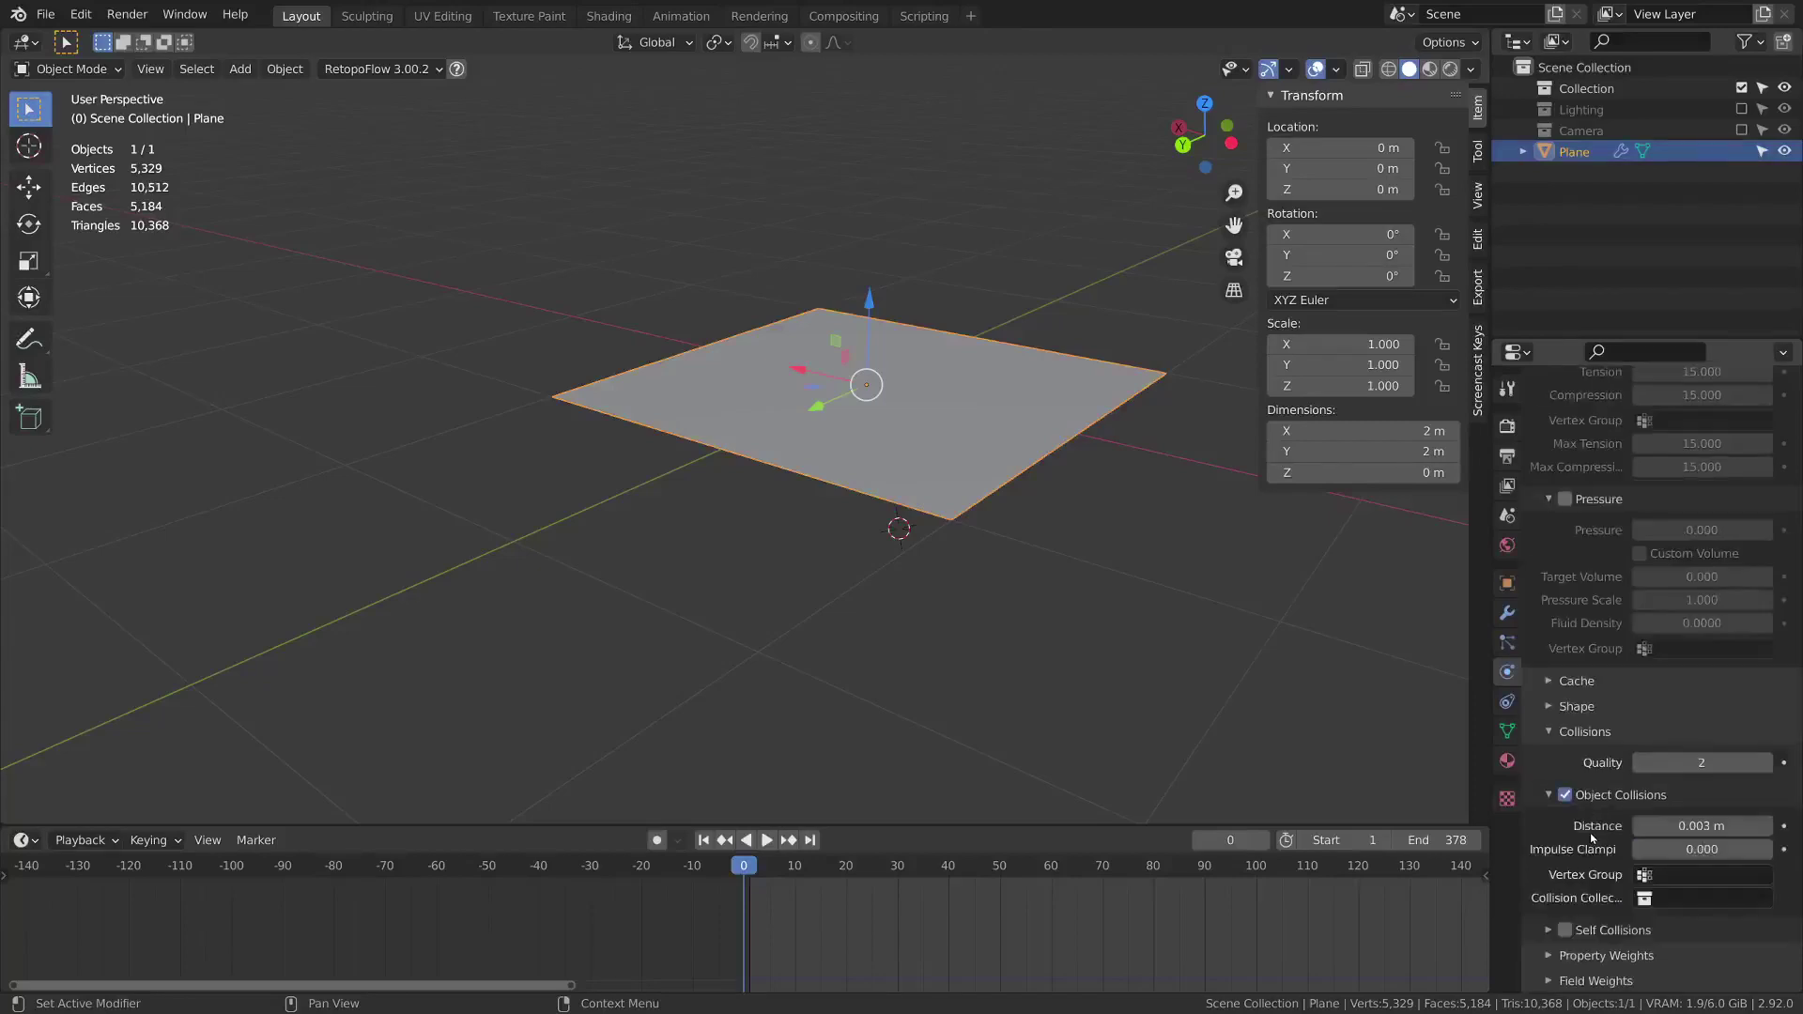
click(1550, 930)
click(1565, 929)
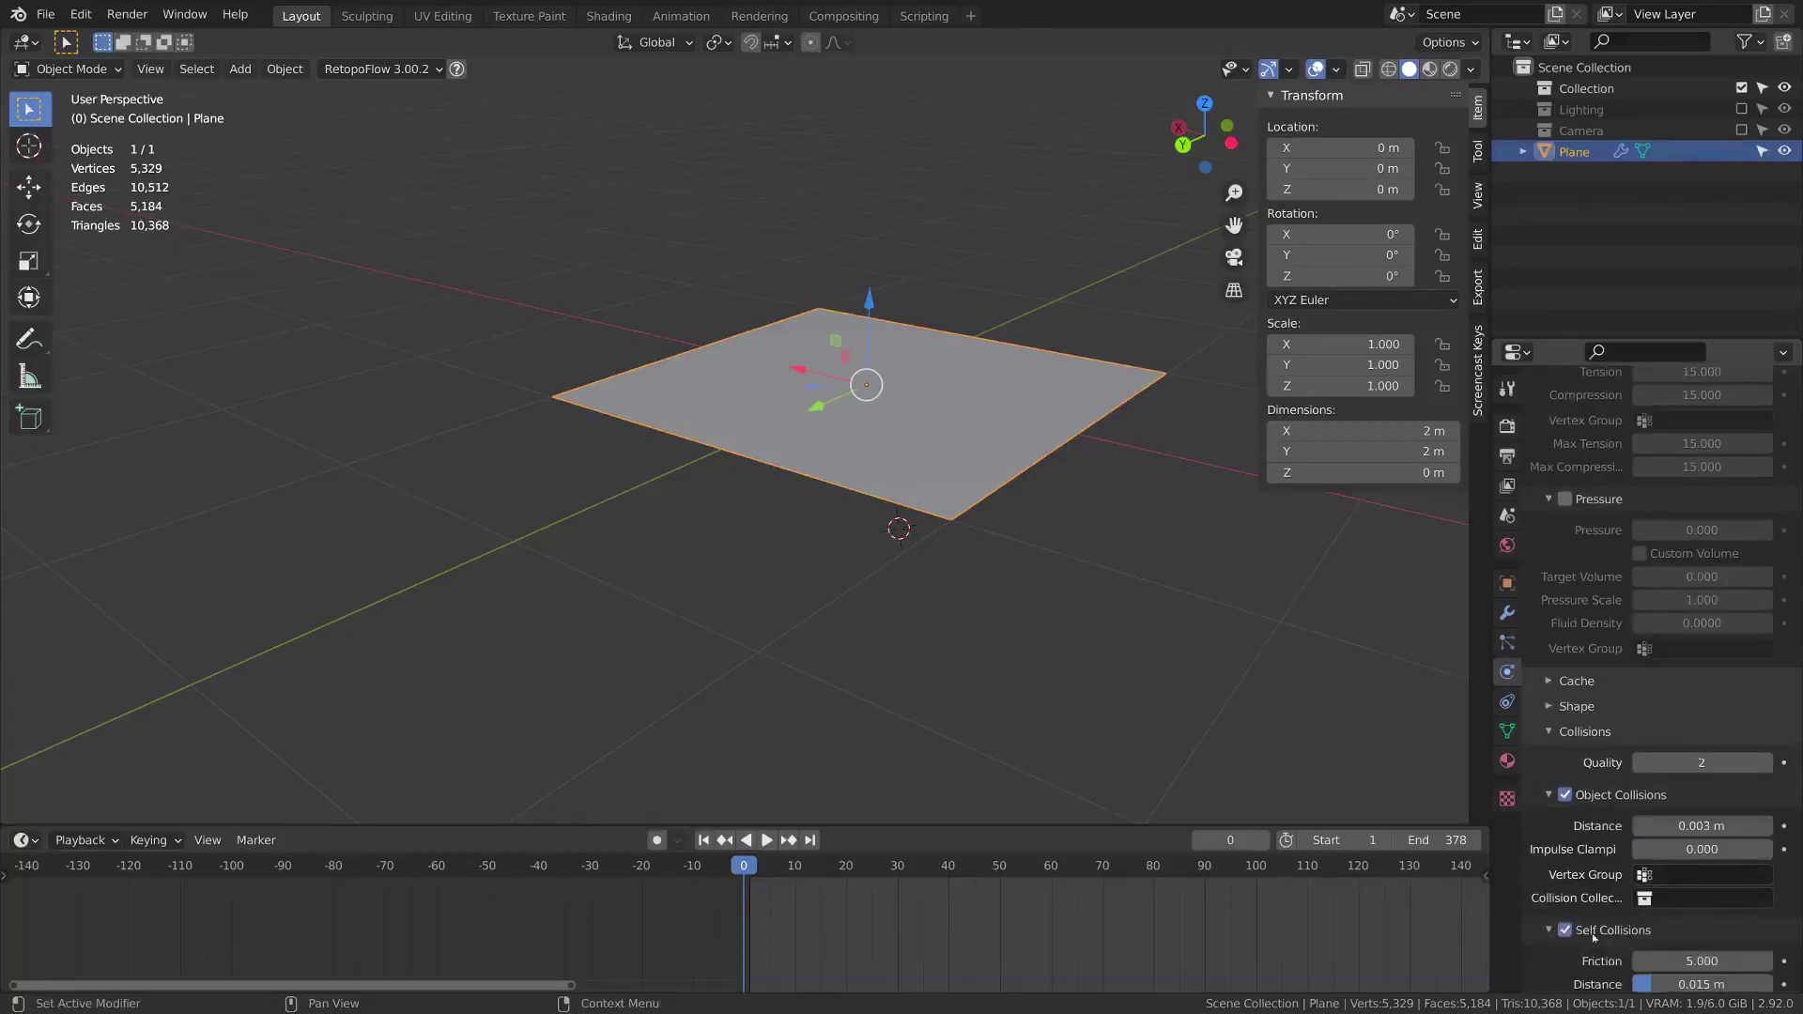
scroll(1653, 883, down, 3)
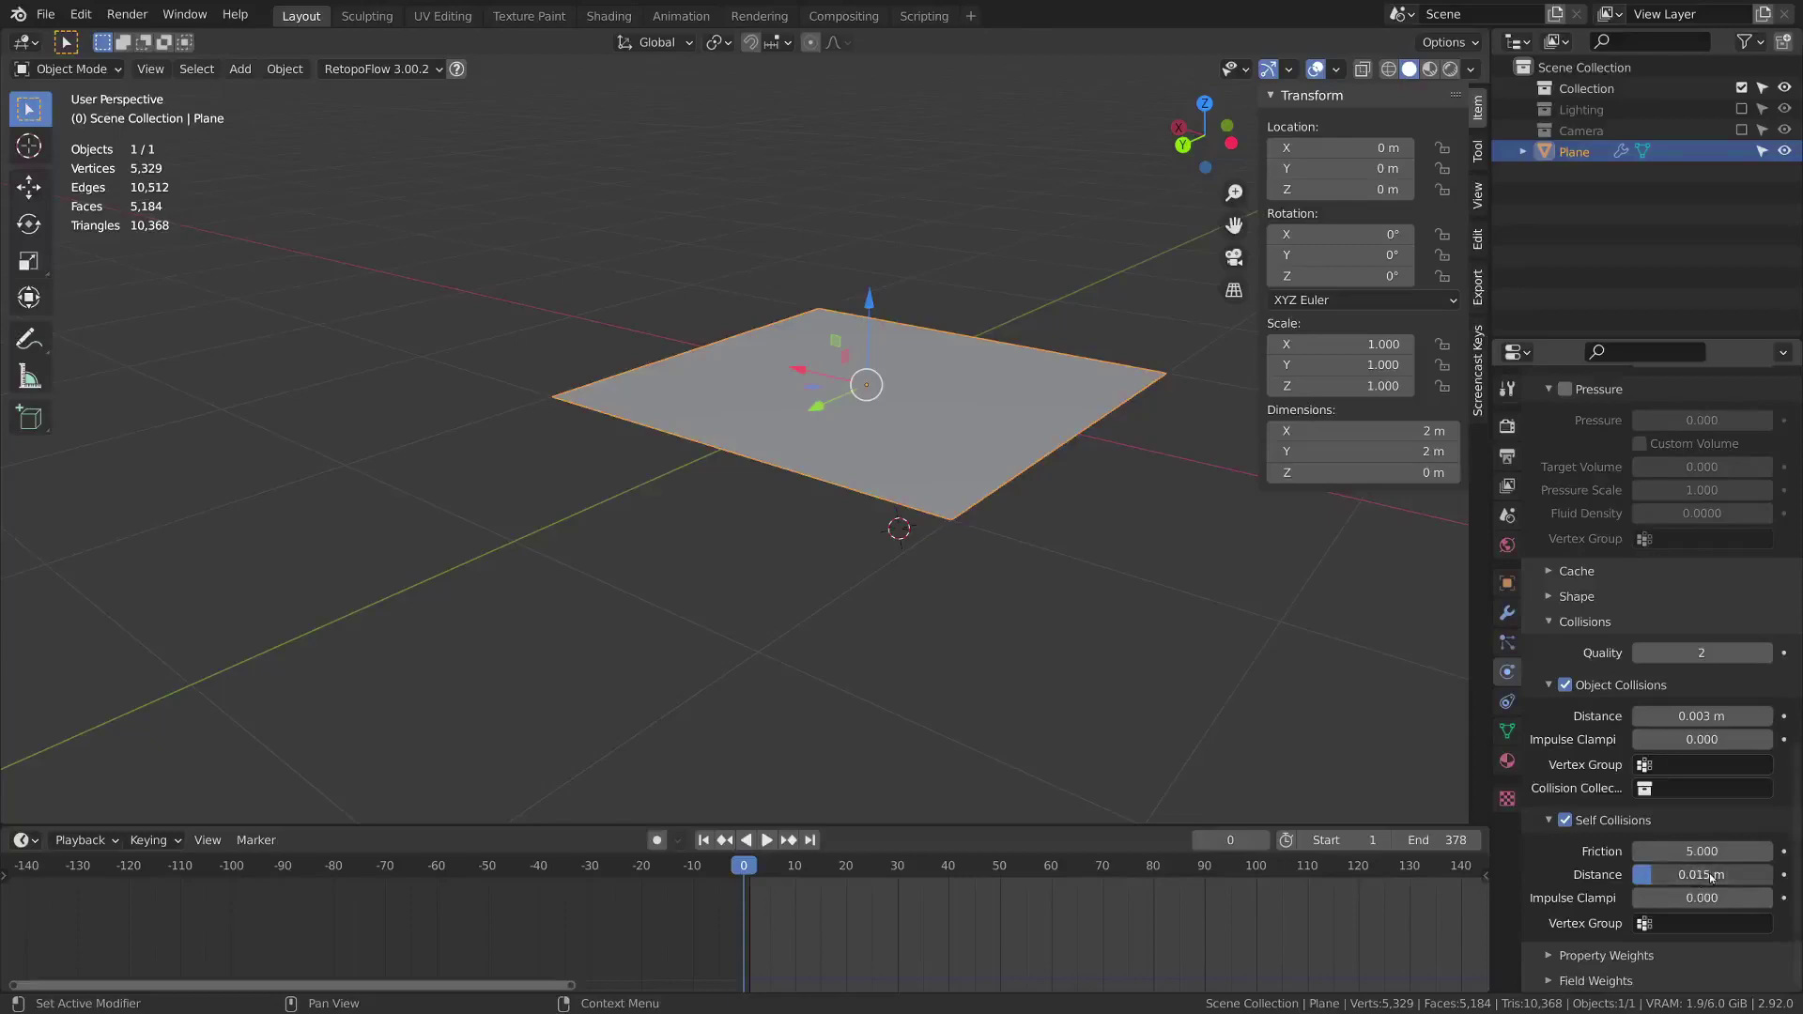
click(1630, 875)
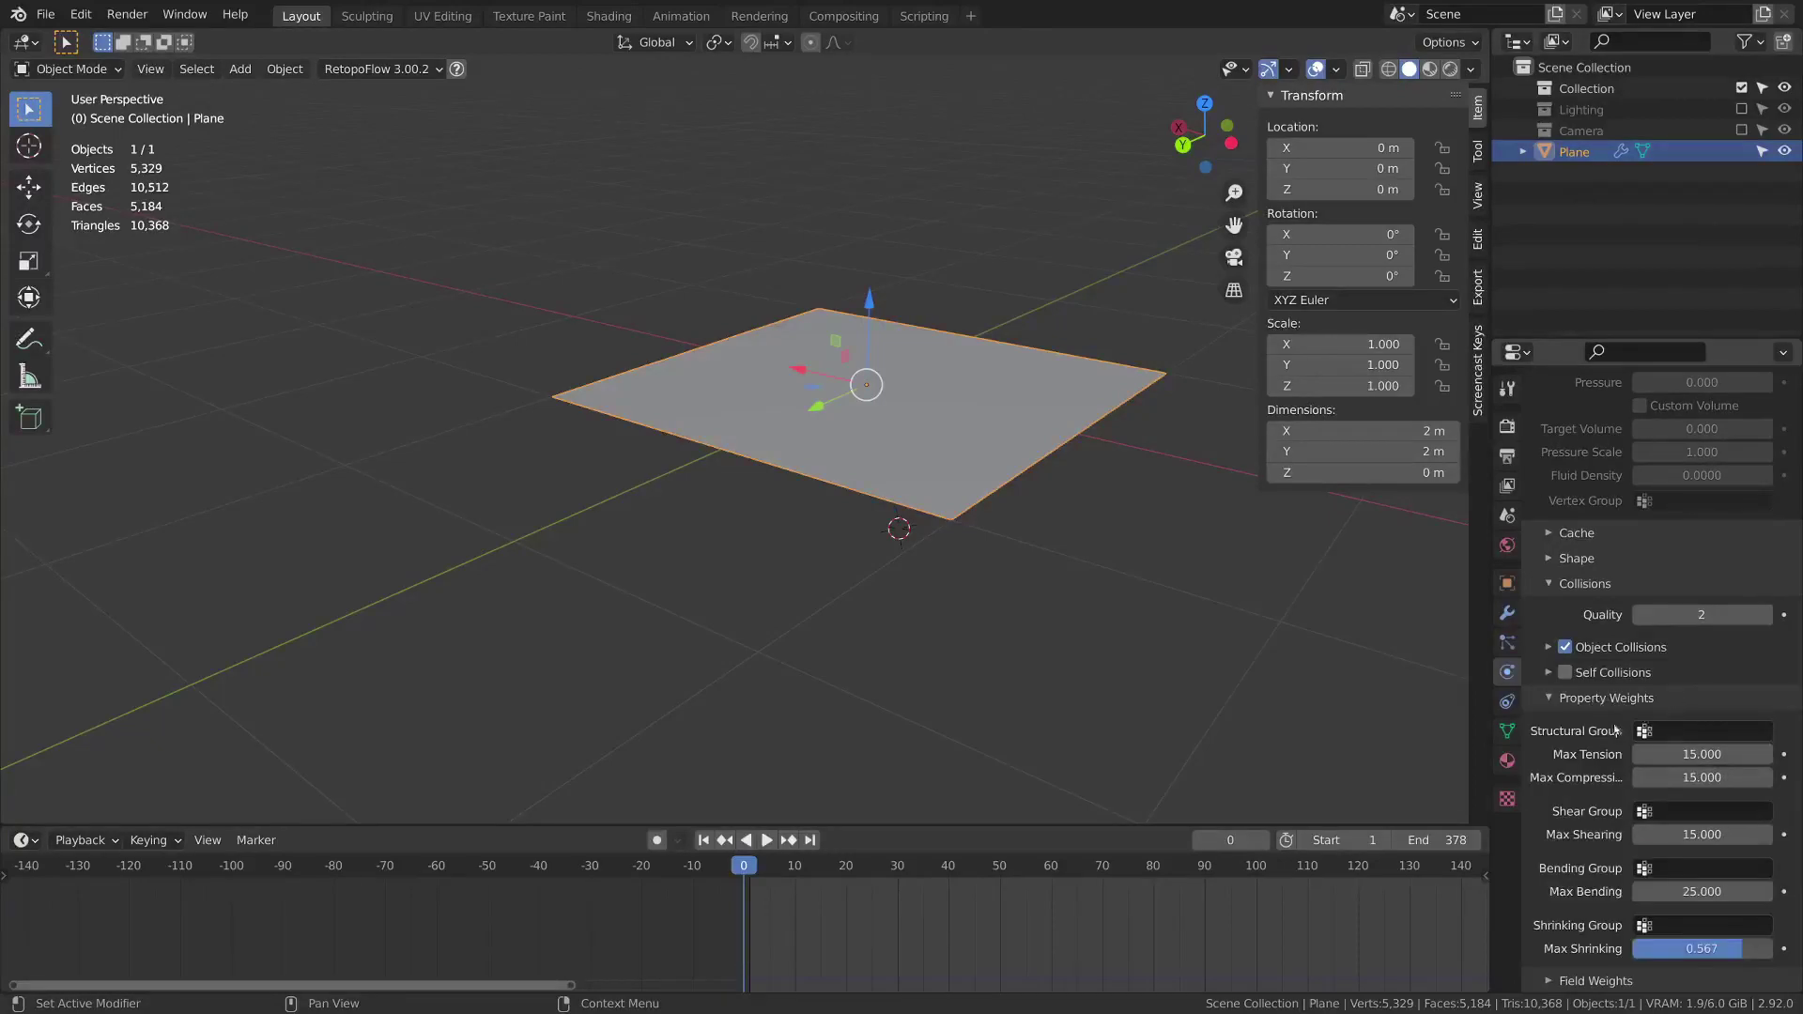
Examine the Structural Group option in Property Weights alongside the cloth's Stiffness settings, and continue to the Field Weights
click(1656, 733)
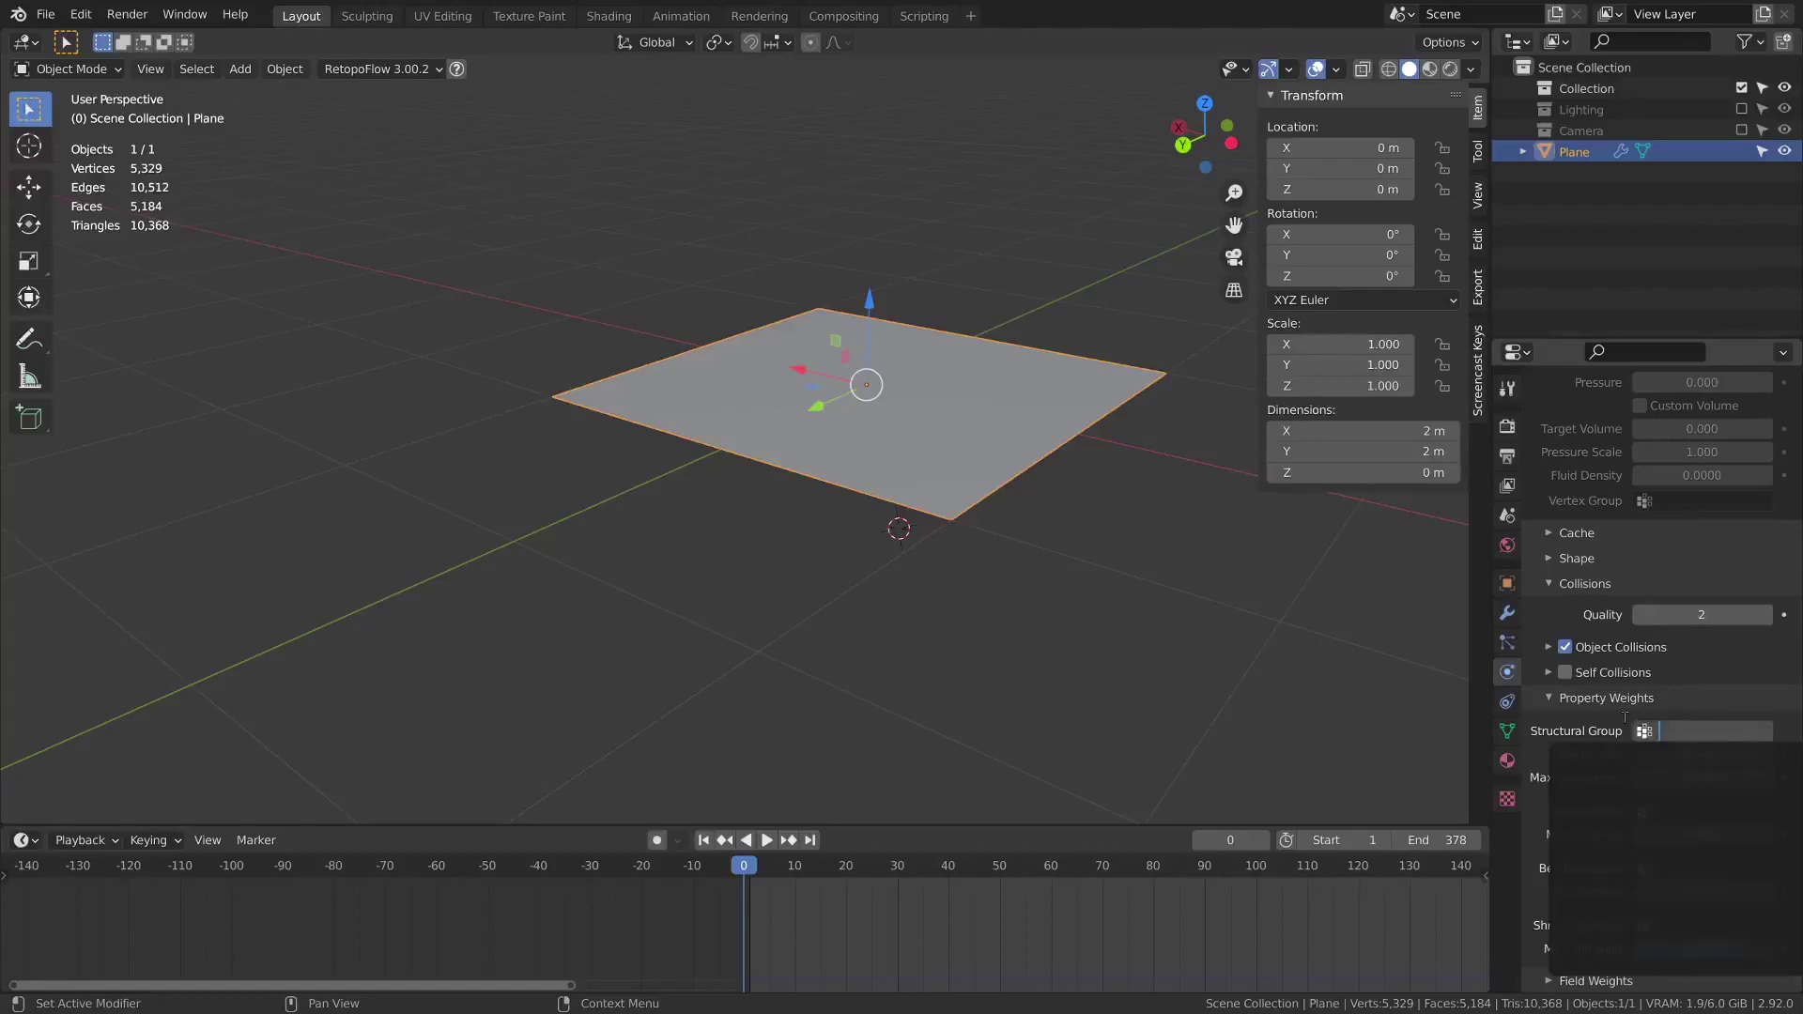
scroll(1653, 657, up, 15)
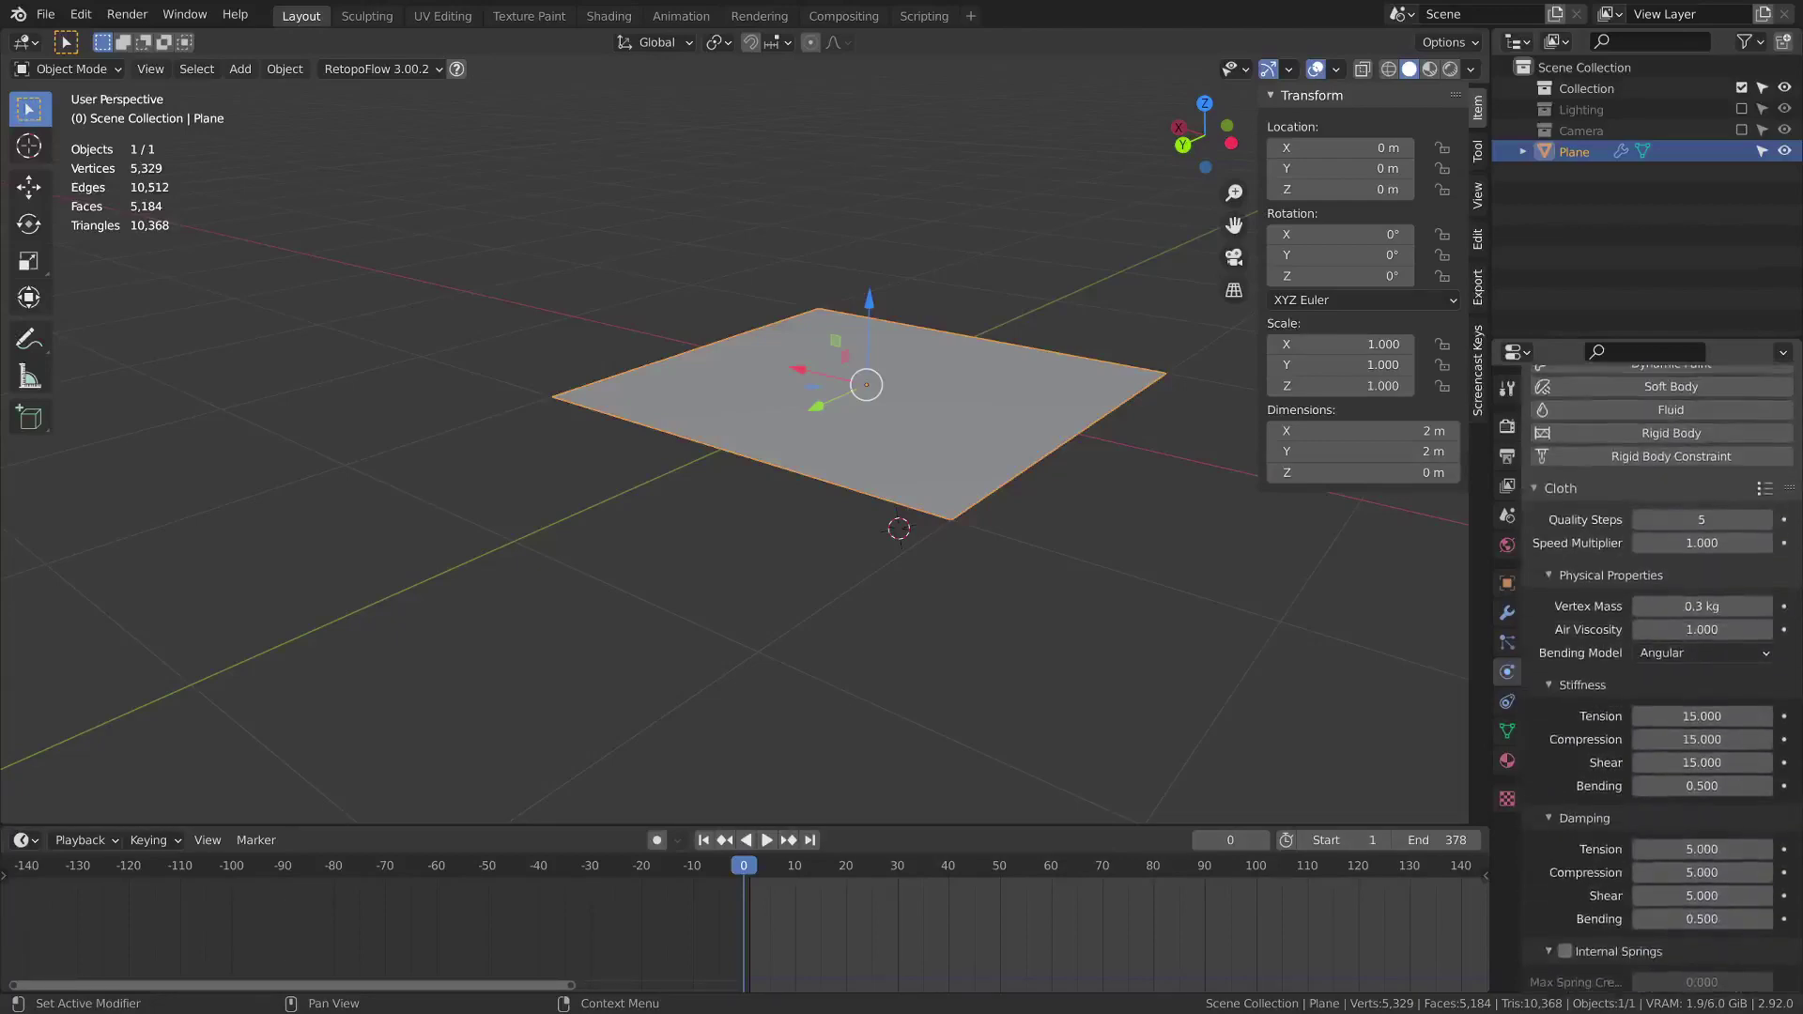
scroll(1685, 728, down, 15)
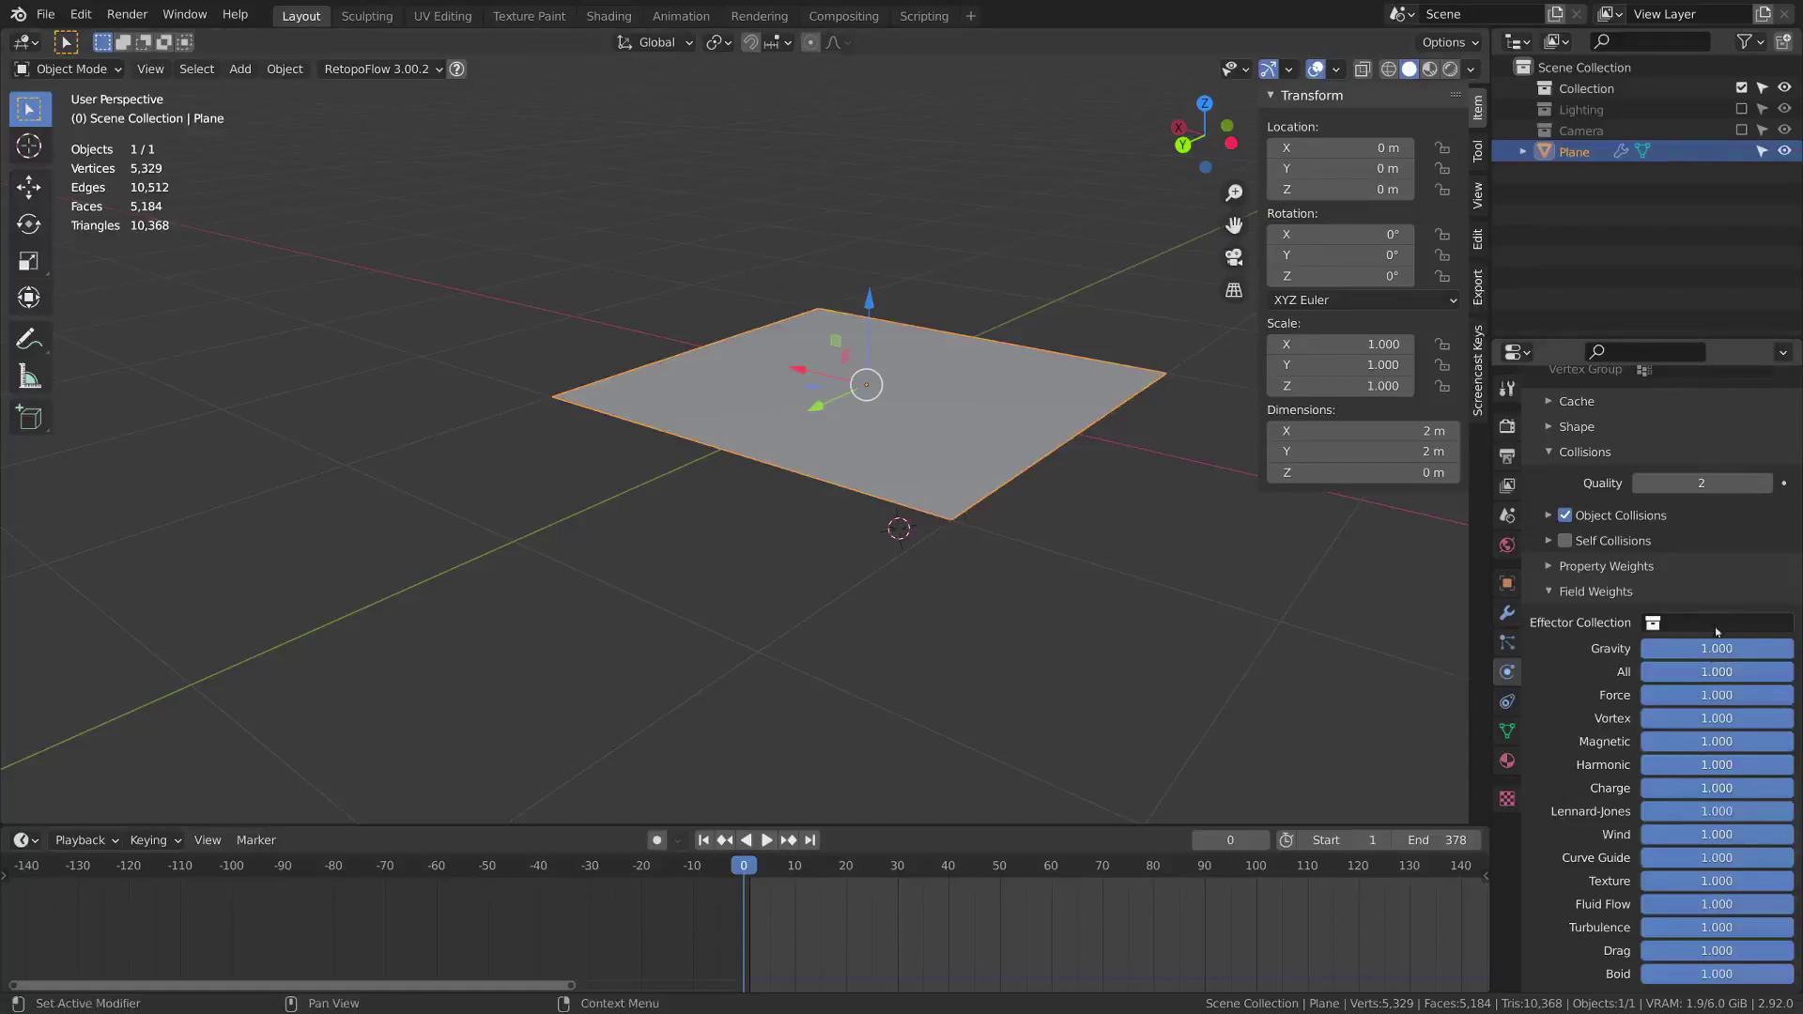
Set the cloth's Gravity field weight to 0, test the simulation, and raise the gravity weight again
key(BackSpace)
key(space)
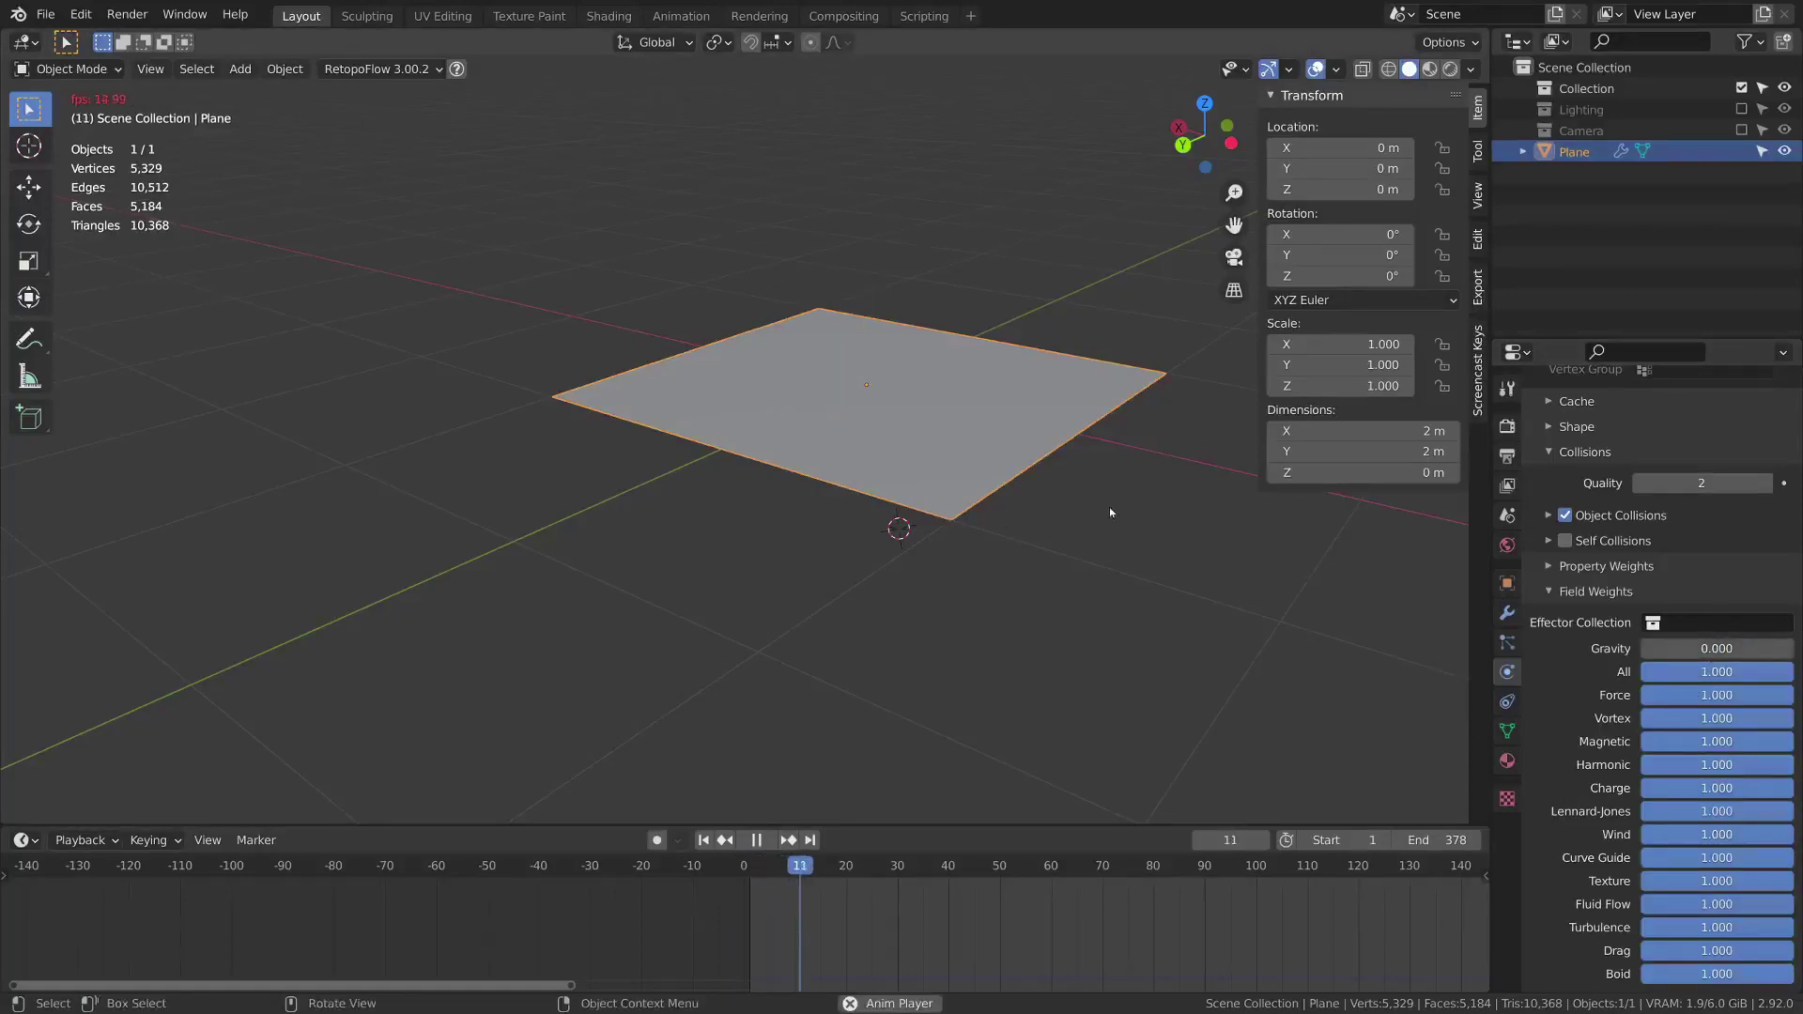
key(Escape)
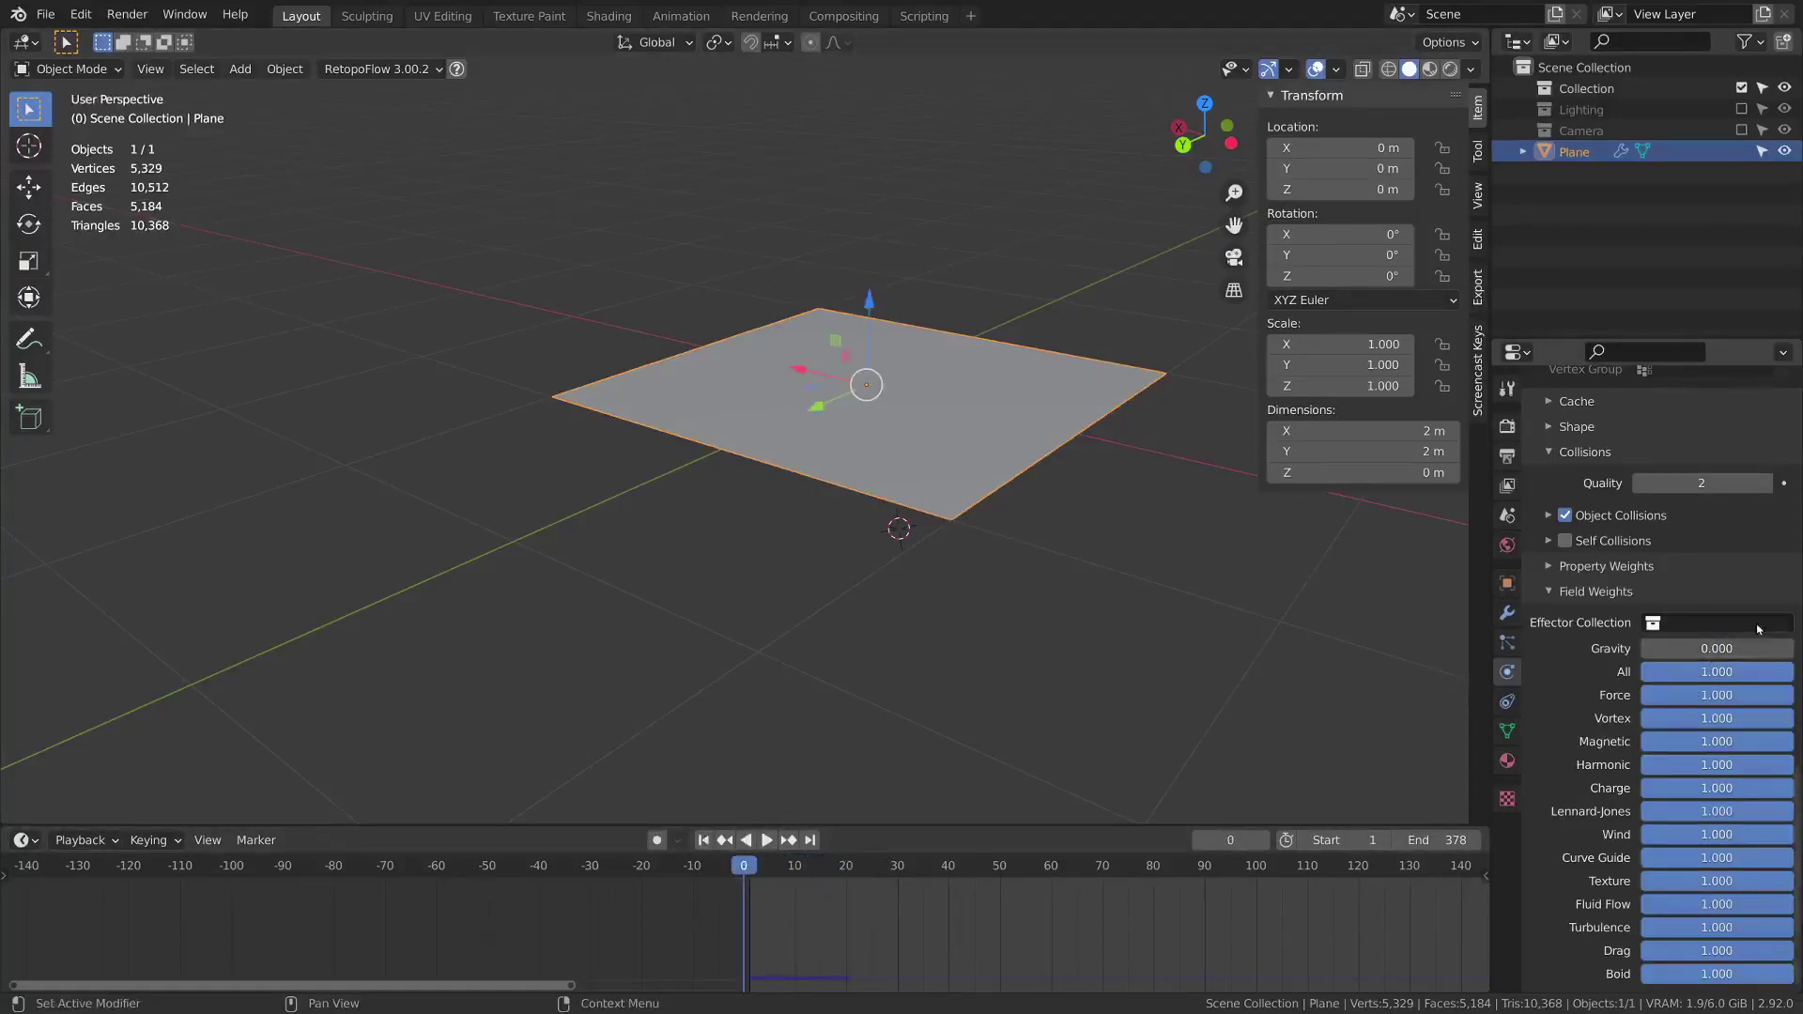
drag(1674, 655, 1793, 655)
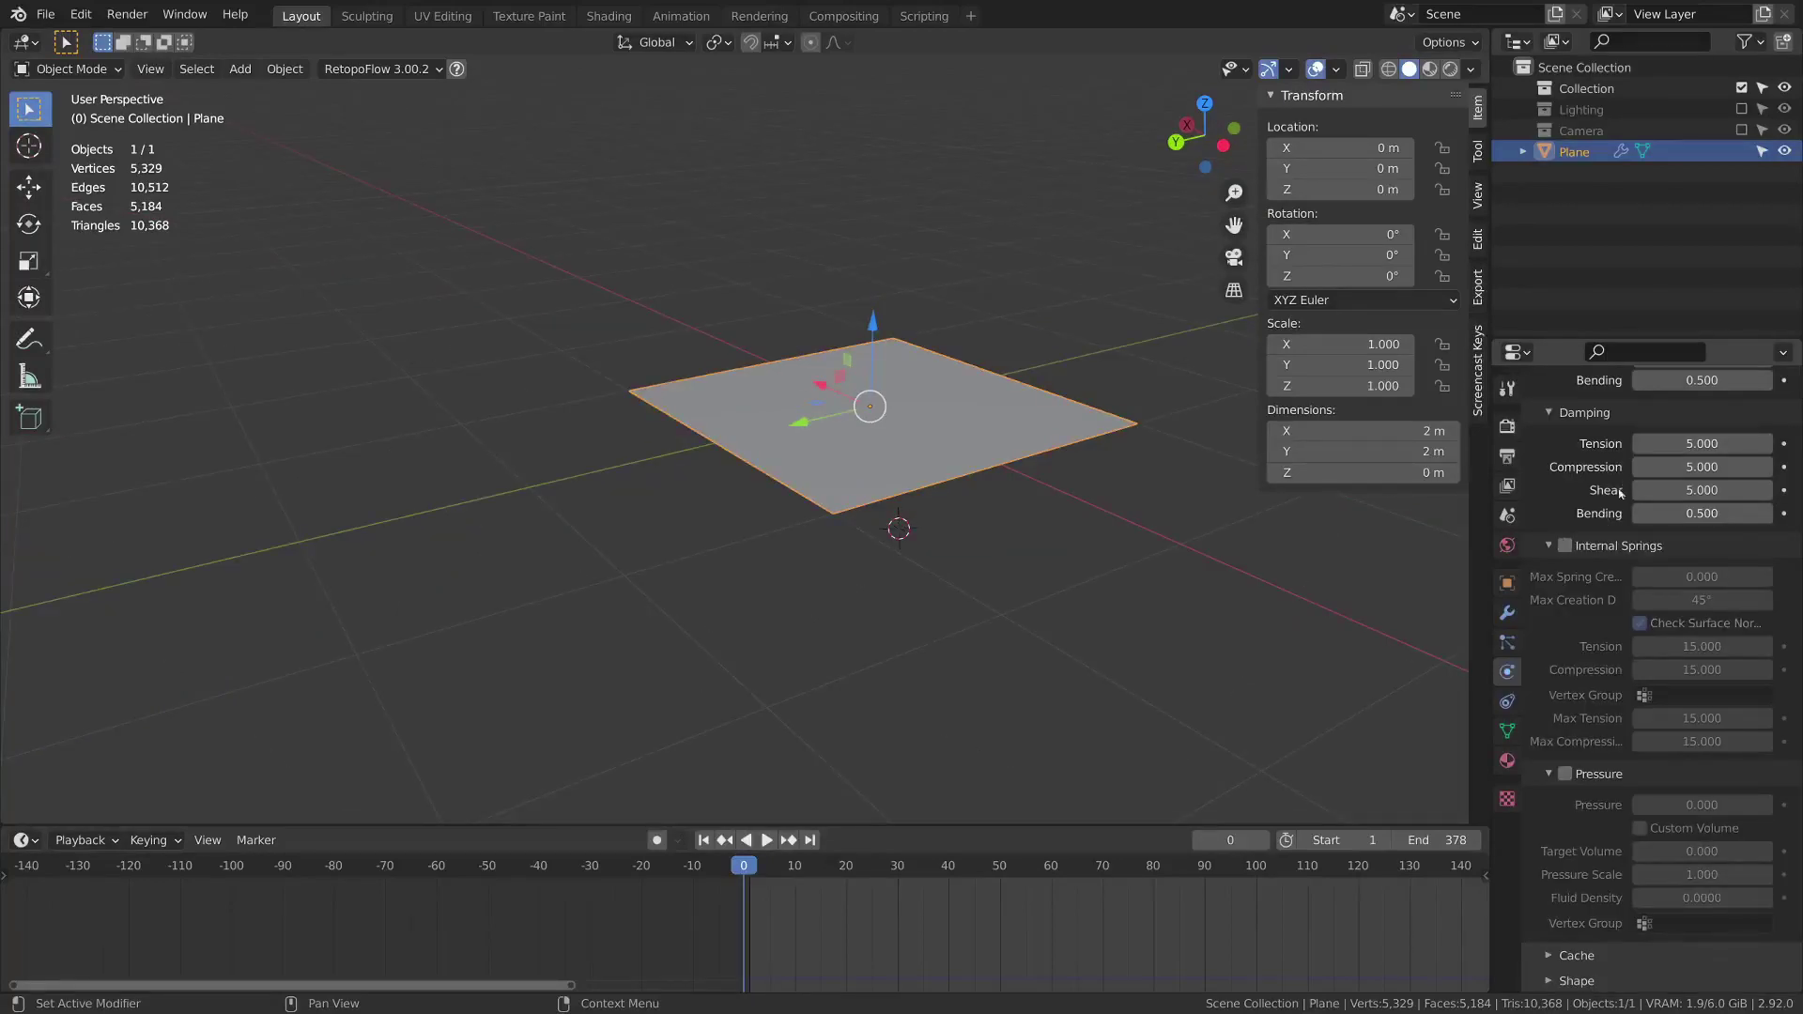
Delete the cloth plane and add a new 2 m cube in its place
scroll(1635, 869, up, 10)
scroll(1634, 869, down, 3)
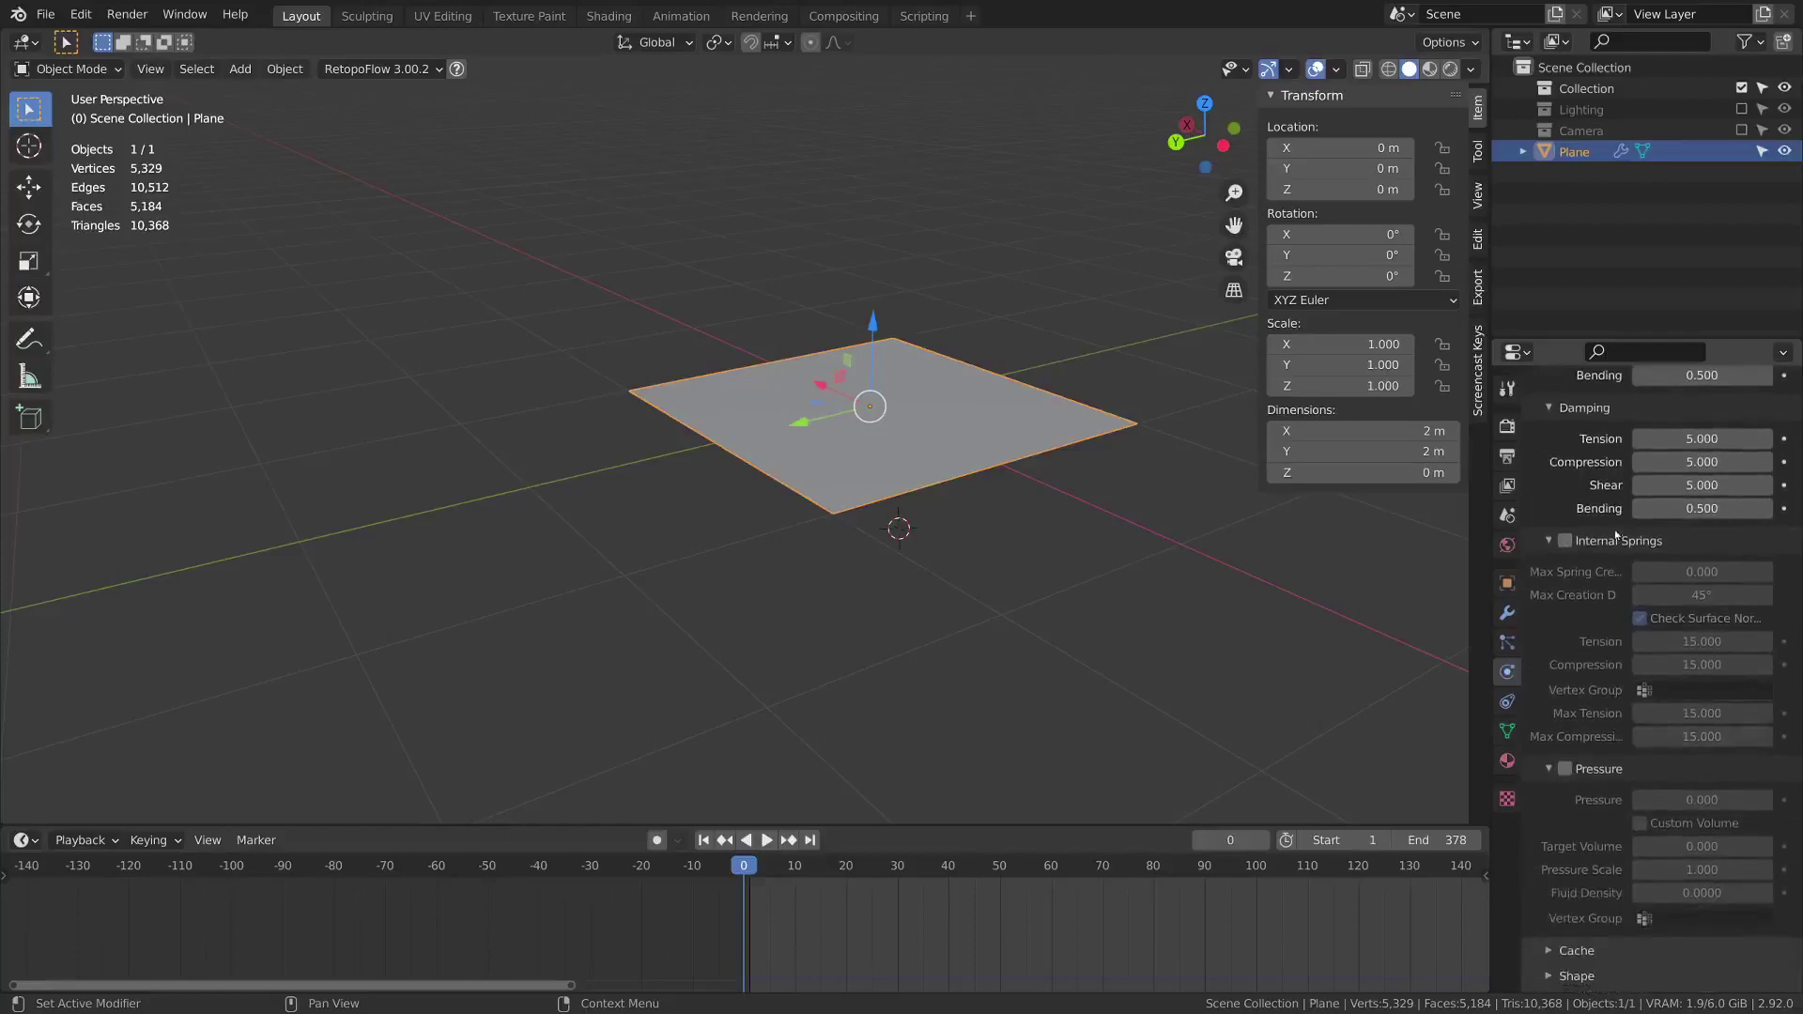
key(Delete)
key(shift+a)
mouse_move(1080, 377)
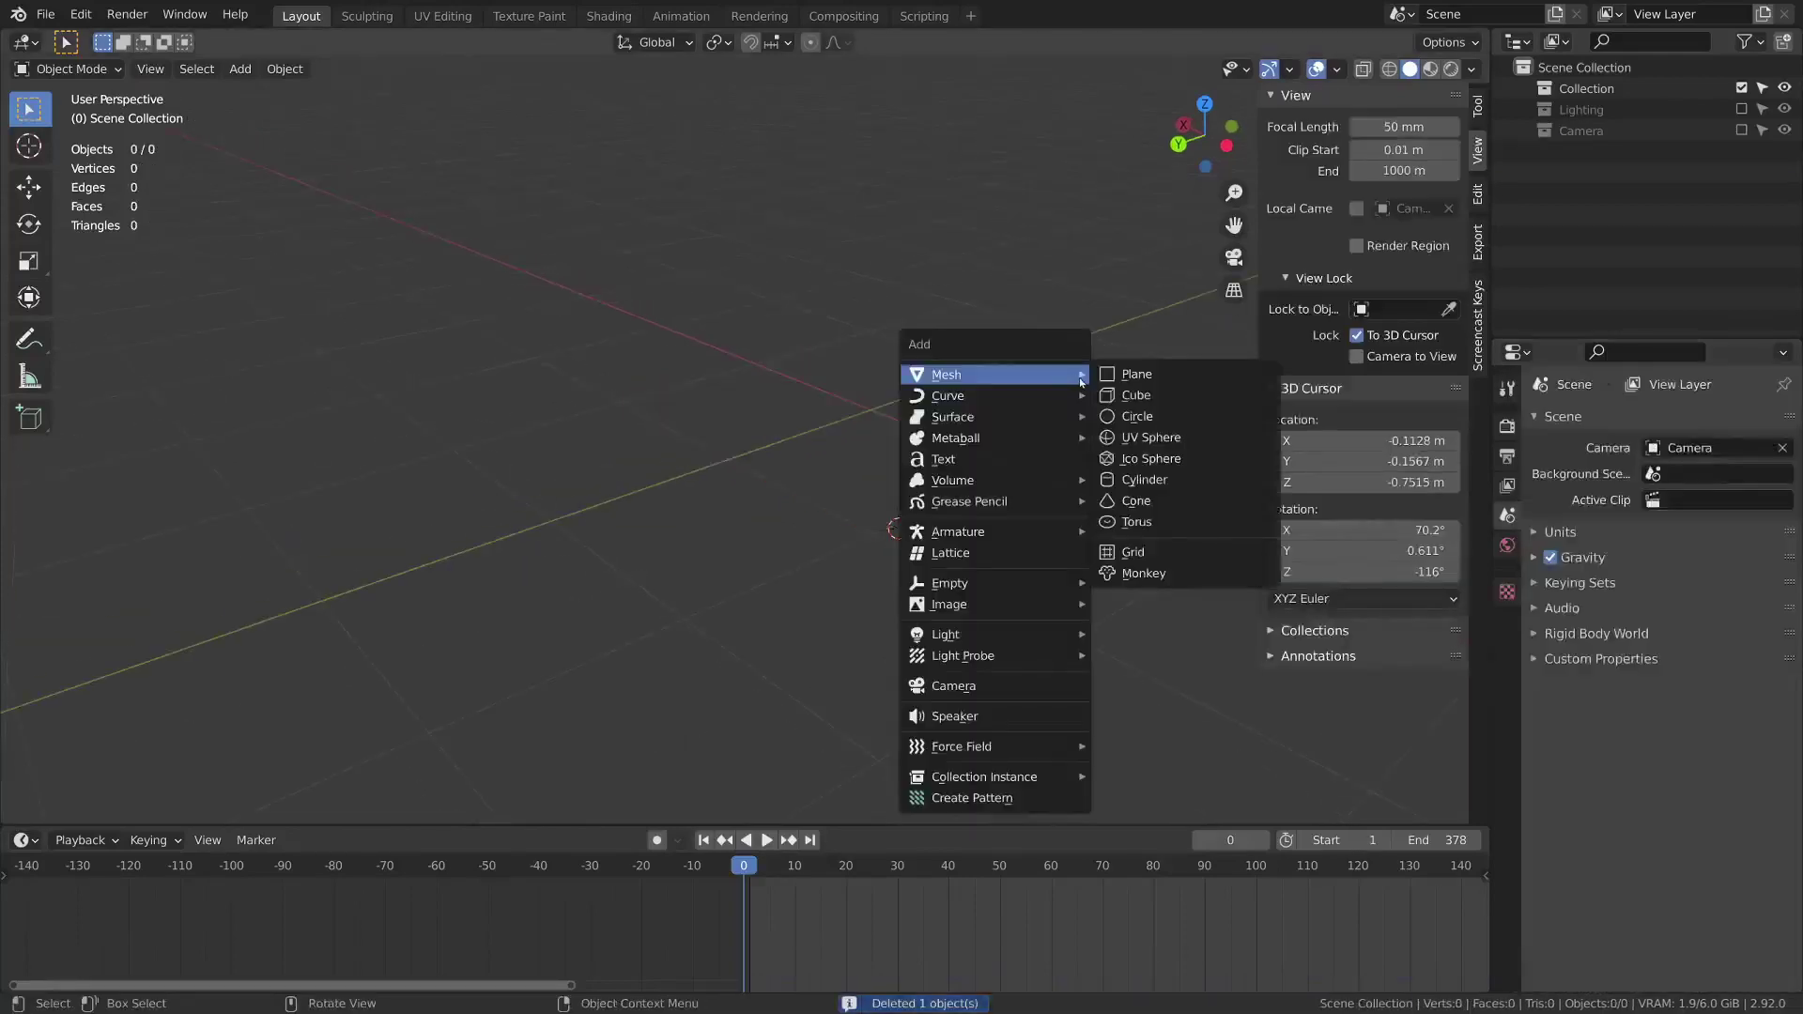
click(1134, 396)
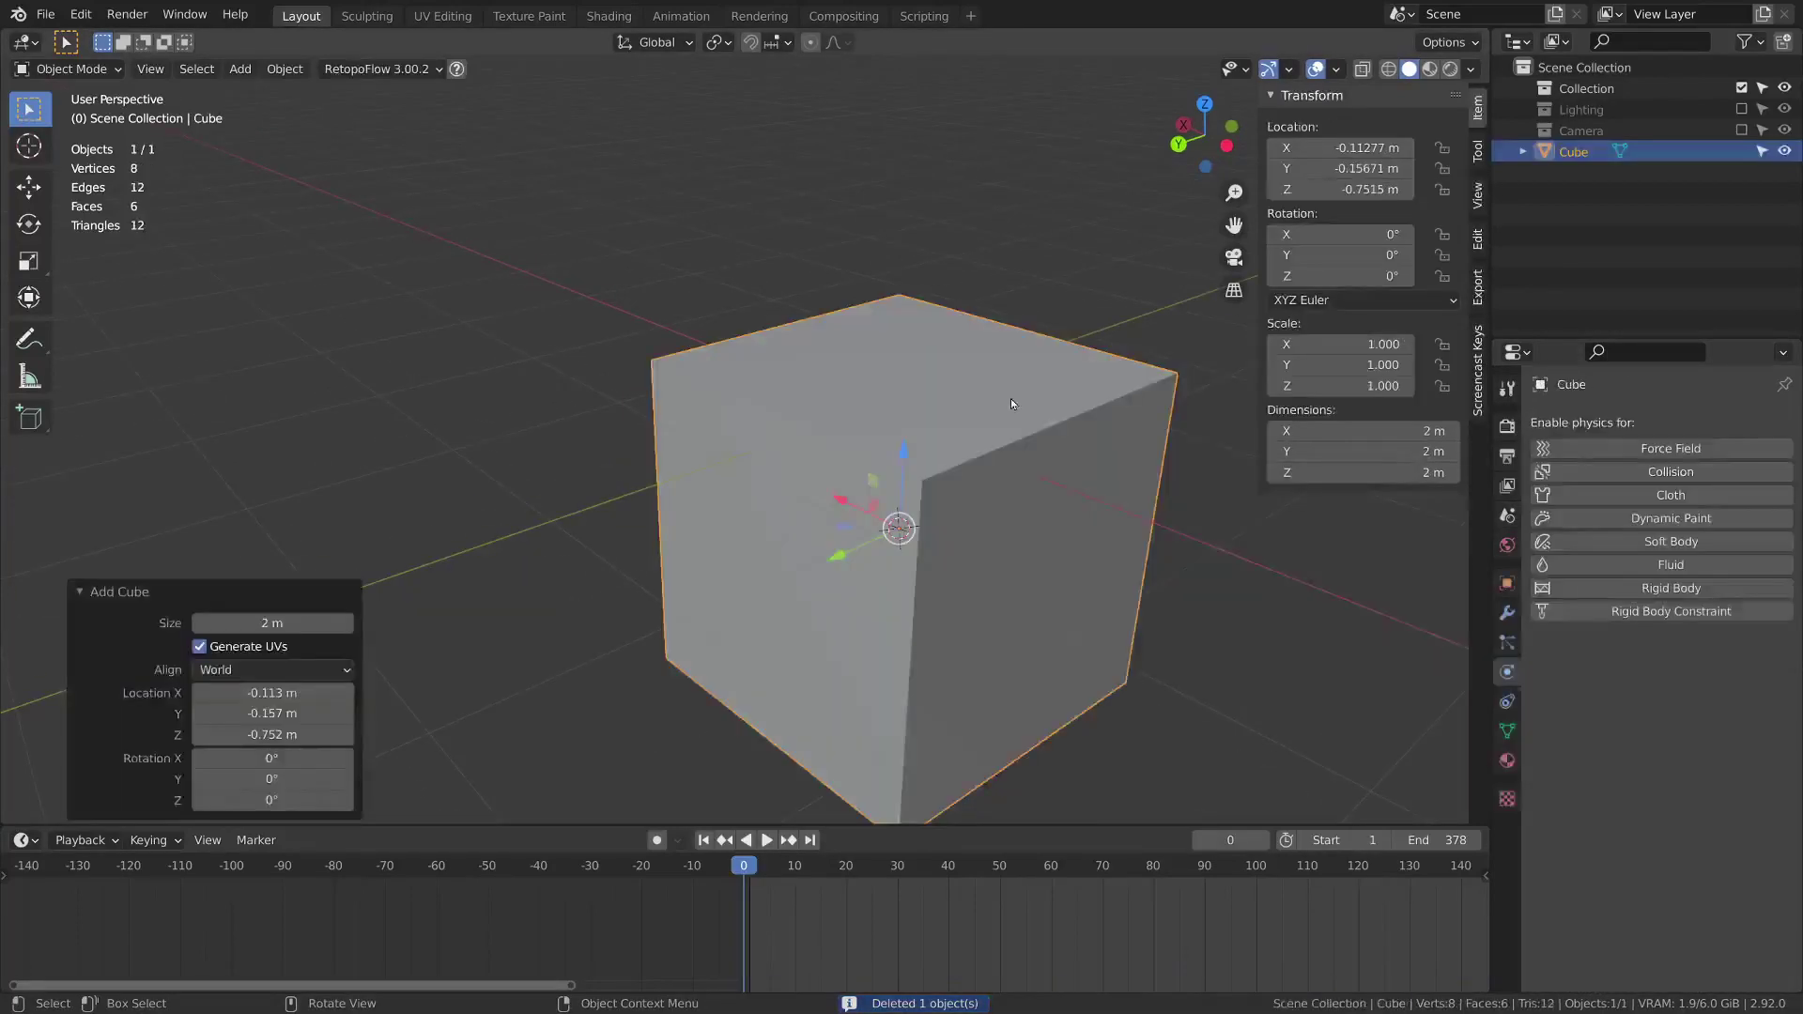
Flatten the cube's mesh in Edit Mode by scaling it to about 0.019 along Z
scroll(1010, 398, down, 3)
key(Tab)
key(s)
key(z)
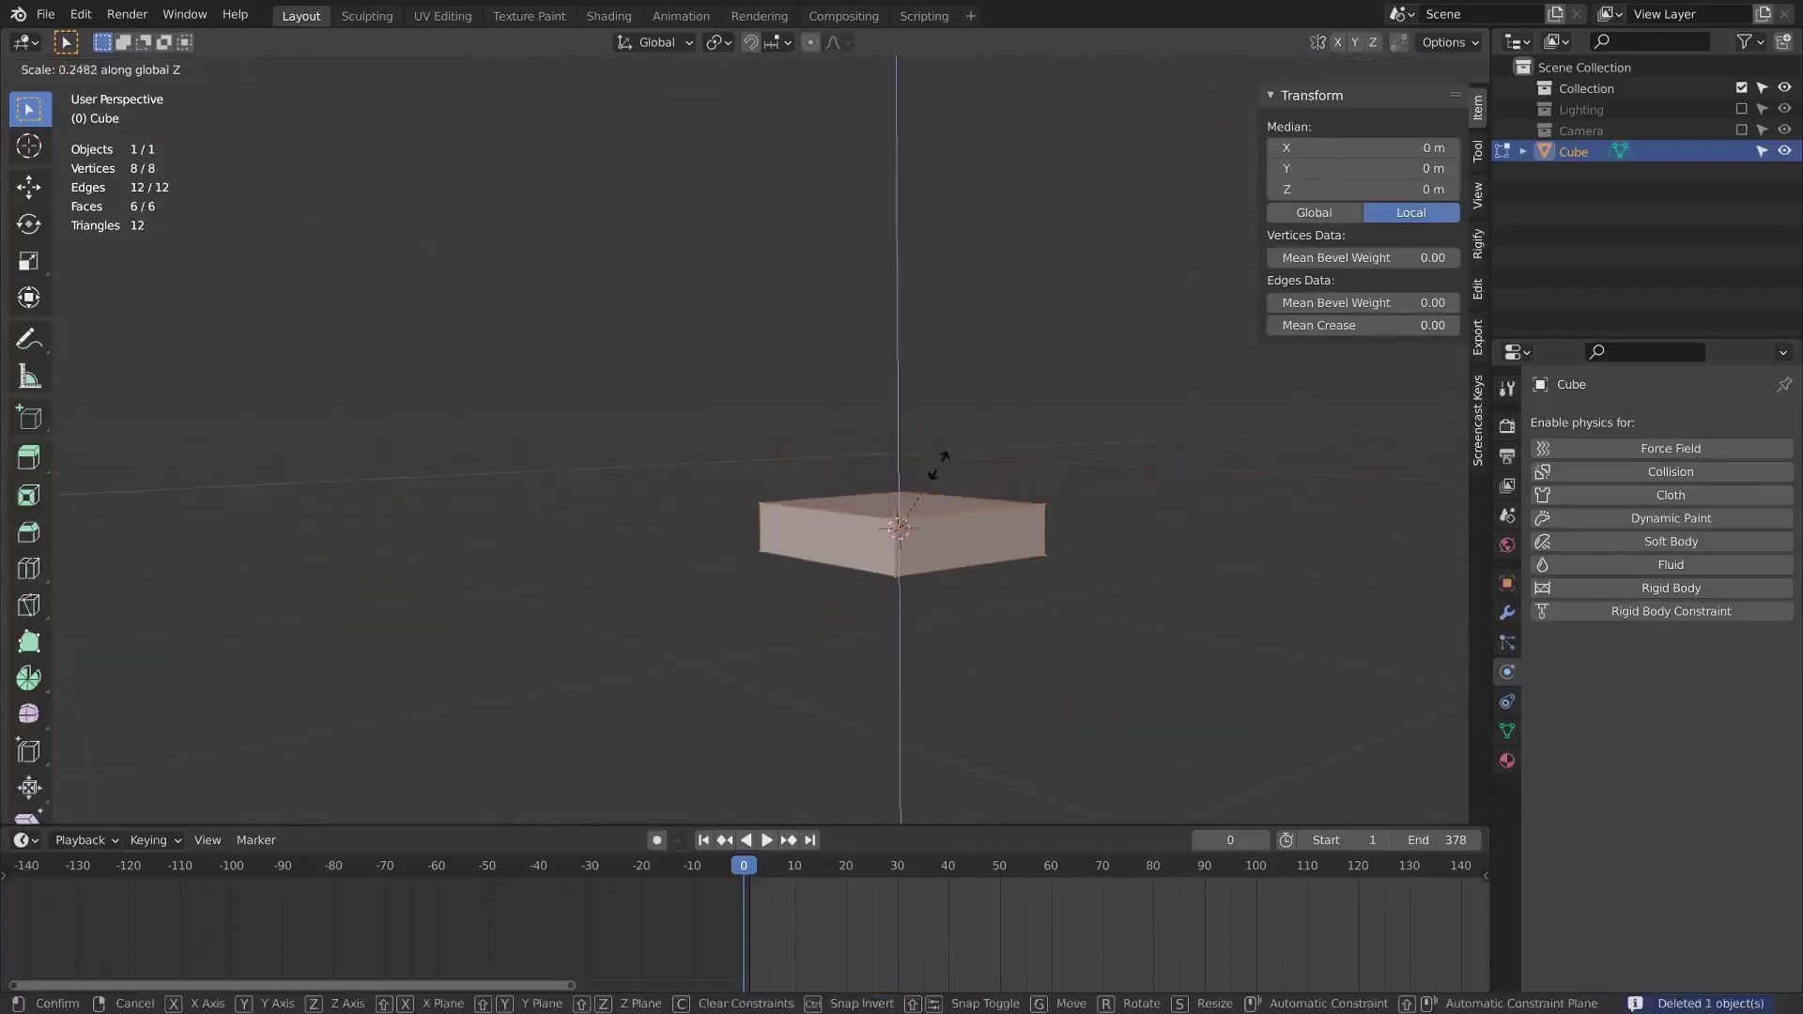
click(896, 522)
Add 23 evenly spaced loop cuts across the flattened cube in one direction
middle_drag(1001, 472, 903, 567)
key(ctrl+r)
scroll(915, 603, up, 5)
scroll(915, 604, up, 17)
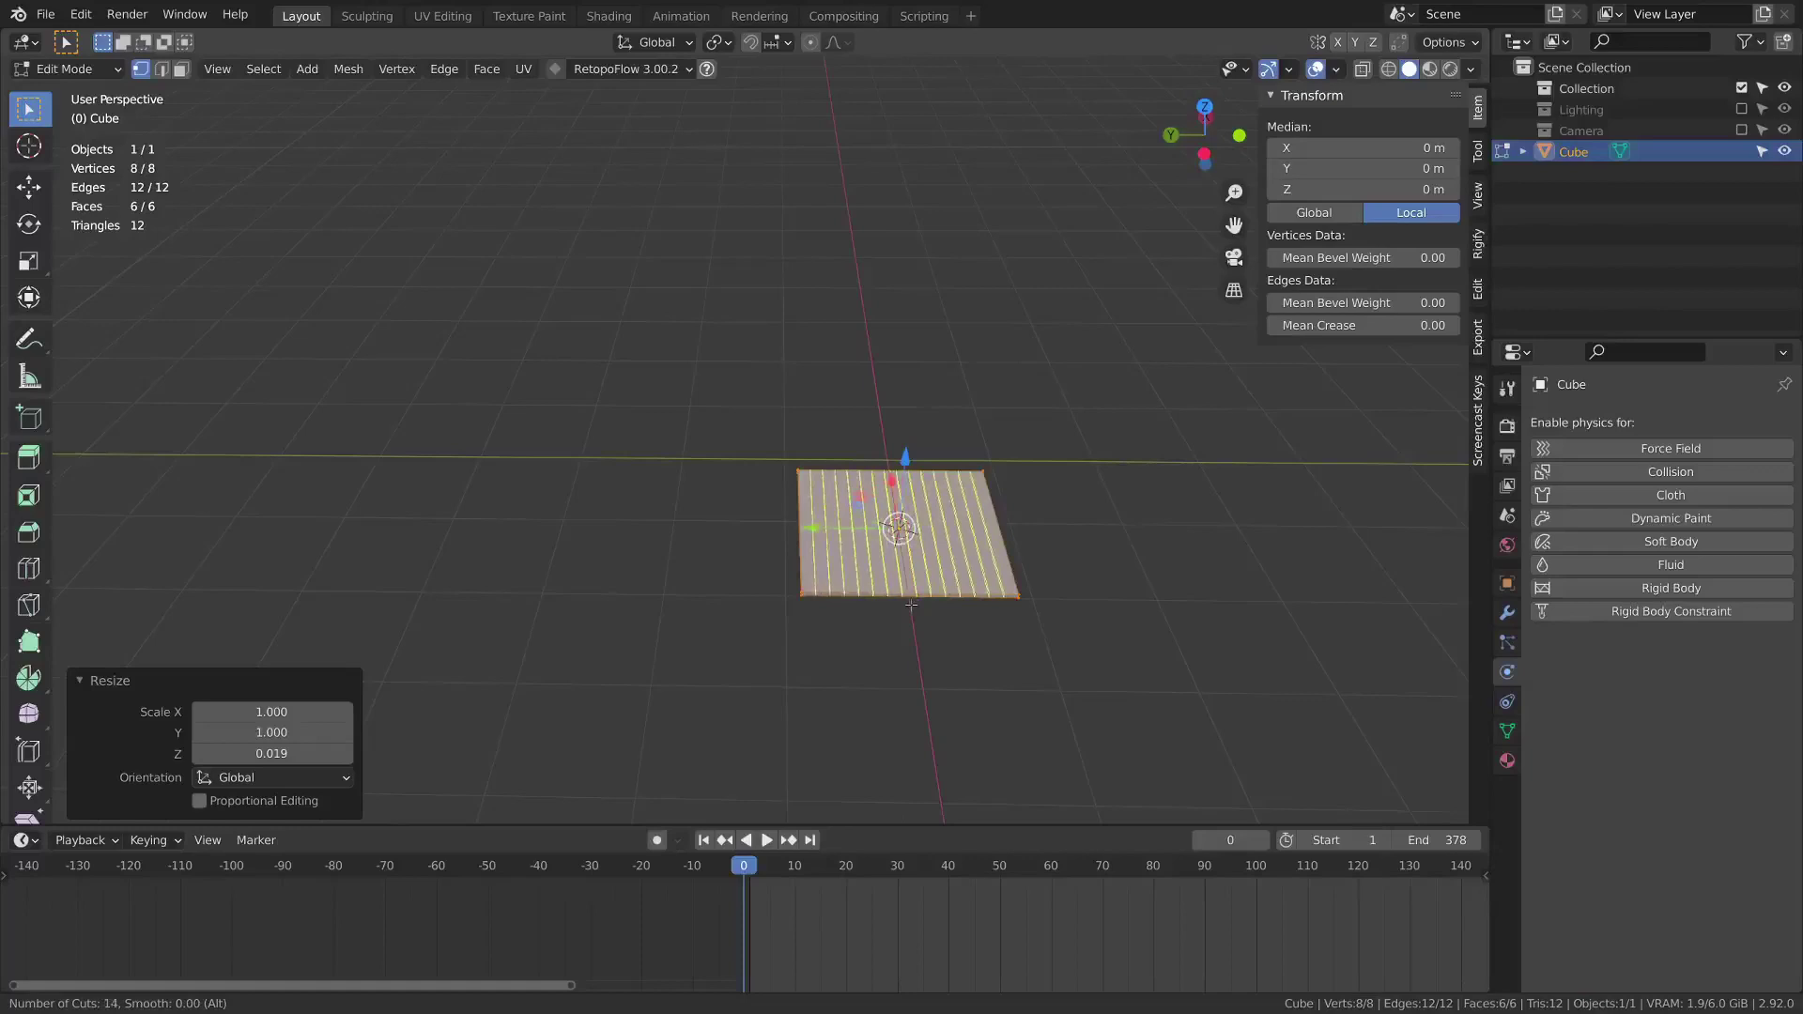
click(912, 606)
right_click(911, 606)
key(ctrl+b)
key(Escape)
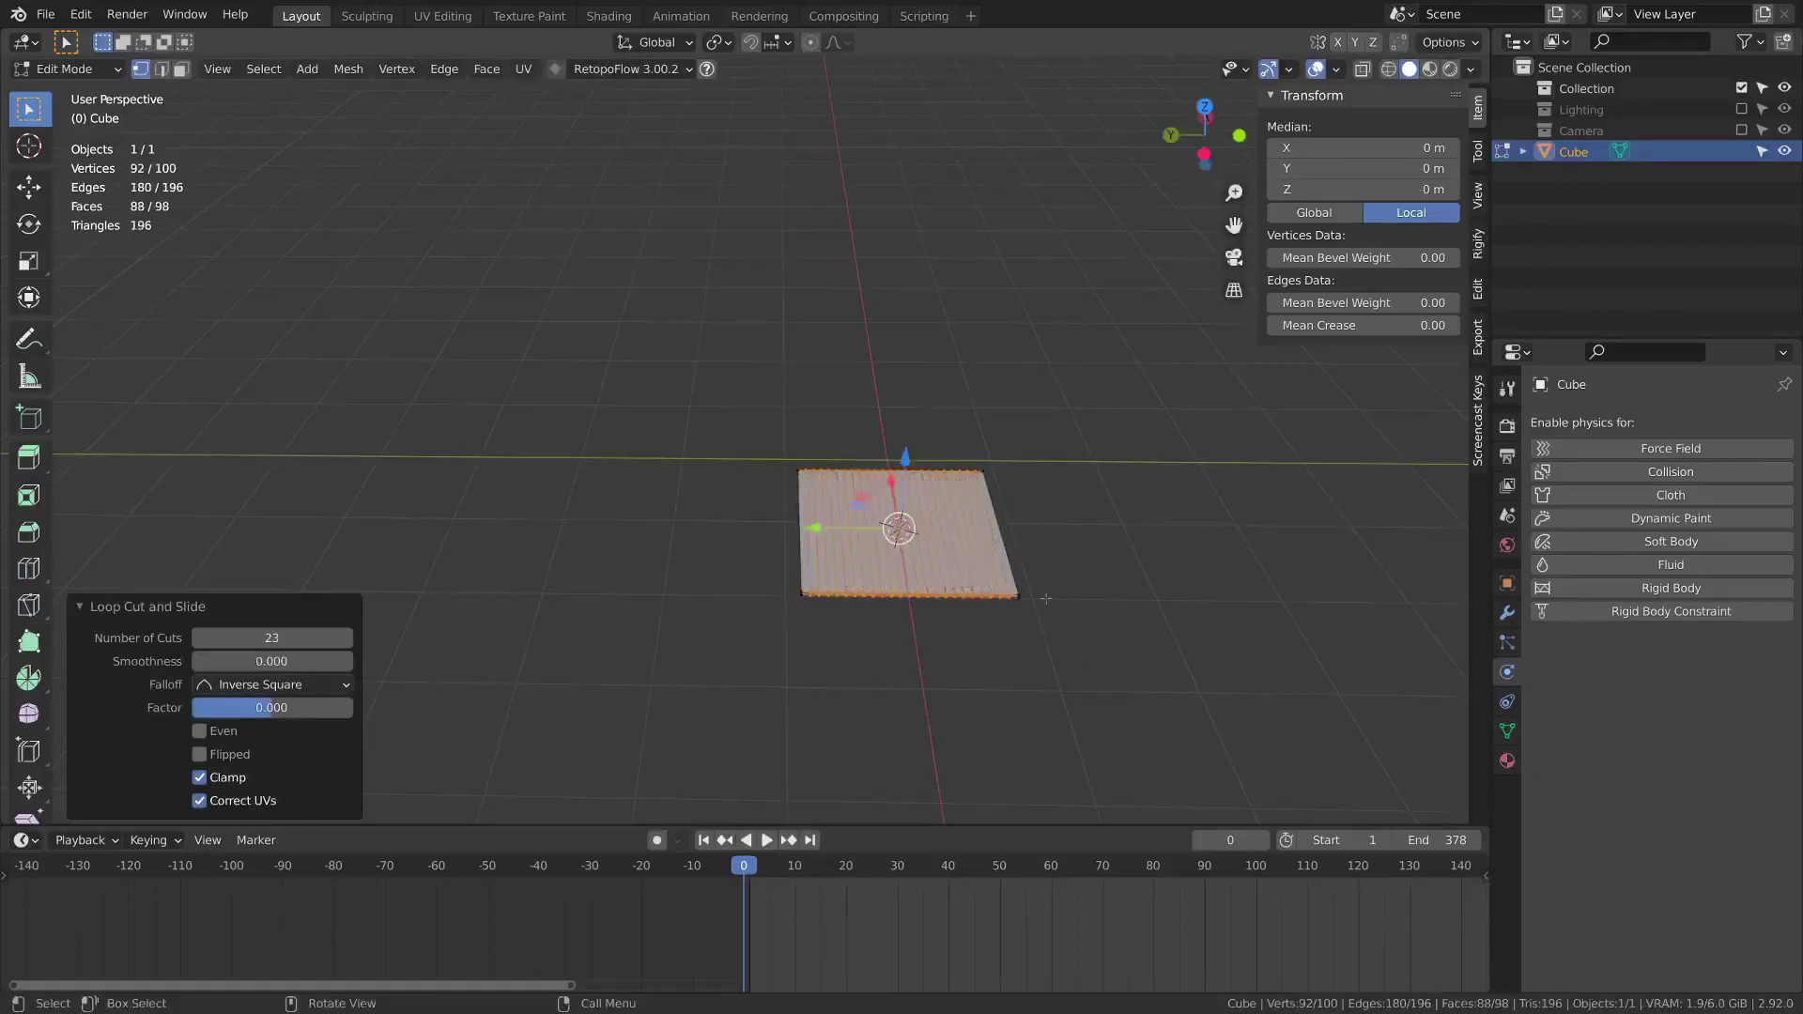
key(ctrl+z)
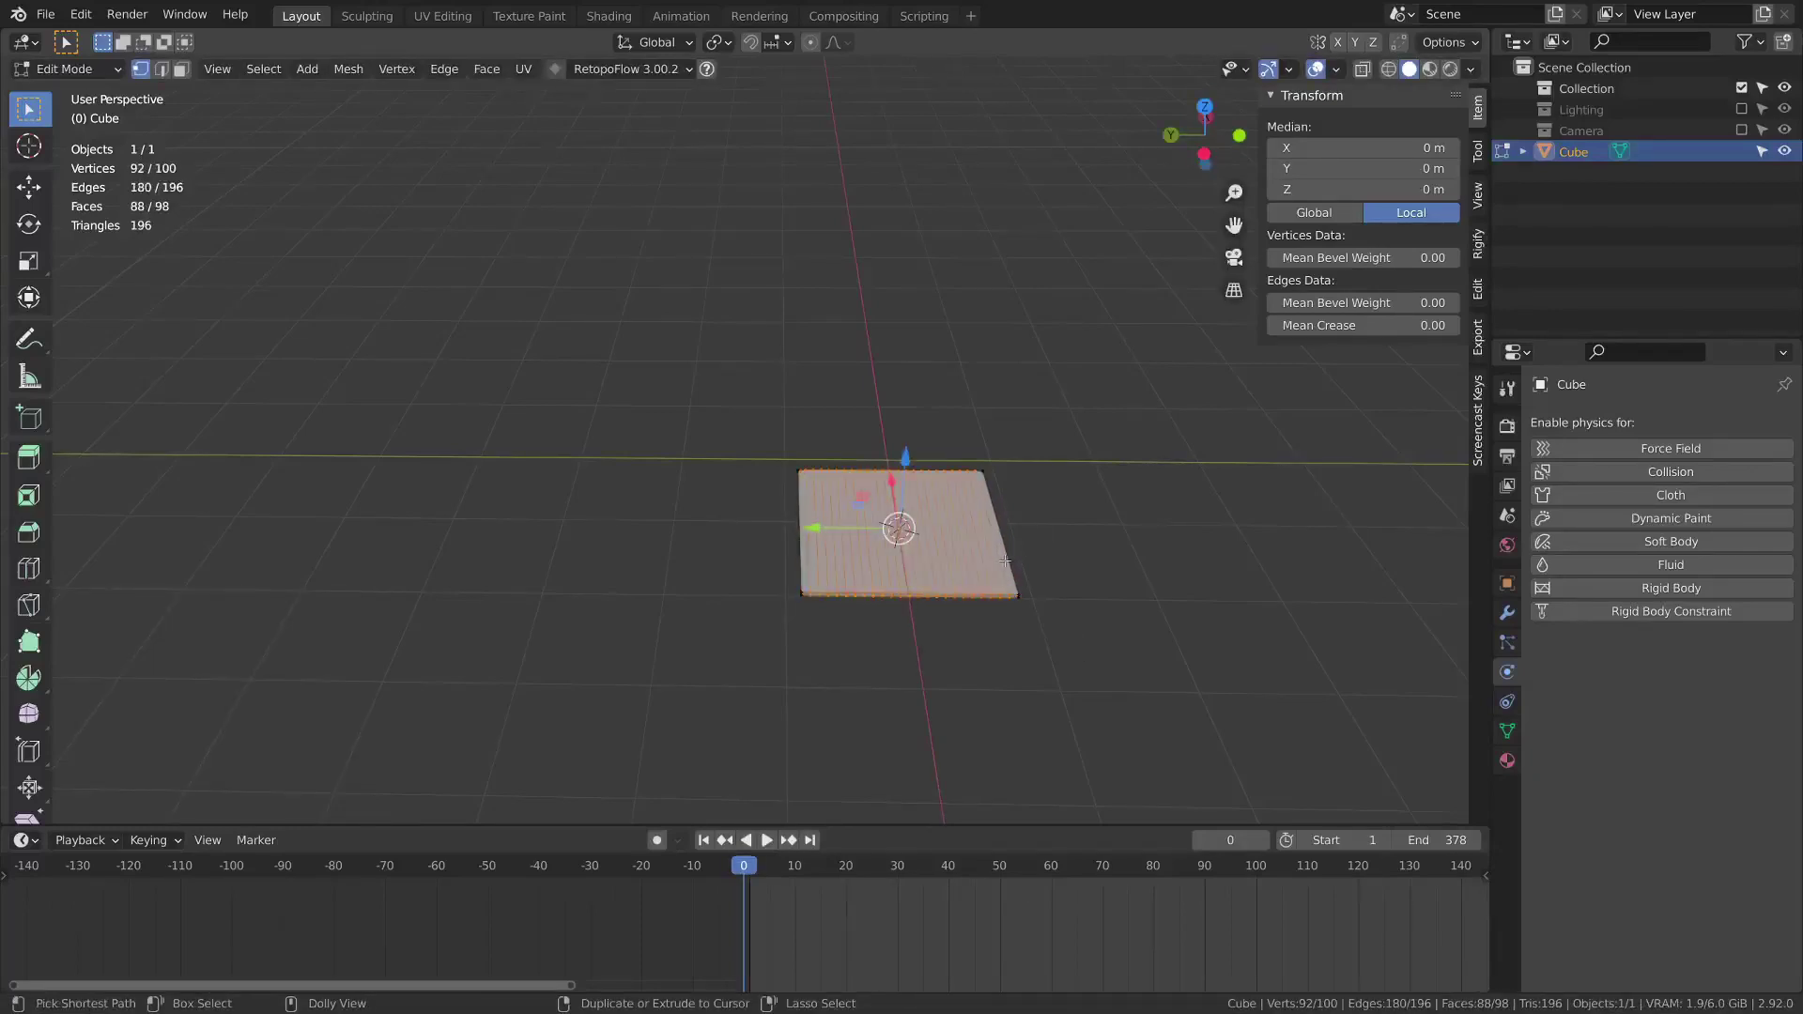
Add a dense set of centred loop cuts in the perpendicular direction so the flattened cube forms a fine grid, and deselect the mesh
key(ctrl+r)
scroll(1000, 562, up, 20)
click(991, 561)
right_click(988, 564)
click(1046, 604)
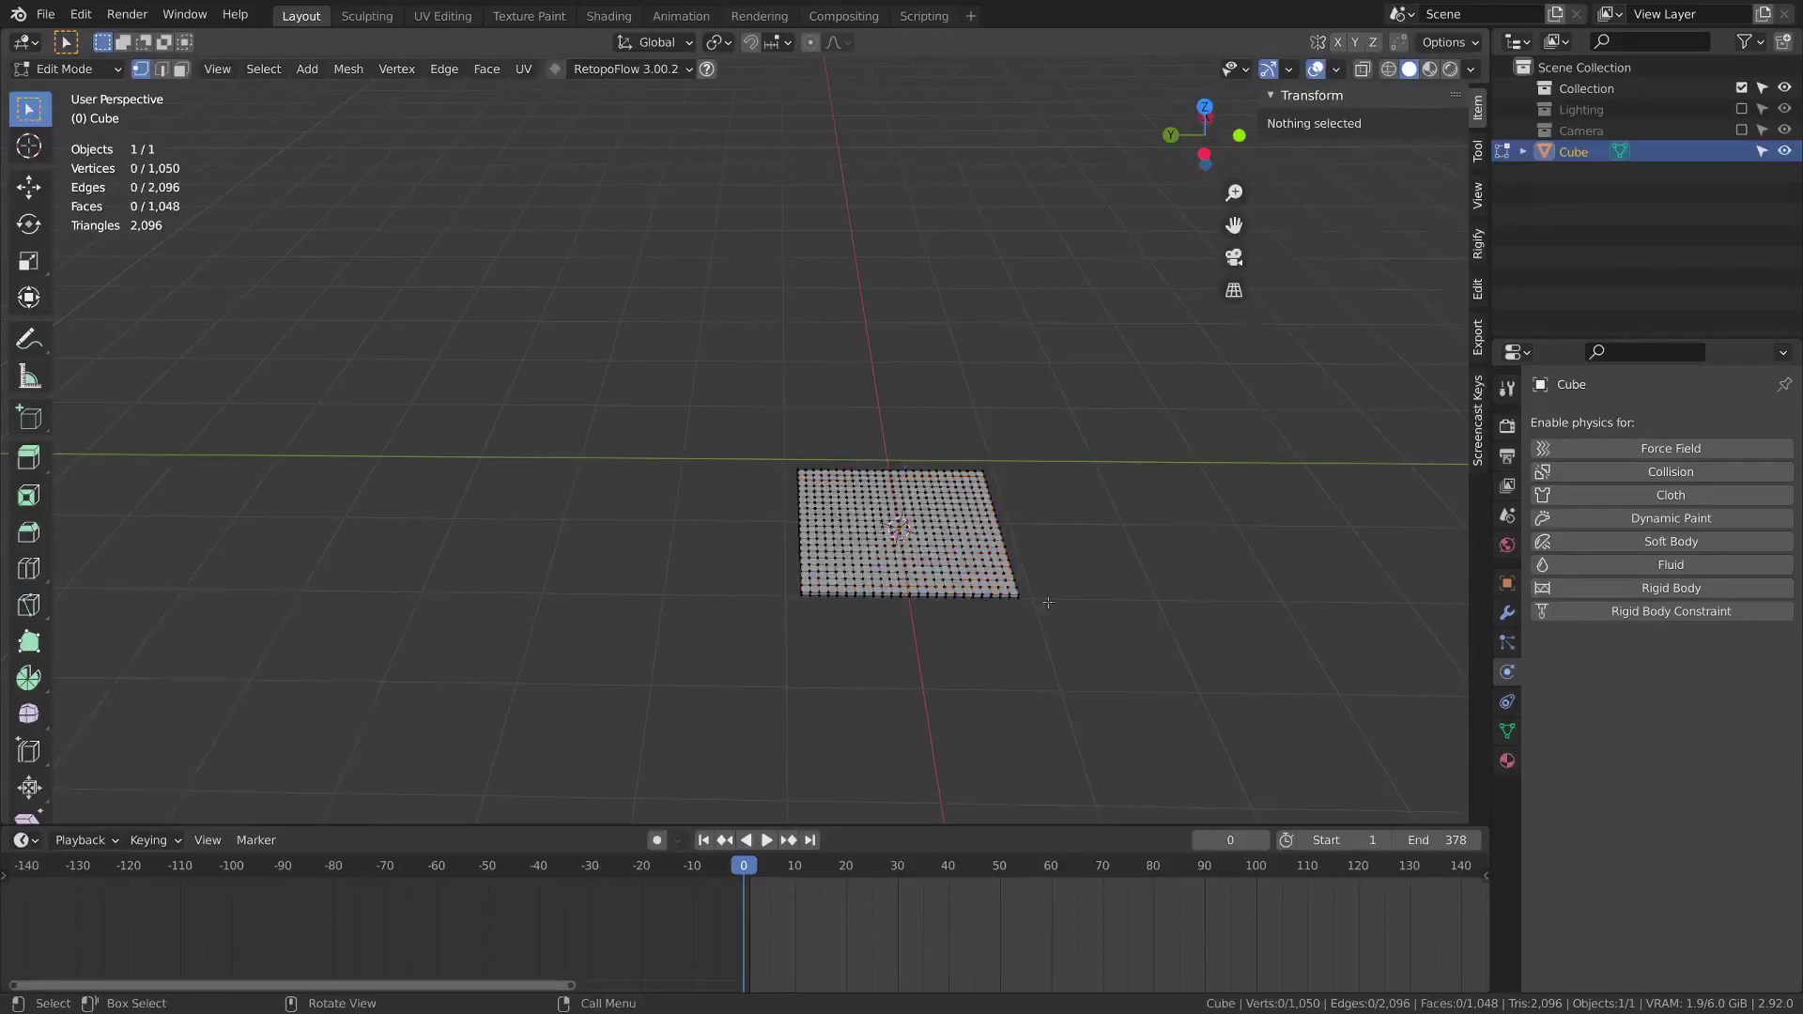
middle_drag(1046, 604, 1094, 631)
scroll(1094, 631, up, 2)
Return to Object Mode, add a Cloth modifier to the flattened cube, and enable Pressure in its physics settings
key(Tab)
click(1507, 613)
click(1660, 423)
click(1714, 484)
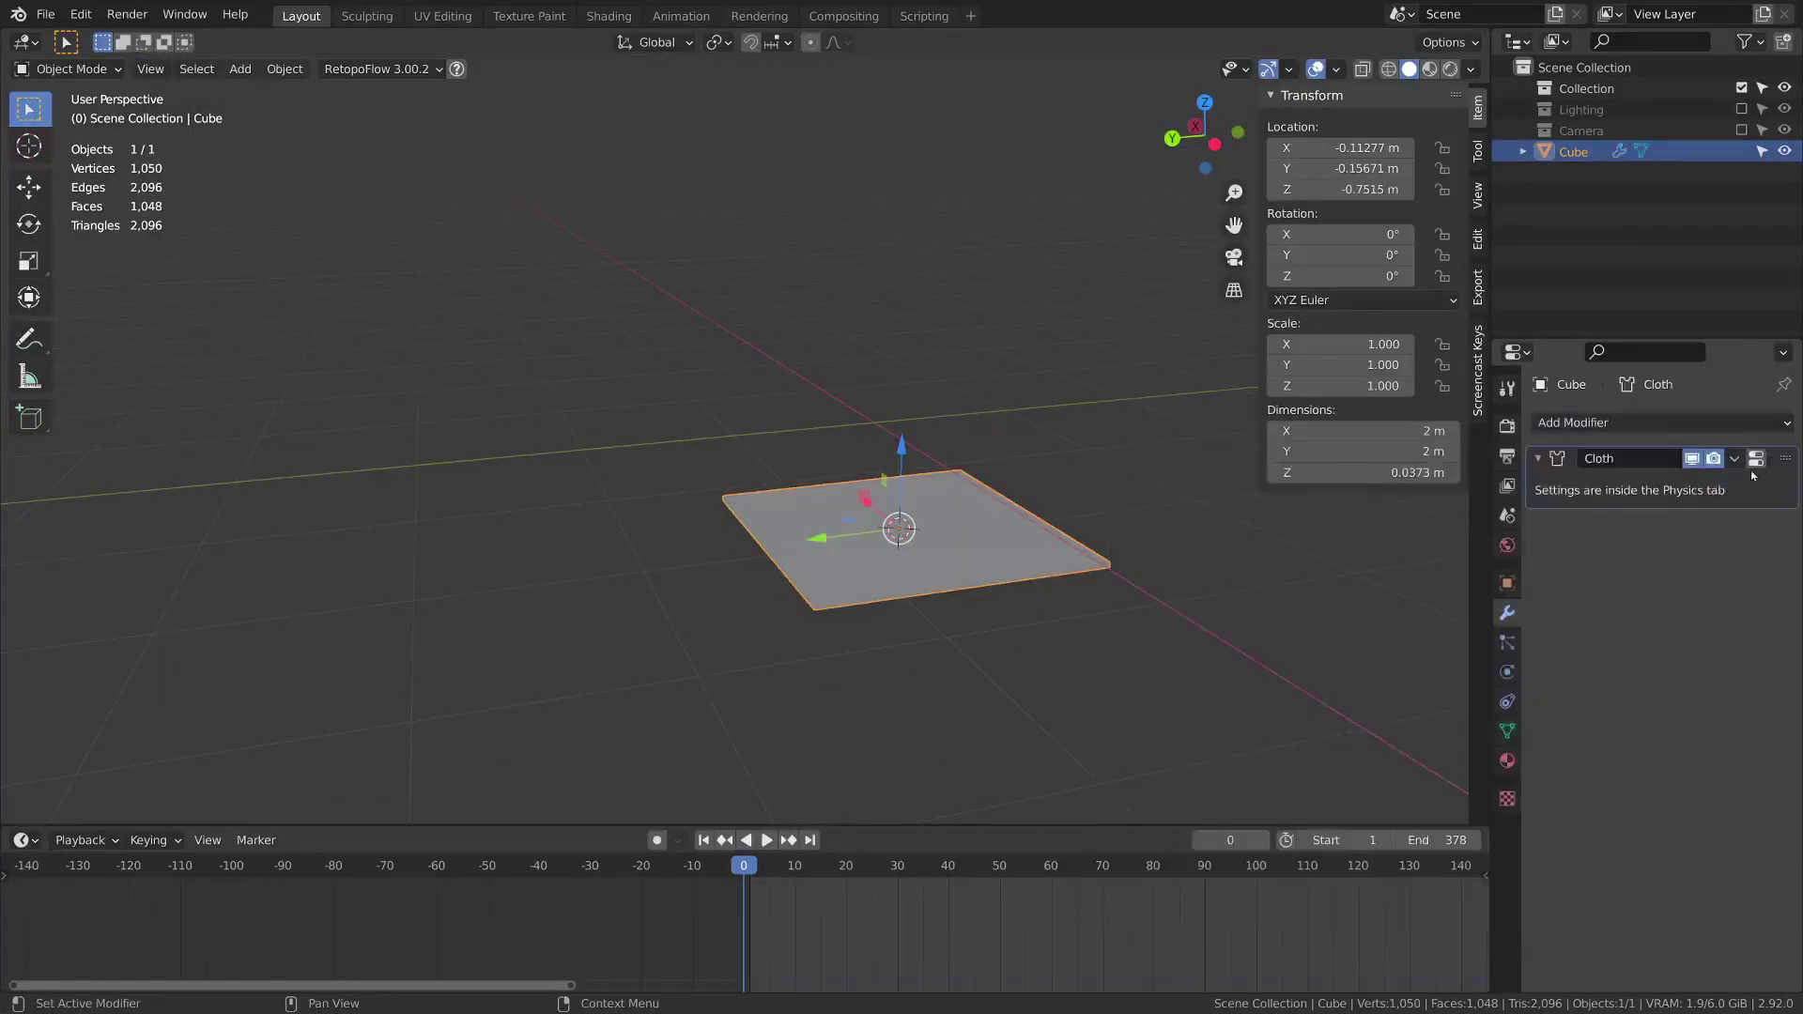
click(1507, 672)
scroll(1630, 560, down, 12)
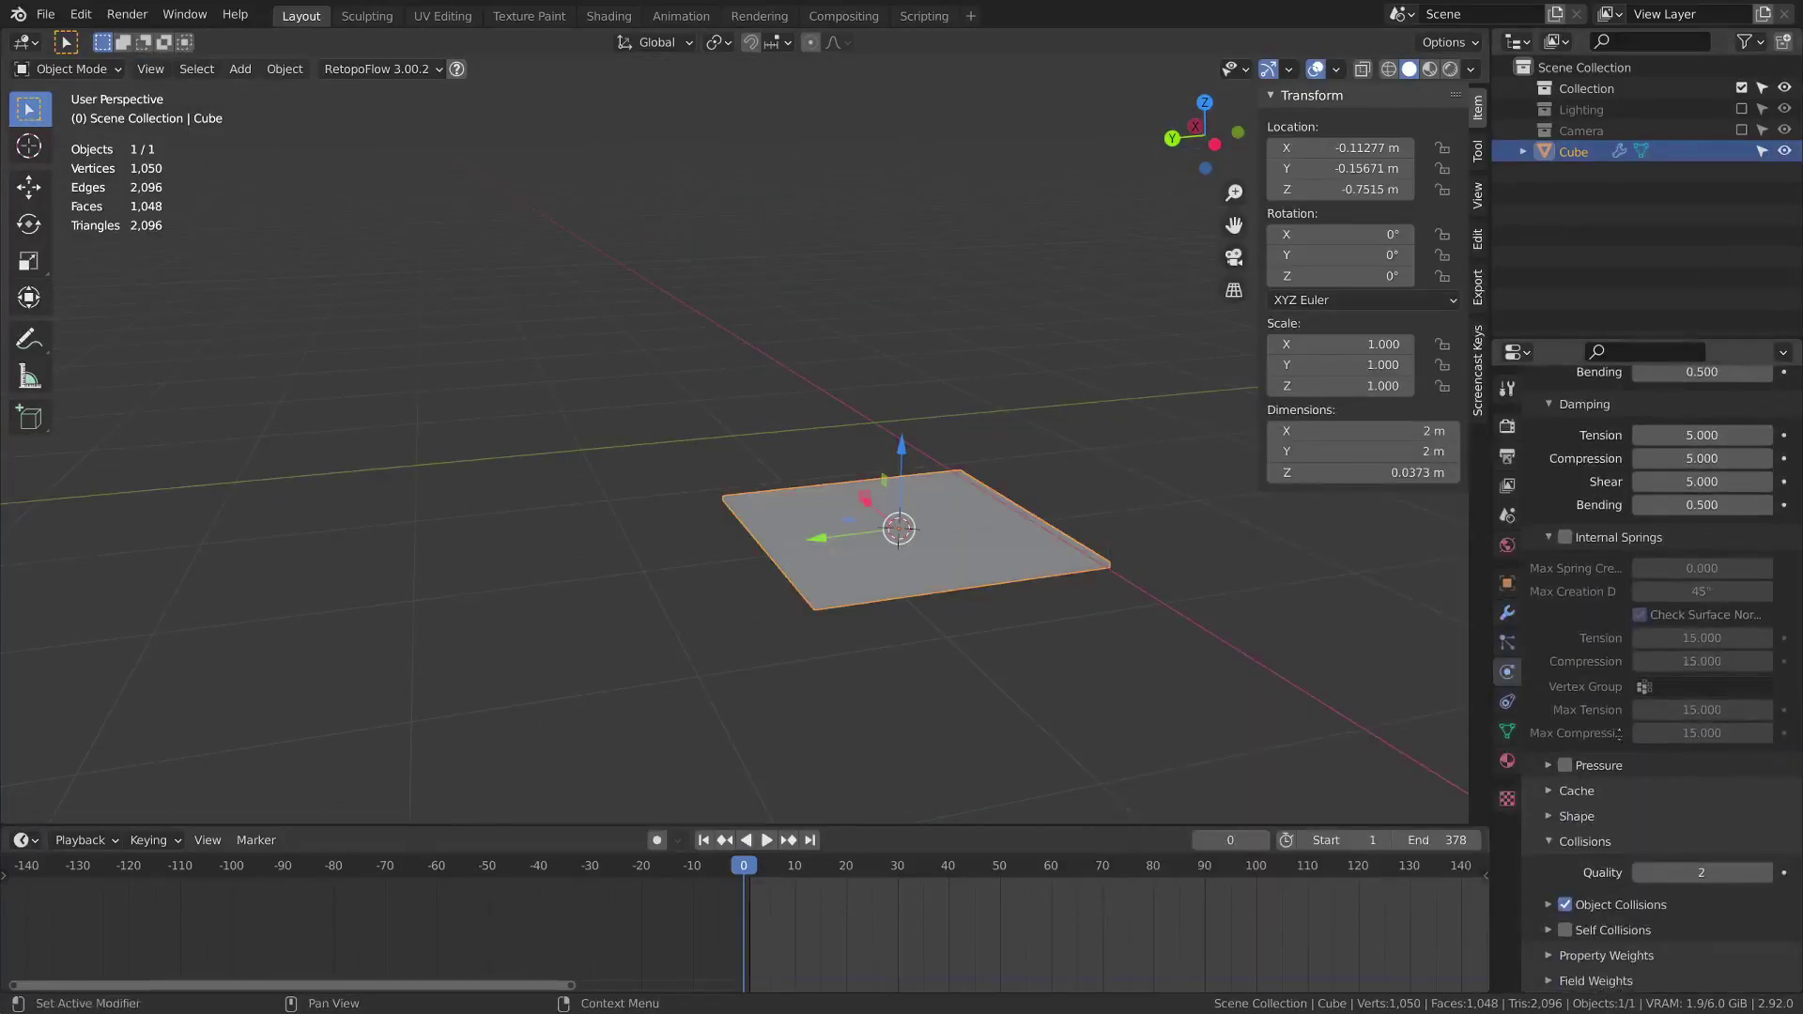
click(1597, 766)
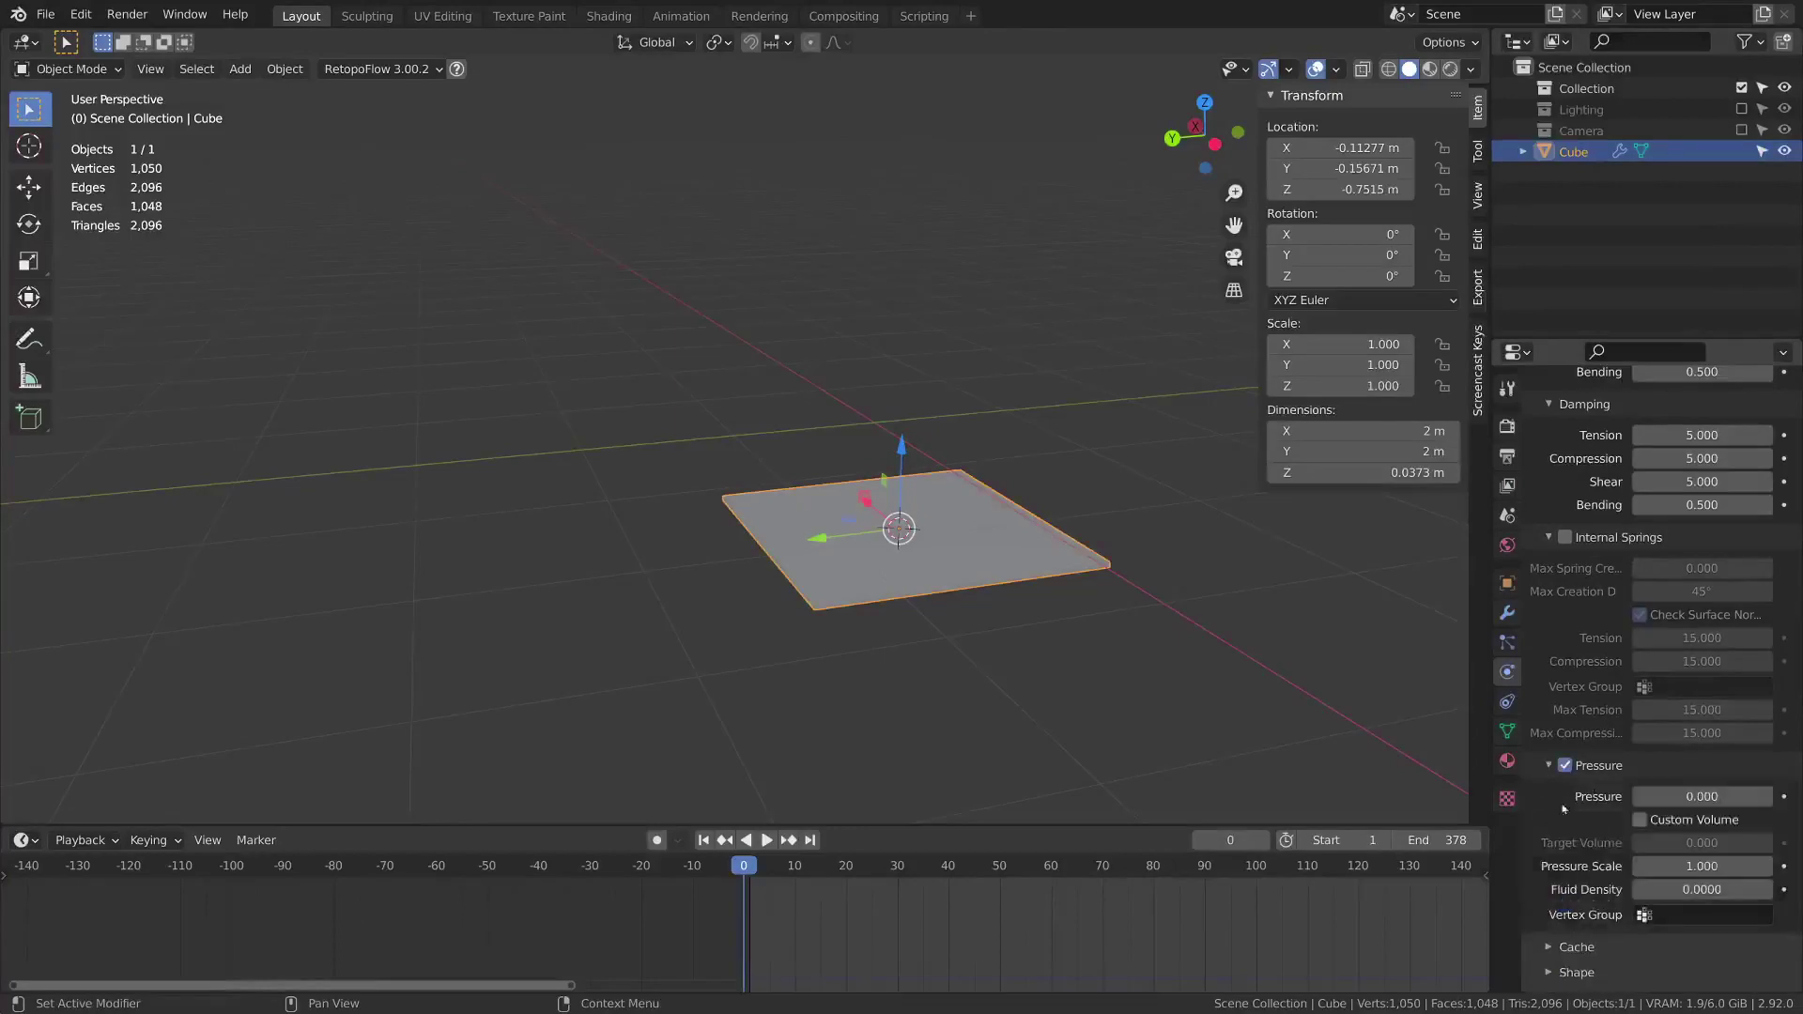
scroll(1659, 721, down, 4)
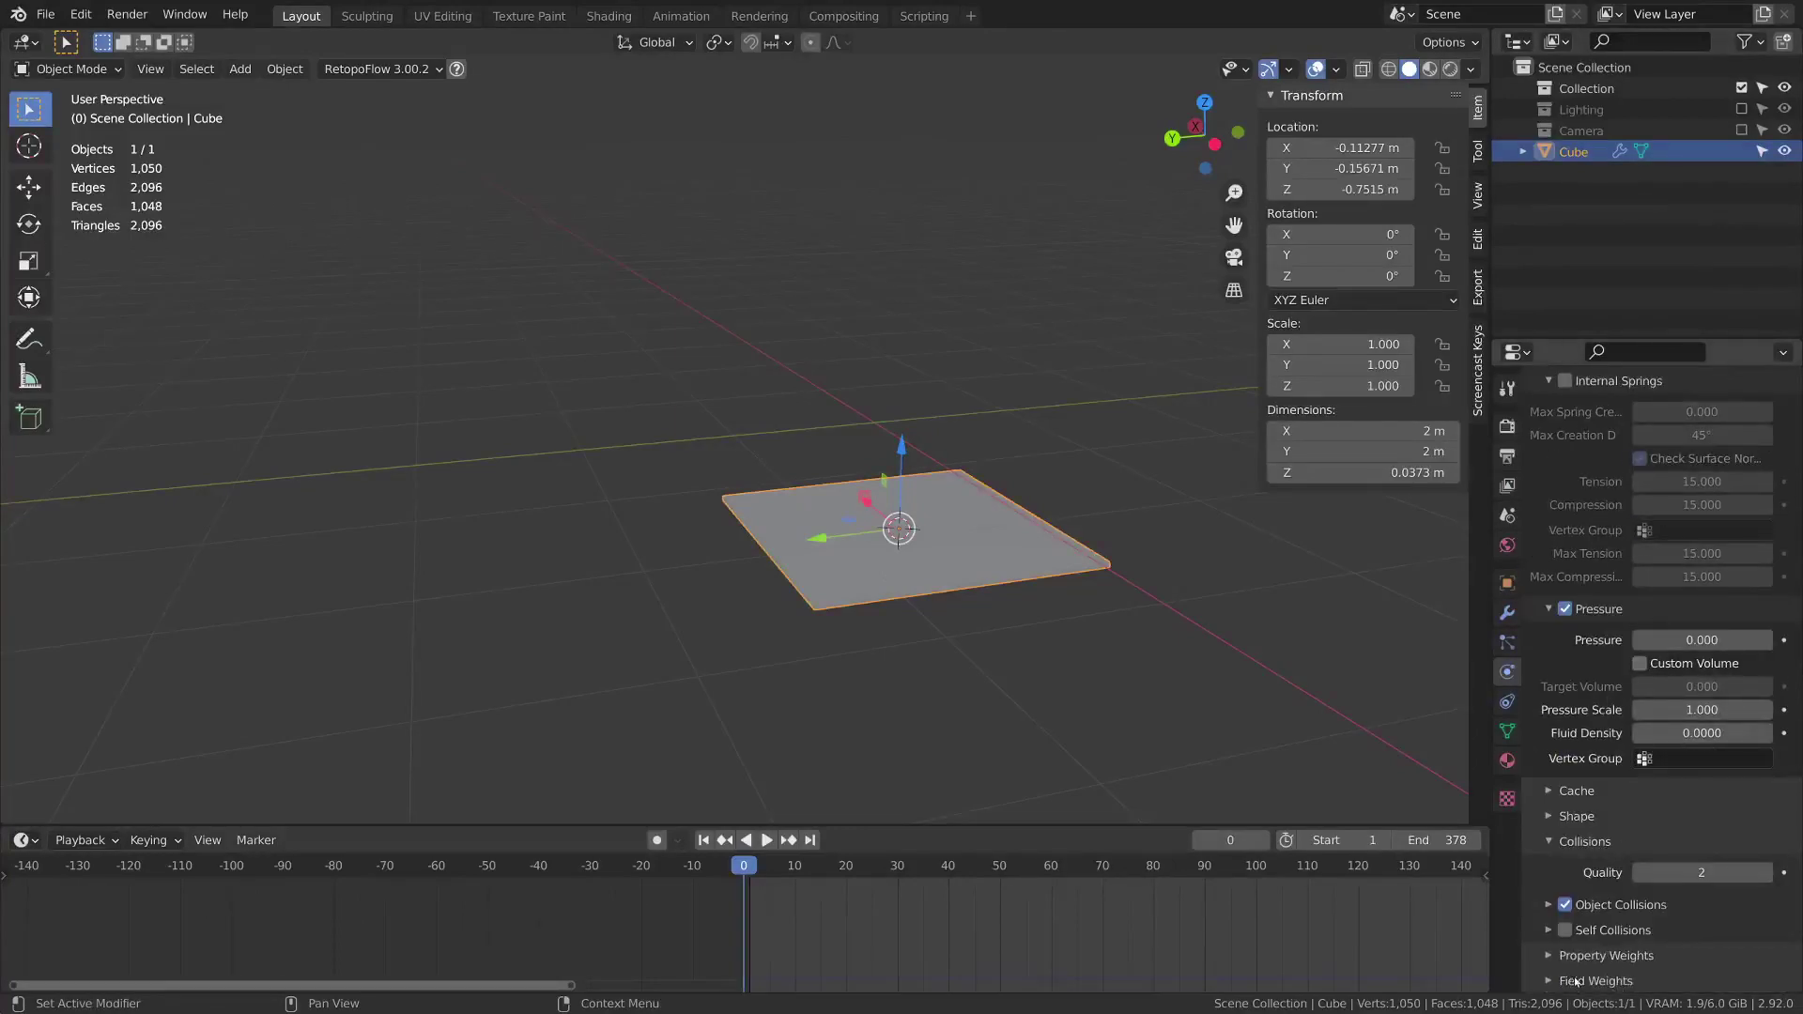
Turn off the cloth's gravity in Field Weights and test the simulation
click(1577, 982)
scroll(1635, 751, down, 7)
click(1635, 685)
click(1582, 680)
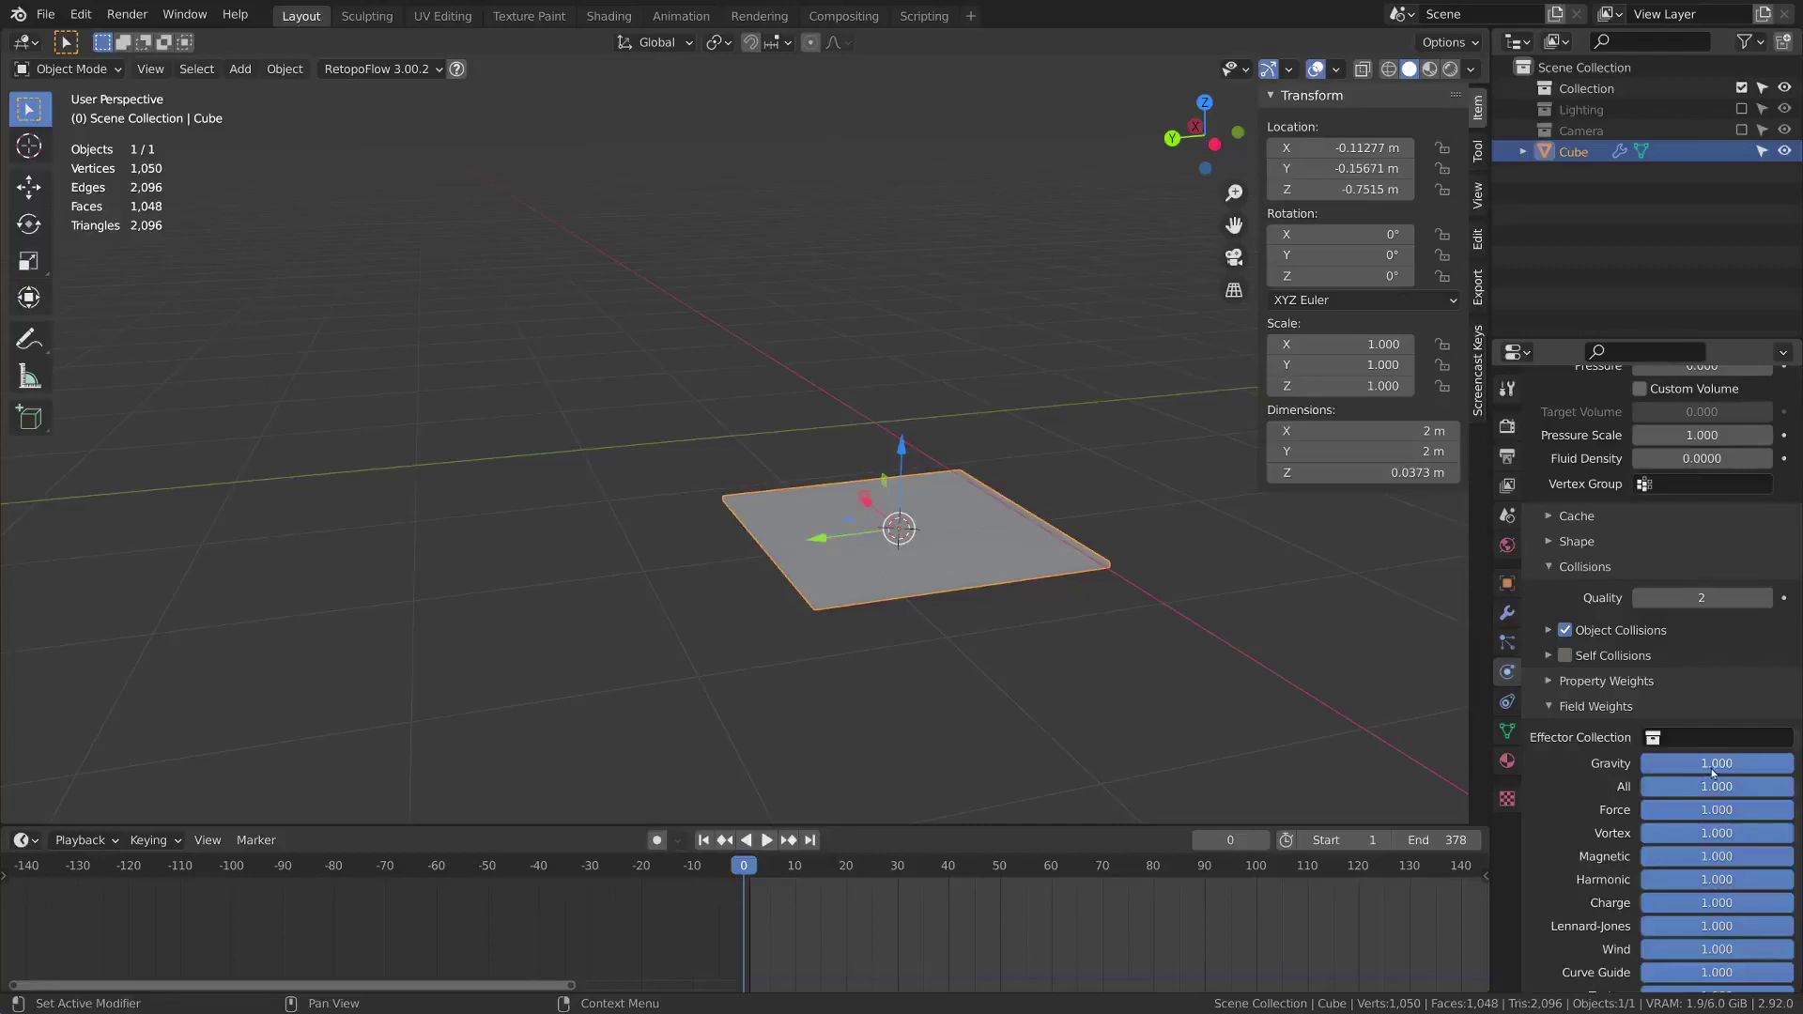
scroll(1604, 762, up, 7)
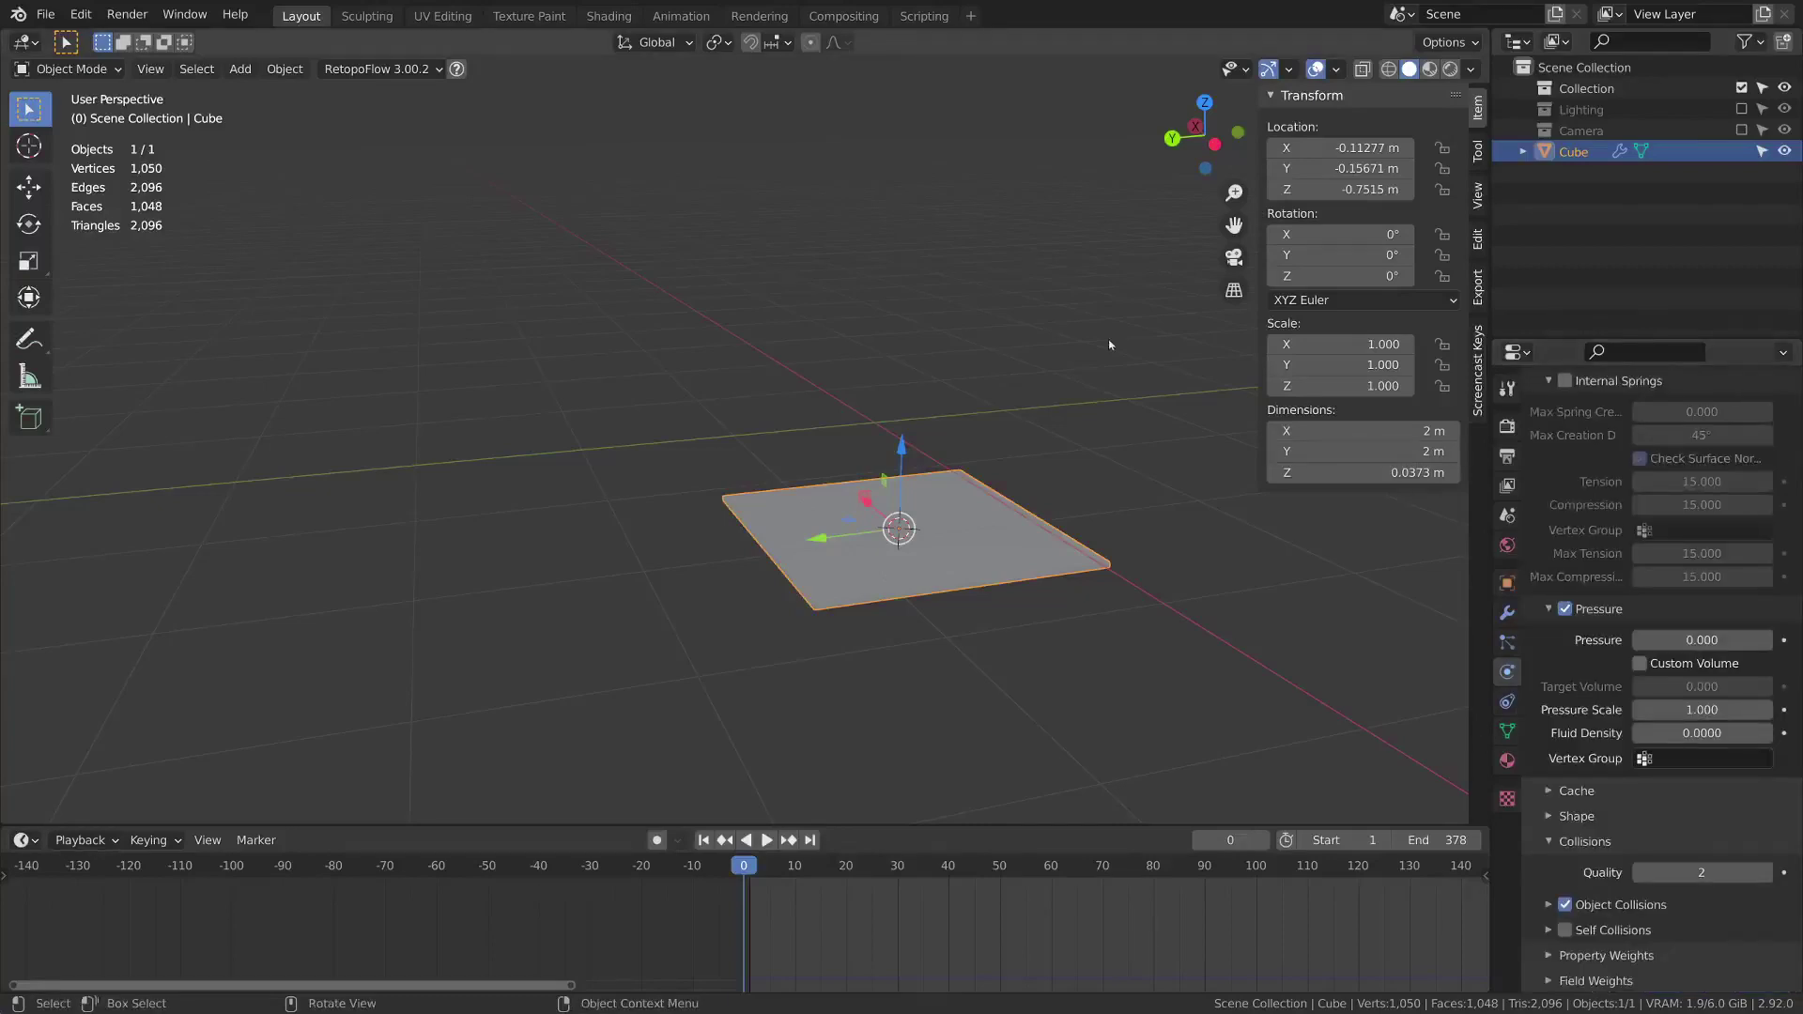
key(space)
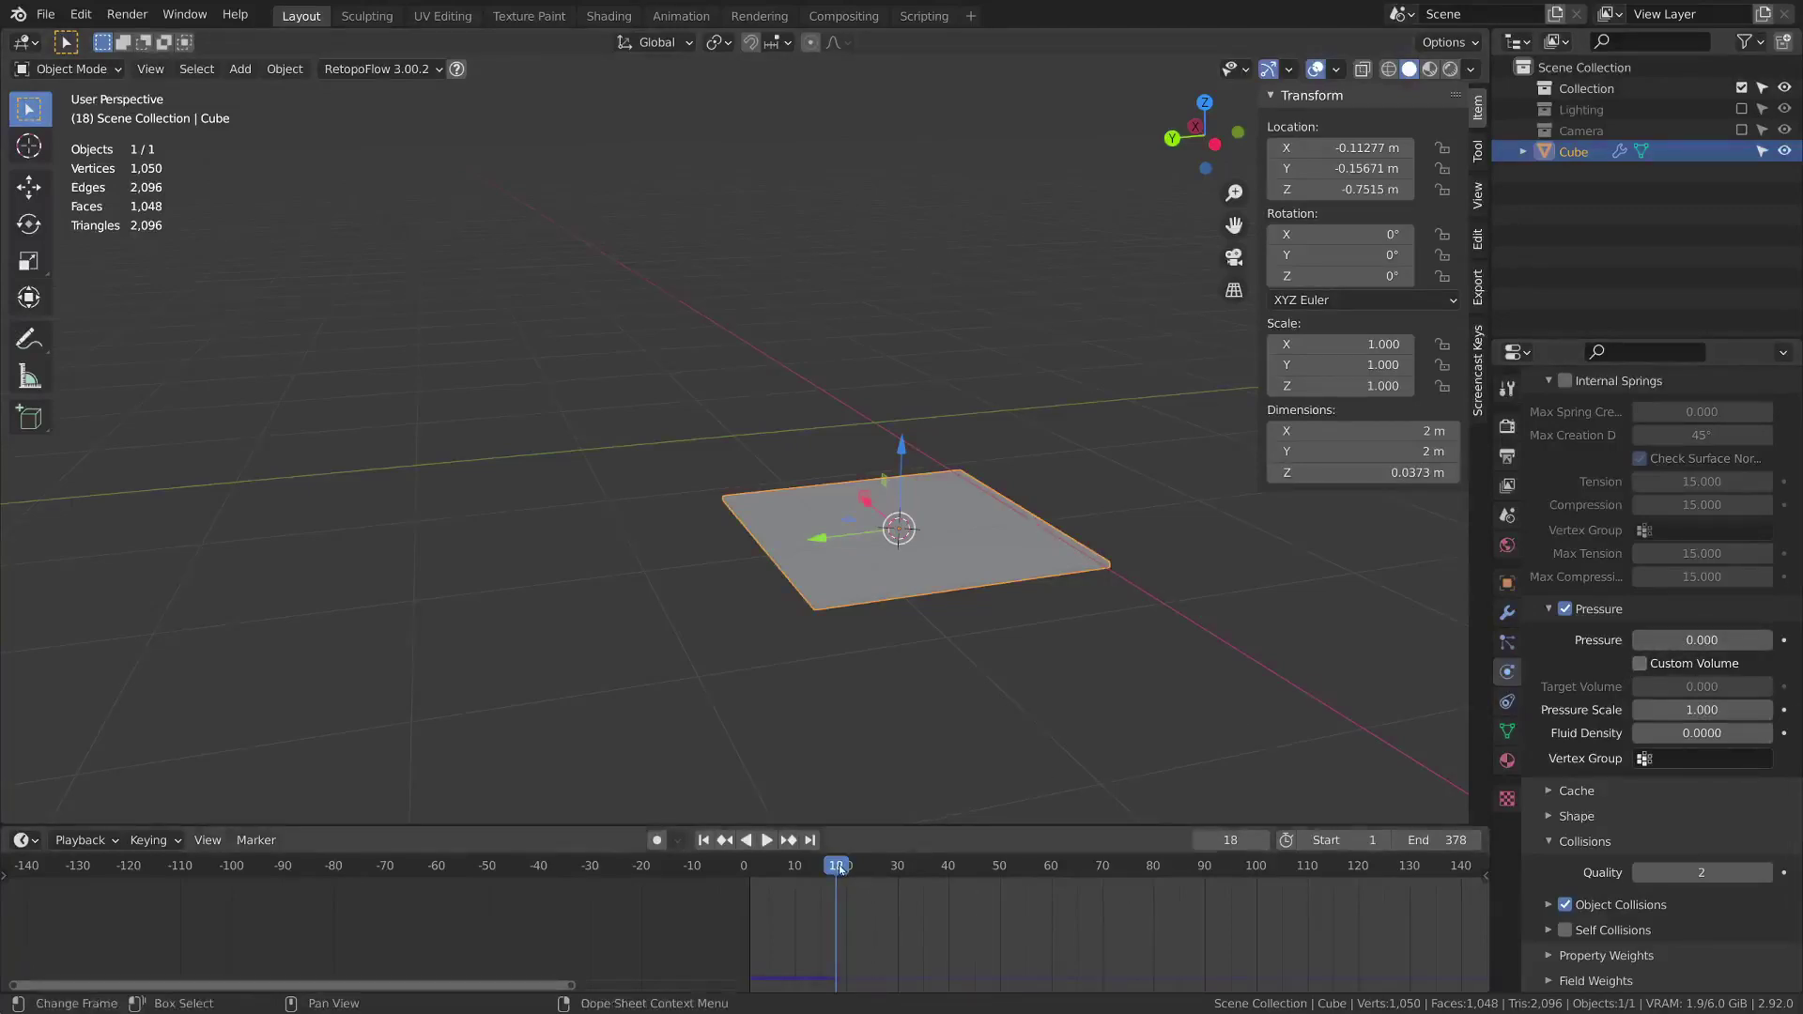
Set the cloth's Pressure to about 24.05, play the simulation from the start, and rewind to frame 0
drag(837, 865, 743, 865)
drag(1711, 639, 1778, 642)
key(space)
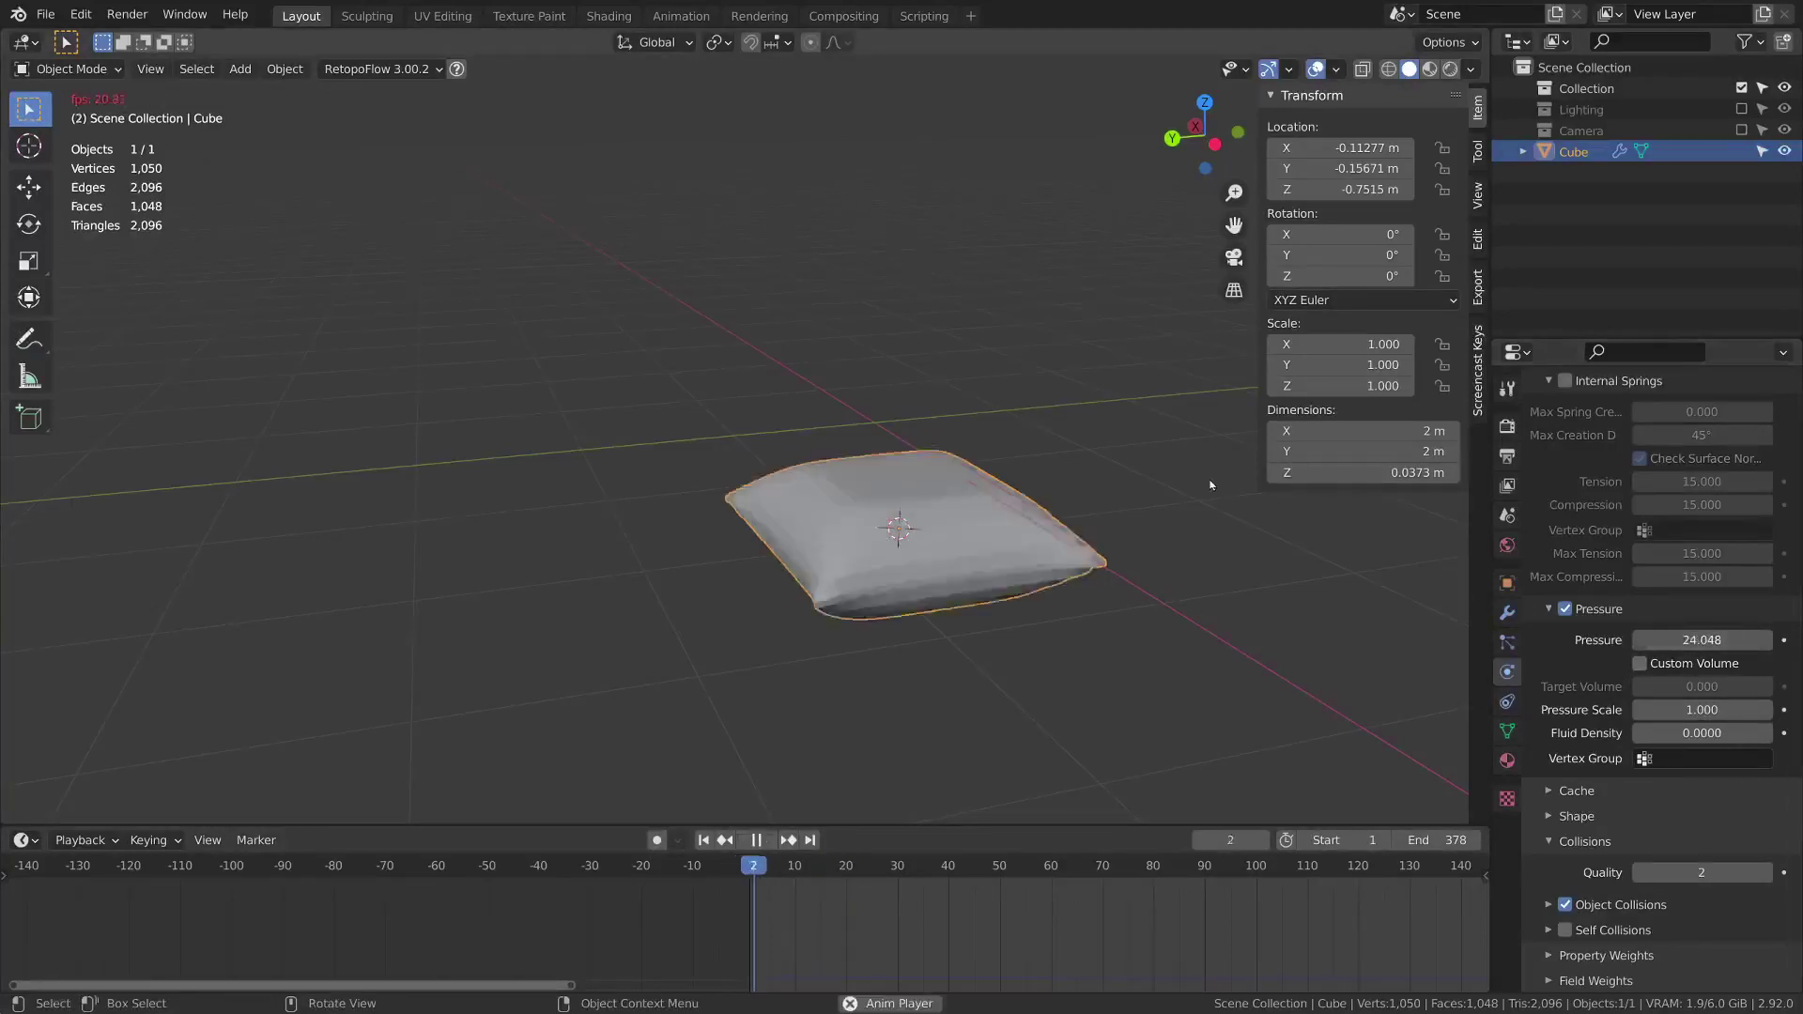
key(space)
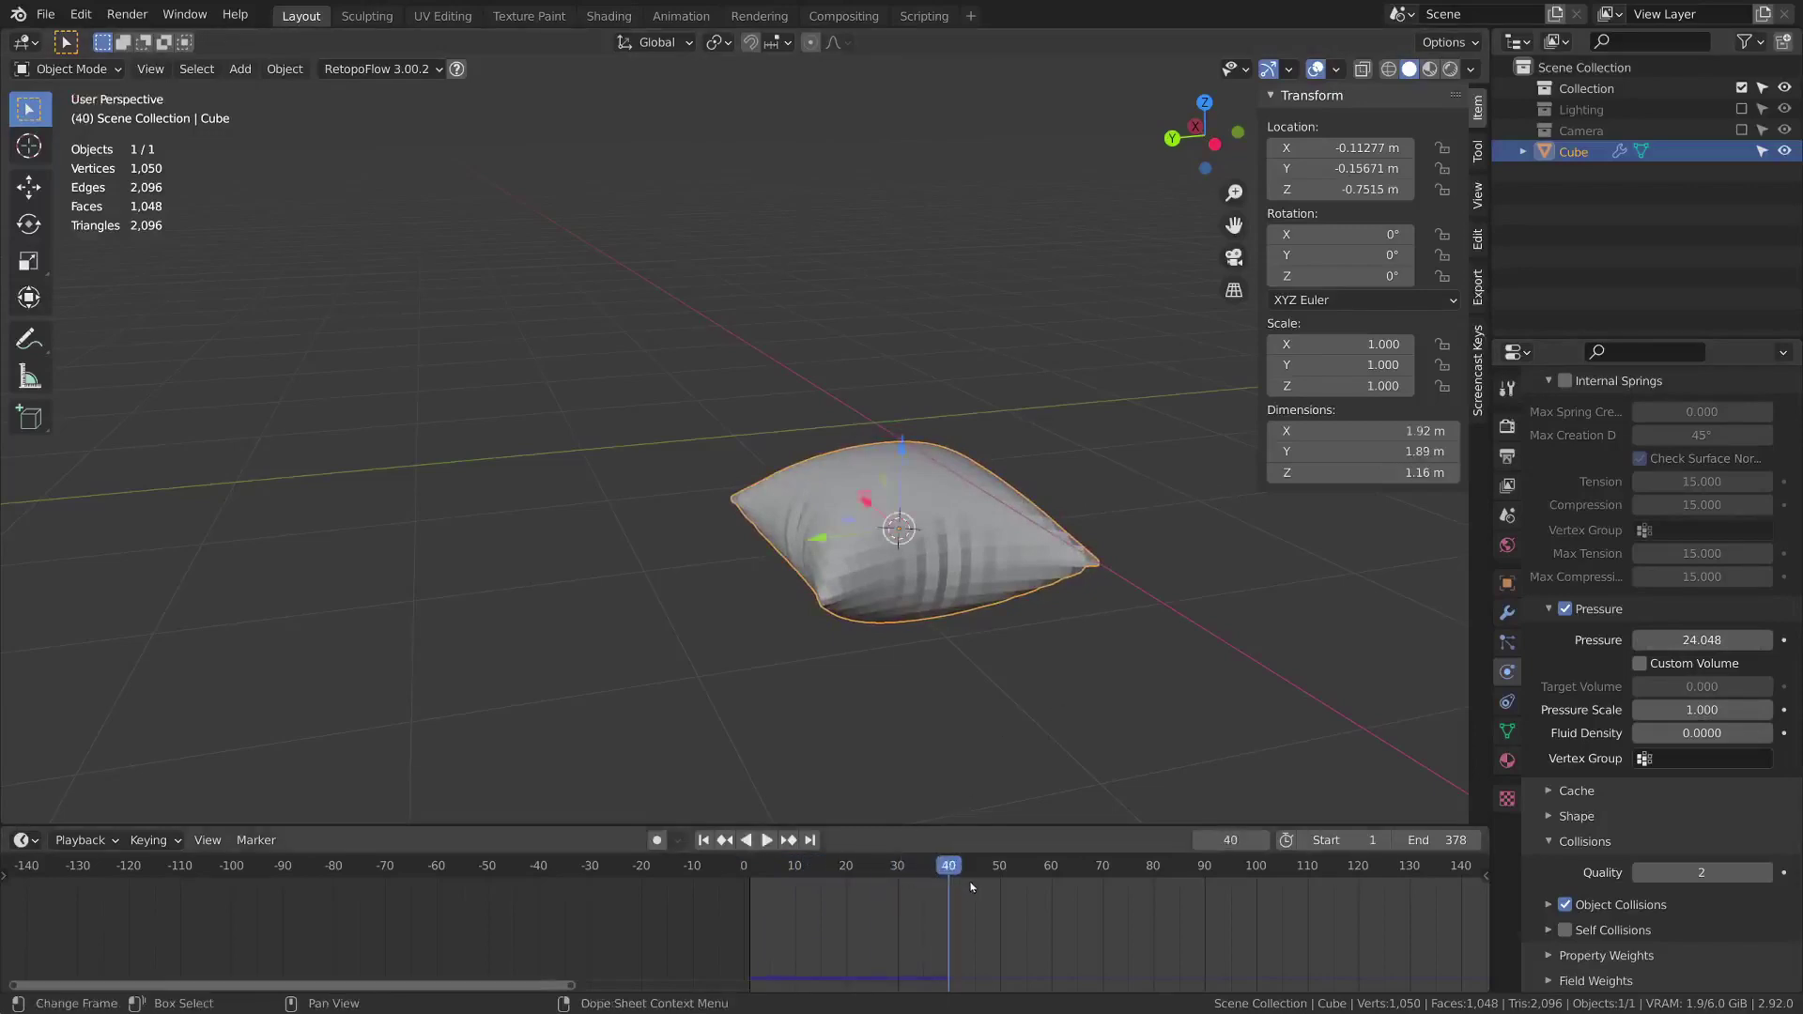
drag(944, 878, 715, 867)
drag(869, 866, 743, 866)
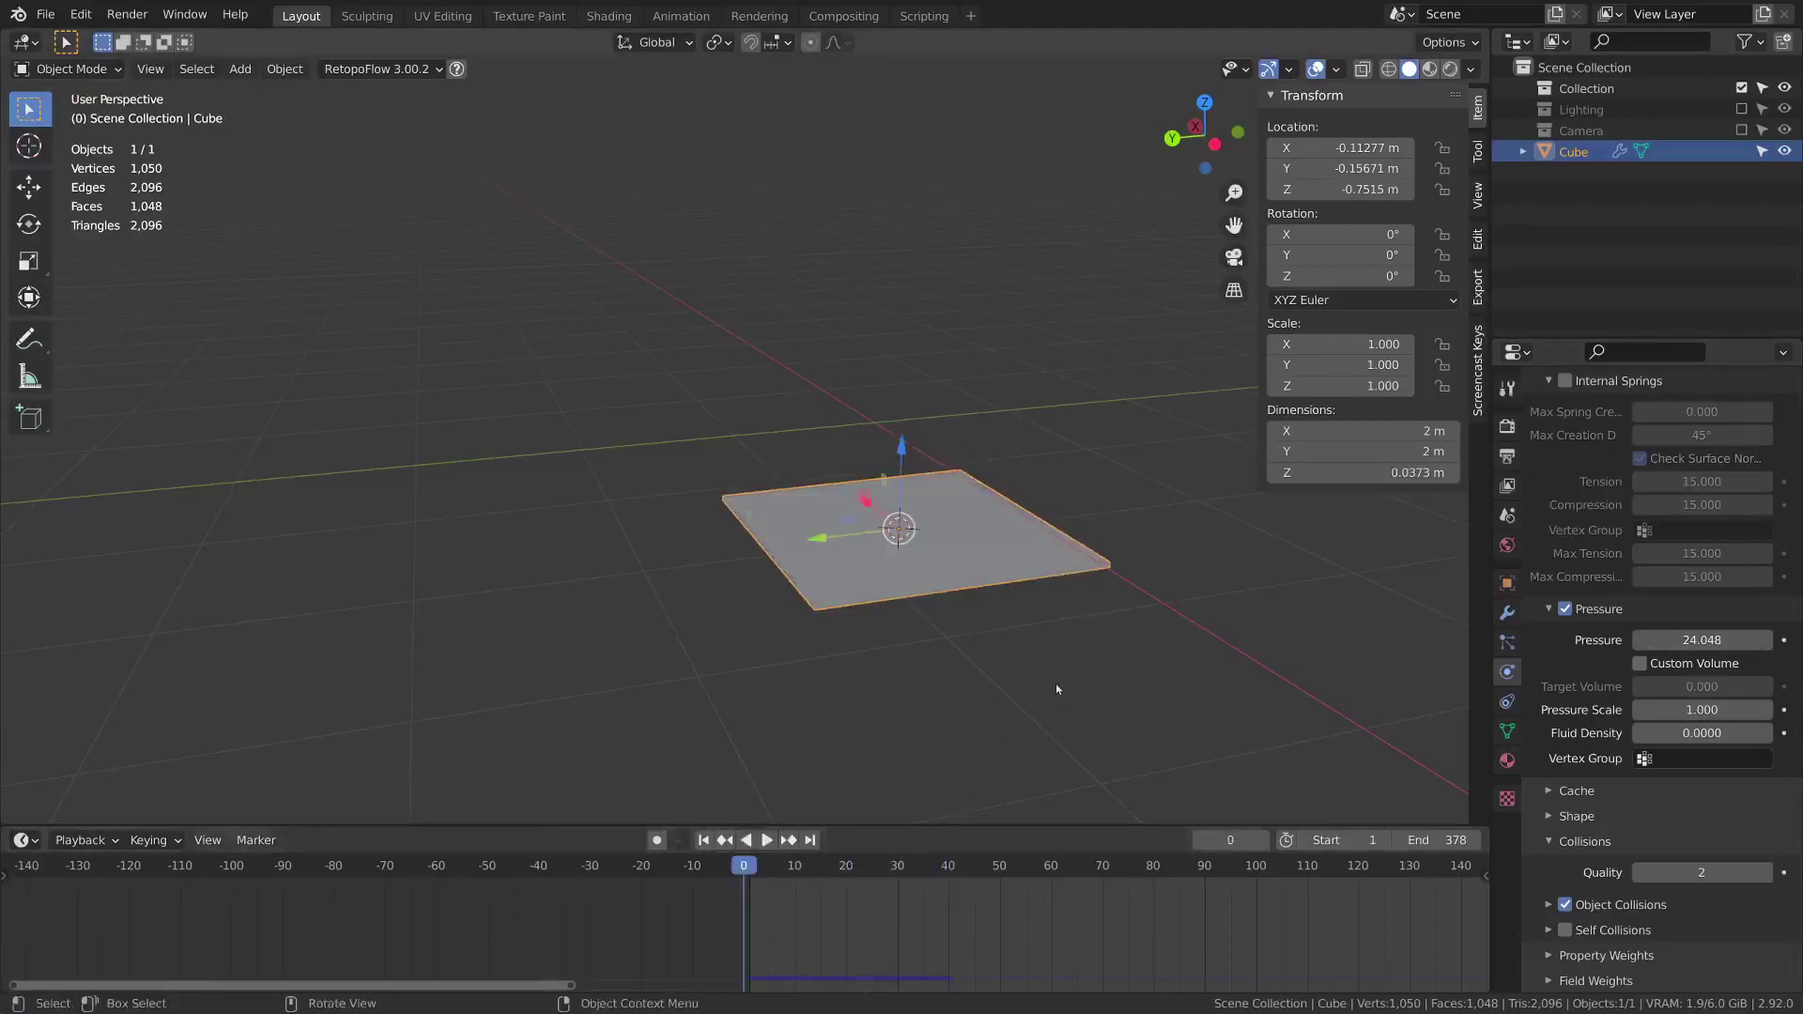
Lower the cloth's Pressure to 4.56, run the simulation, and rewind it to the start
drag(1692, 637, 1676, 632)
key(space)
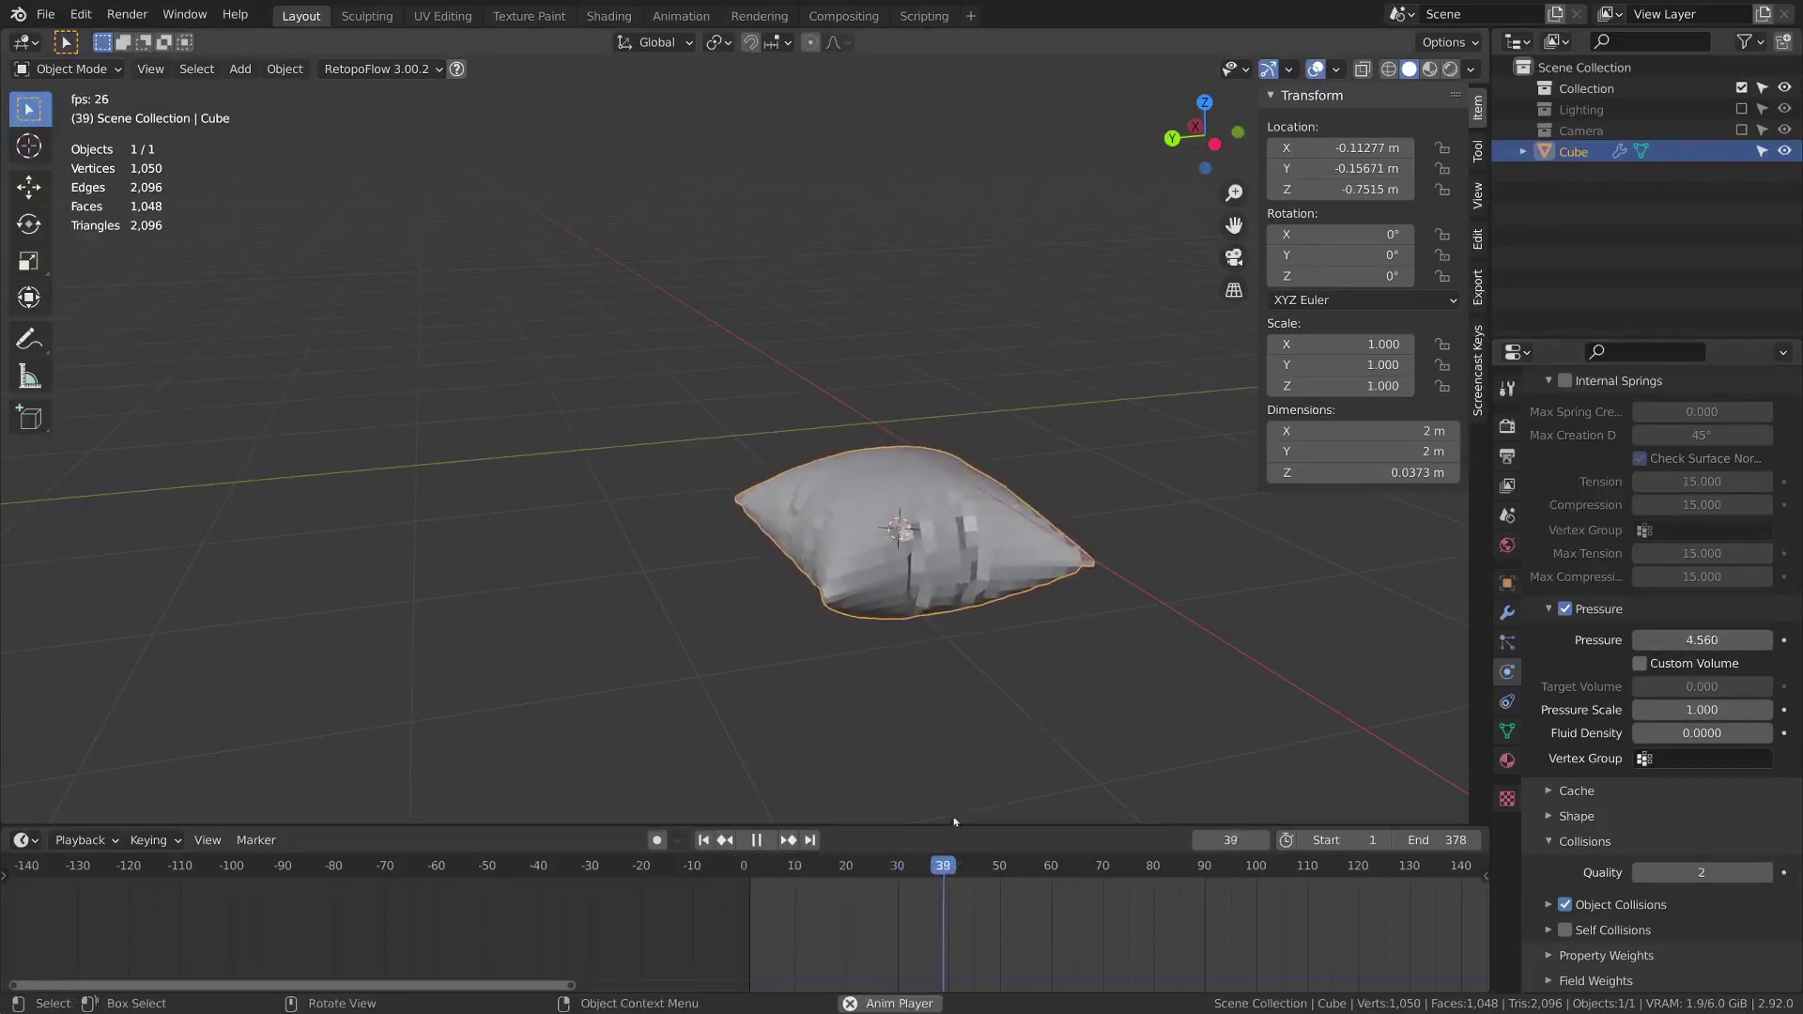
drag(956, 879, 745, 853)
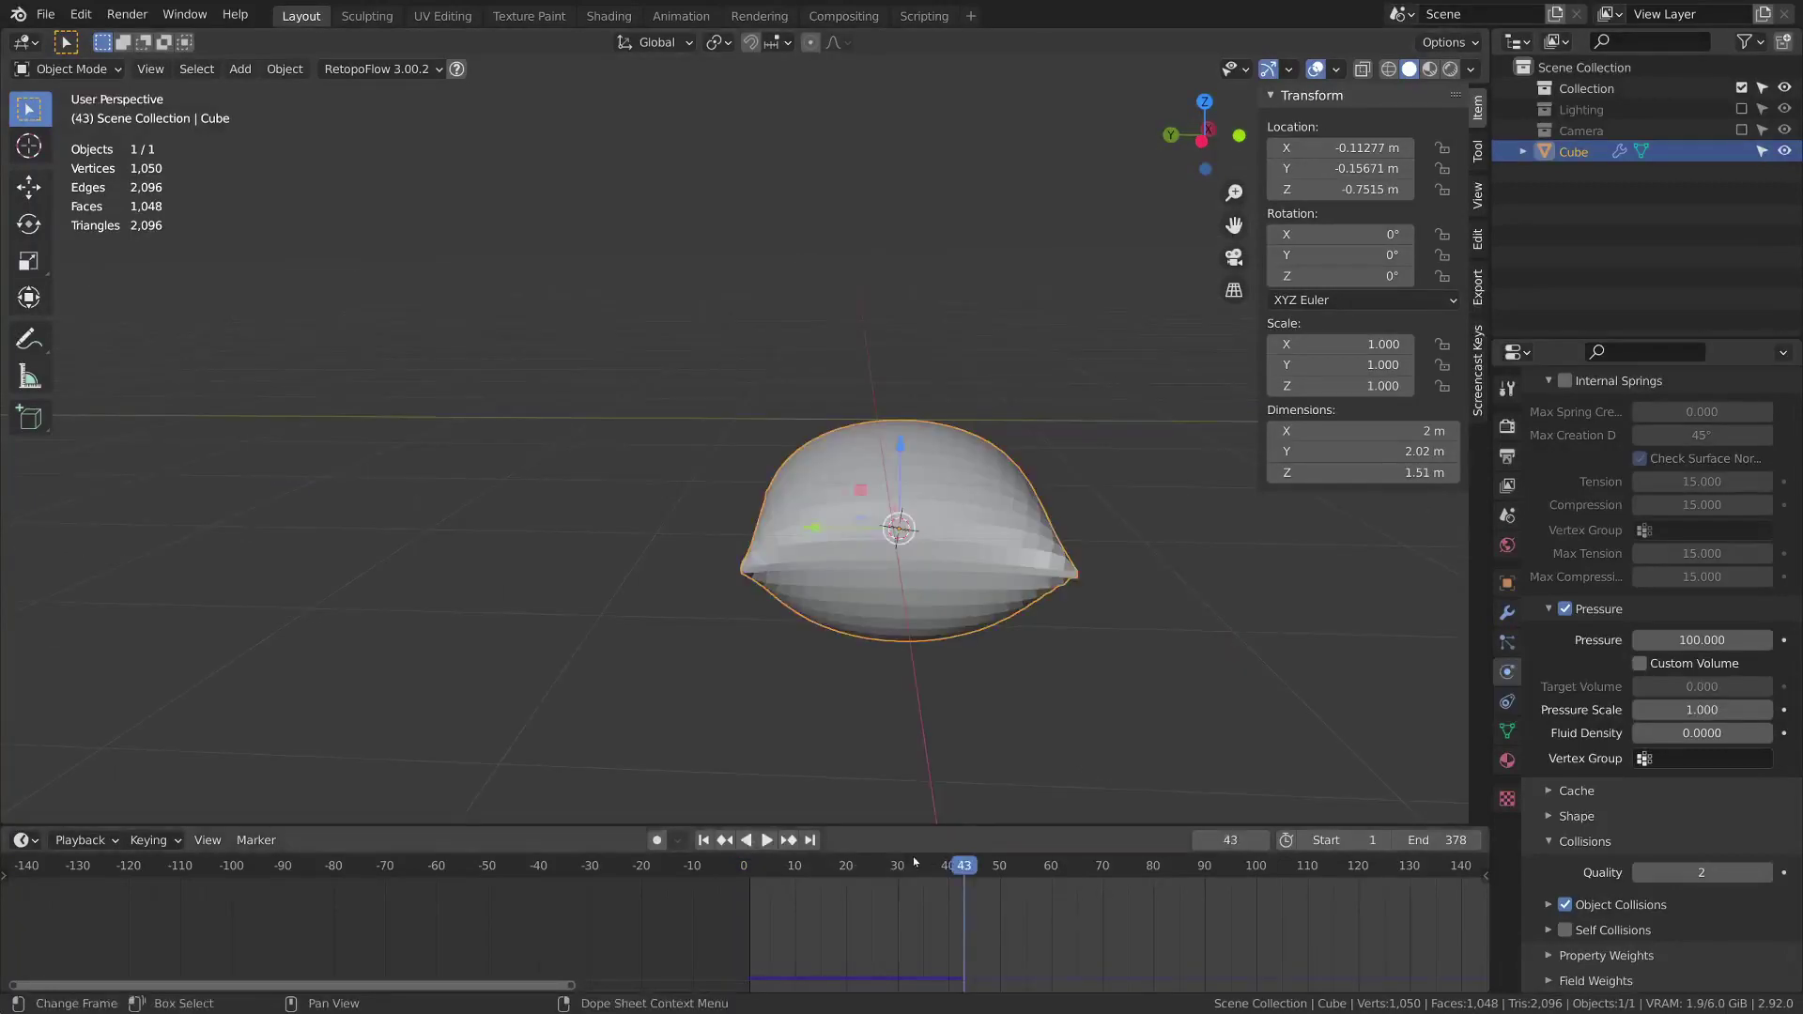
Play back the cloth simulation at a pressure of 100 and examine the inflated shape from another angle
key(Escape)
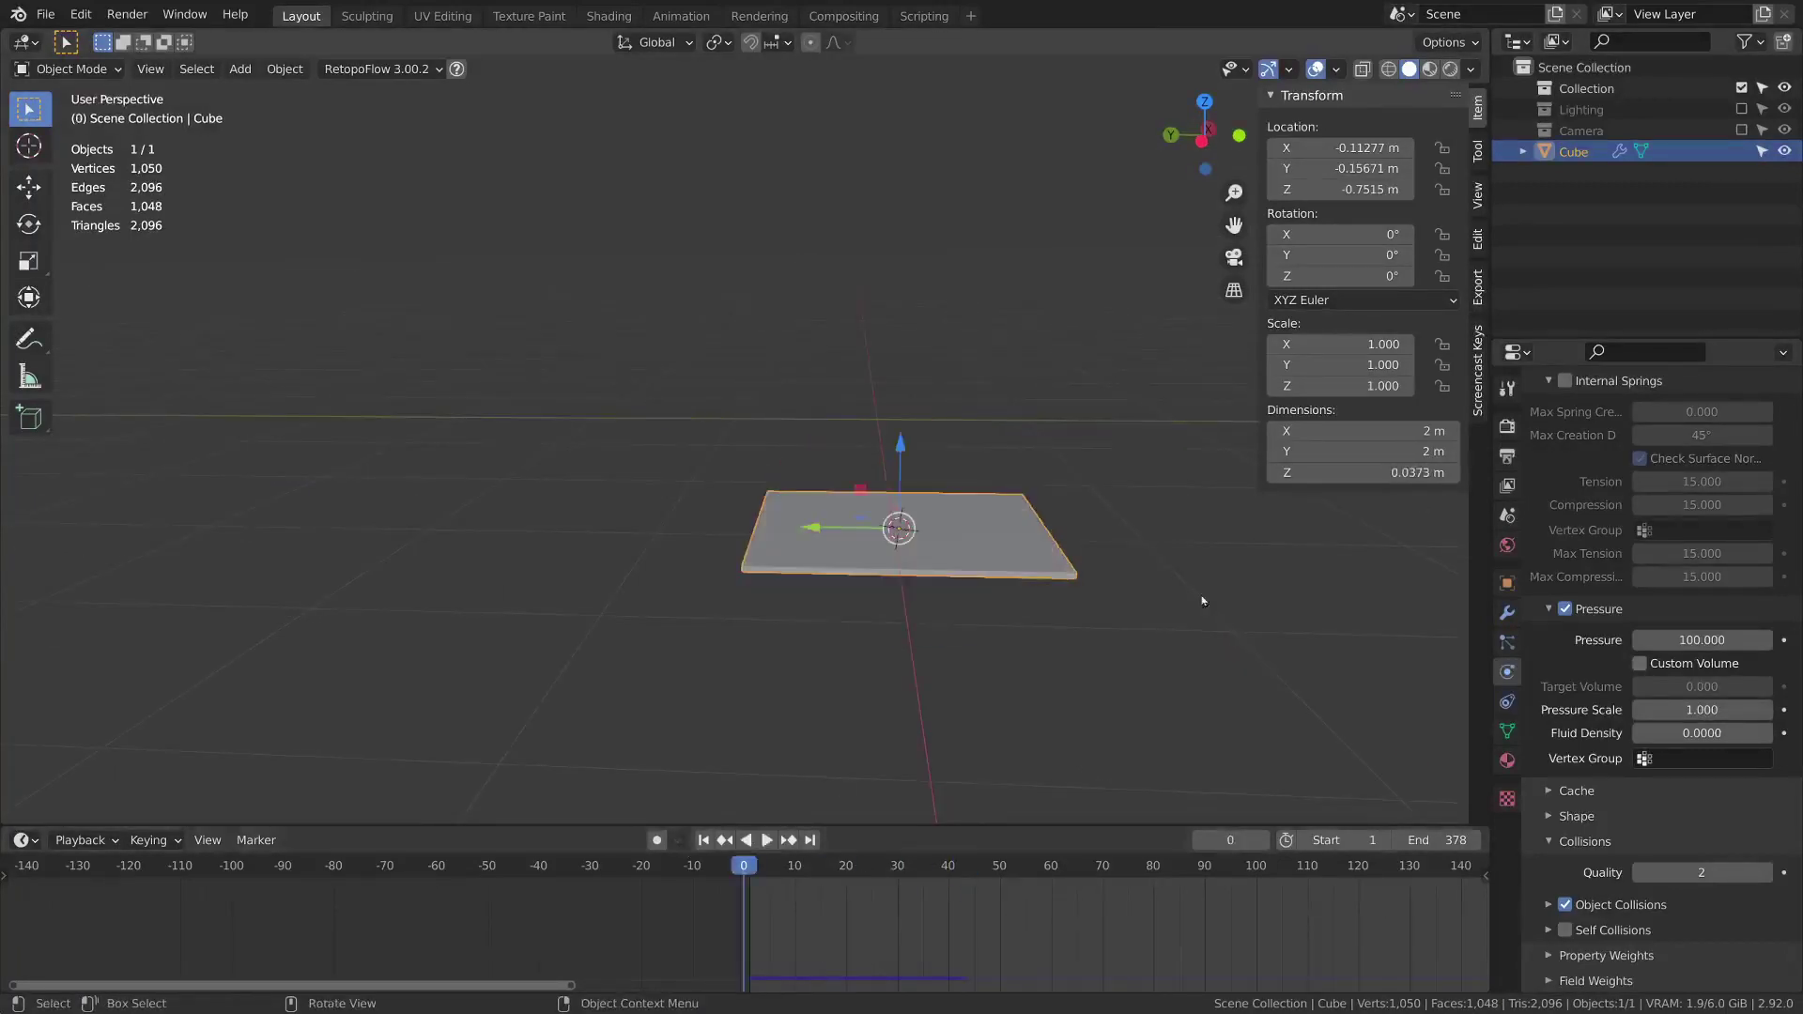
key(space)
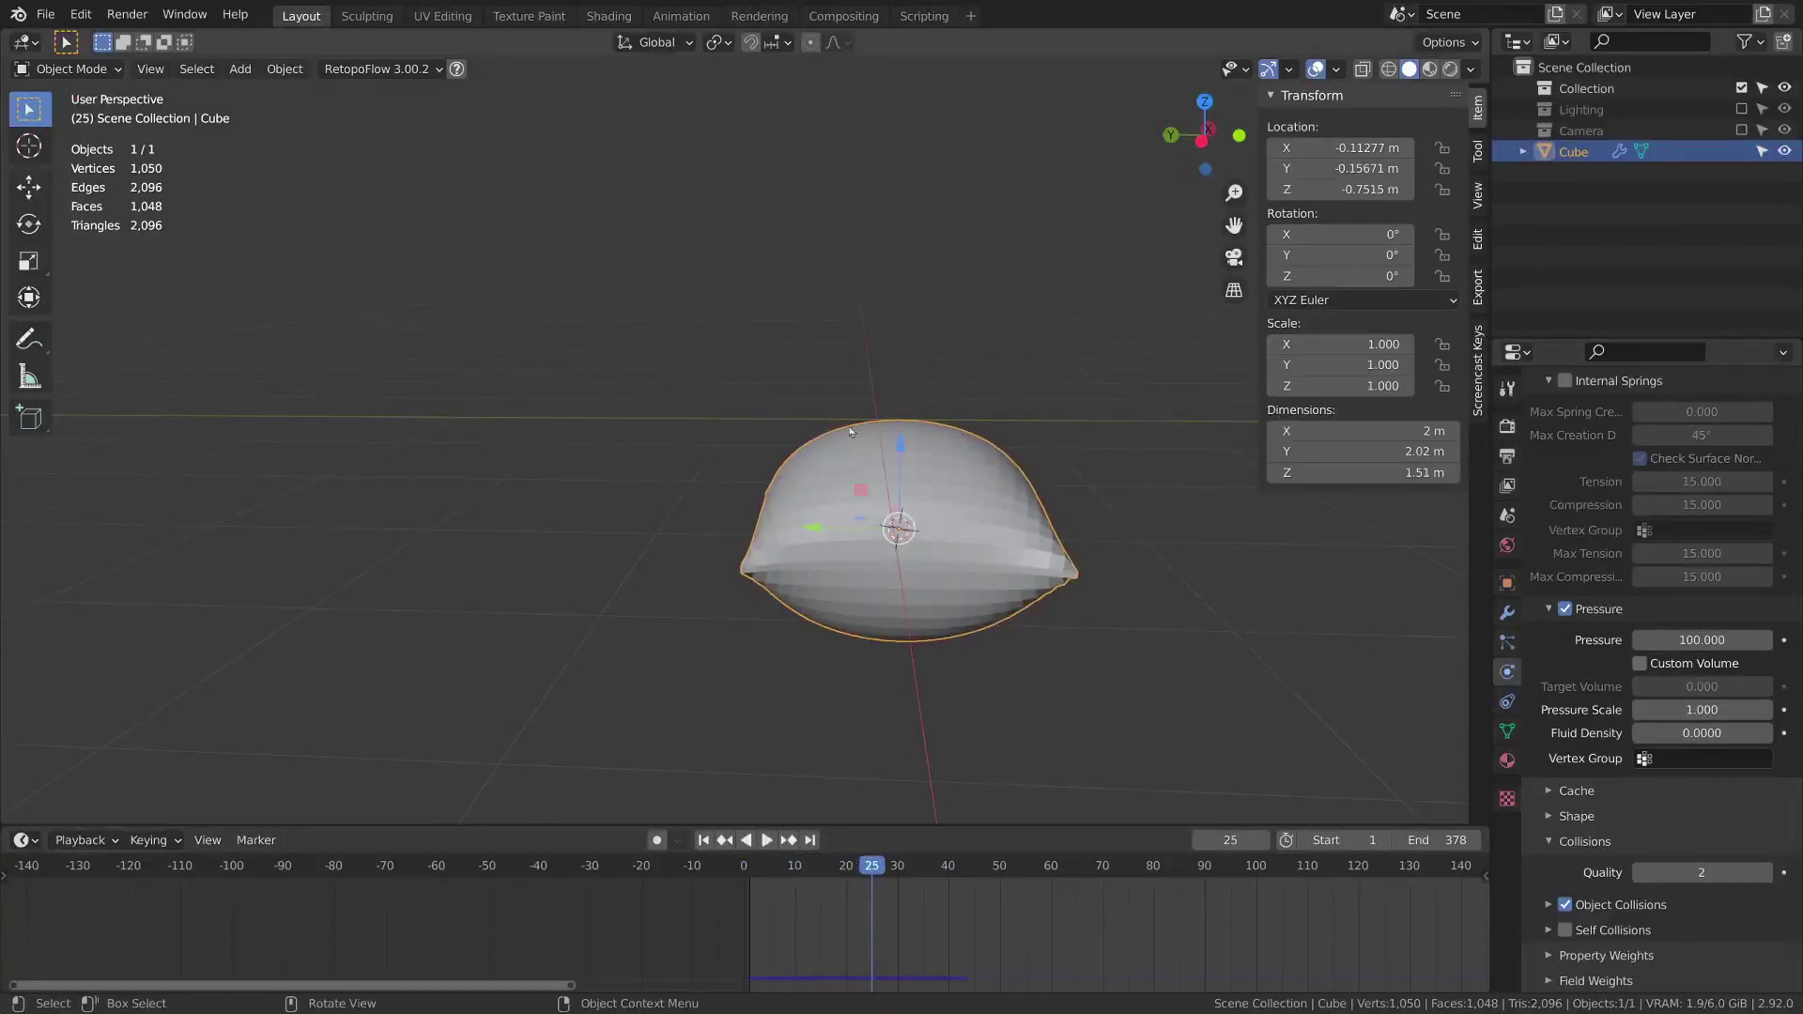
middle_drag(843, 449, 930, 461)
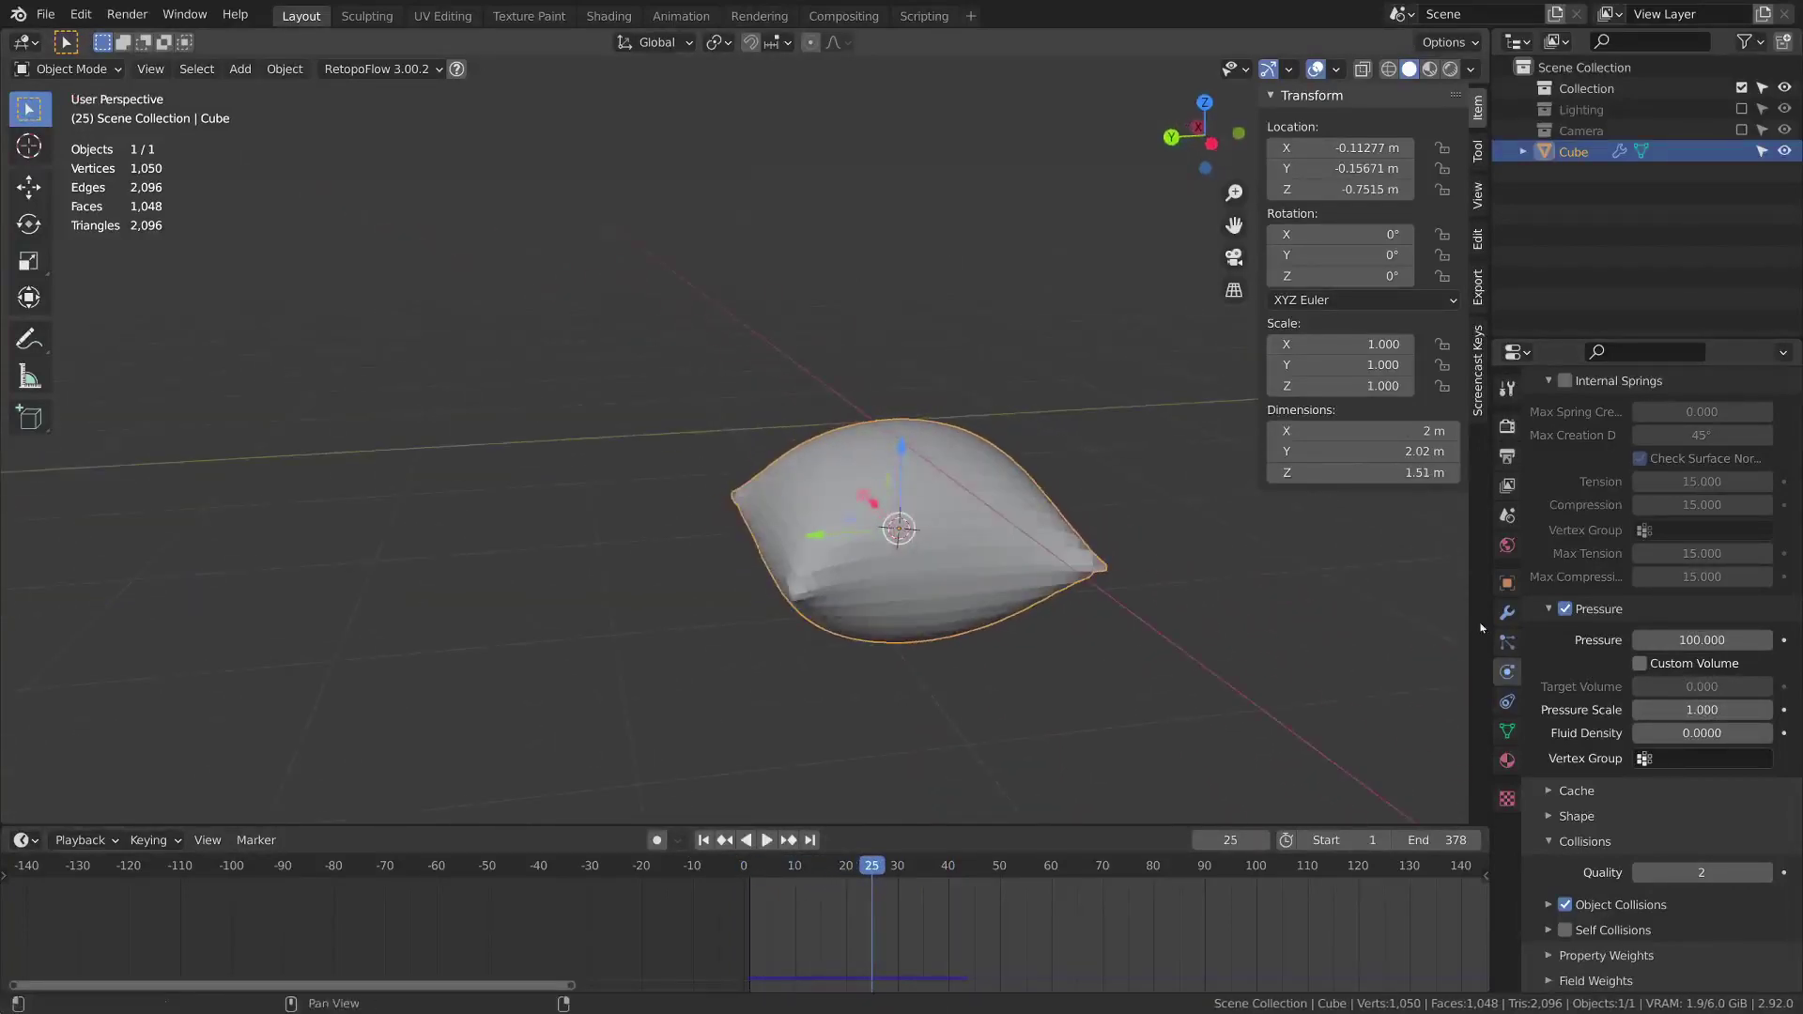
Set the cloth's Pressure to 2 and run the simulation again from frame 0
click(1710, 644)
text(2)
key(Return)
drag(882, 869, 748, 869)
key(space)
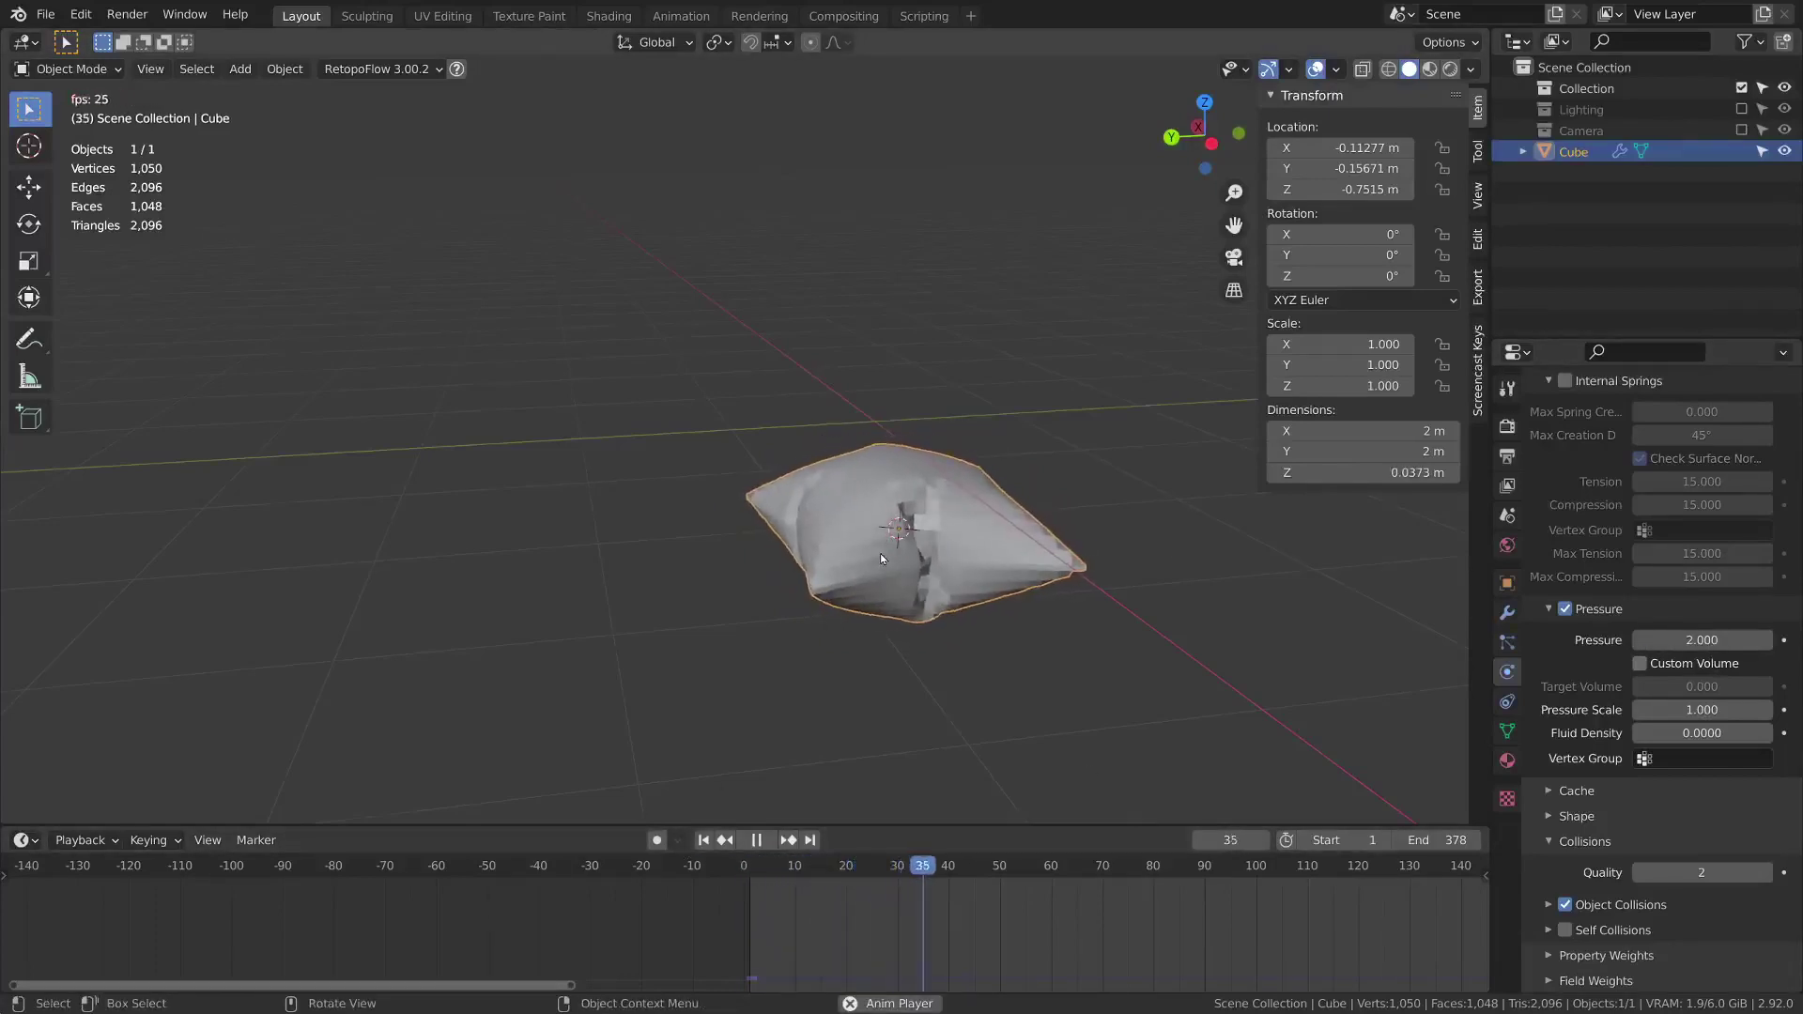
key(space)
middle_drag(962, 488, 864, 484)
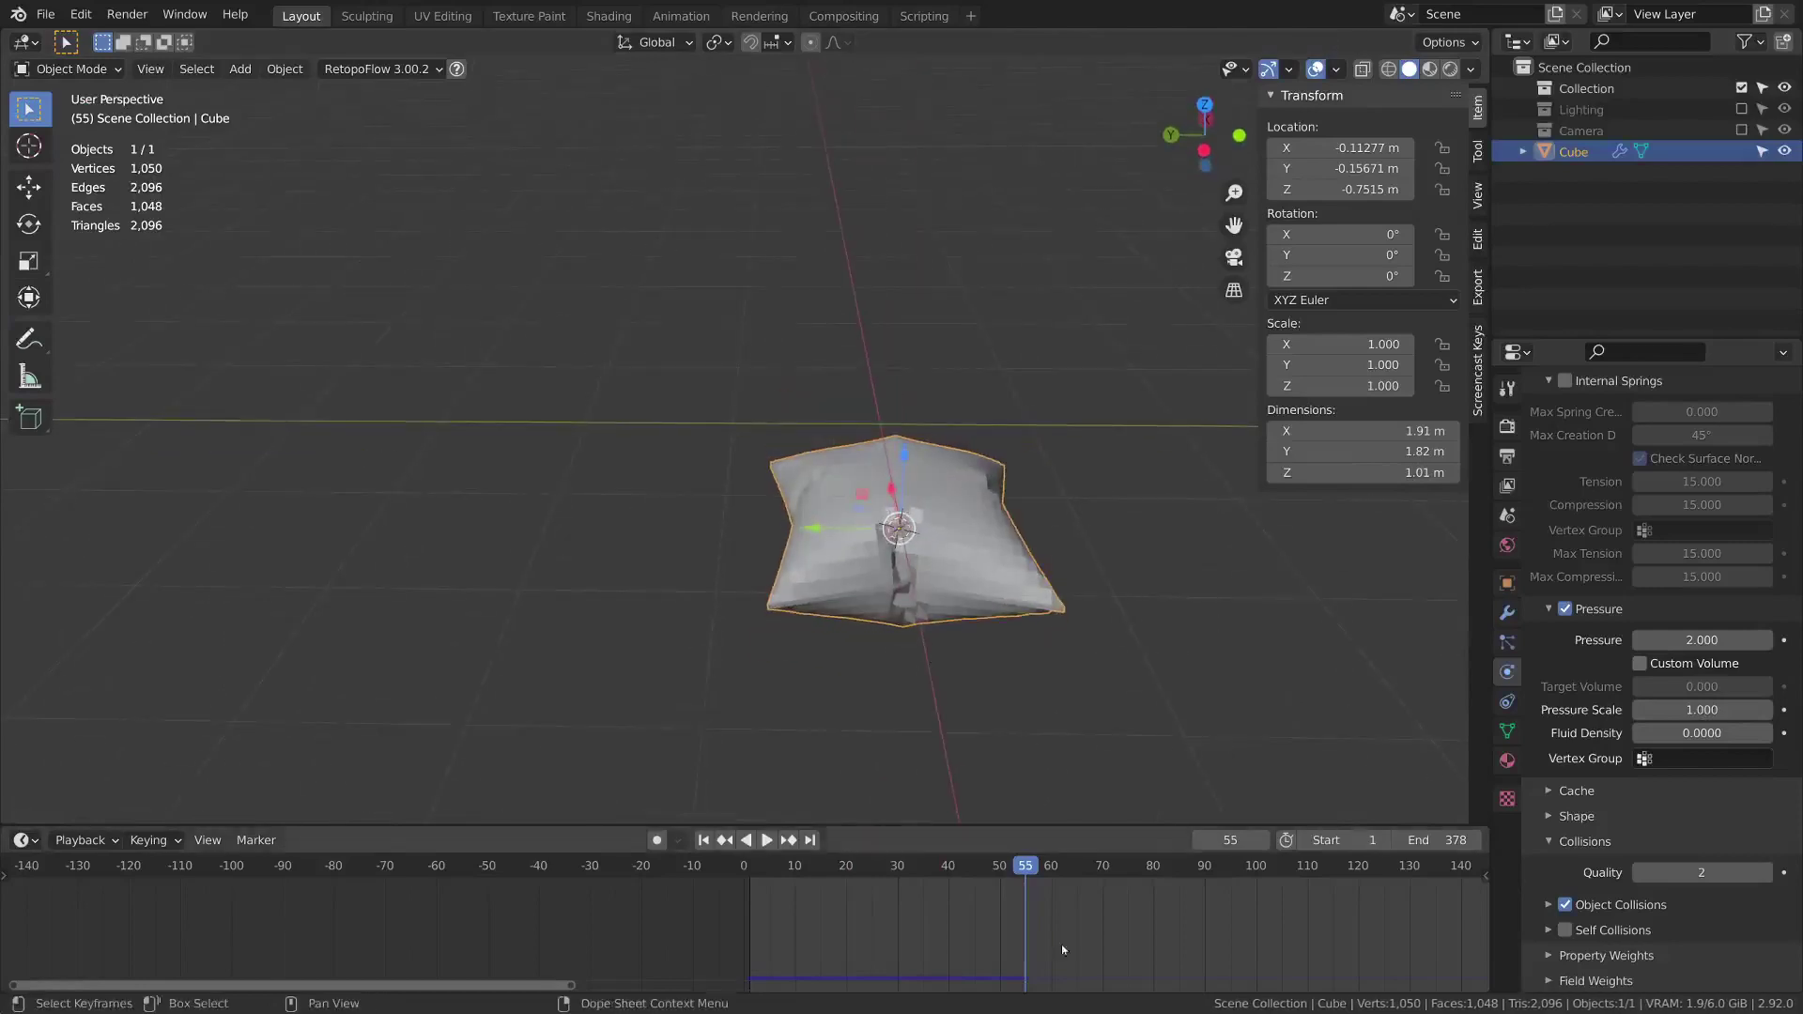
Apply the Cloth modifier at frame 32 and raise the resulting pillow about 1 m along Z
click(1508, 614)
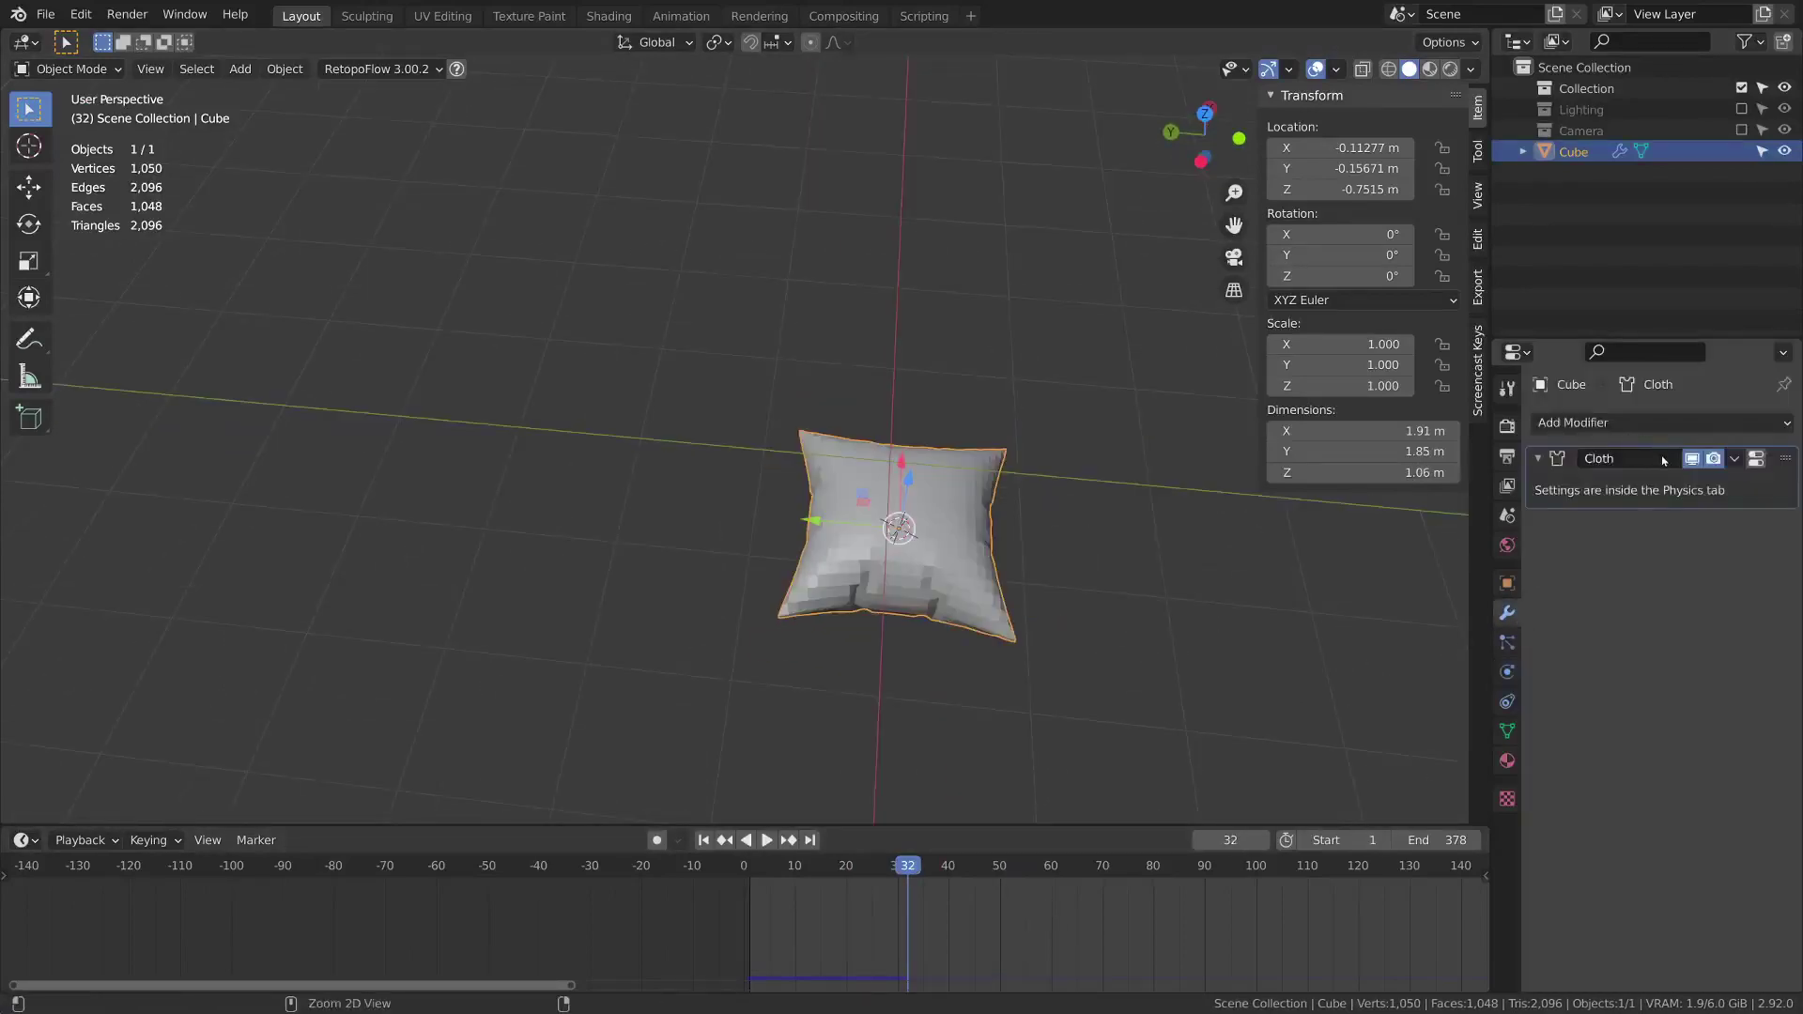
key(ctrl+a)
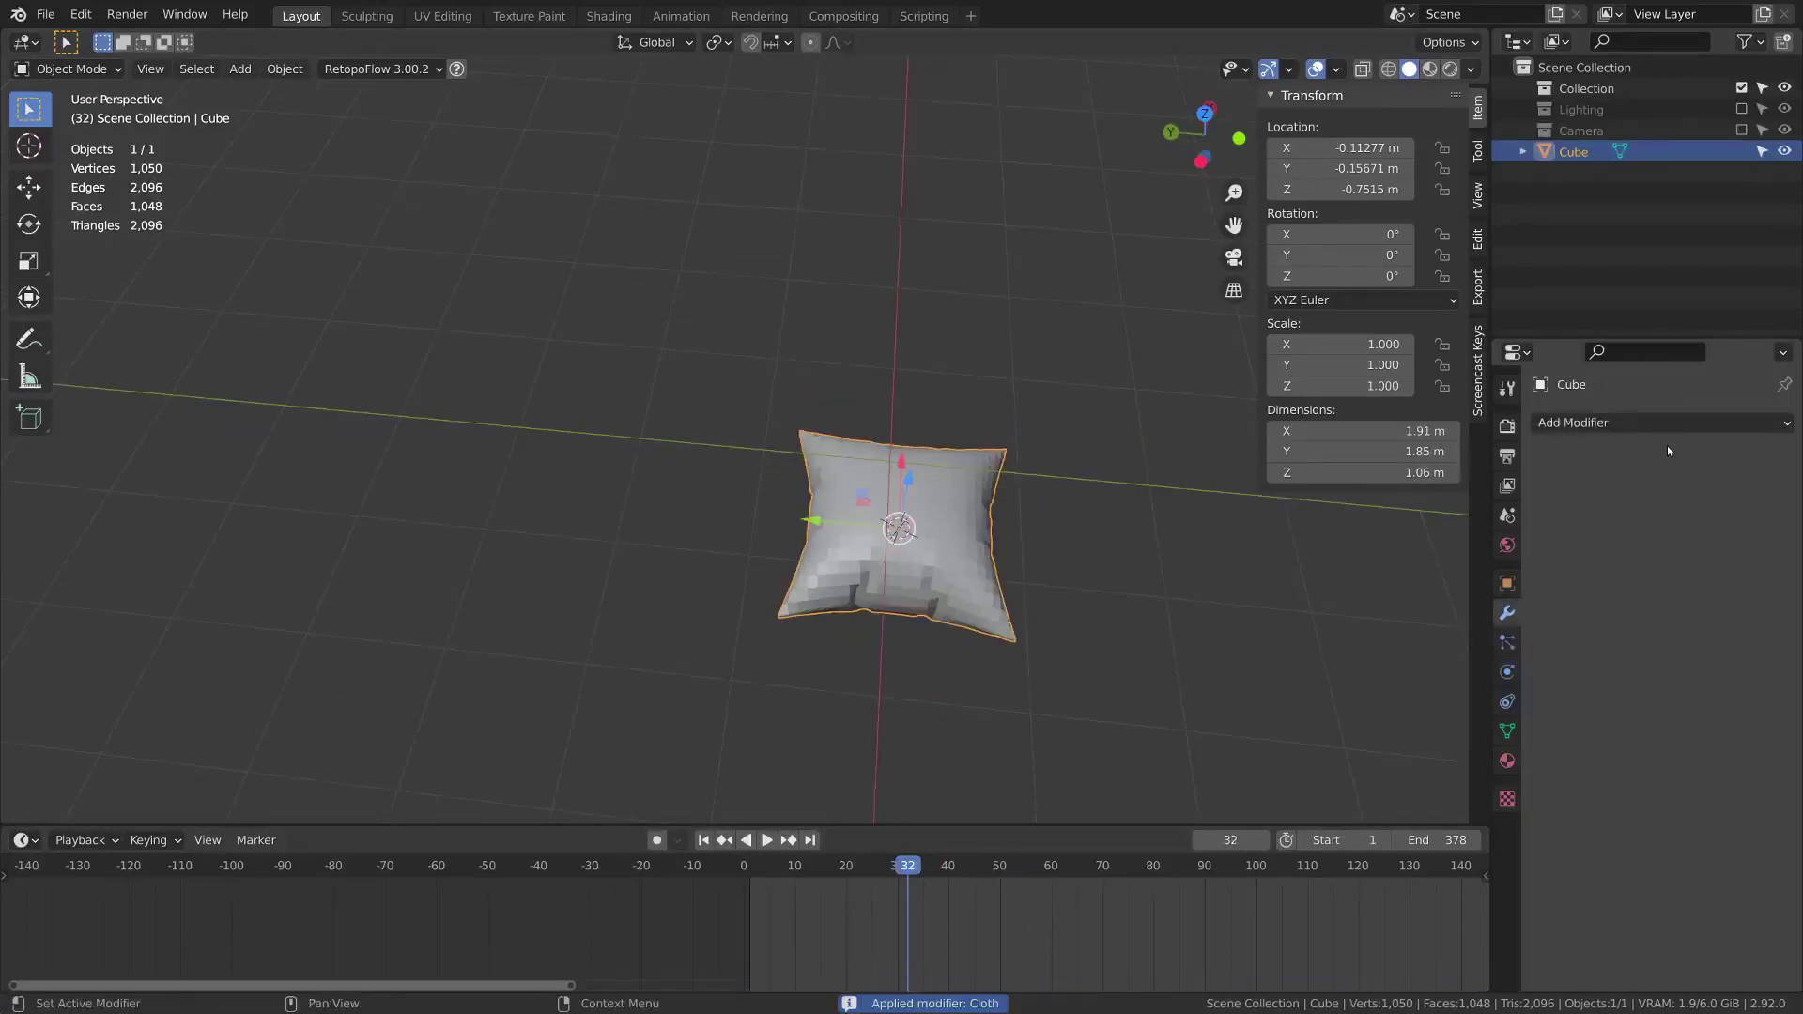
middle_drag(902, 601, 979, 467)
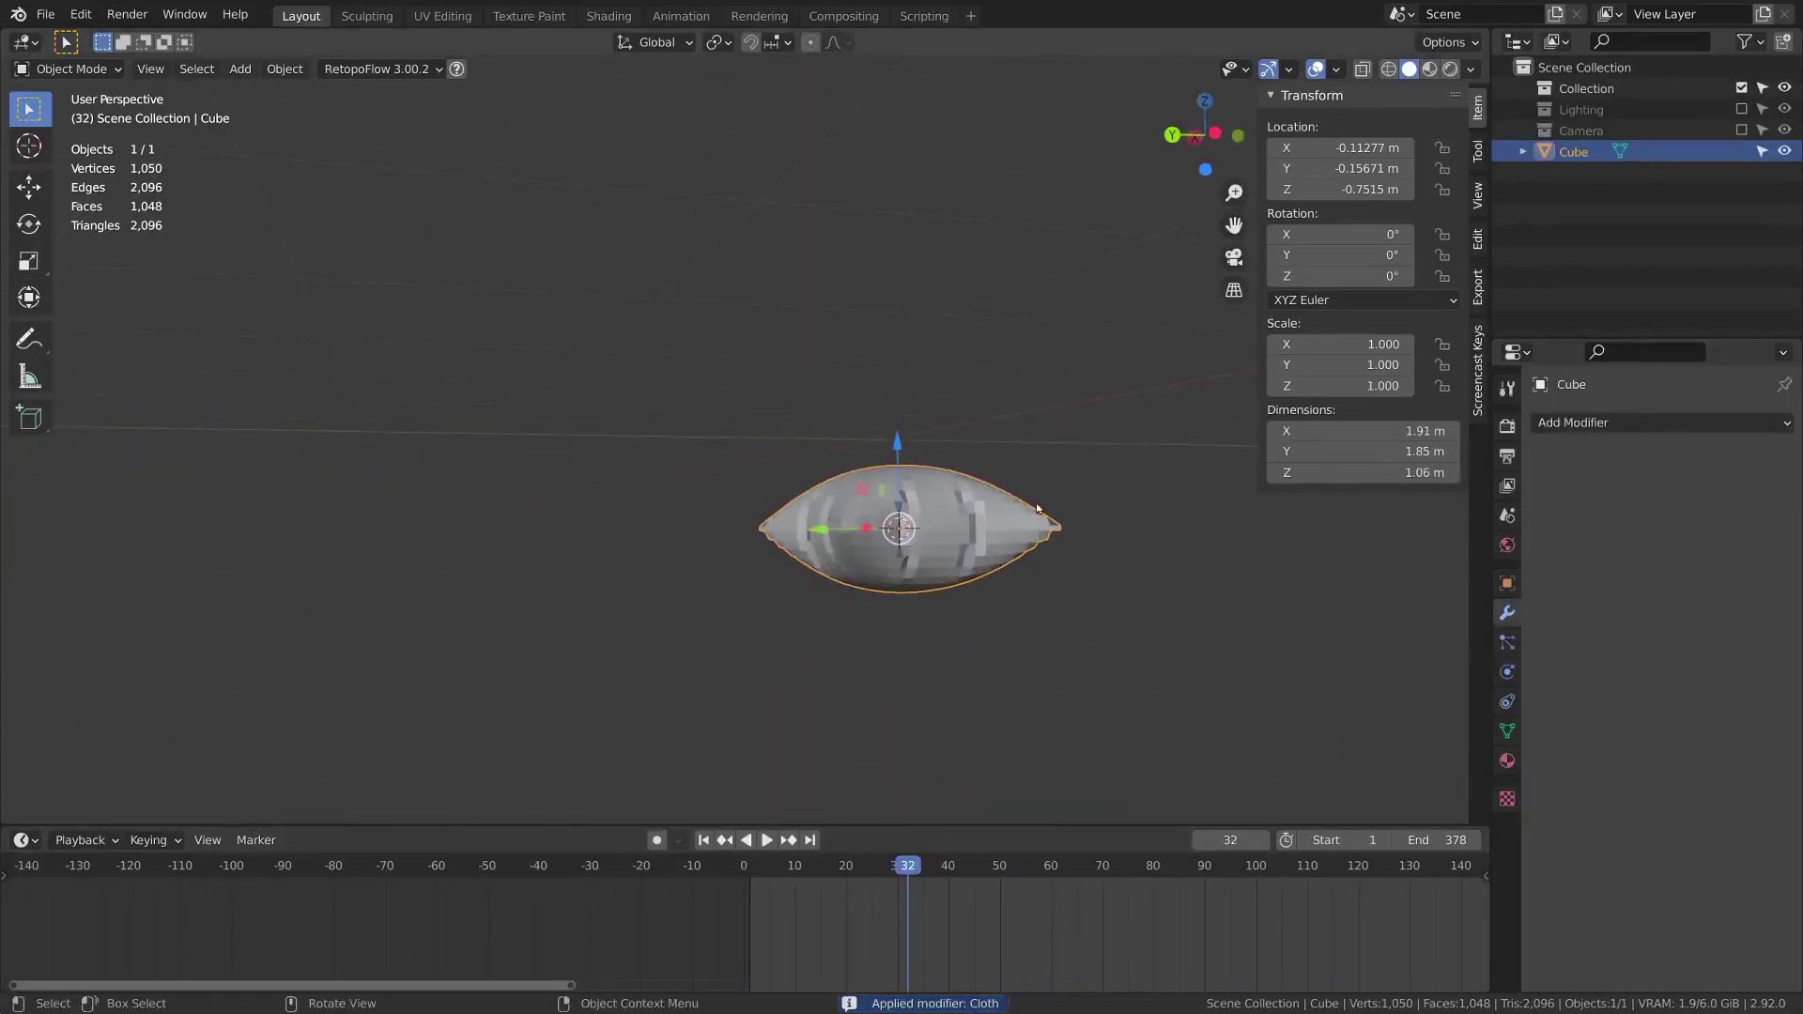
key(g)
key(z)
click(983, 357)
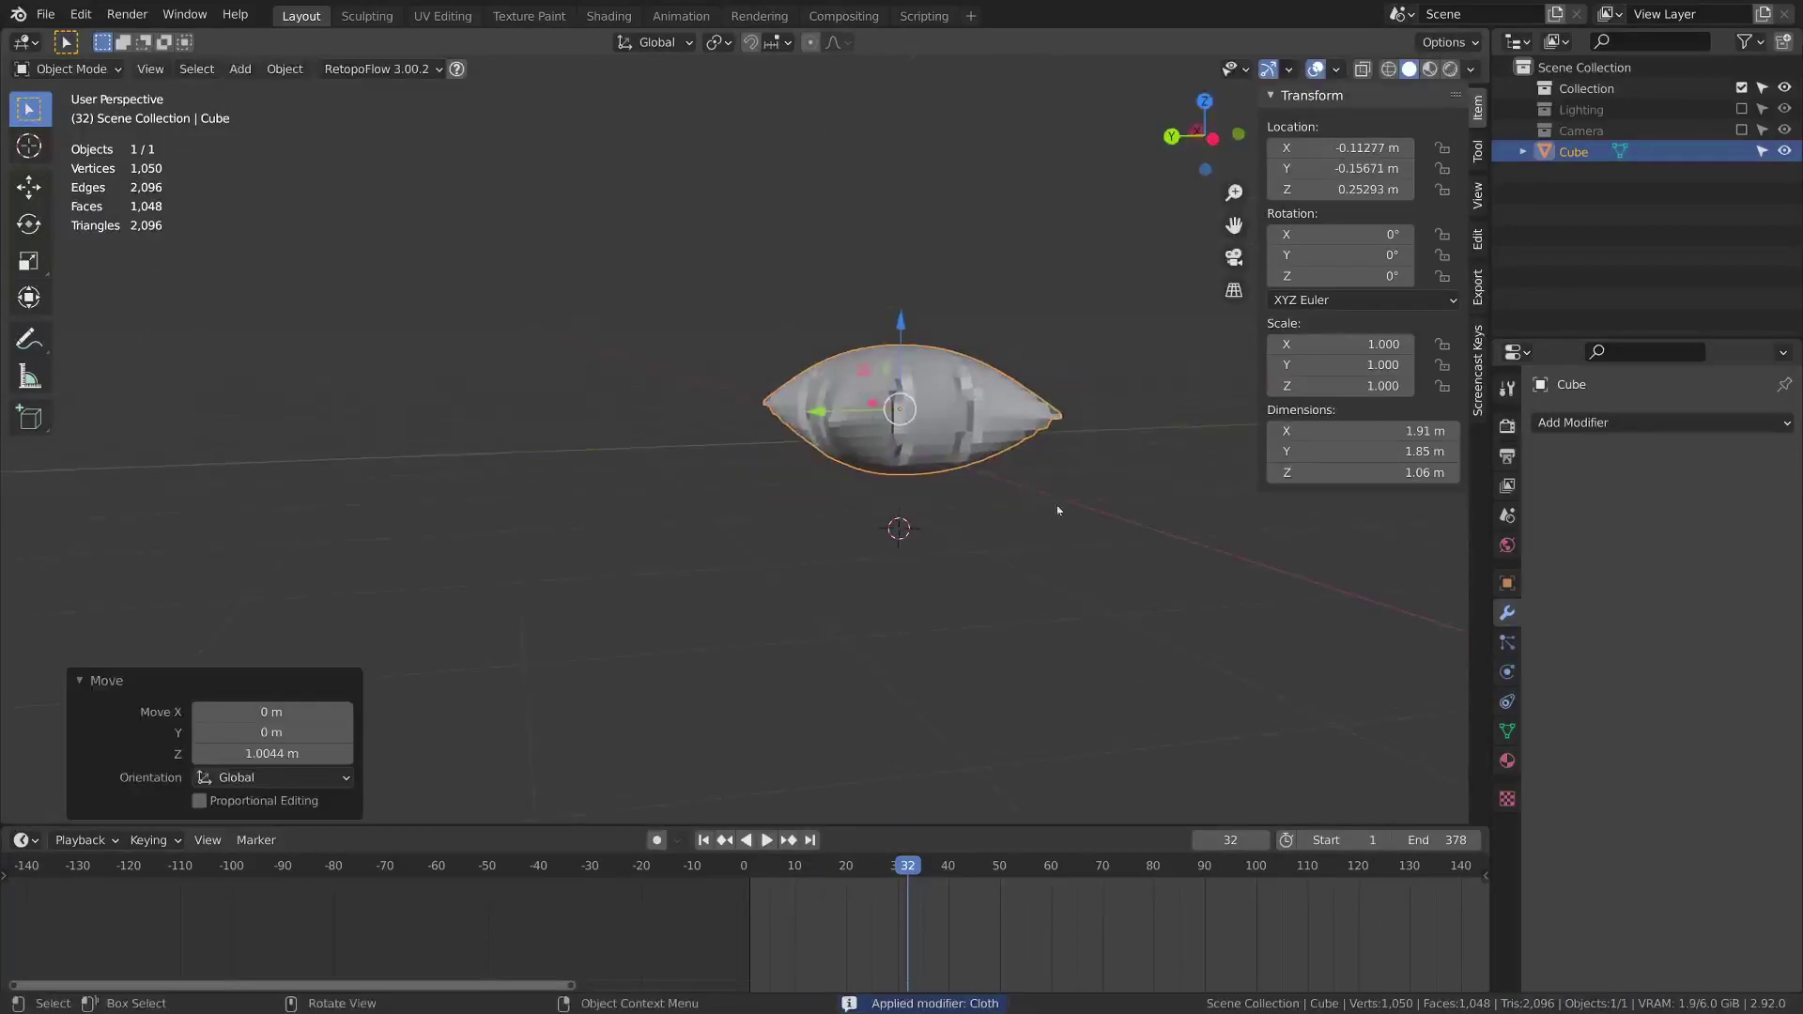
Add a 2 m cube and lower it about 1.46 m along Z so it sits beneath the pillow
key(shift+a)
mouse_move(902, 498)
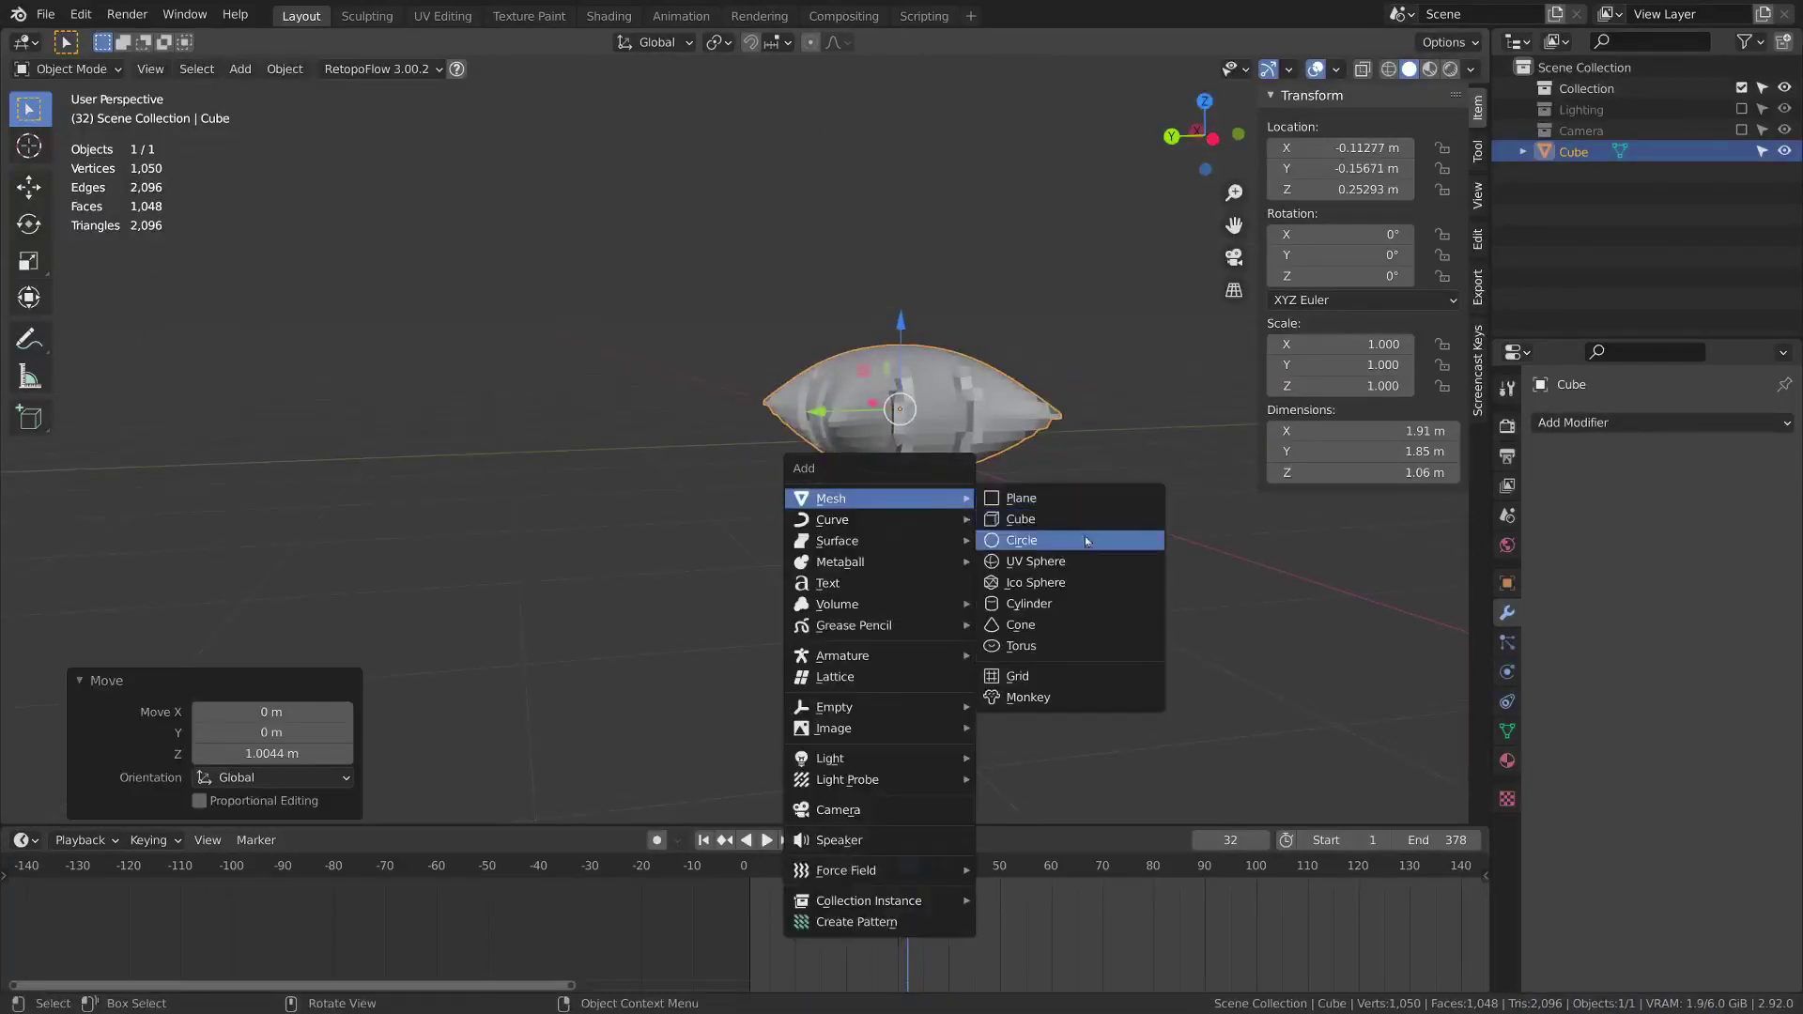
click(1080, 516)
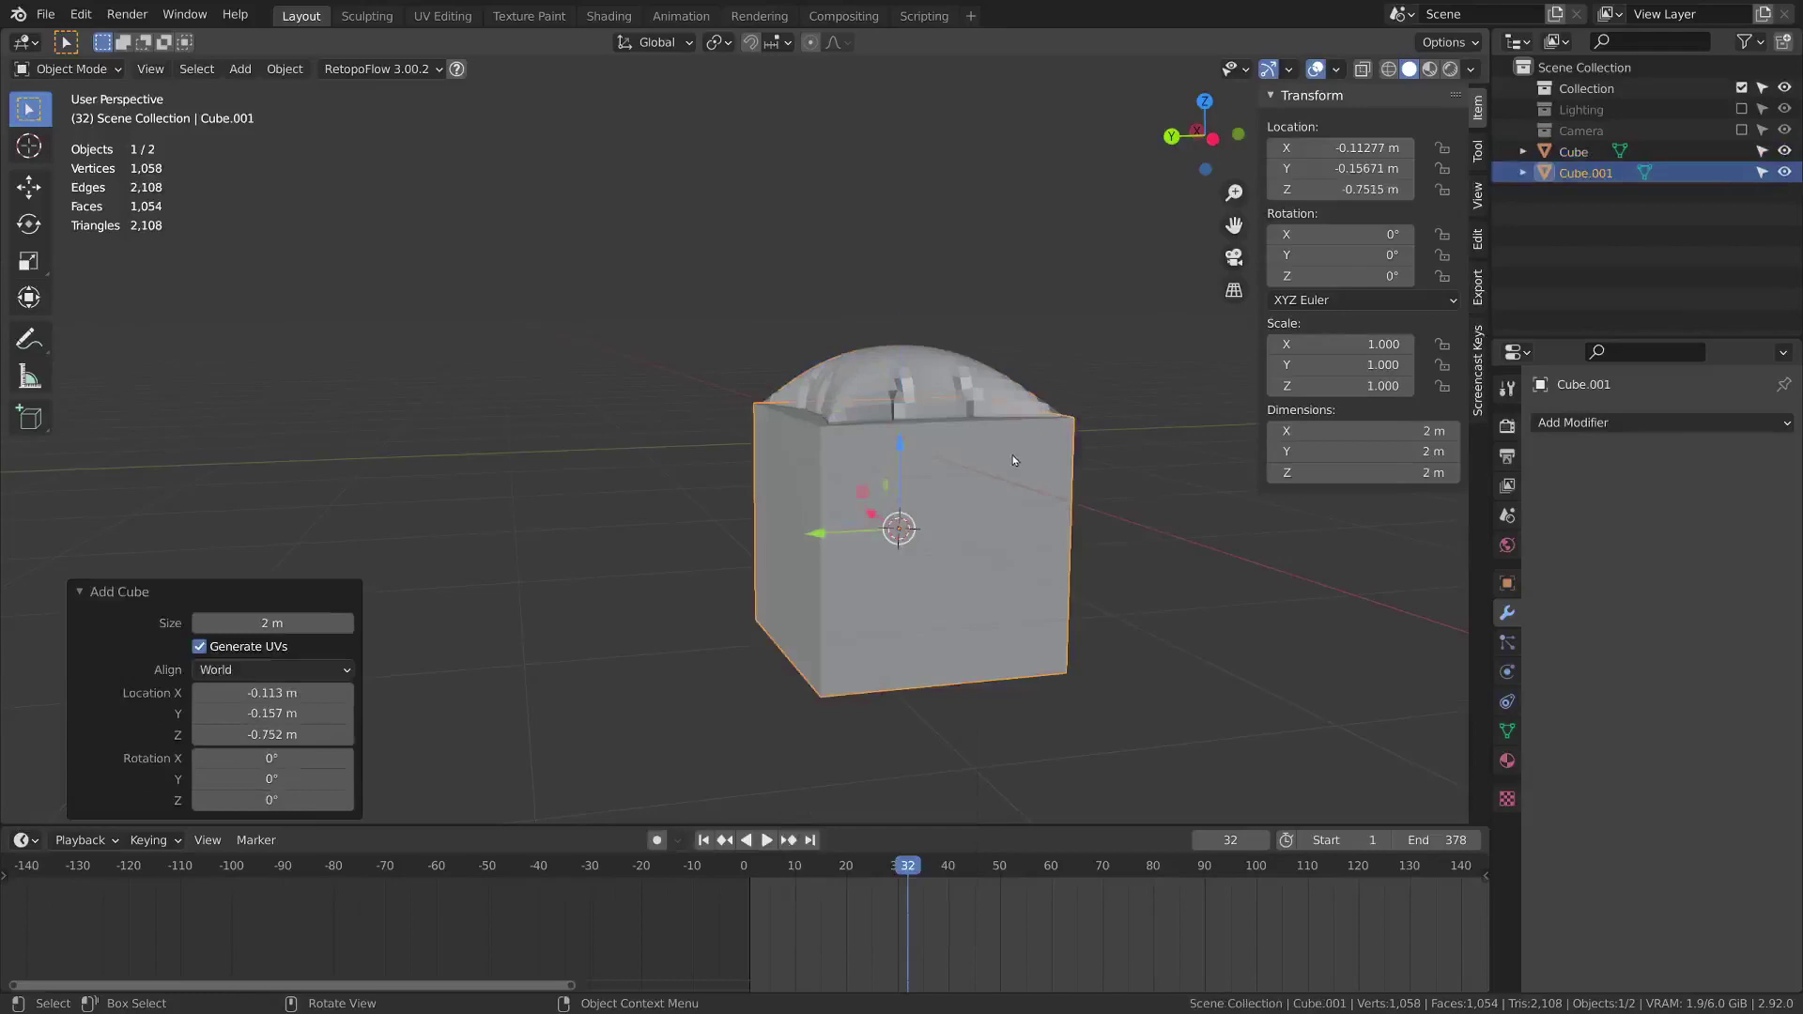
key(g)
key(z)
click(1171, 716)
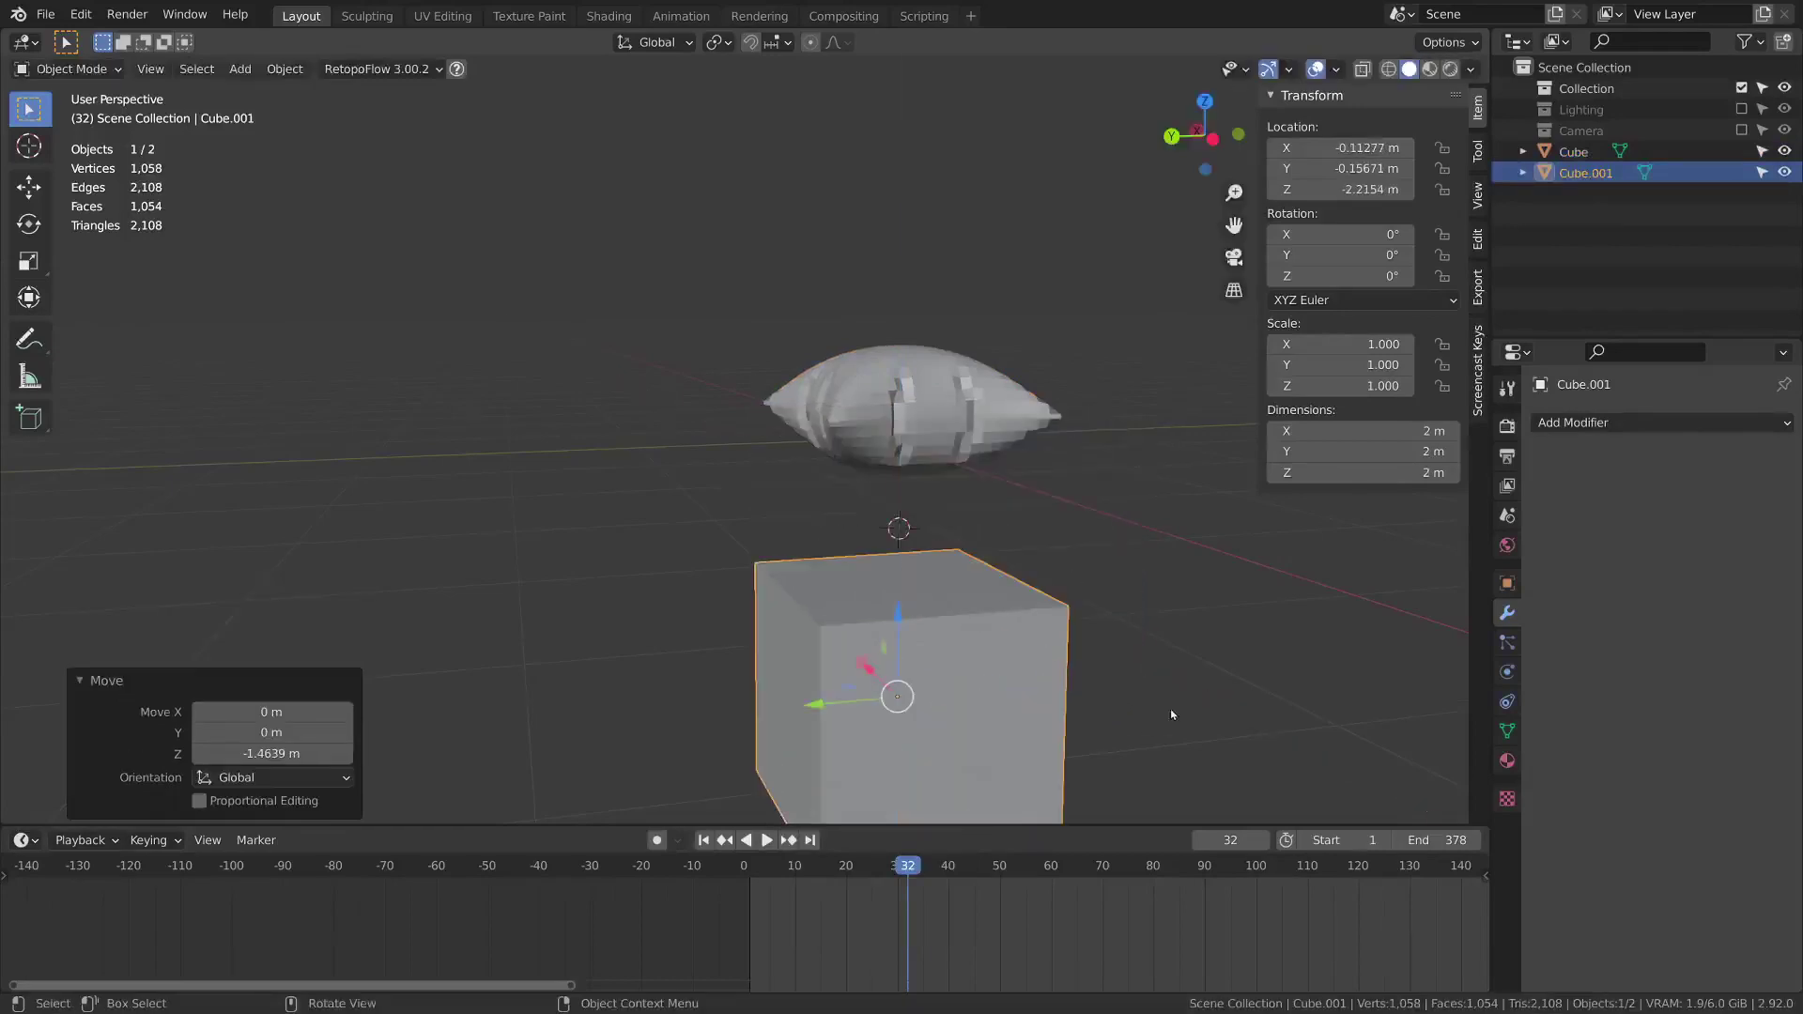
Widen the lower cube by about 2.83 in X and Y only, and give it a Collision modifier
key(s)
key(shift+z)
click(1799, 700)
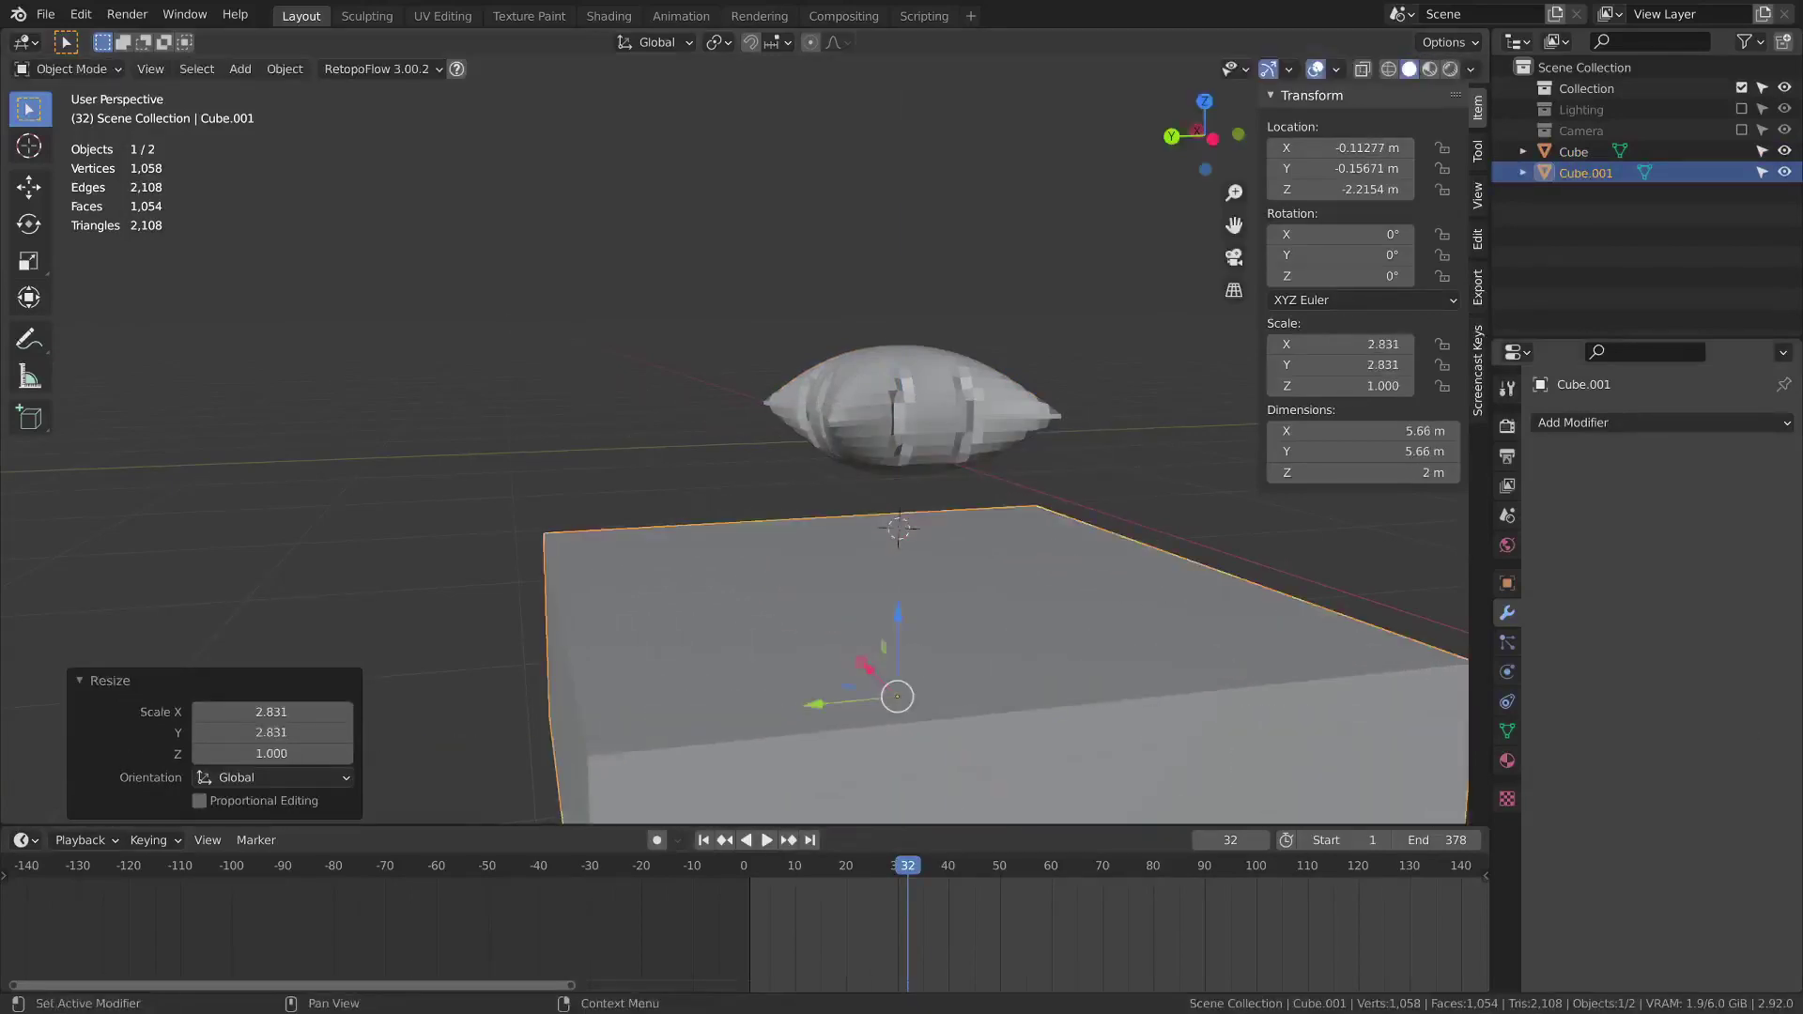
click(1659, 423)
click(1671, 504)
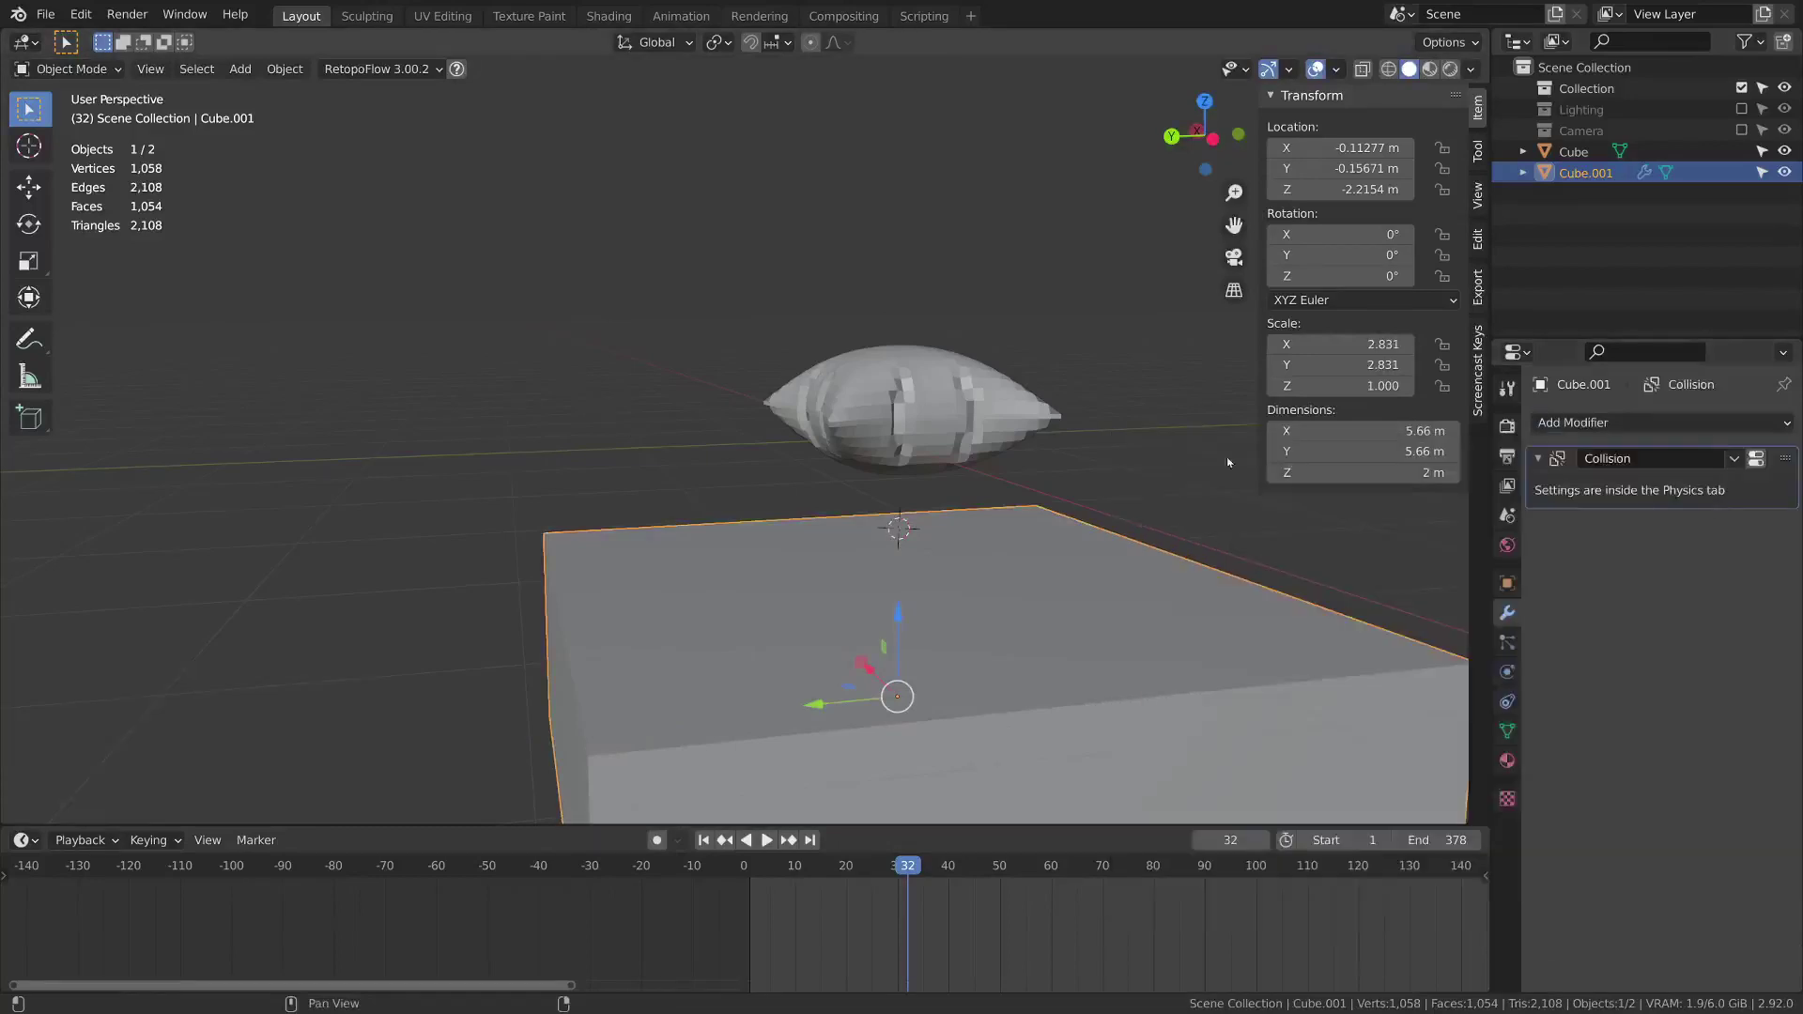
Add a new Cloth modifier to the pillow and test its fall onto the collision block, rewinding to frame 0
click(972, 381)
click(1659, 423)
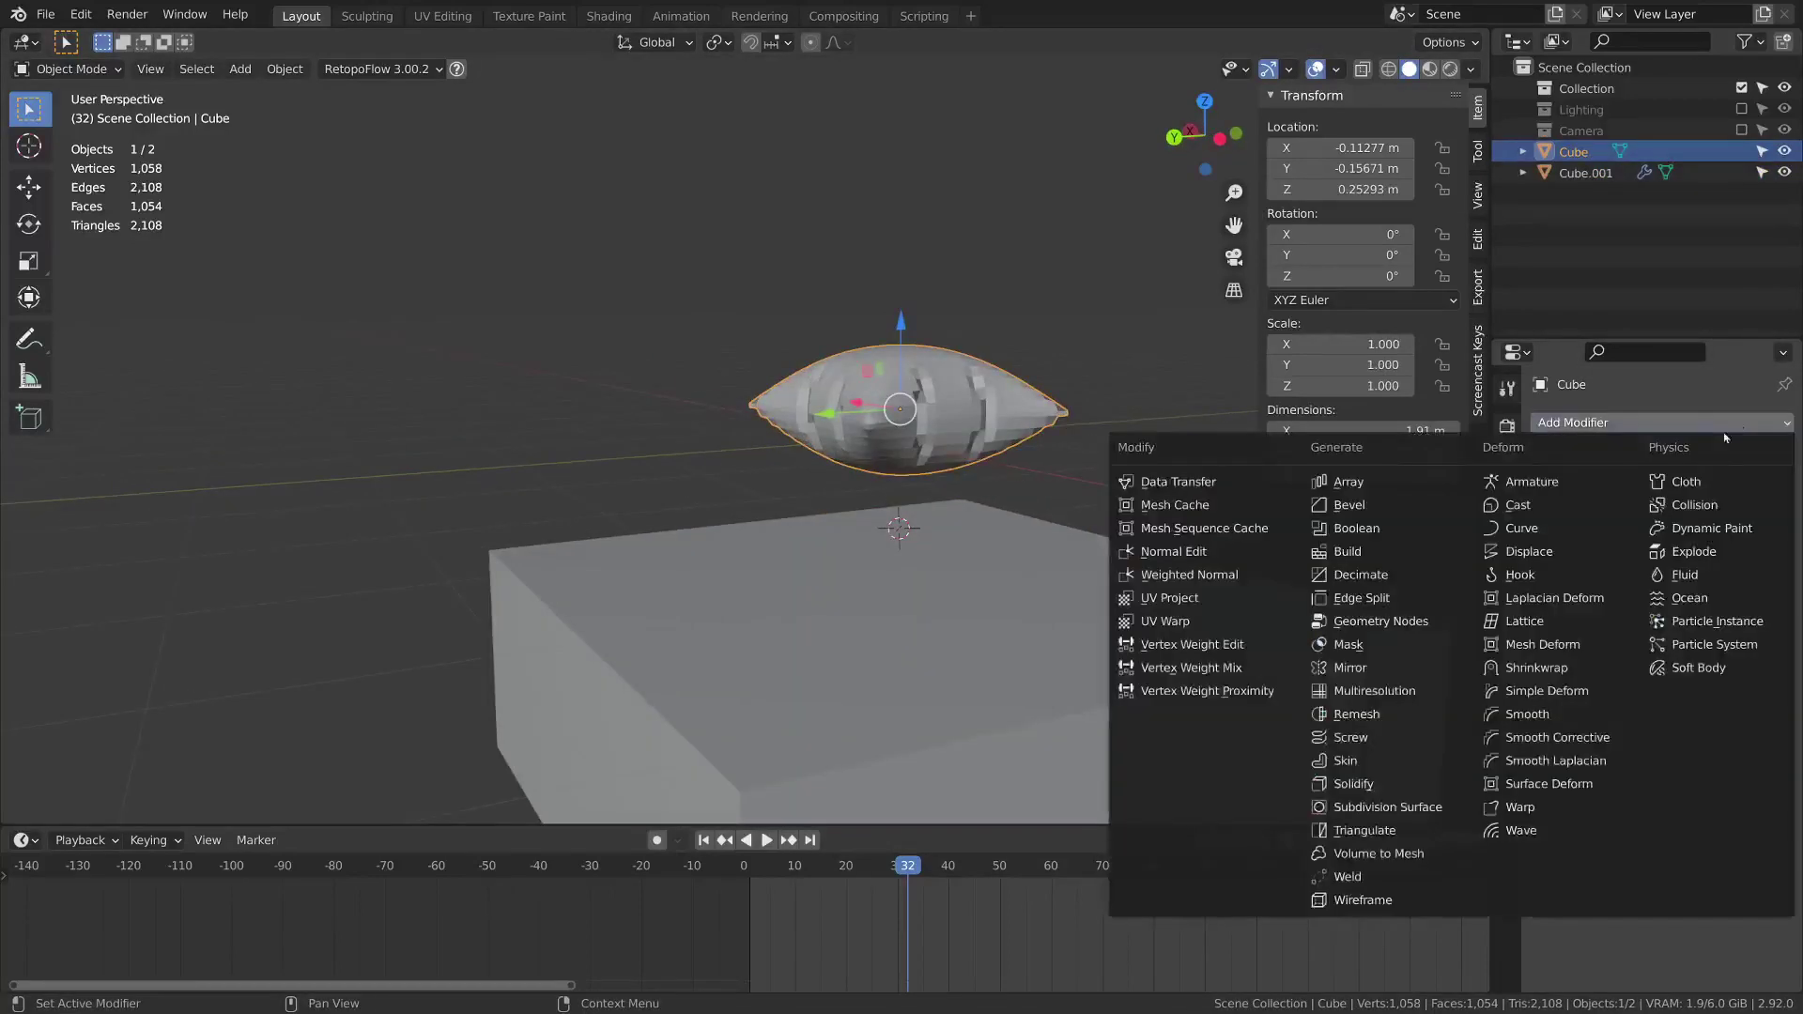
click(1698, 489)
middle_drag(982, 423, 952, 422)
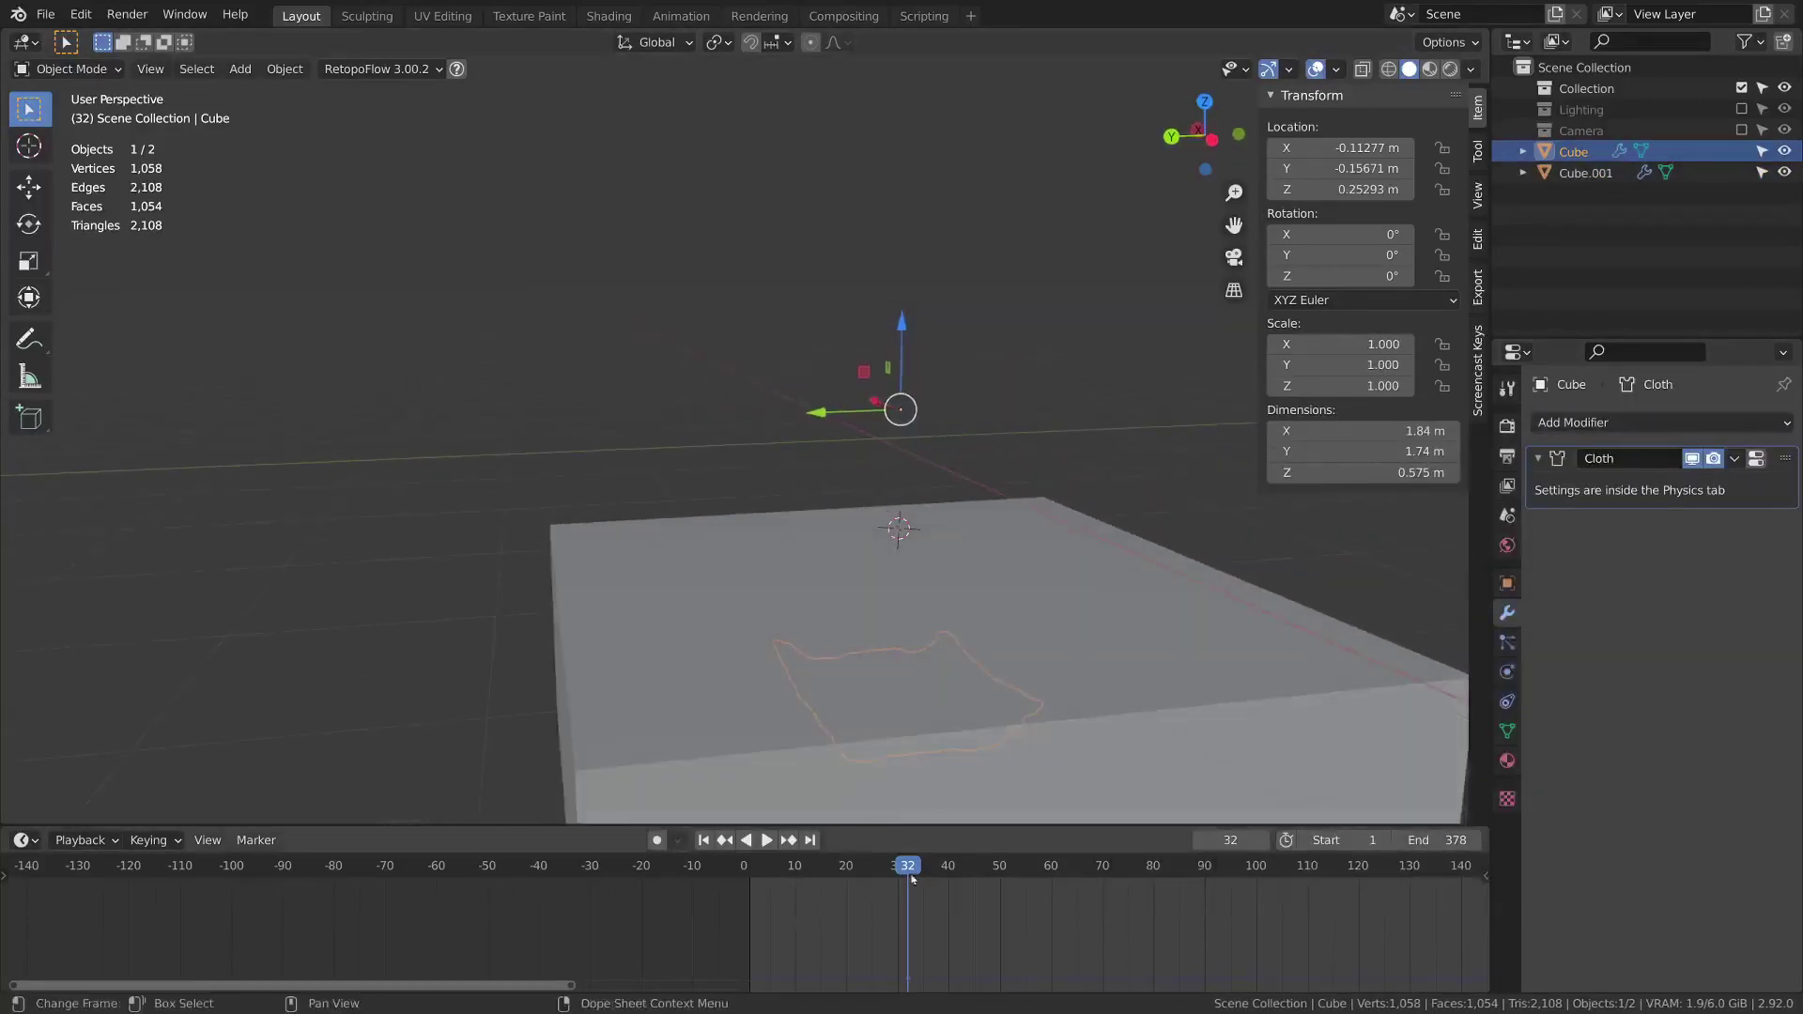
drag(908, 872, 549, 855)
key(space)
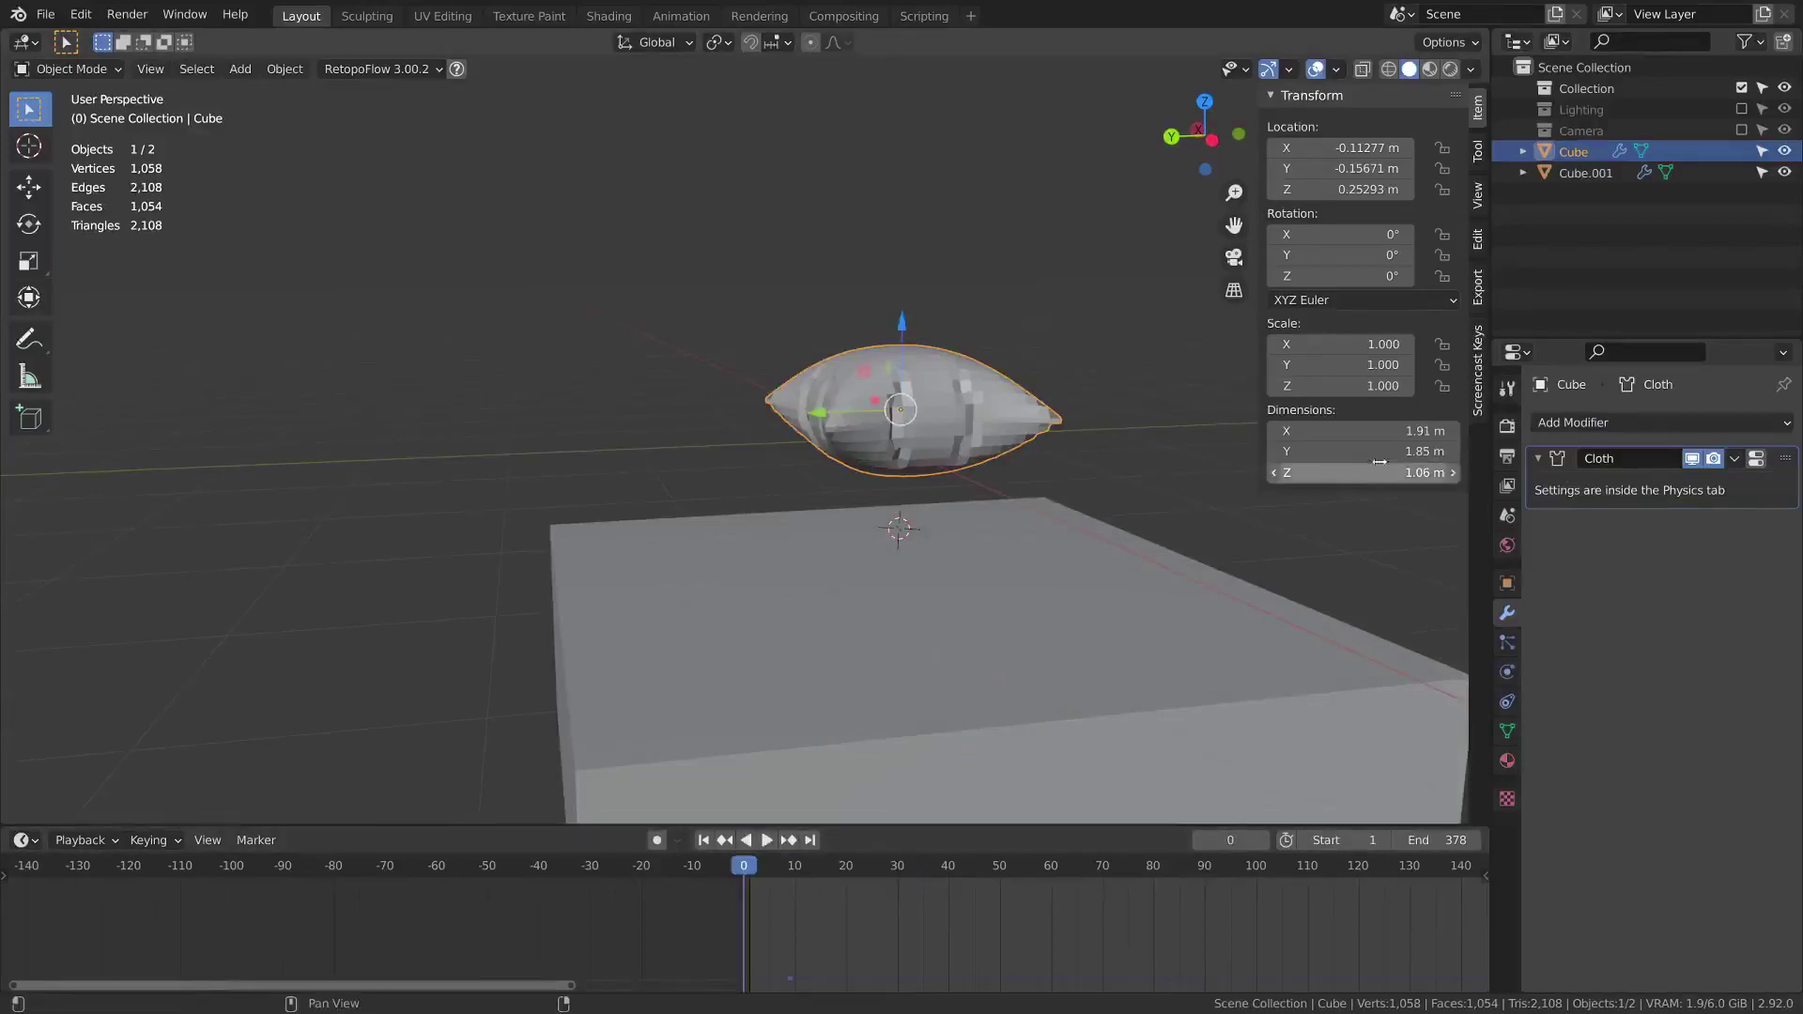
Enable Internal Springs in the pillow's cloth physics settings
click(1757, 459)
scroll(1599, 542, down, 10)
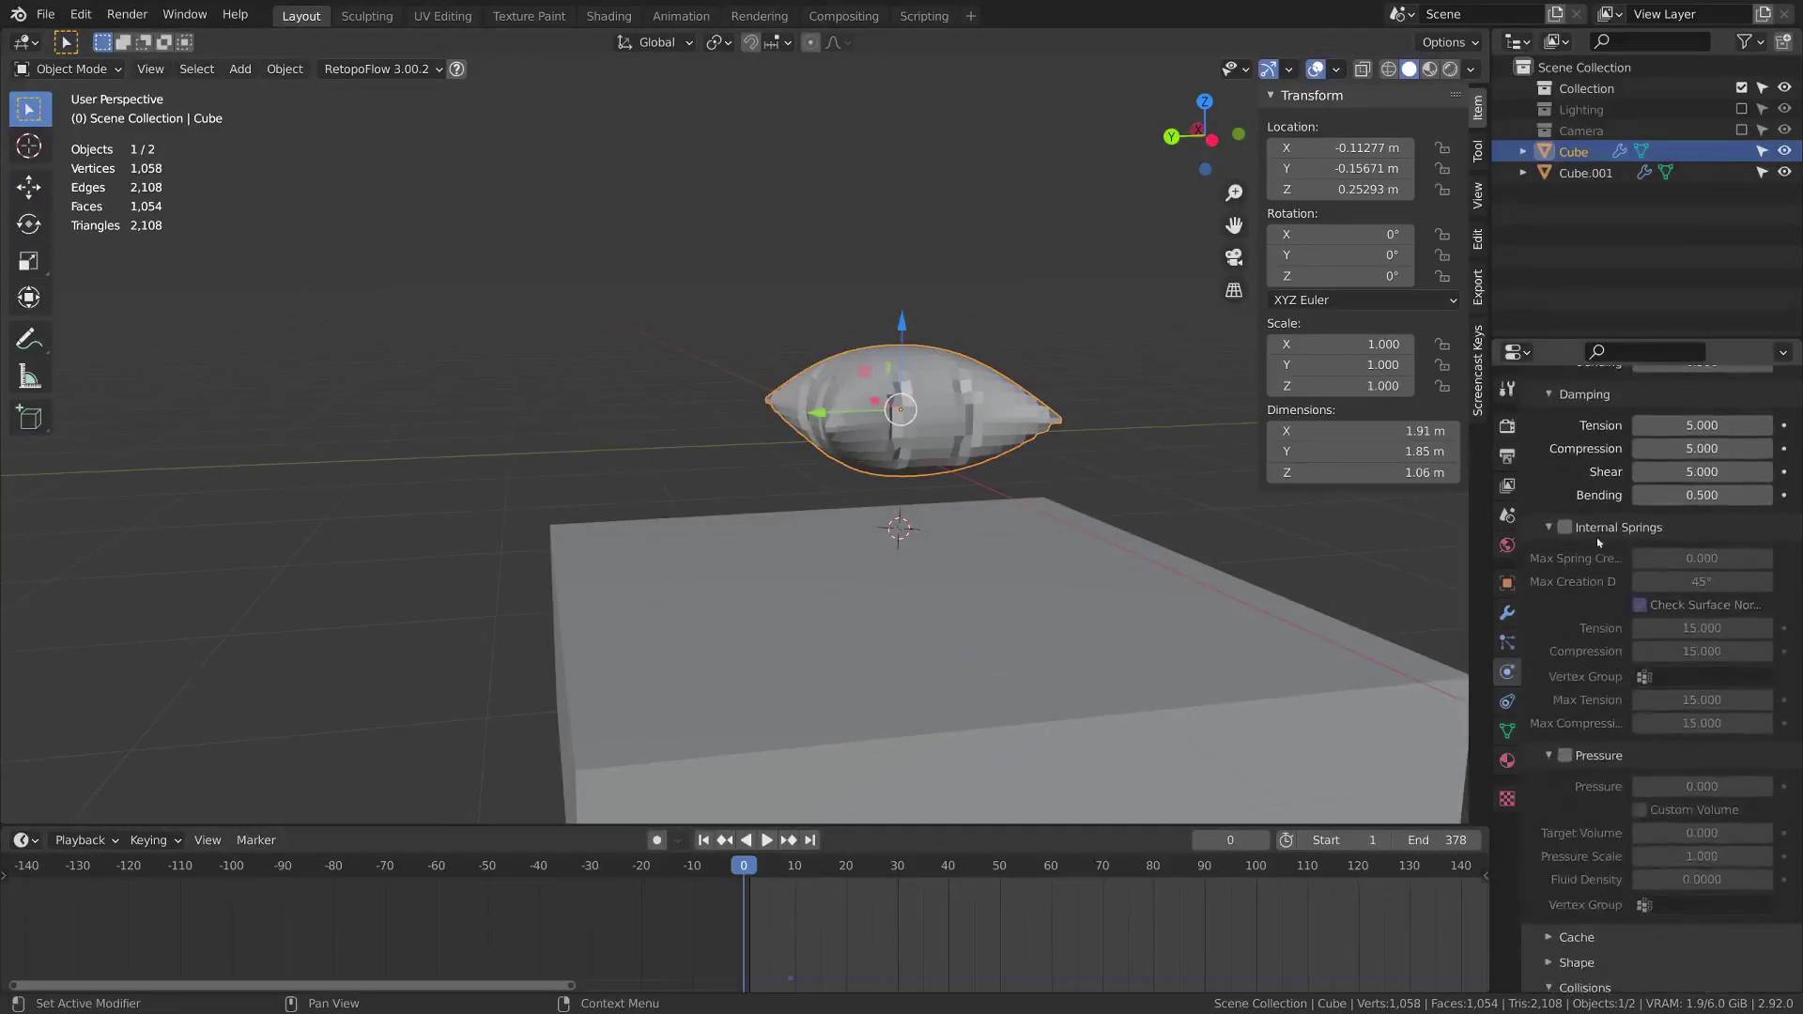
click(1565, 527)
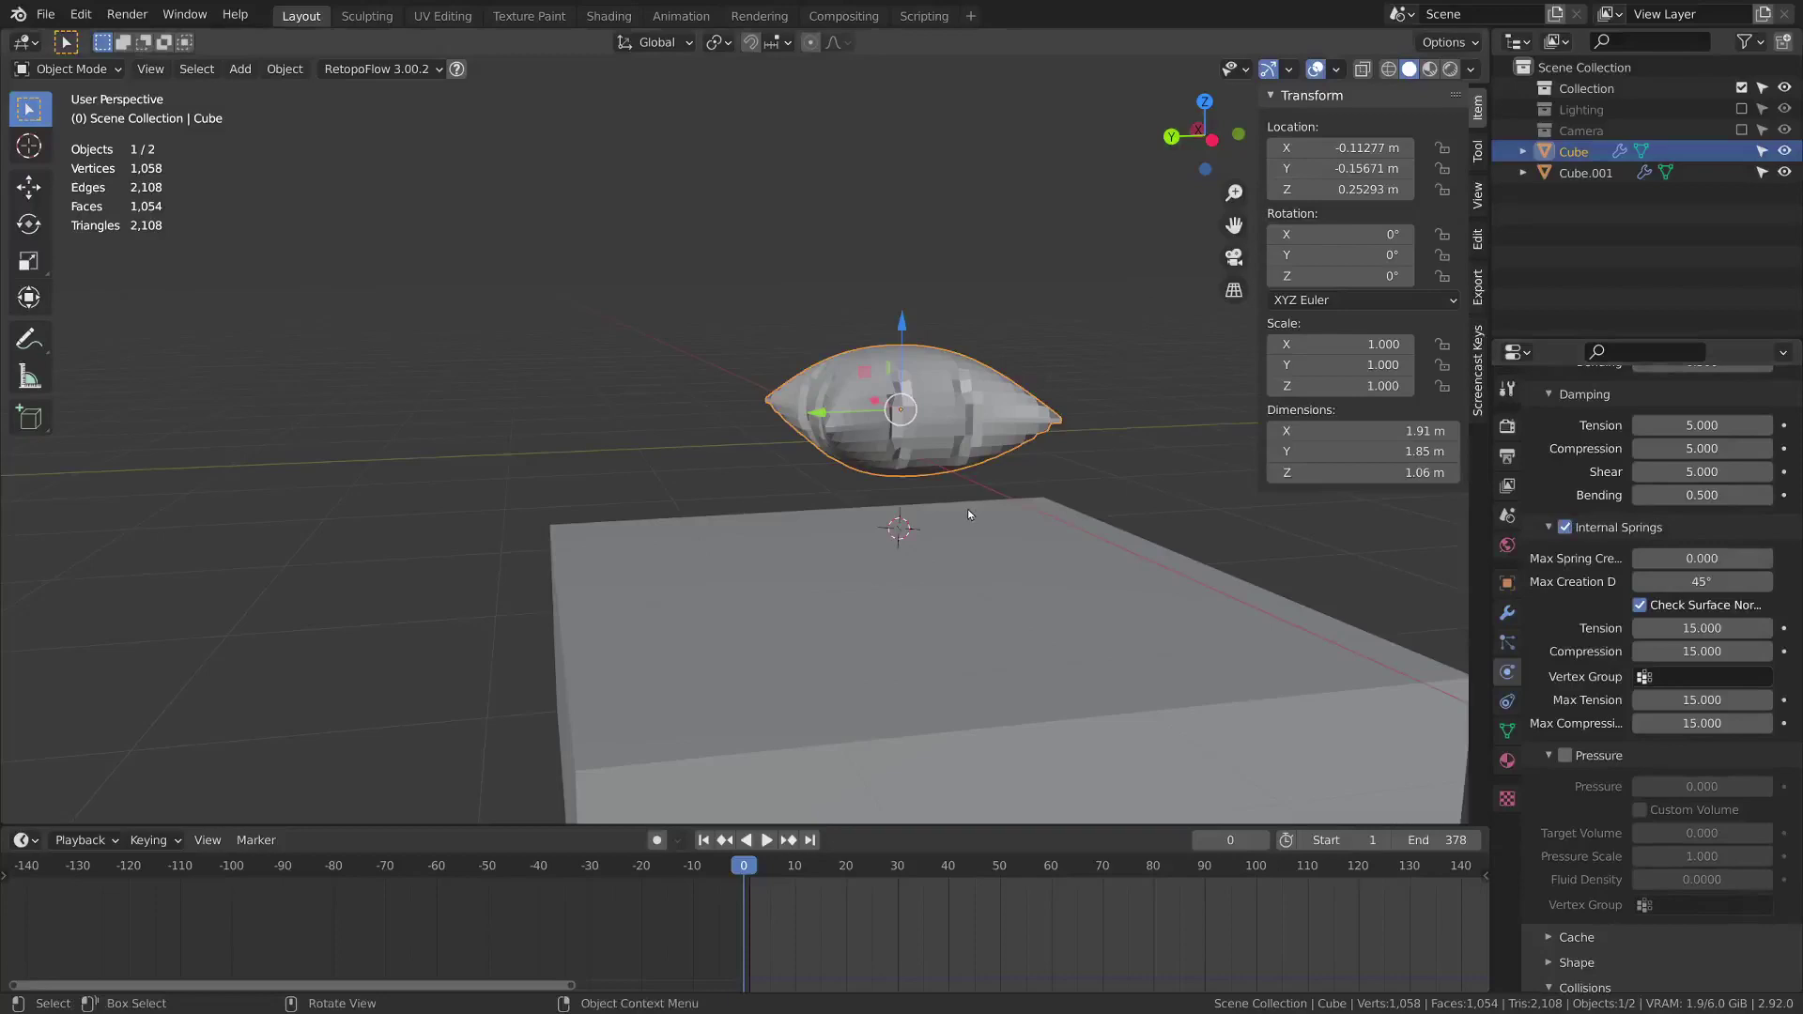
Play the pillow's fall onto the collision block with Internal Springs enabled, and return the timeline to frame 0
middle_drag(968, 509, 995, 394)
scroll(958, 245, up, 4)
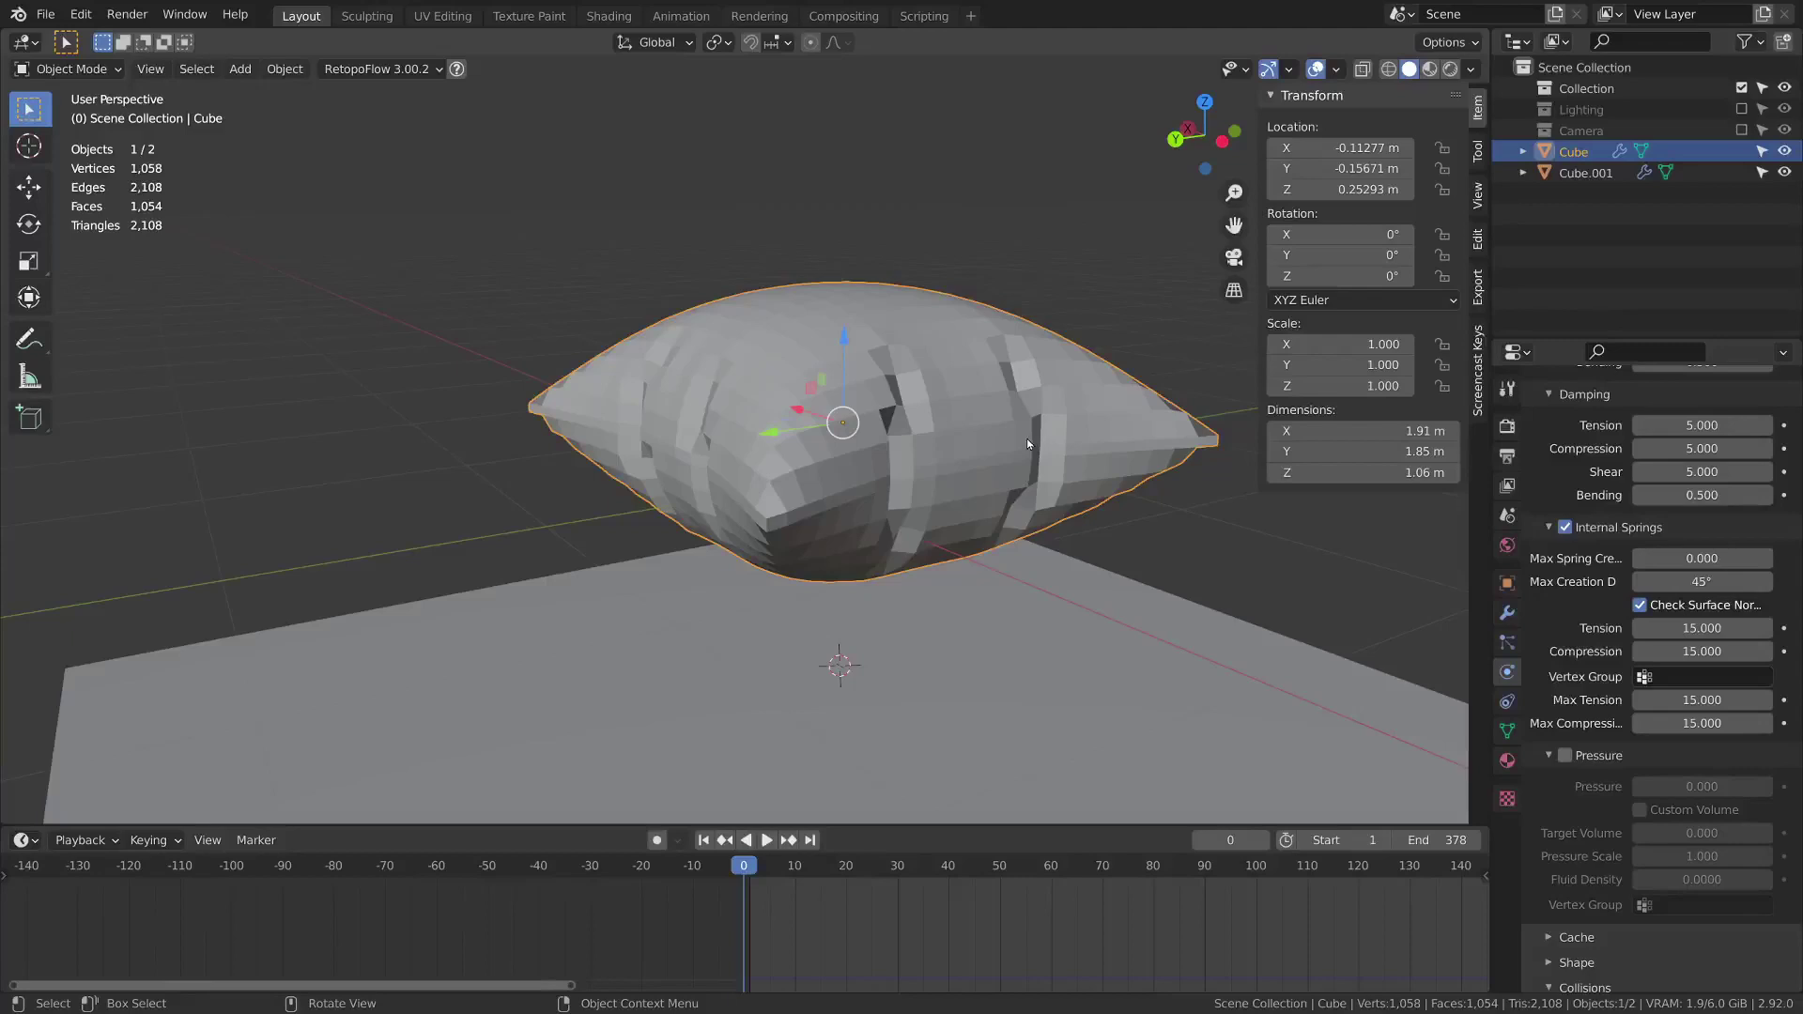
middle_drag(1027, 438, 899, 436)
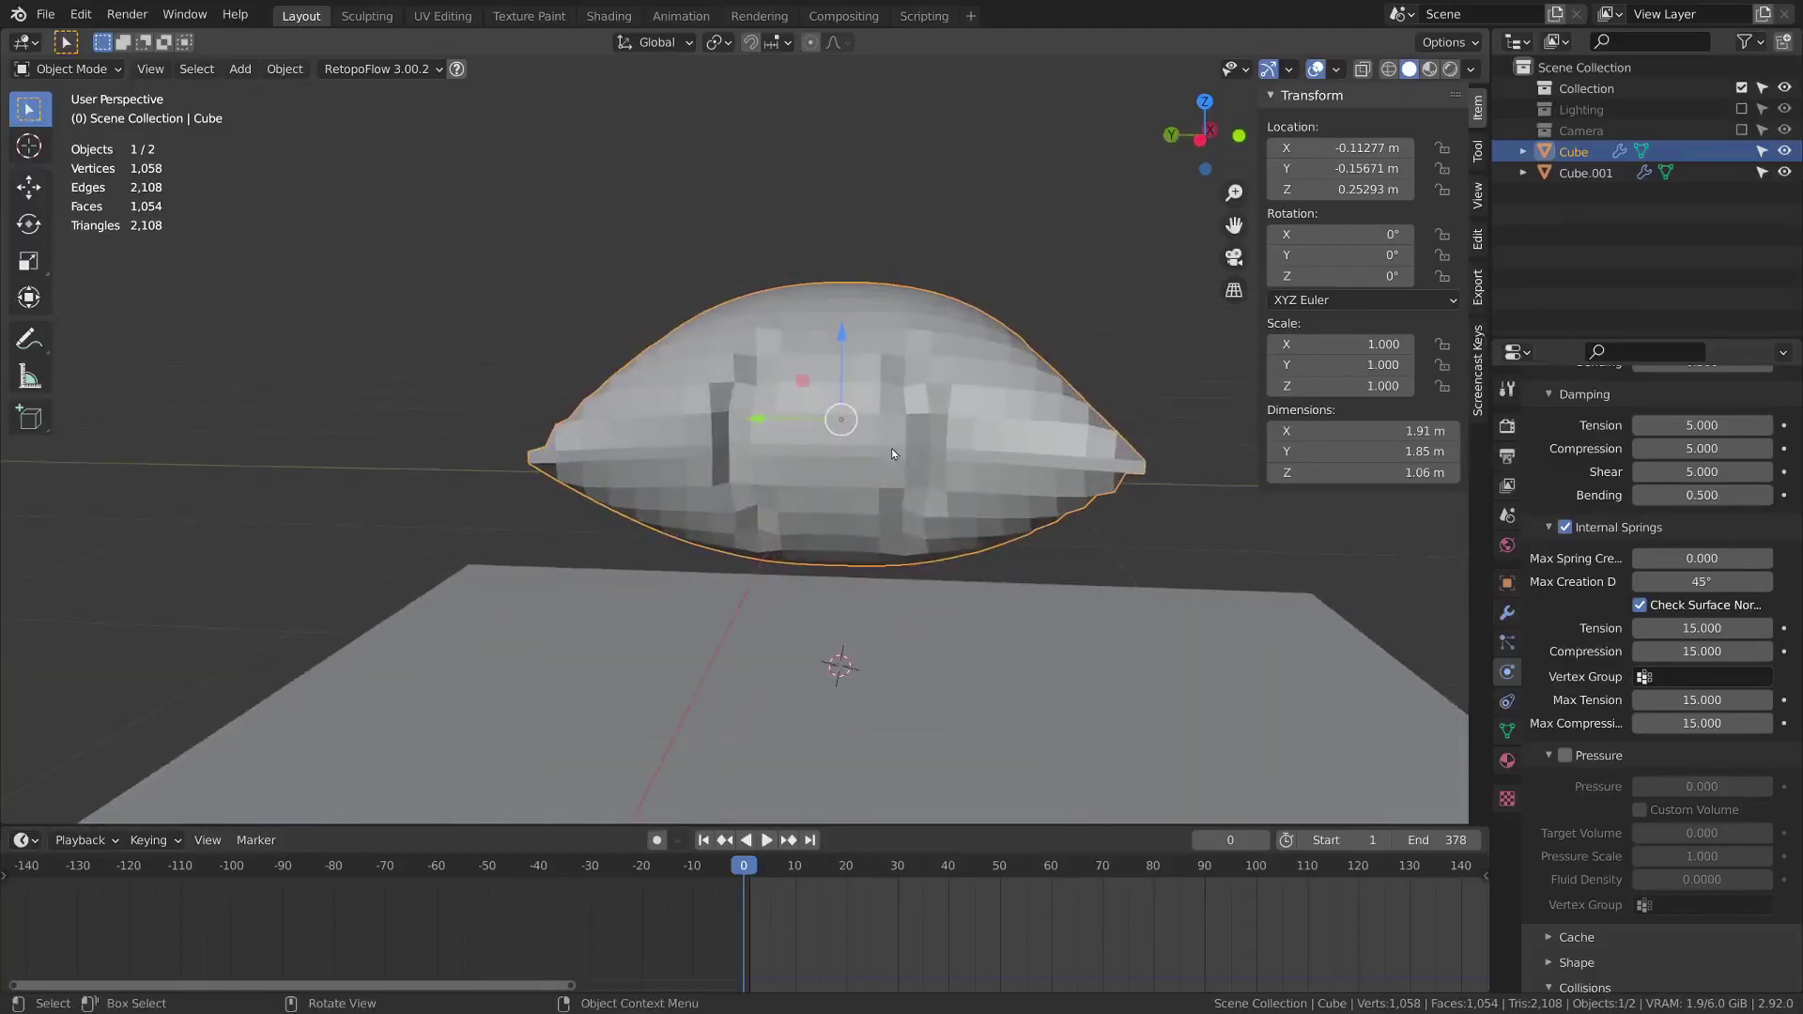
key(space)
shift+middle_drag(1051, 460, 1035, 291)
key(space)
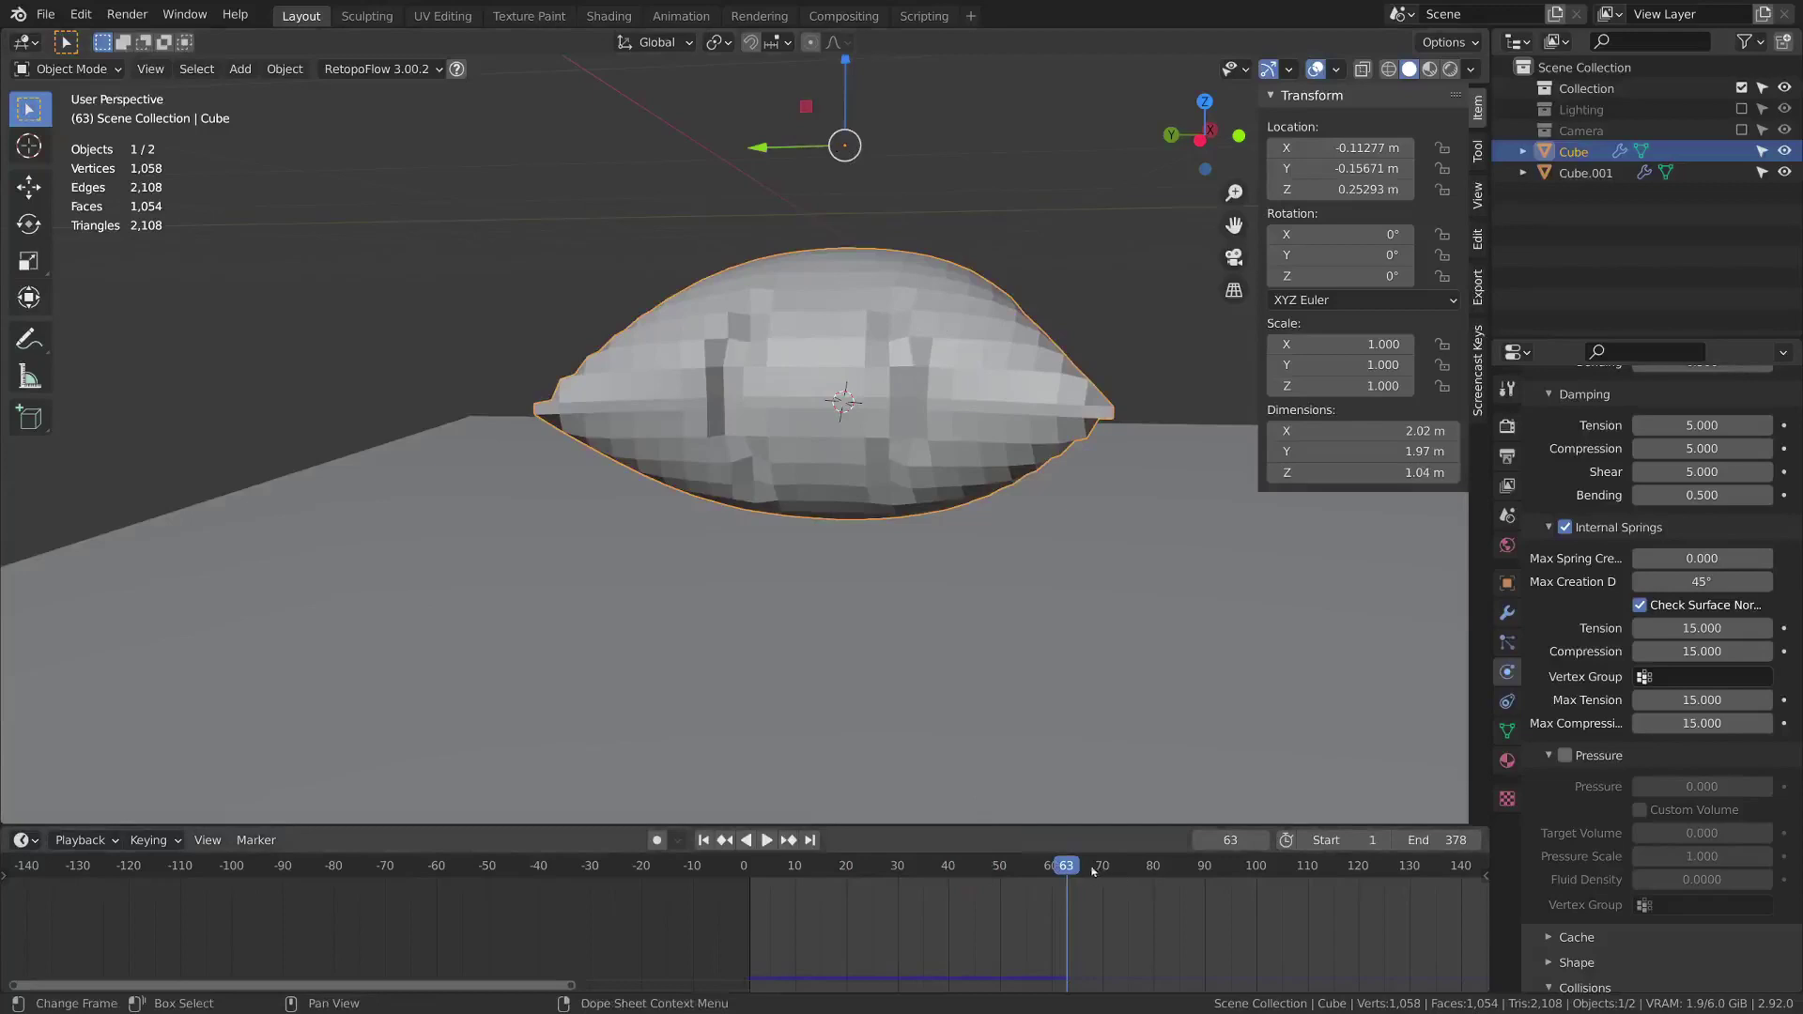
drag(1092, 872, 744, 872)
Turn off Internal Springs, play the pillow's fall for comparison, return to frame 0, and turn Internal Springs back on
click(1564, 527)
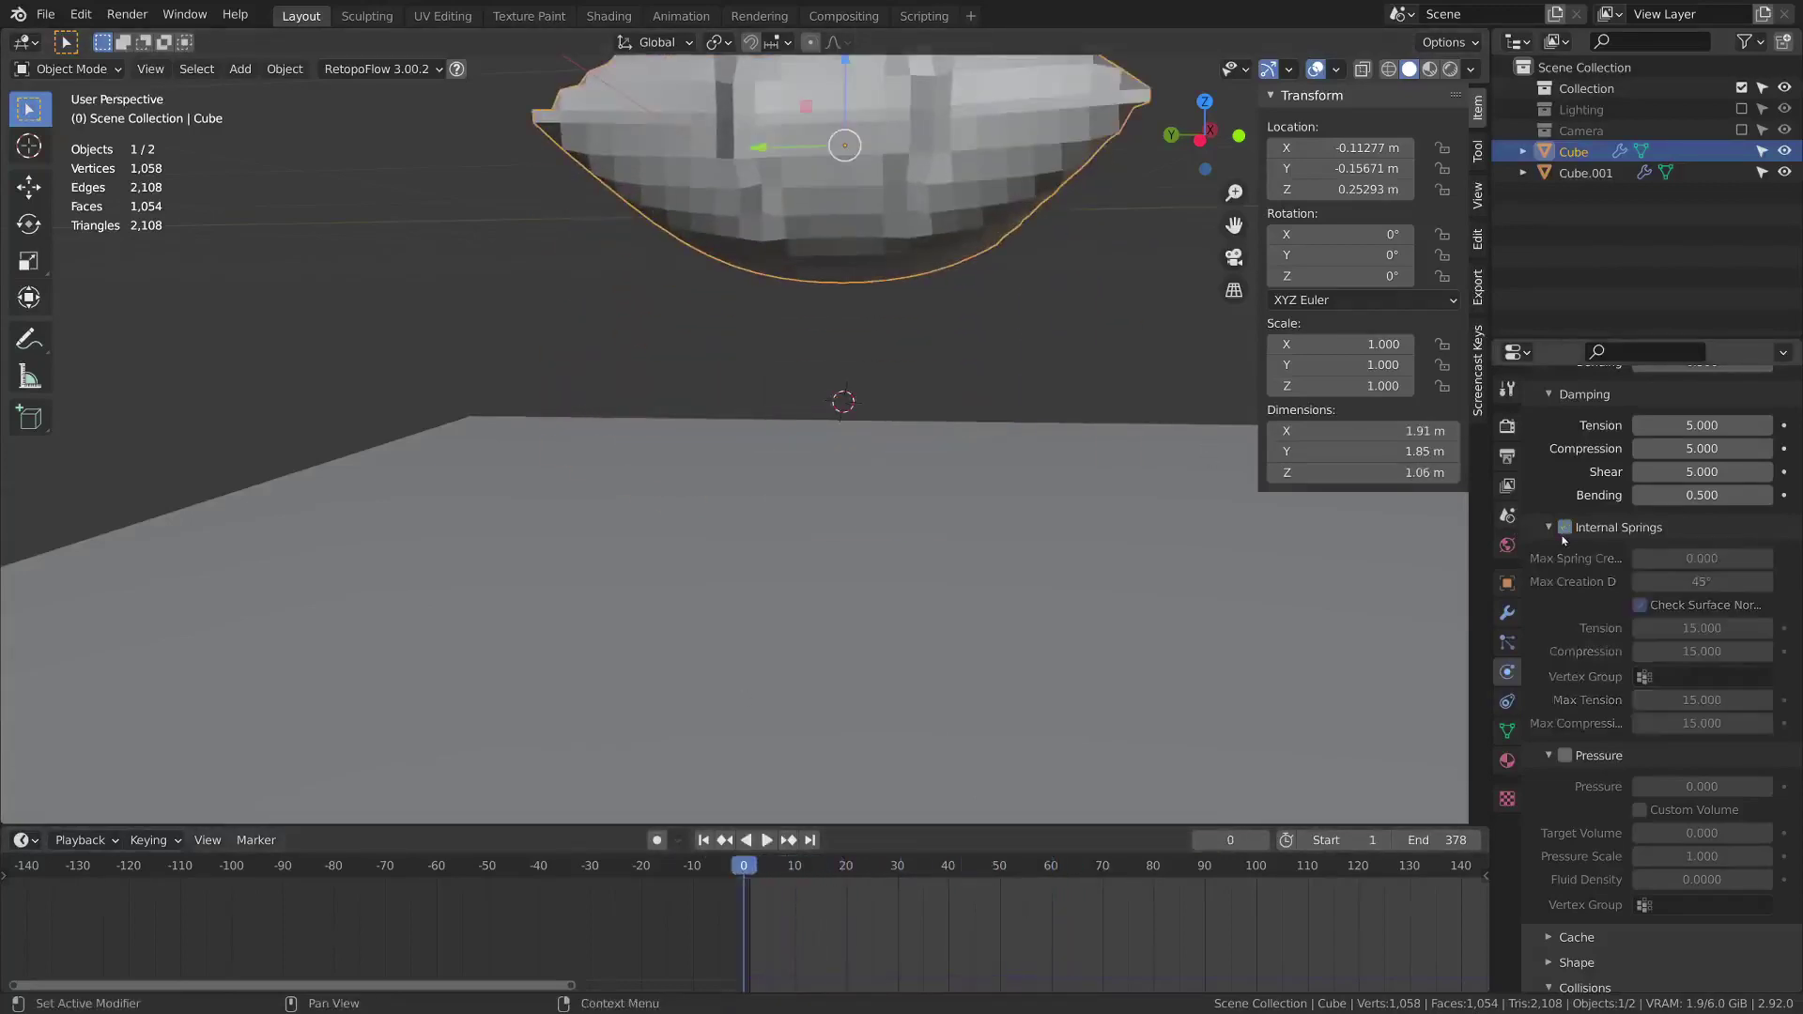
key(space)
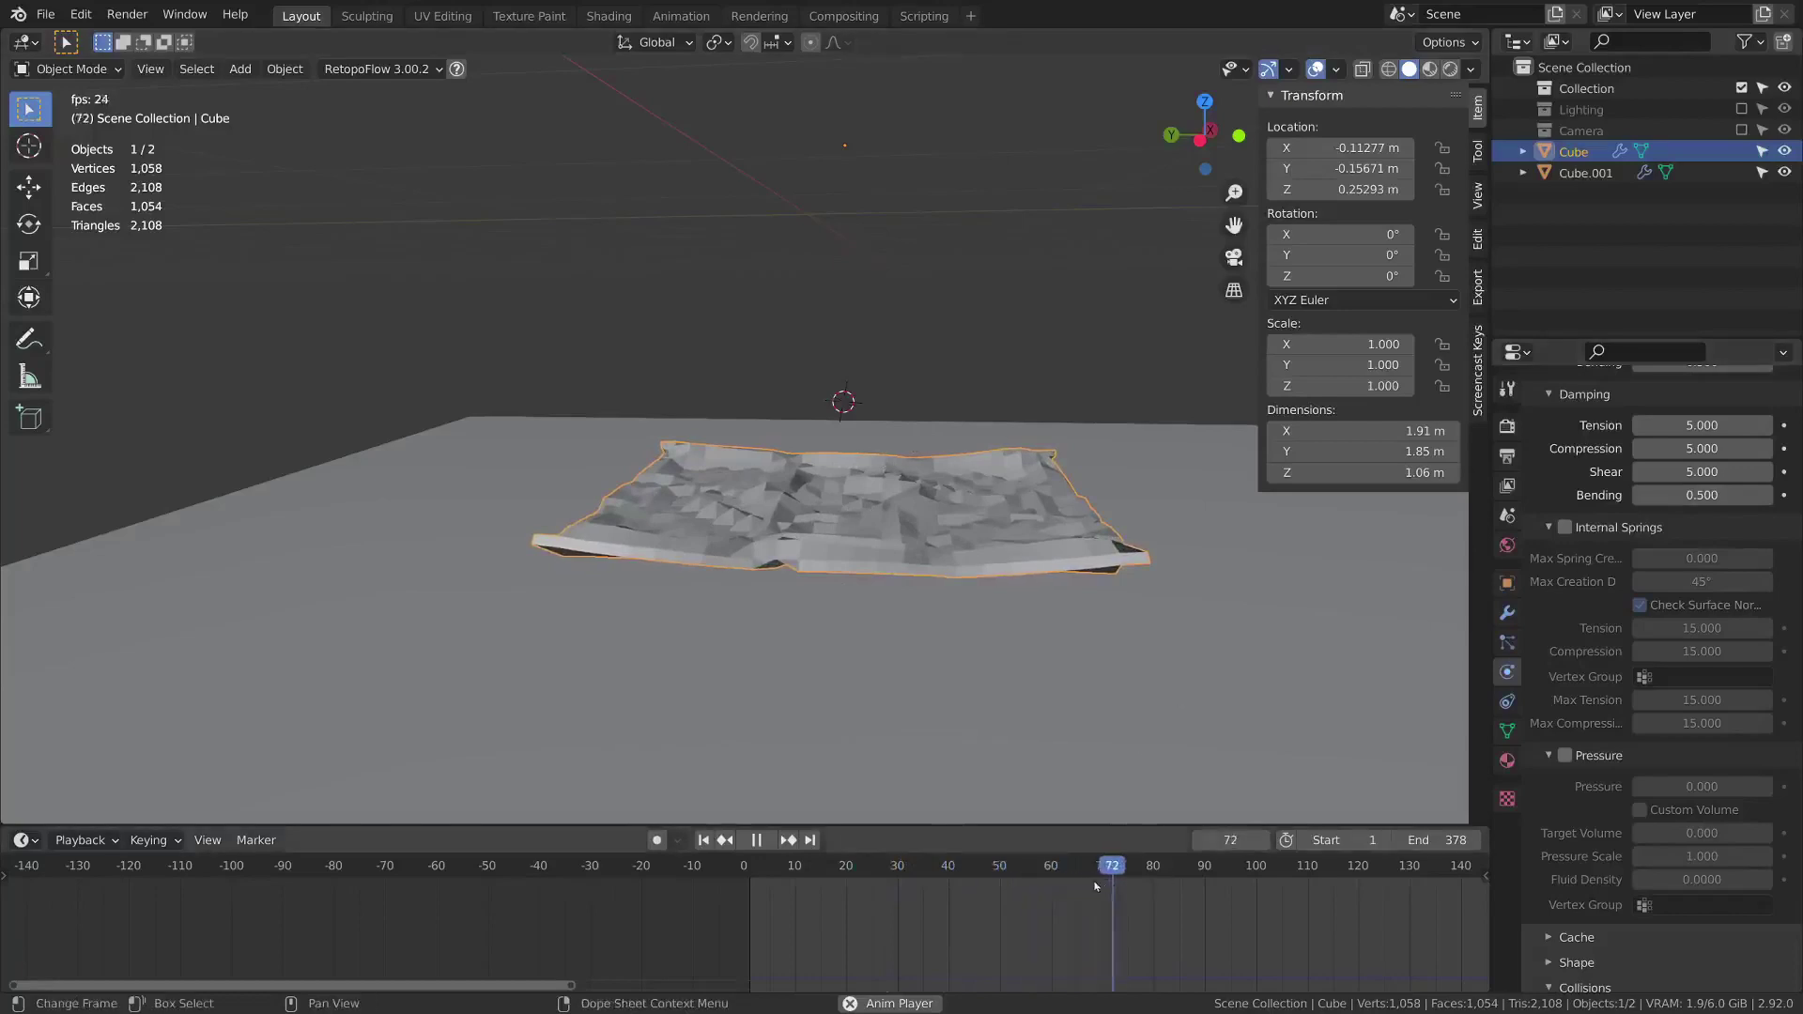
key(Escape)
click(1565, 527)
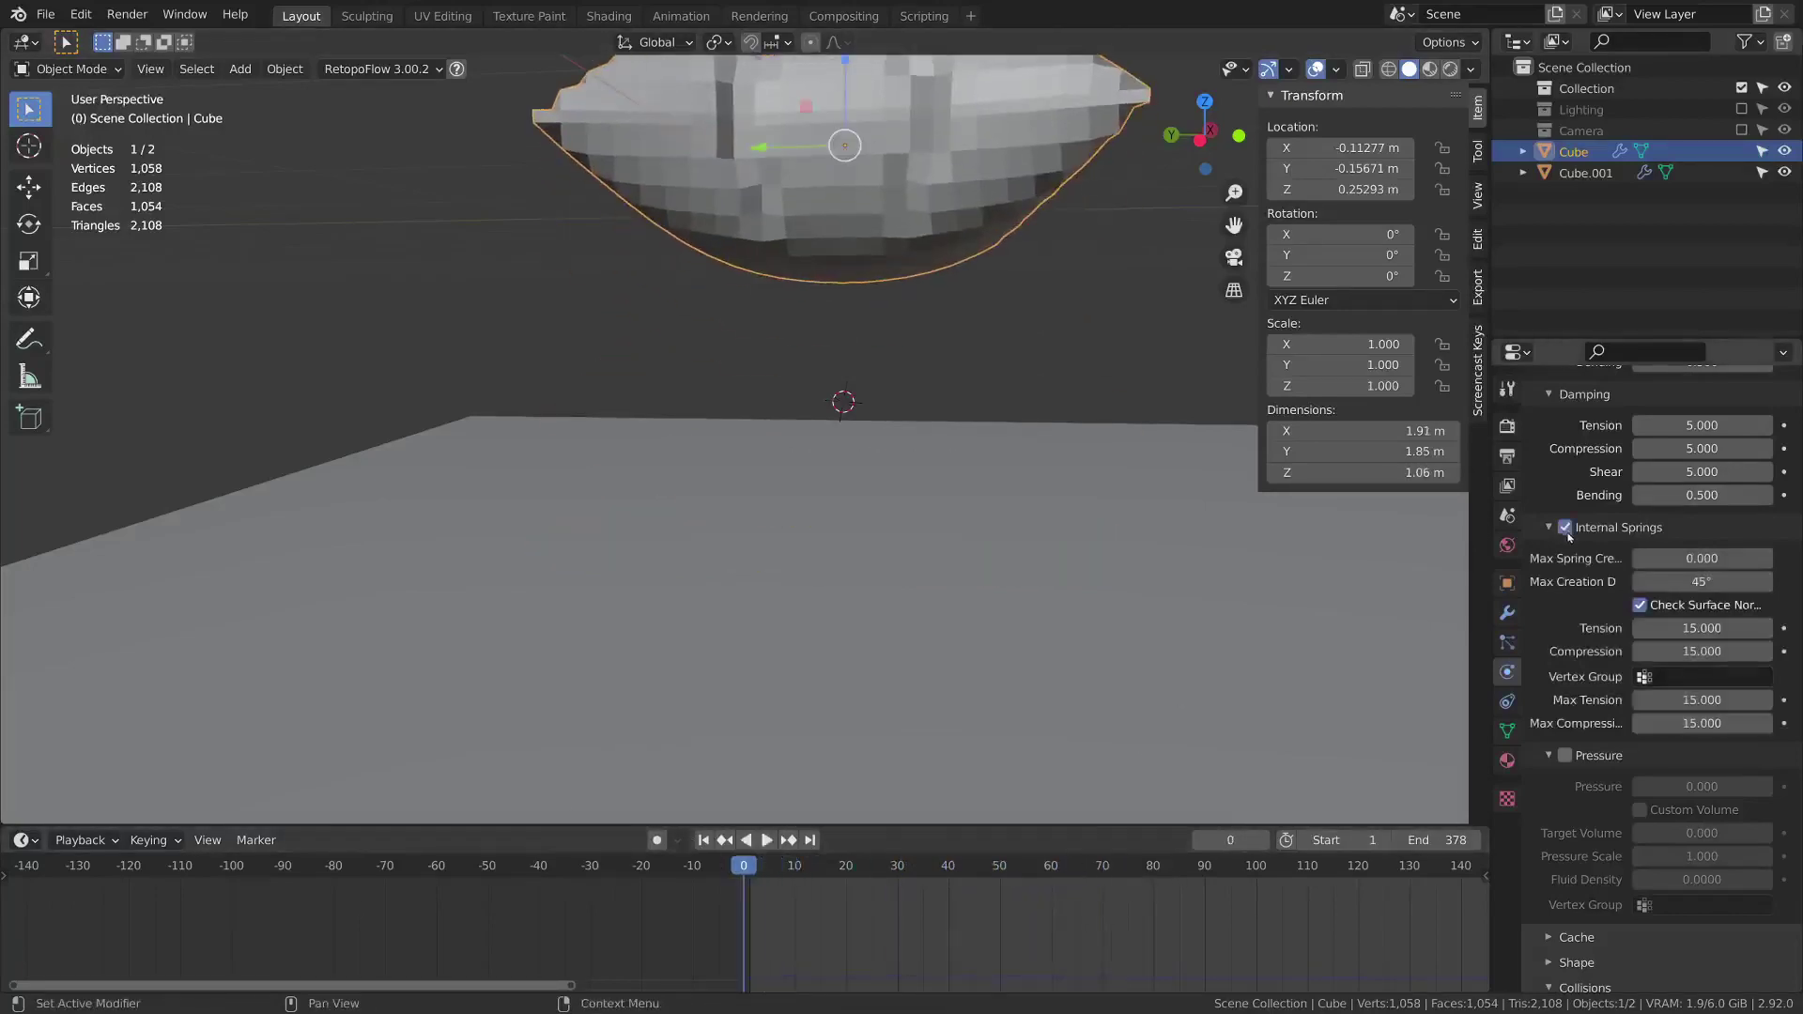
Set the Internal Springs' Tension, Compression, Max Tension and Max Compression all to 0.1
middle_drag(1143, 732, 1116, 580)
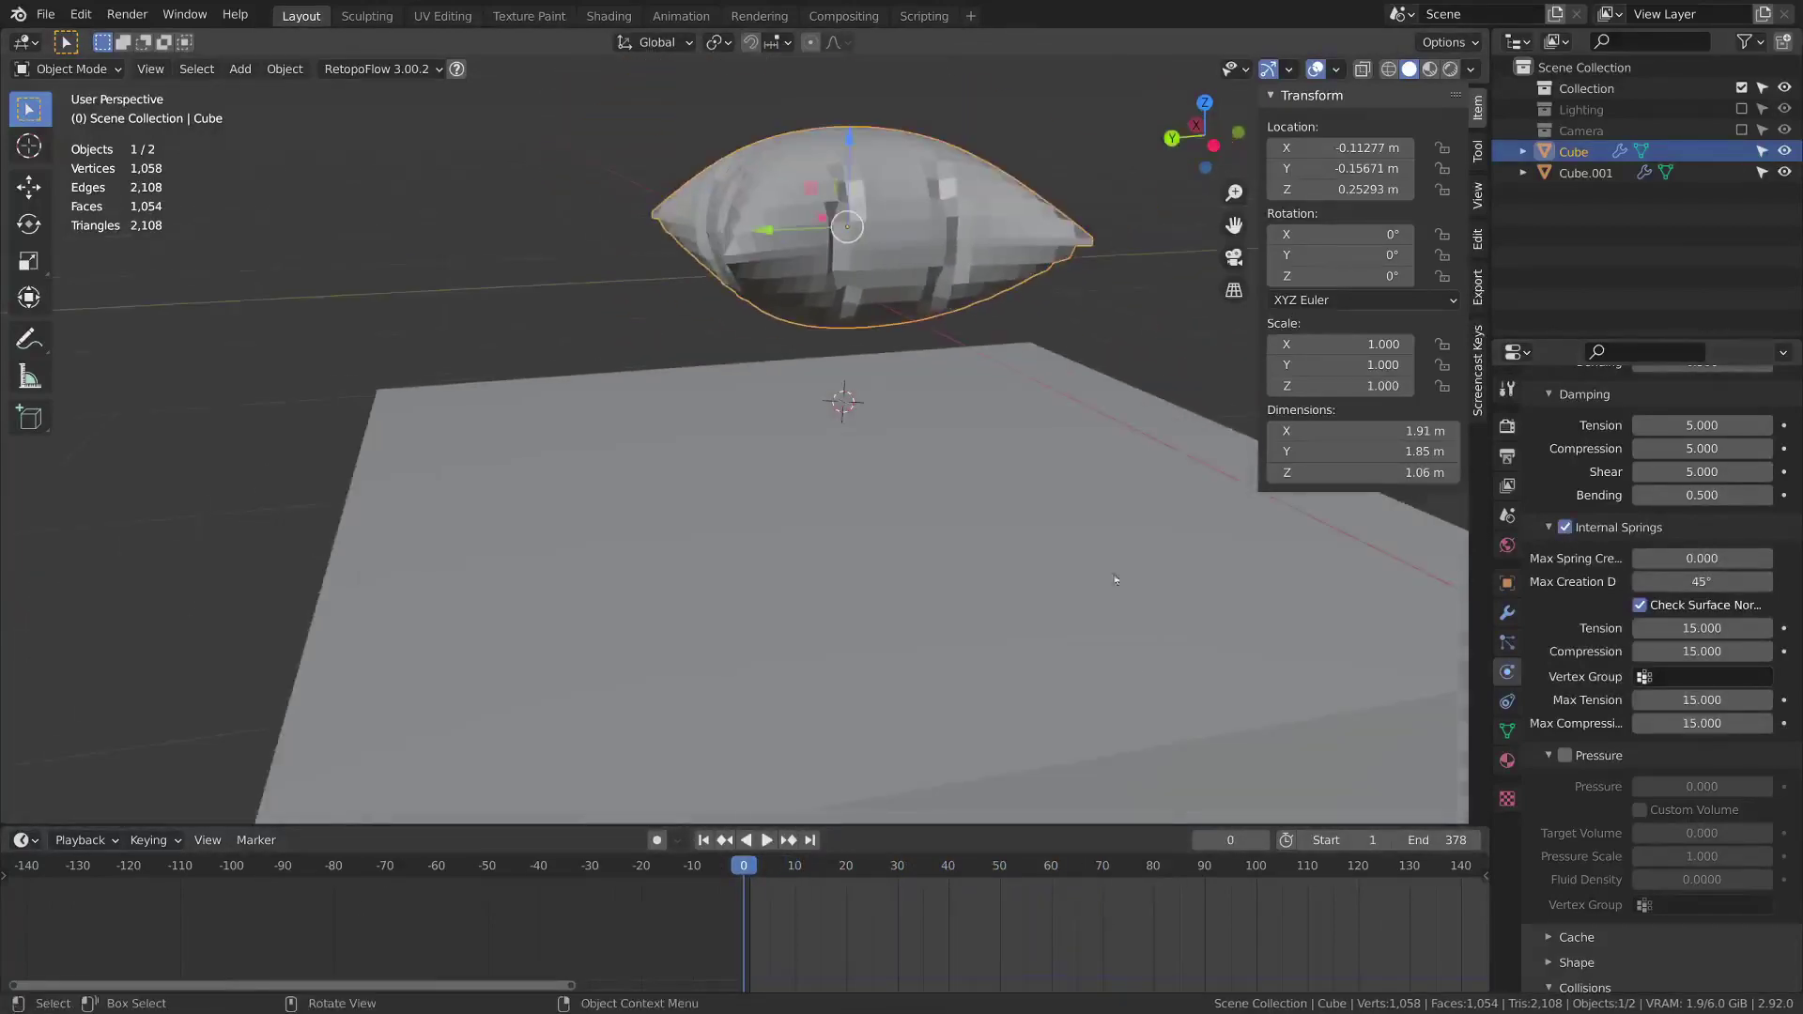
shift+middle_drag(875, 301, 947, 402)
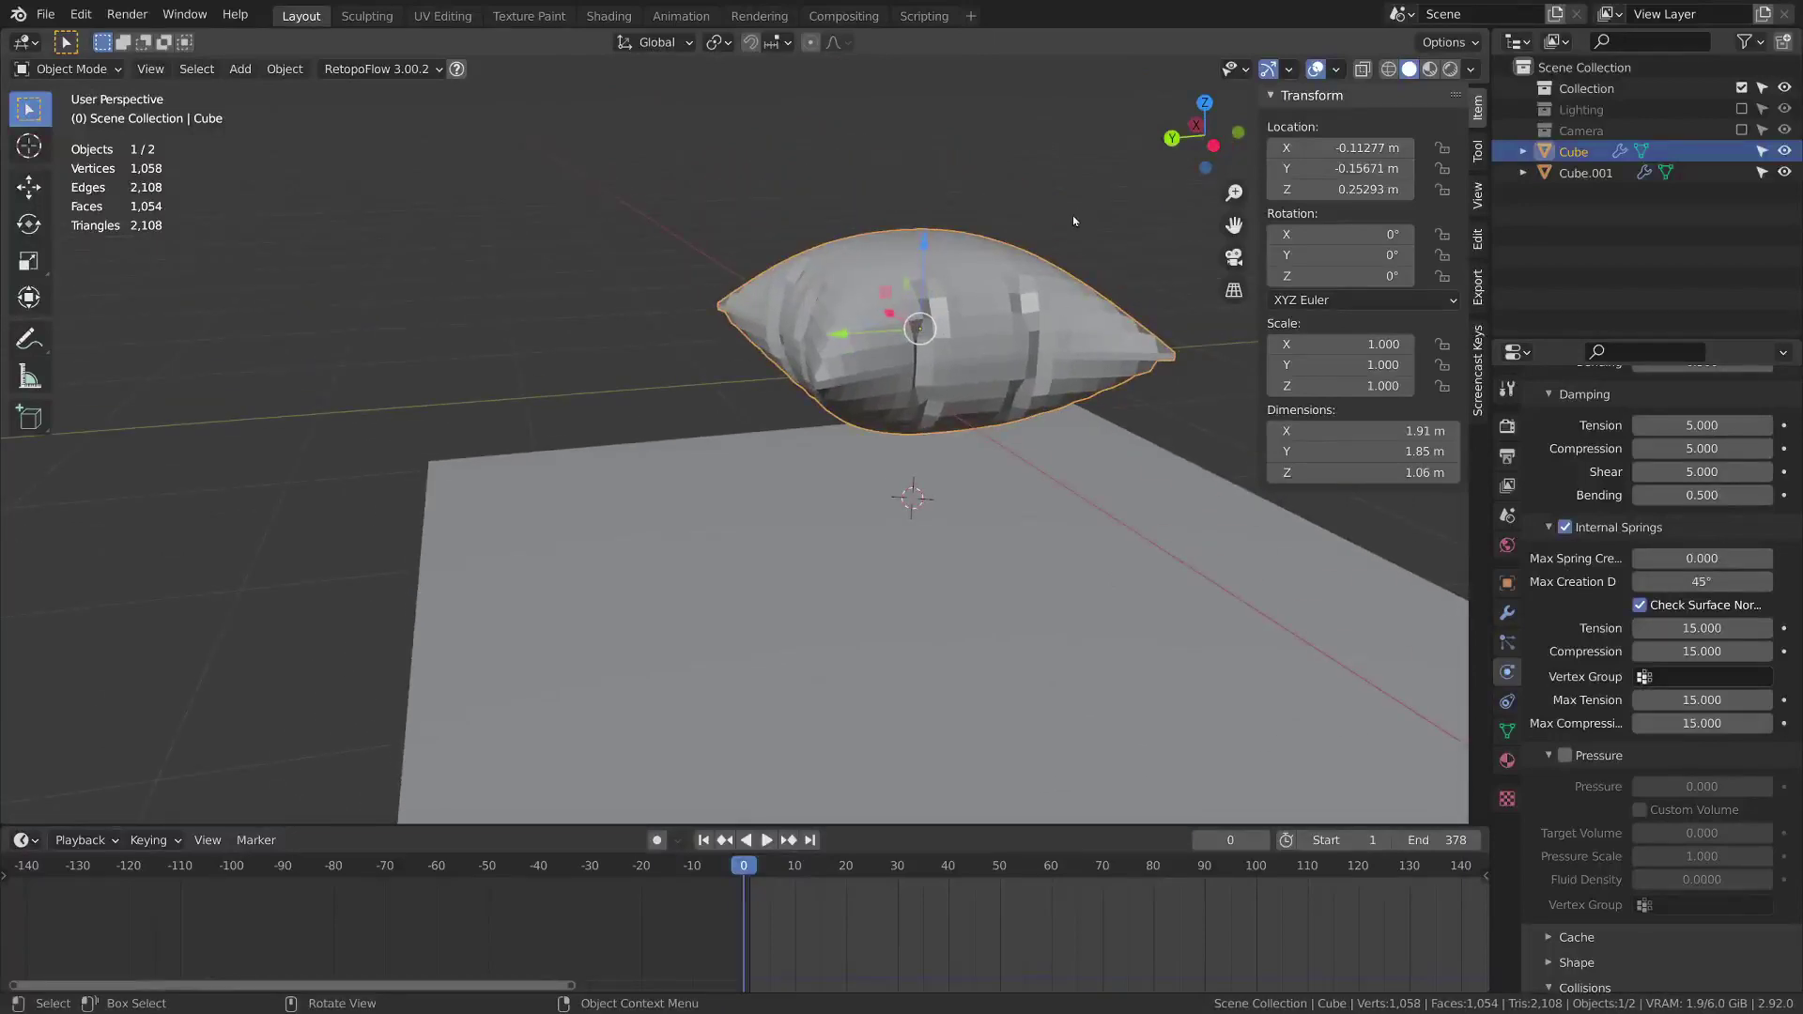
scroll(1660, 535, down, 2)
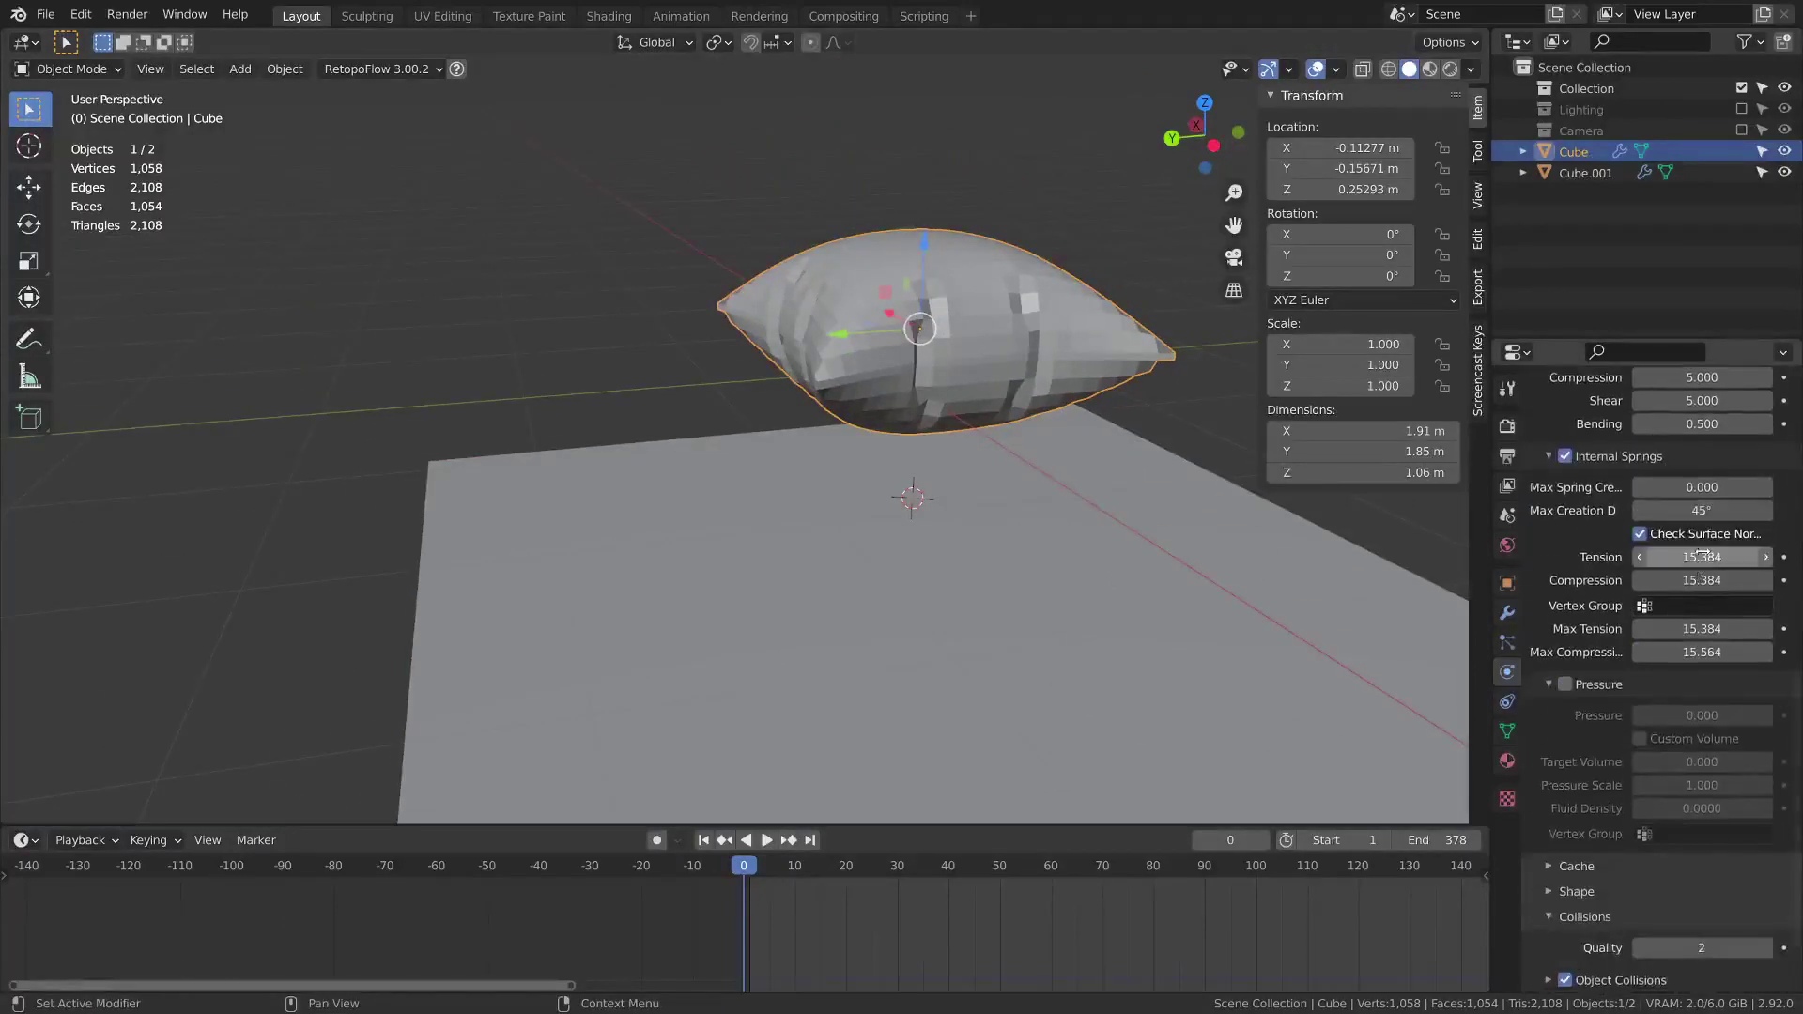
drag(1702, 617, 1701, 650)
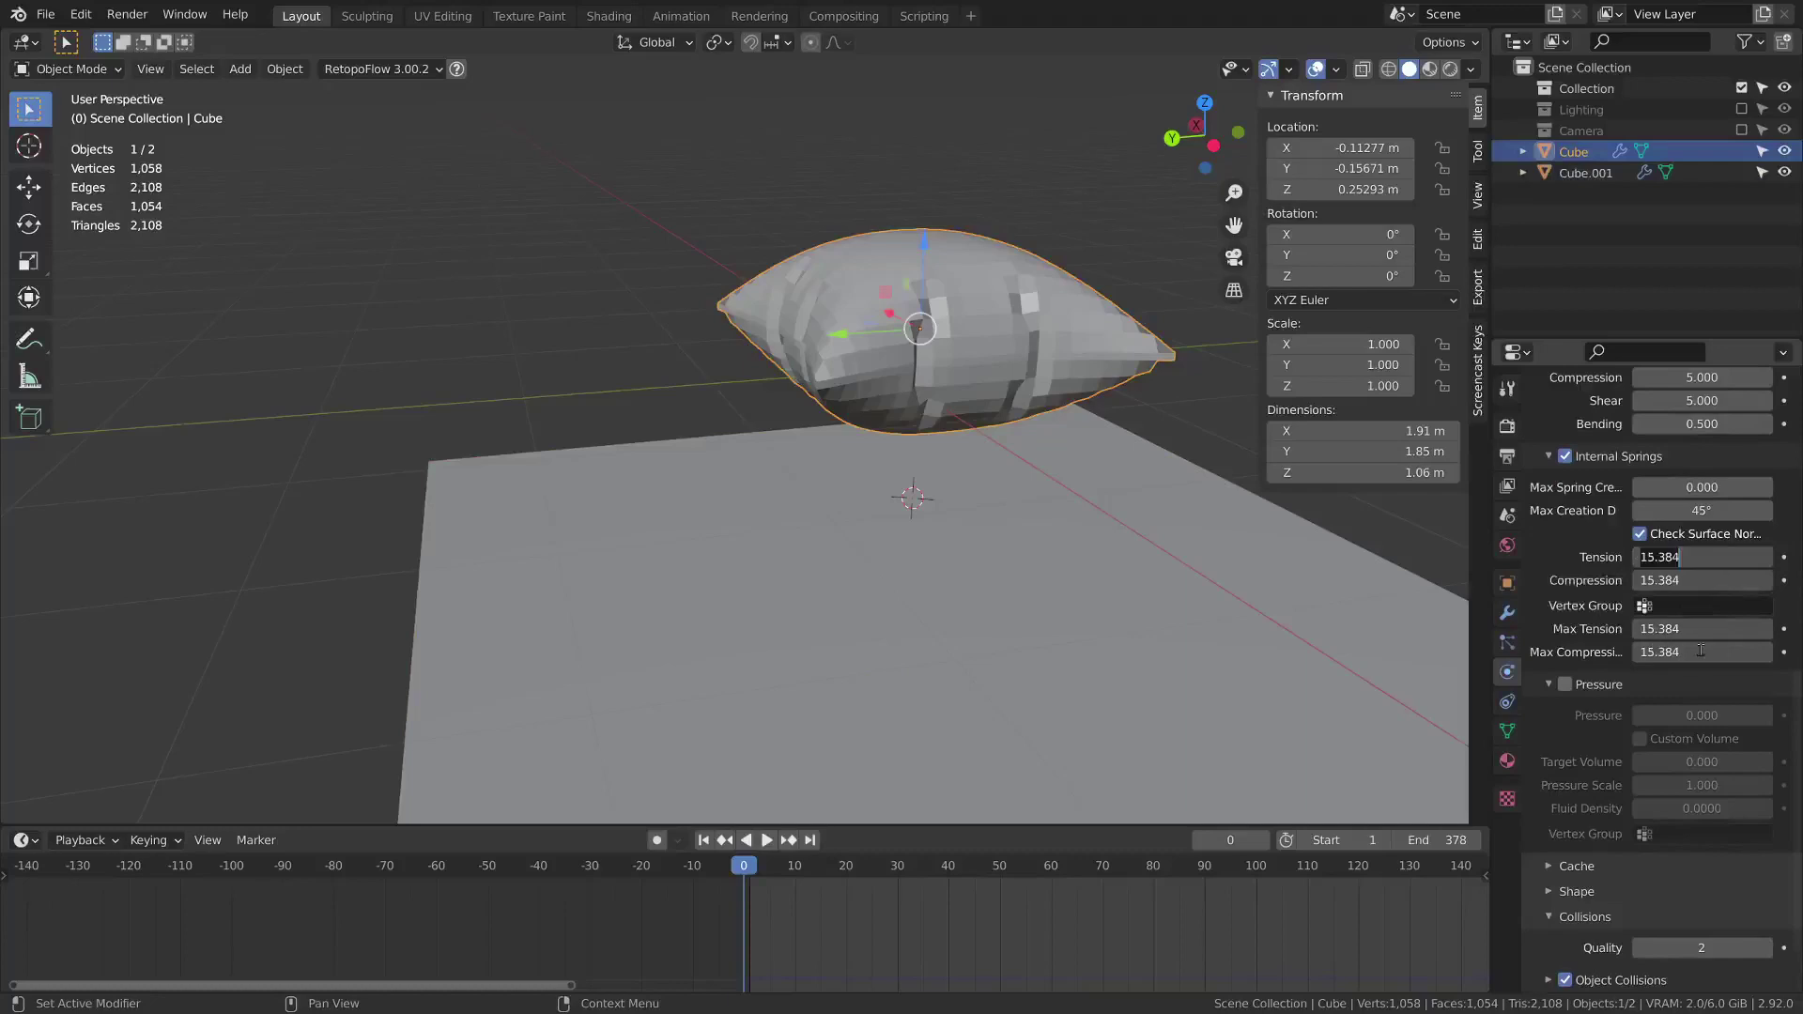
text(0.1)
key(Return)
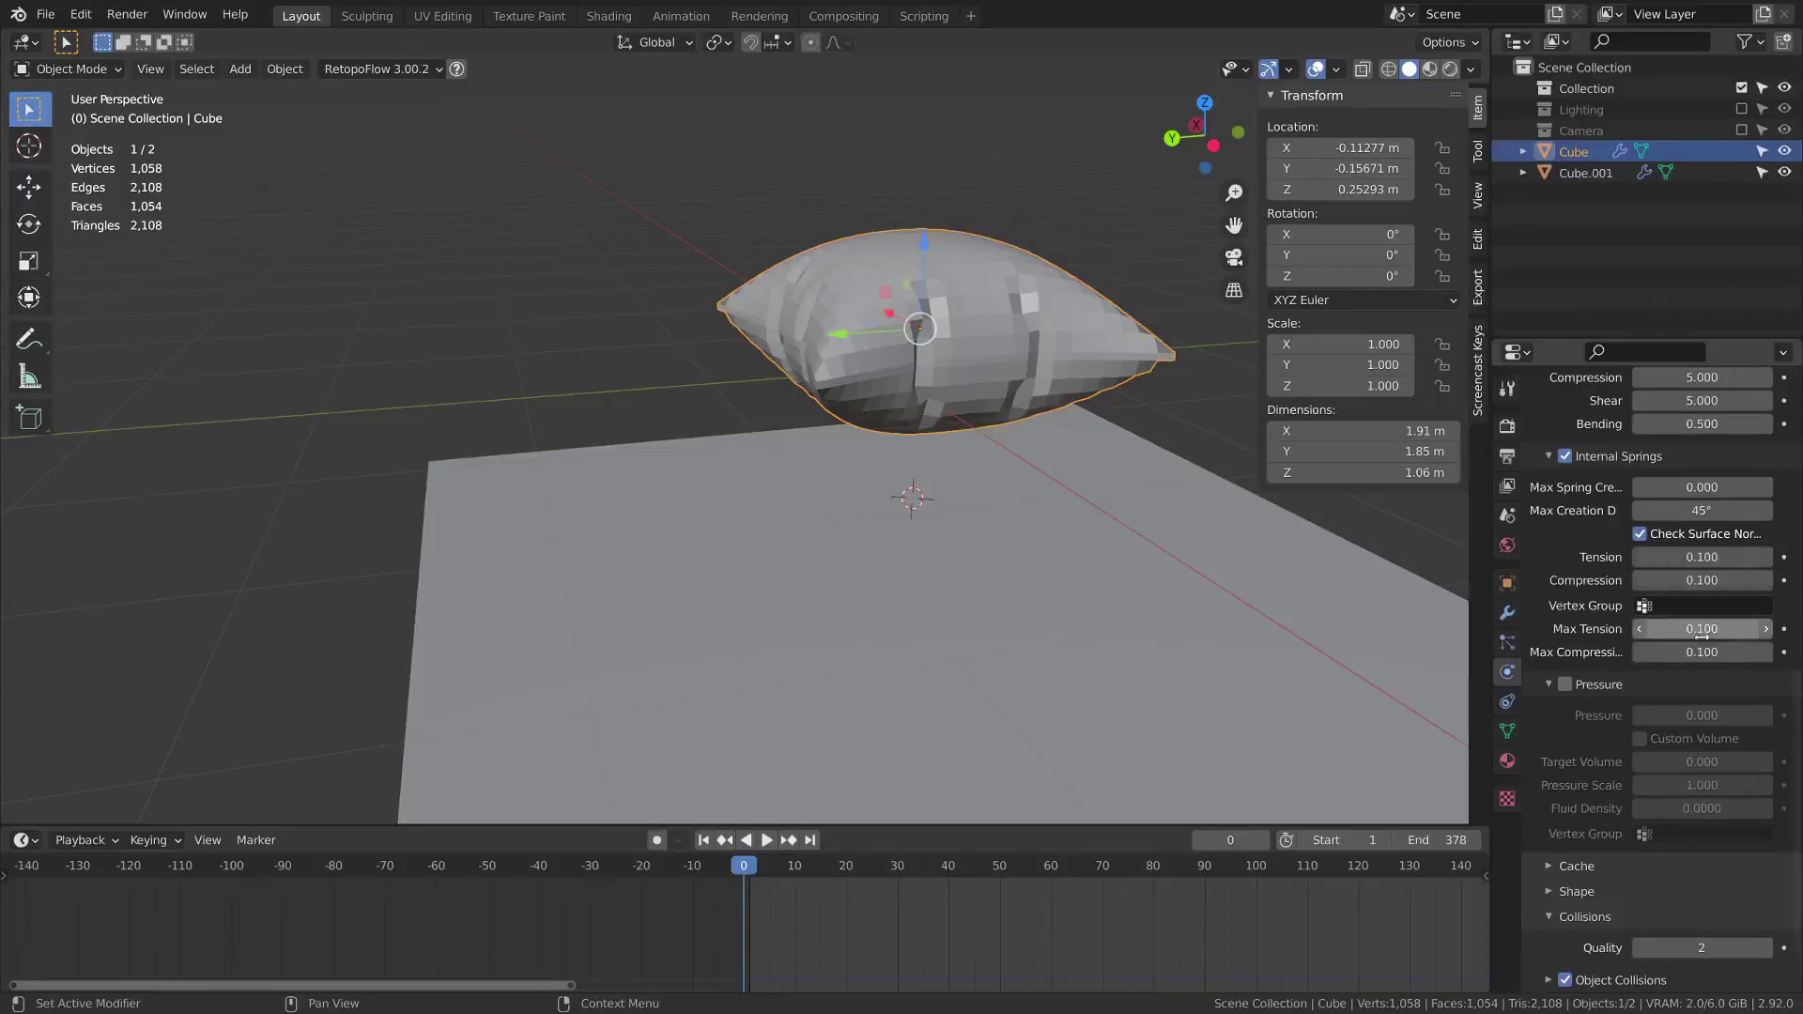
Play the softened pillow's fall onto the block and examine its shape from the side where it rests
key(space)
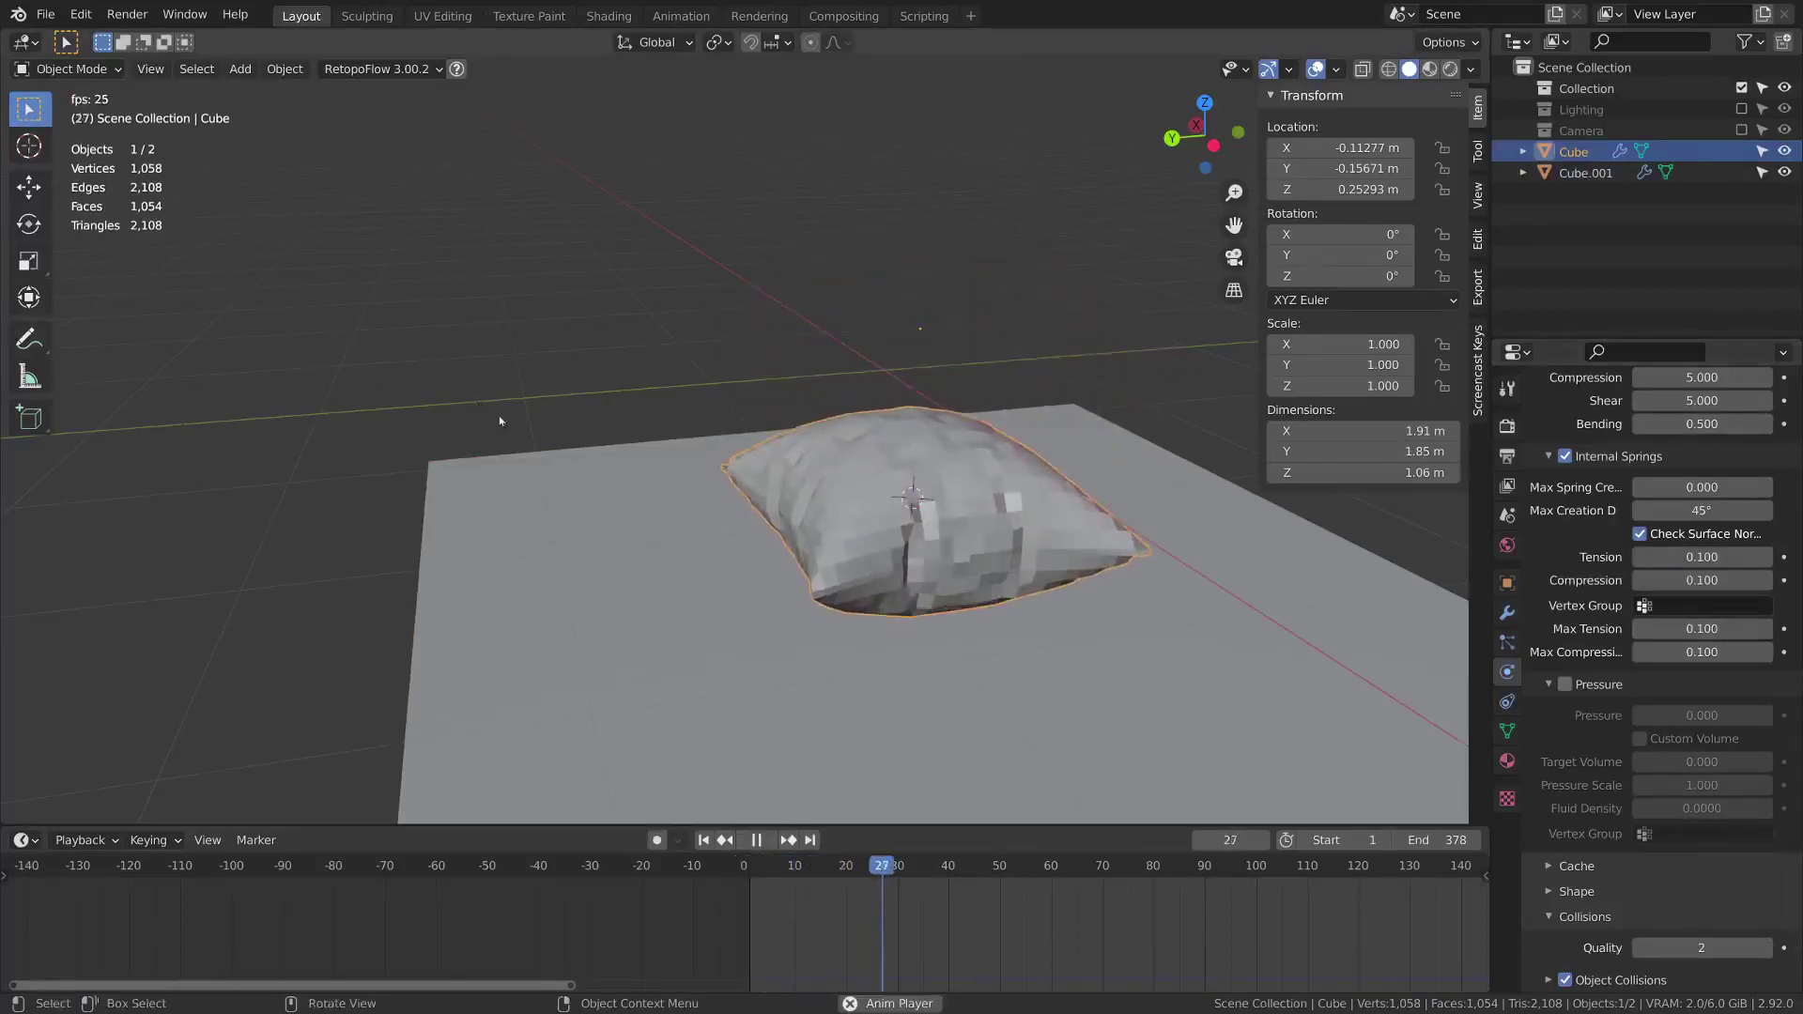
middle_drag(504, 419, 684, 515)
key(space)
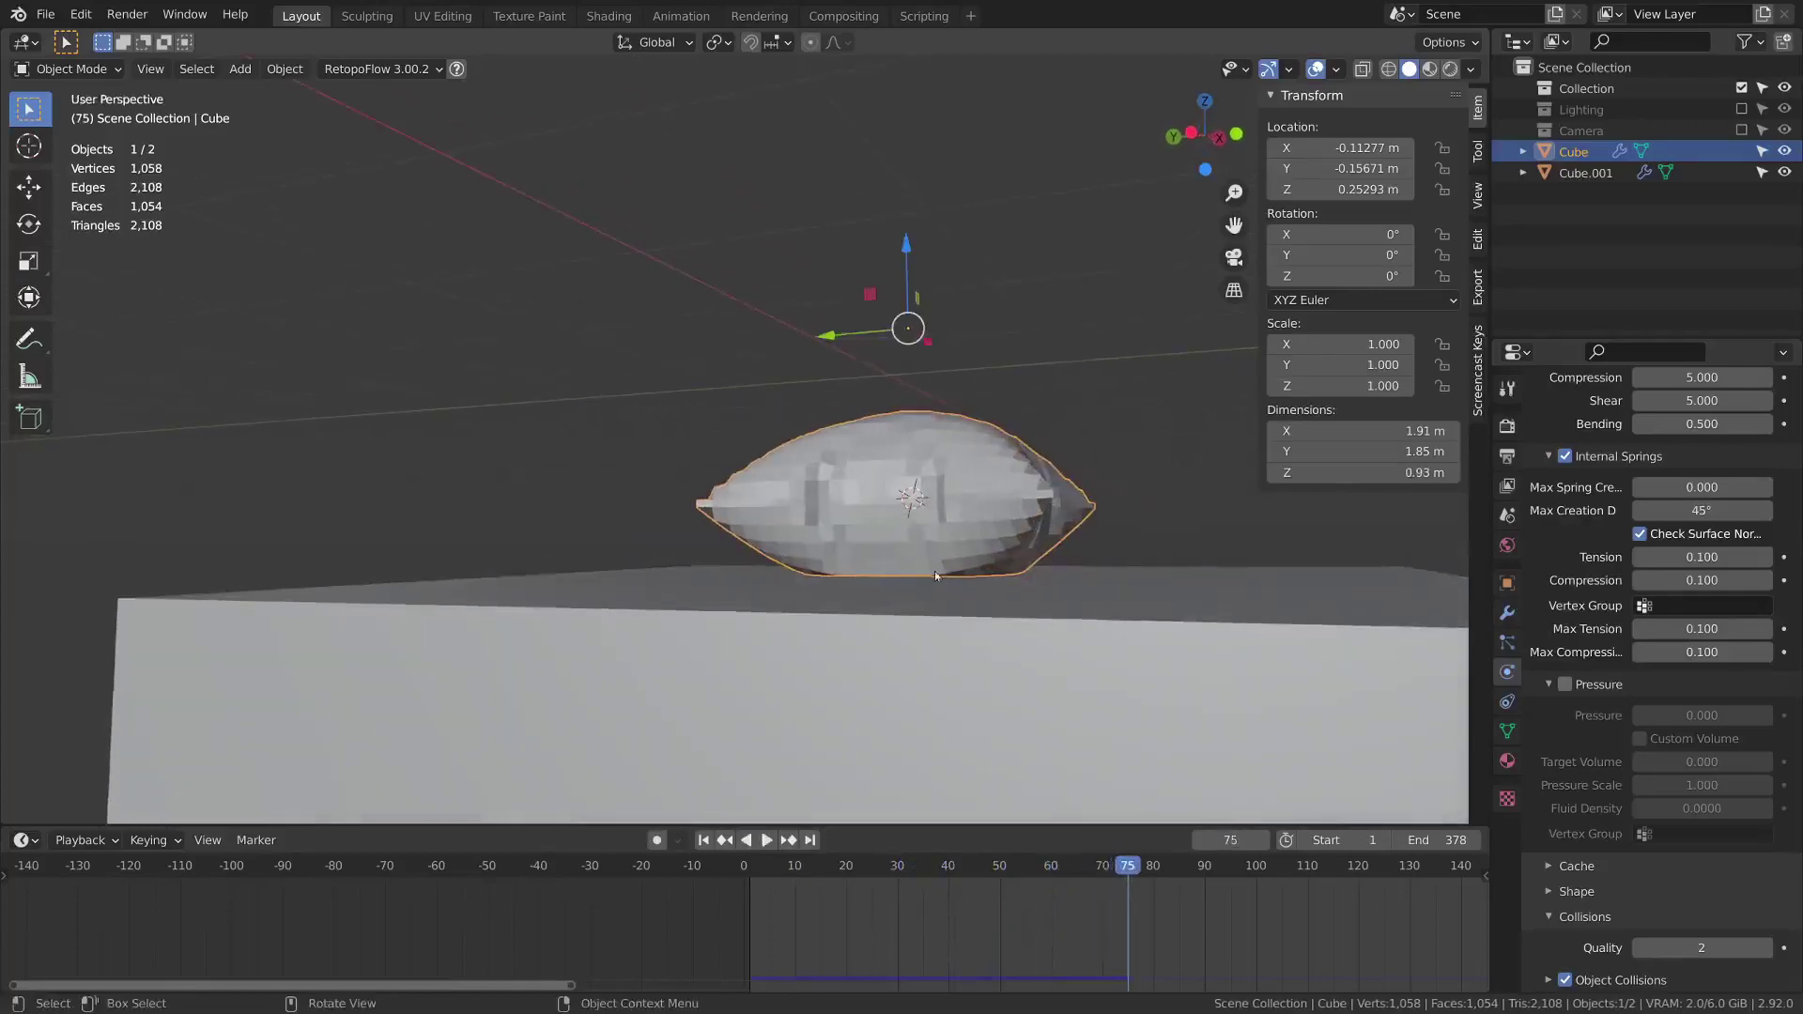
middle_drag(1043, 587, 881, 616)
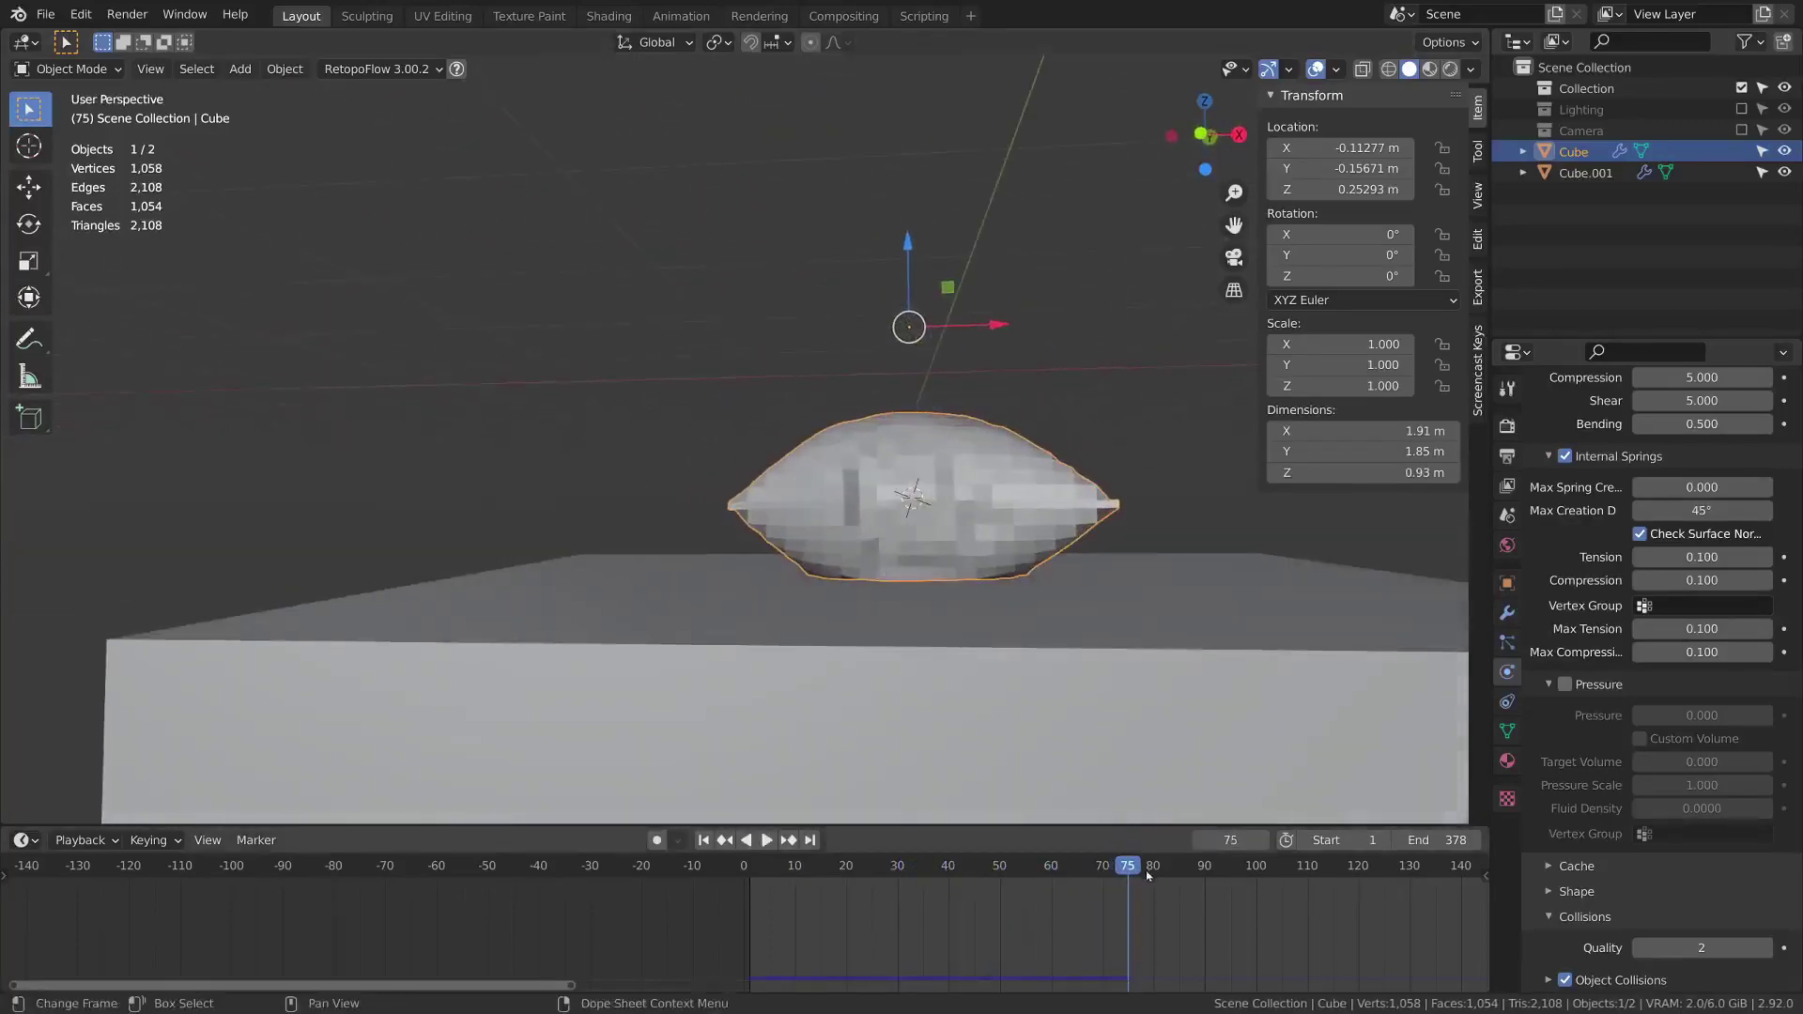
Replay the fall from frame 0, stop at frame 61, and examine the resting pillow from above
drag(1147, 877, 744, 872)
key(space)
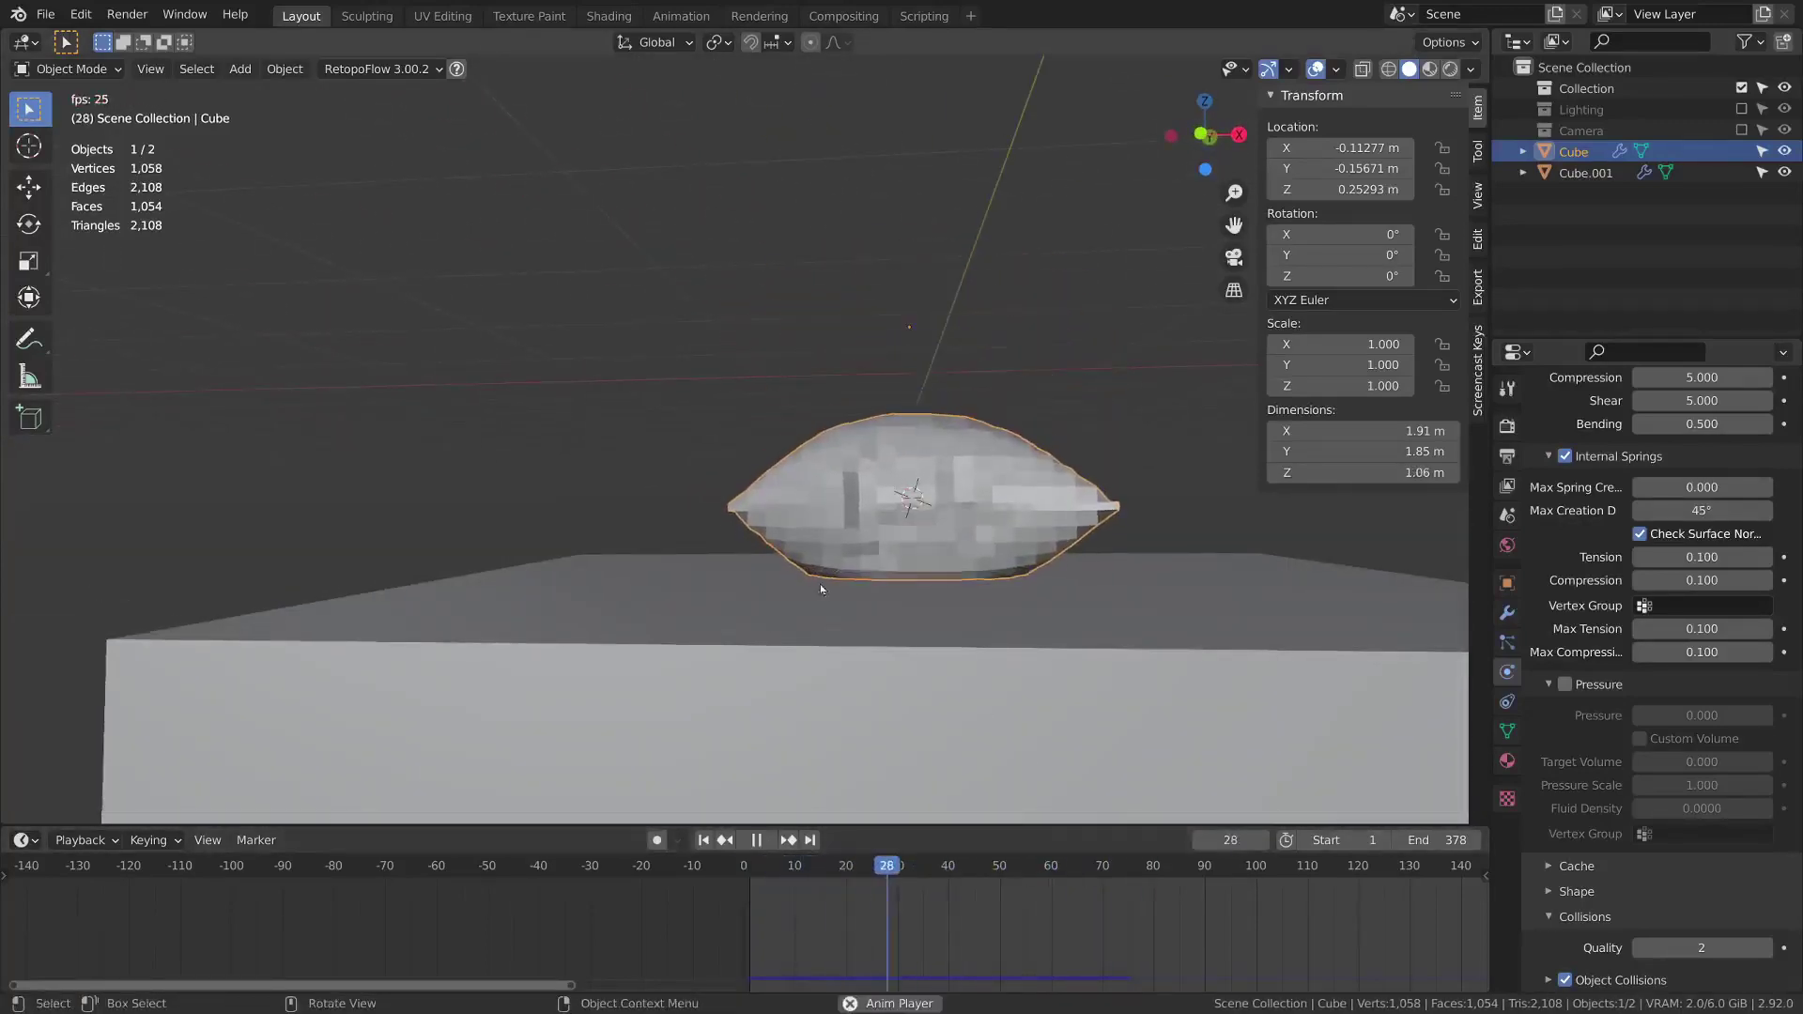
key(space)
middle_drag(1051, 569, 995, 498)
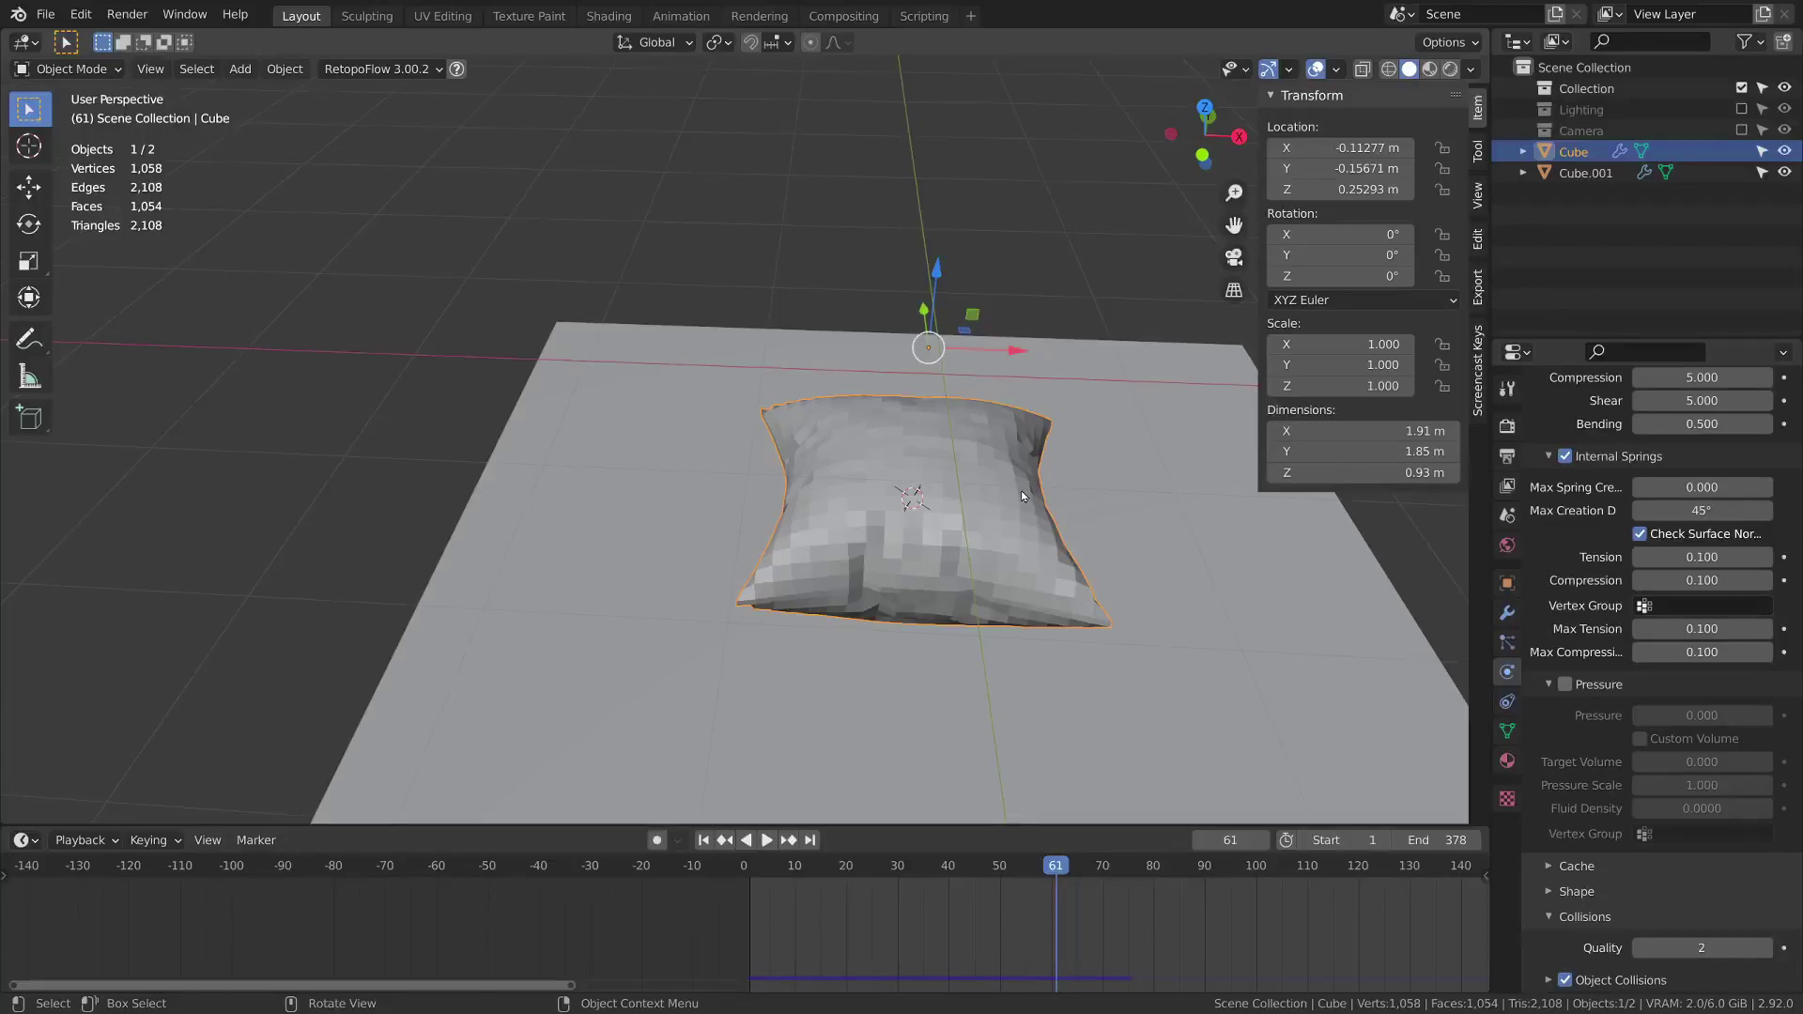
scroll(1048, 593, down, 3)
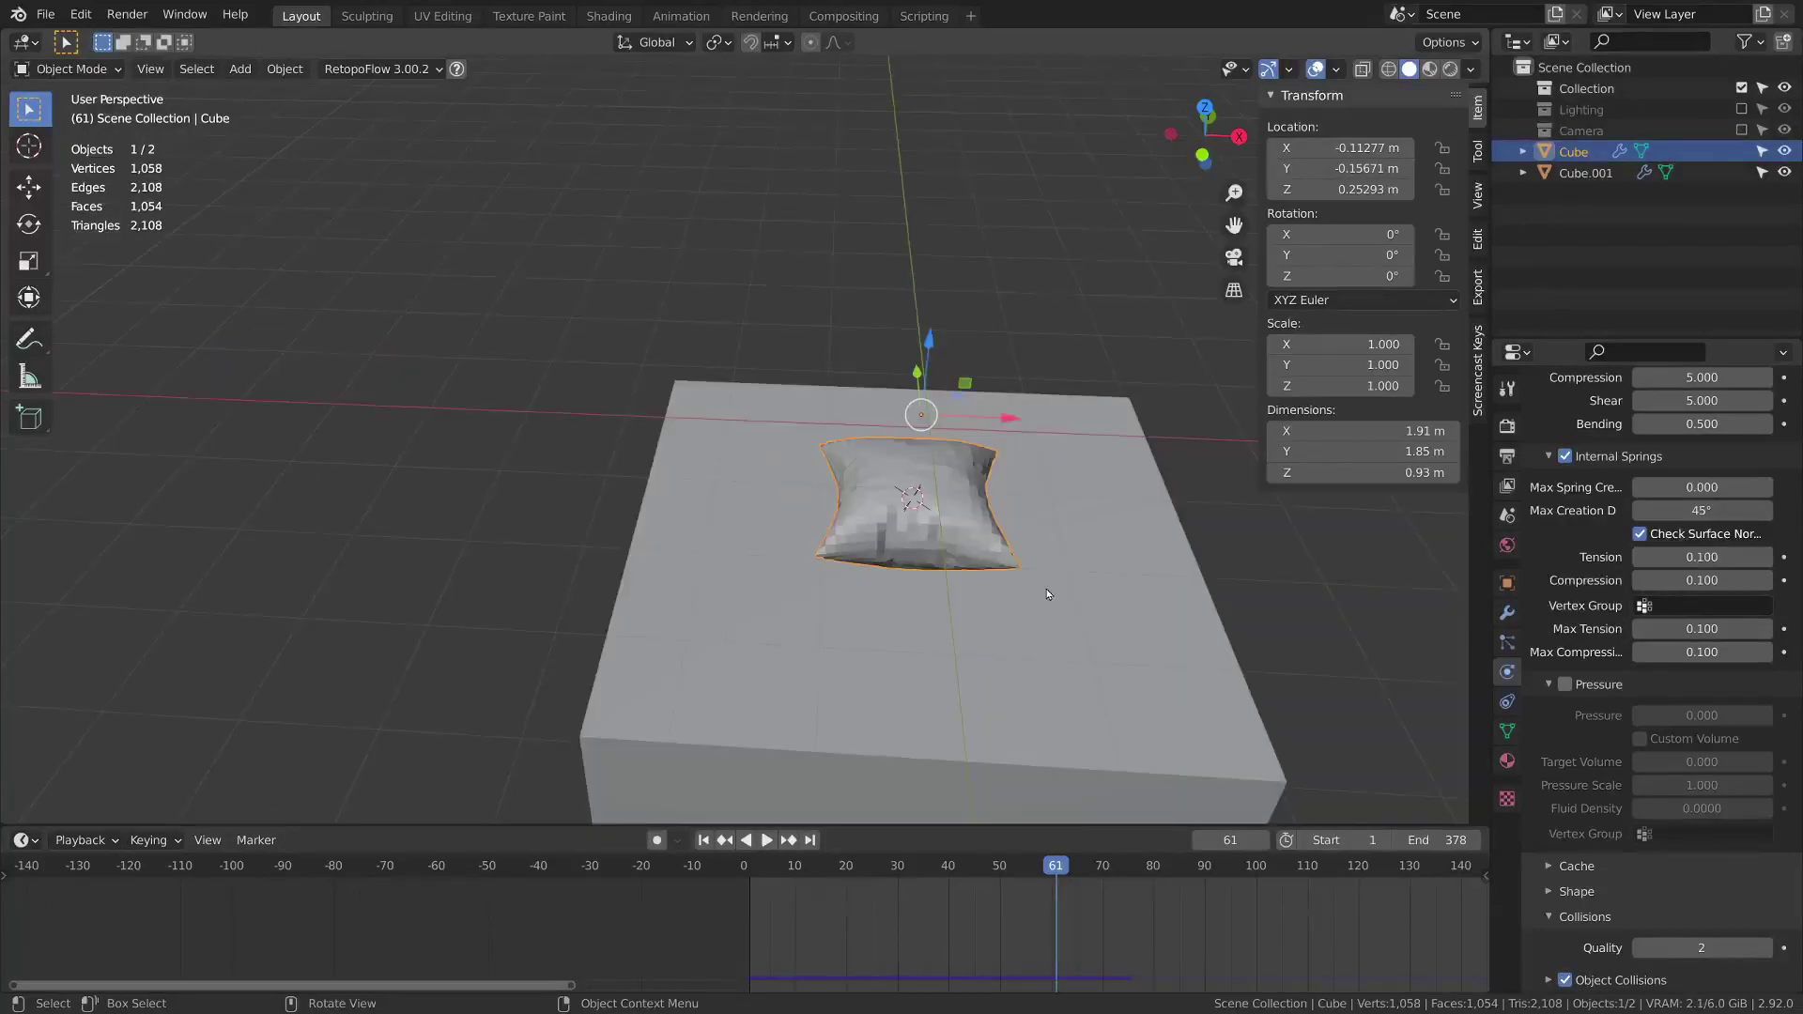